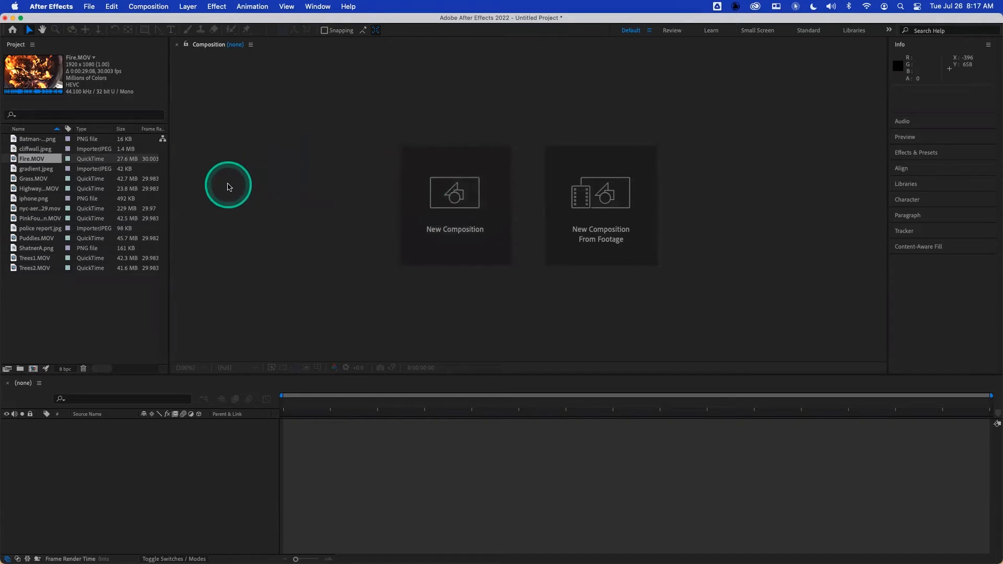
# Create a new 1920 x 1080 composition with the HDTV 1080 24 preset and a 10-second duration.
pyautogui.click(475, 211)
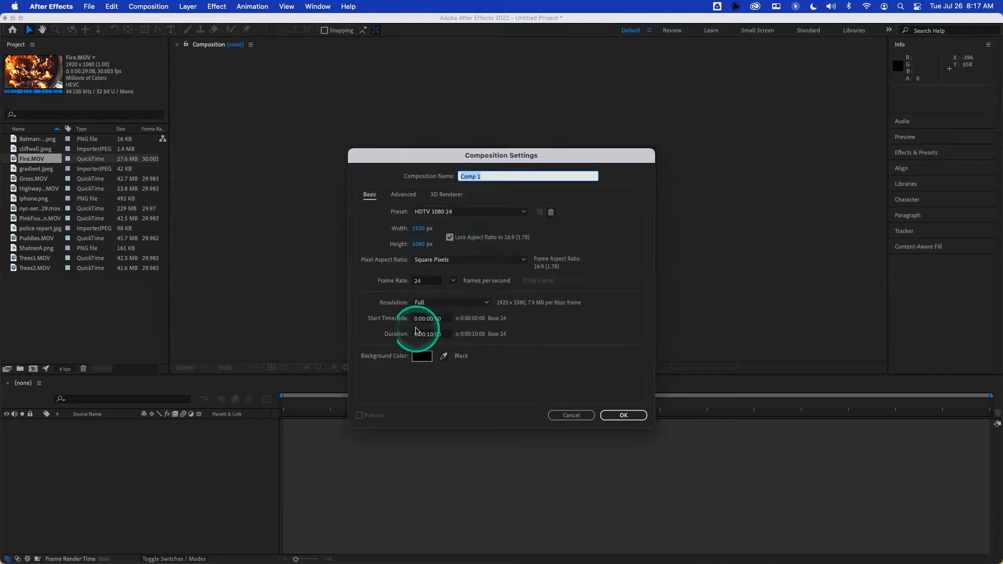
pyautogui.click(622, 417)
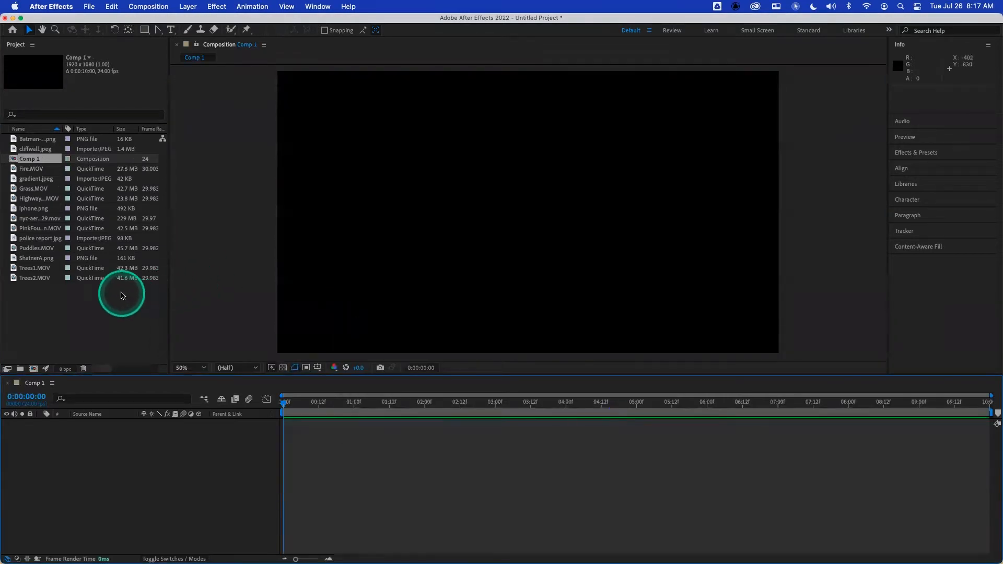
# Add the NYC aerial footage to Comp 1, preview it, and return to the first frame.
pyautogui.moveTo(42, 218); pyautogui.dragTo(149, 473)
pyautogui.press('space')
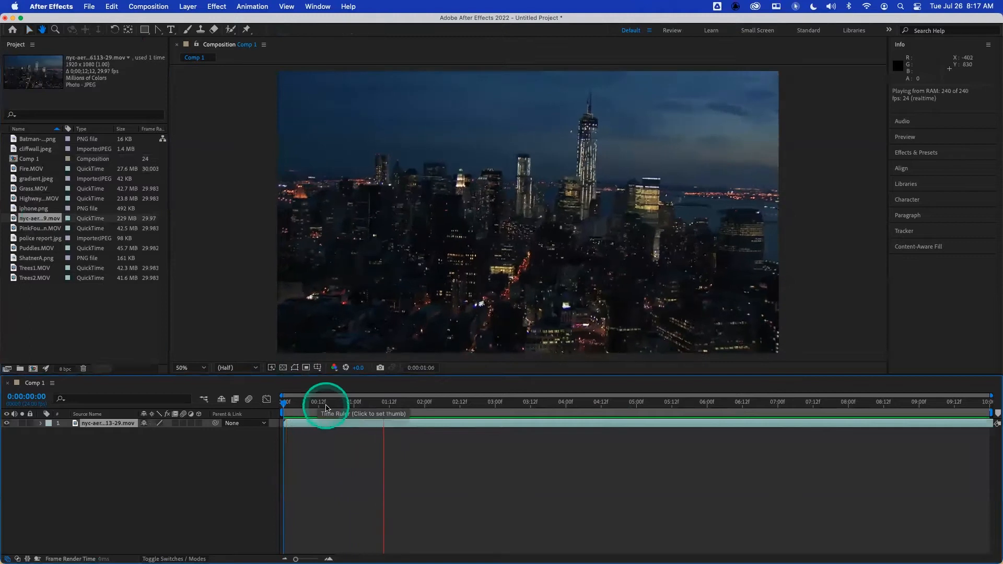
pyautogui.click(319, 403)
pyautogui.press('Home')
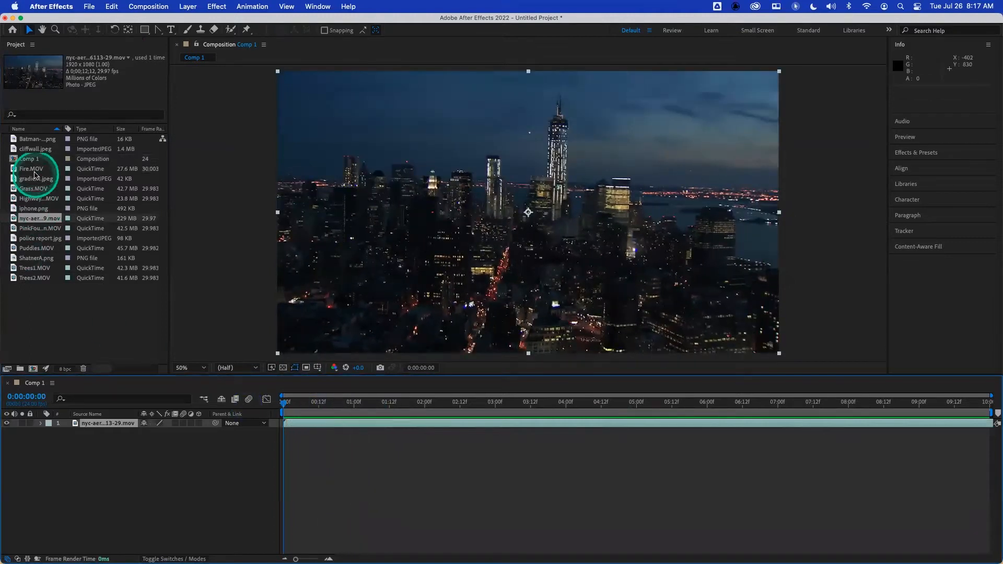
# Place Fire.MOV above the NYC aerial layer in Comp 1 and preview the result.
pyautogui.click(19, 169)
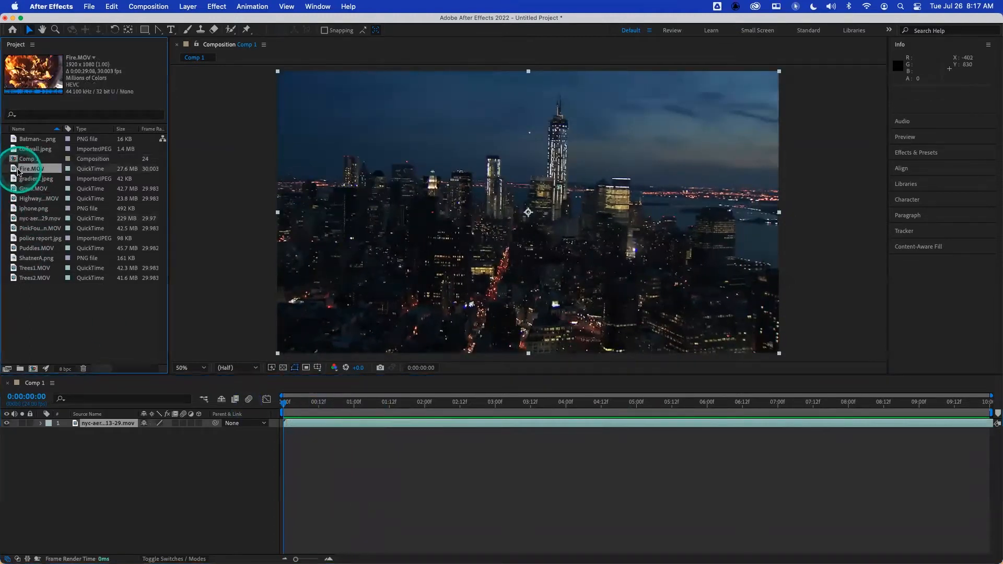
pyautogui.moveTo(17, 170); pyautogui.dragTo(58, 416)
pyautogui.press('space')
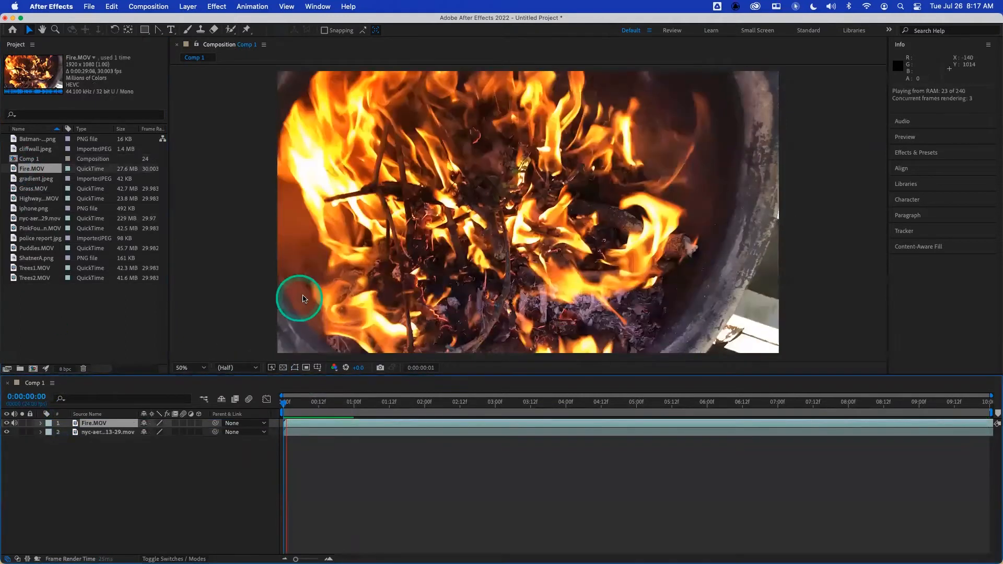
pyautogui.rightClick(301, 290)
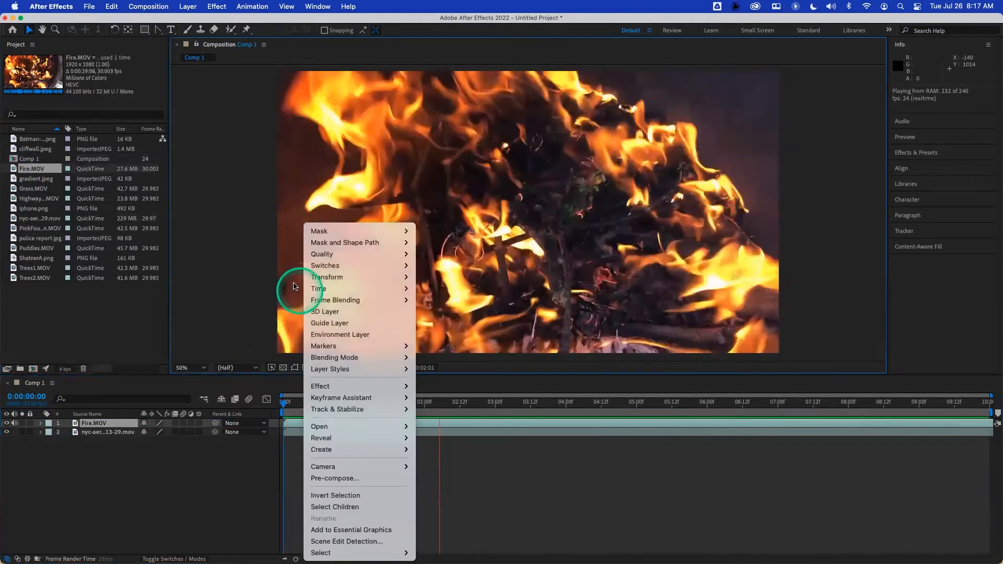
pyautogui.click(247, 281)
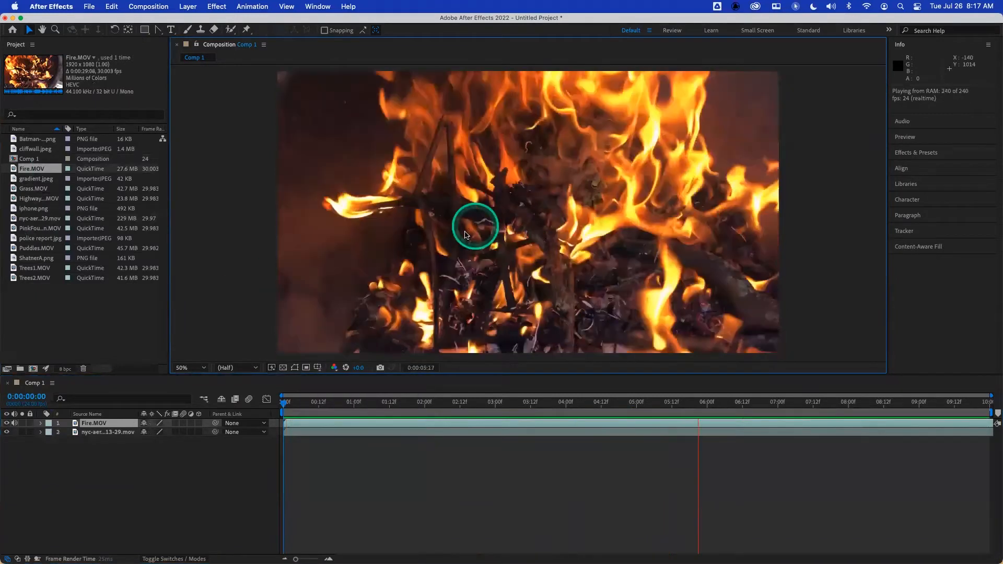
pyautogui.press('h')
pyautogui.press('v')
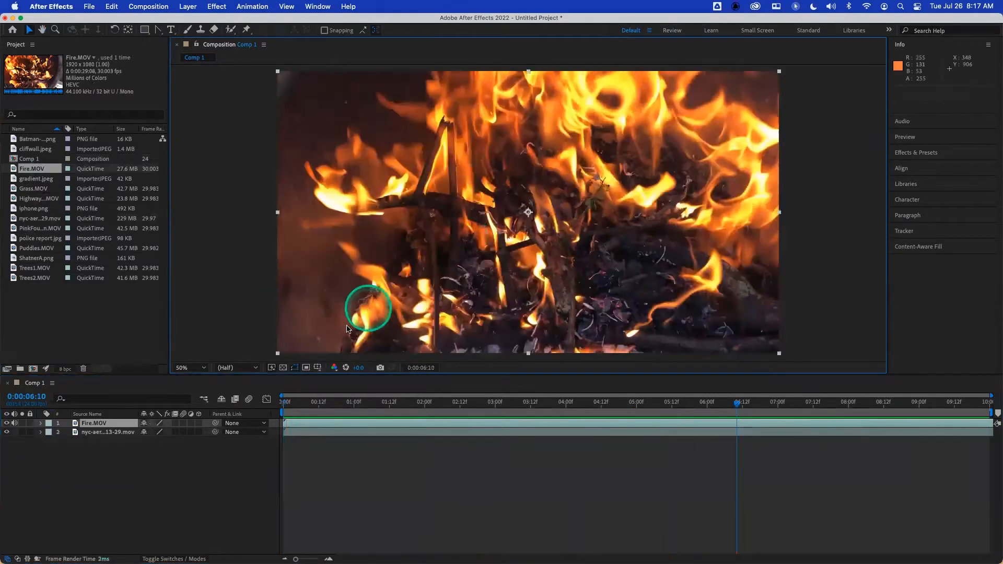
# Reveal the Fire.MOV layer's opacity, set it to 50%, and preview the blend from the start.
pyautogui.press('t')
pyautogui.click(147, 432)
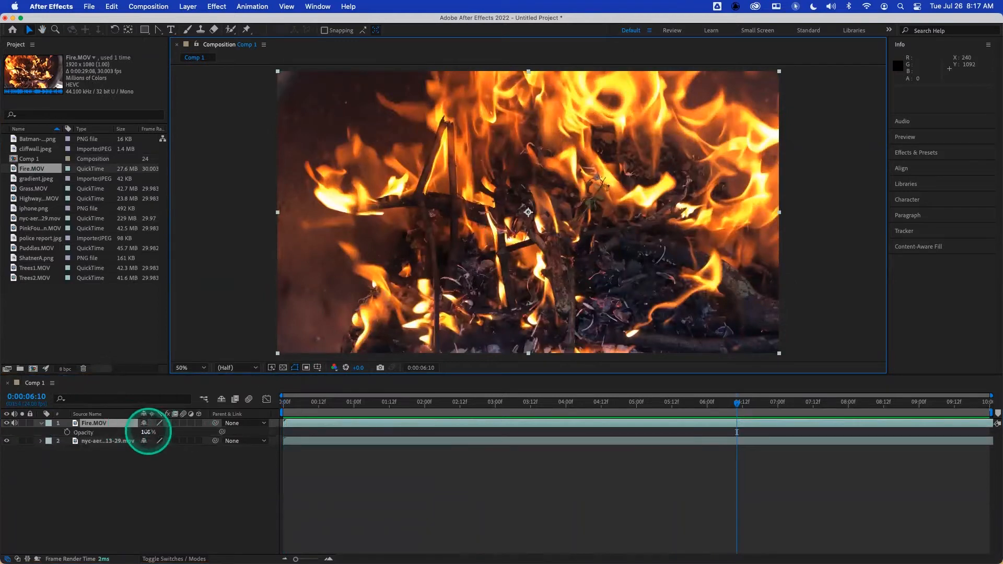
pyautogui.write('5')
pyautogui.press('Return')
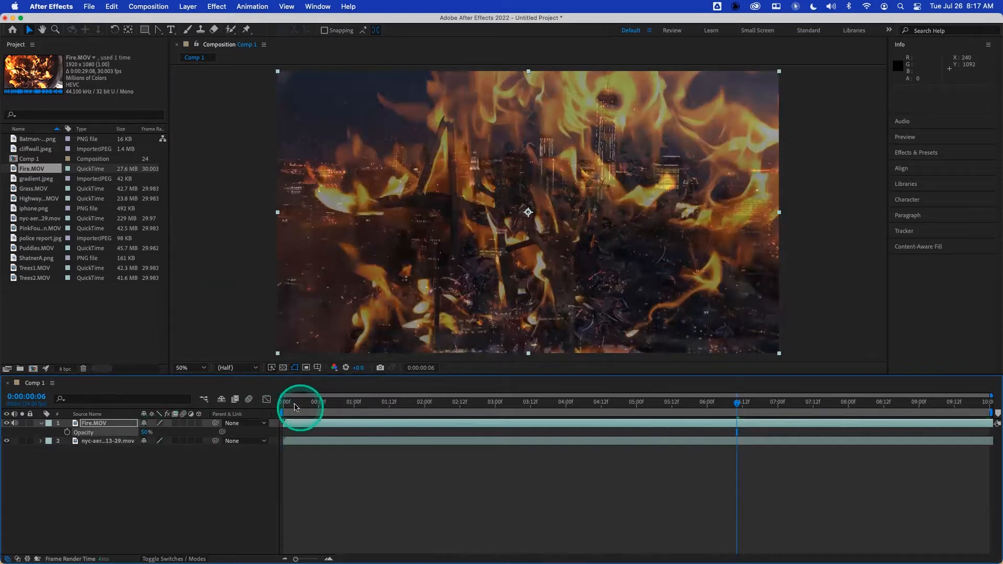
pyautogui.click(277, 402)
pyautogui.press('space')
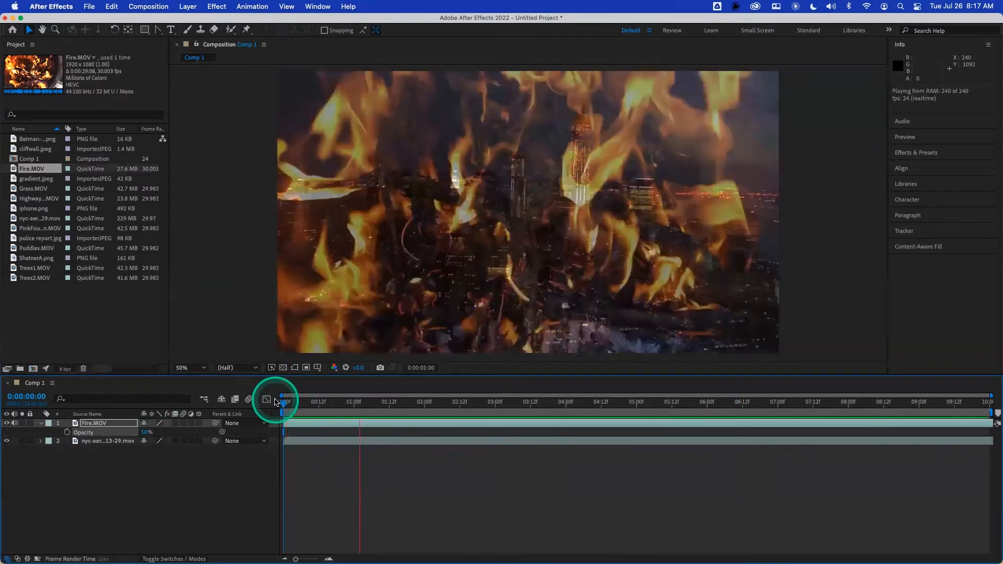
# Set the Fire.MOV layer's opacity to 20% and preview the composition from the start.
pyautogui.click(146, 432)
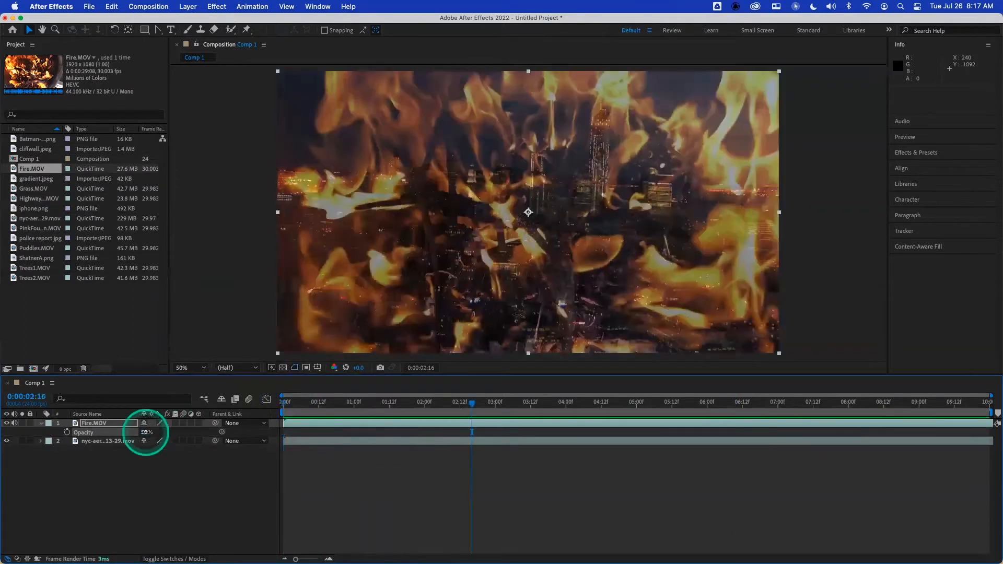
pyautogui.write('20')
pyautogui.press('Return')
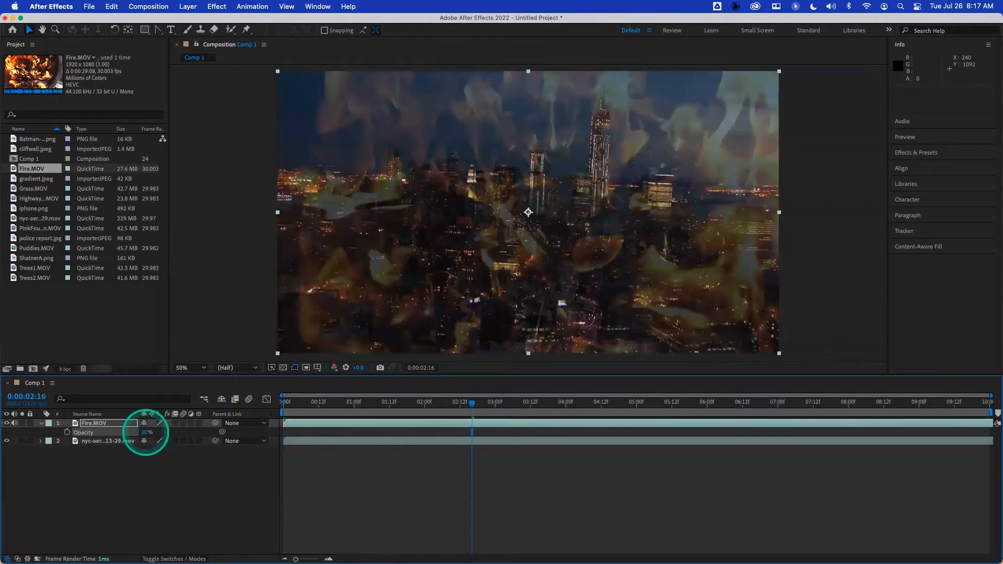
pyautogui.moveTo(290, 402); pyautogui.dragTo(275, 402)
pyautogui.press('space')
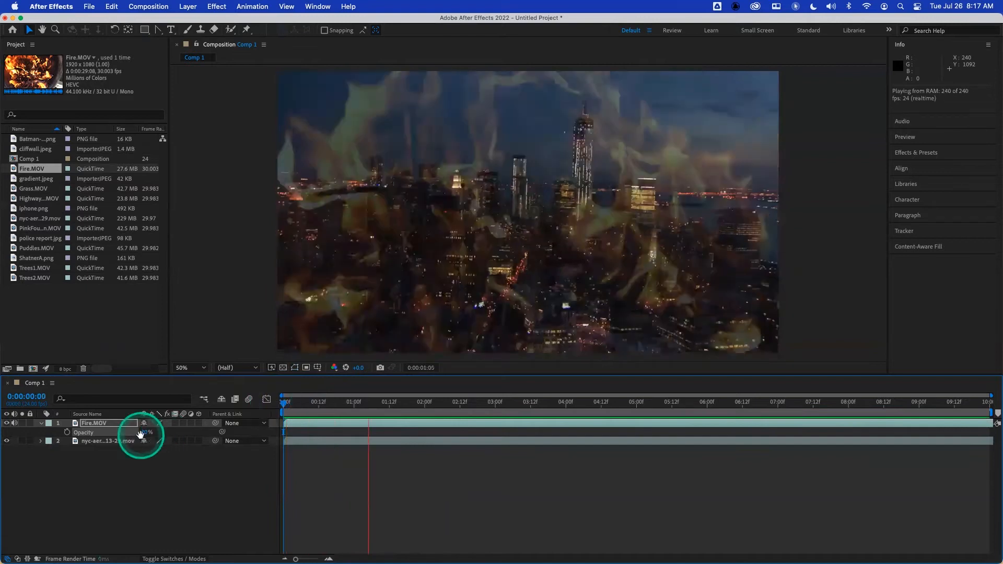
# Set the Fire.MOV layer's opacity to 80% and return to the beginning of the composition.
pyautogui.click(146, 432)
pyautogui.write('80')
pyautogui.press('Return')
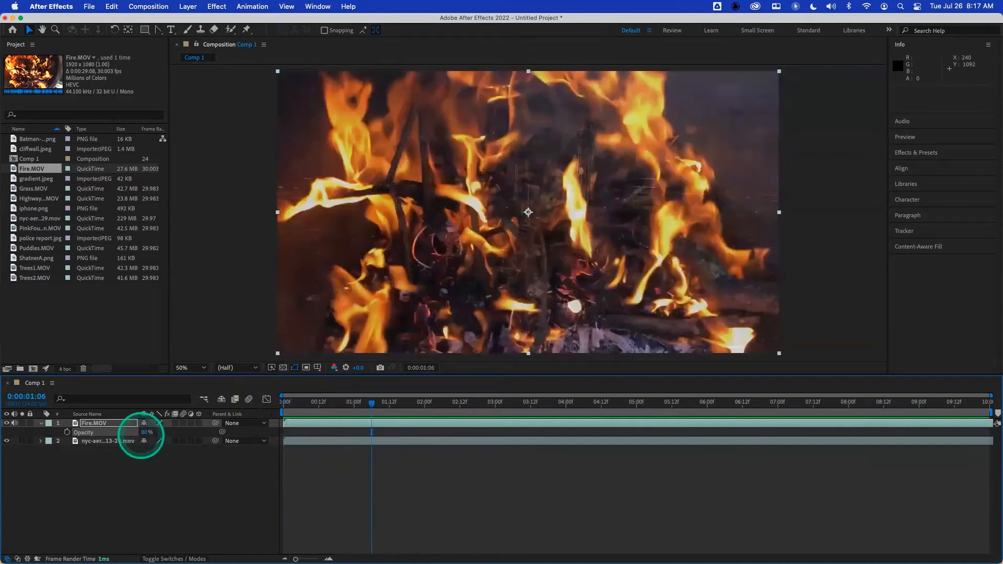
pyautogui.moveTo(304, 403); pyautogui.dragTo(284, 403)
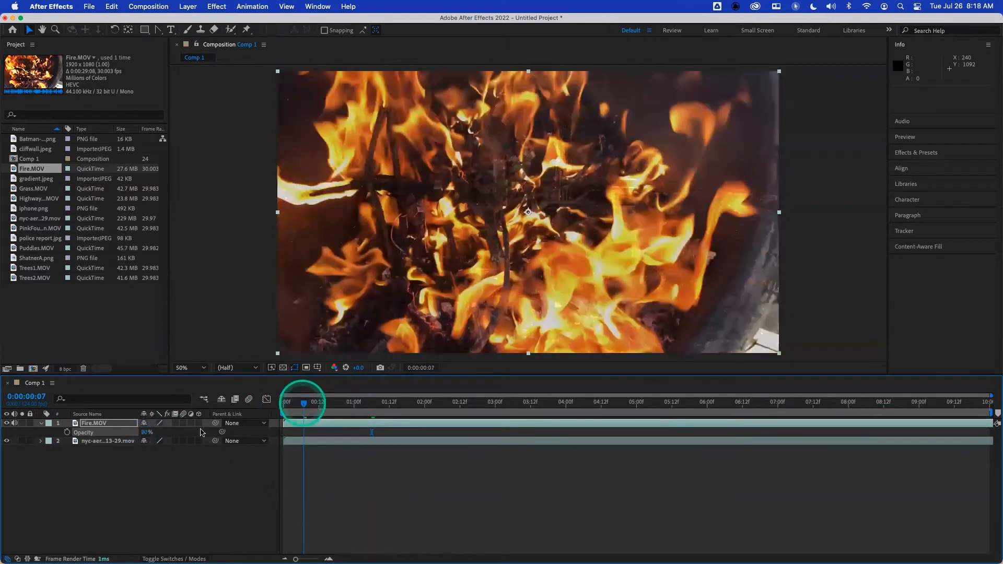
# Set the Fire.MOV layer's opacity to 100%.
pyautogui.click(146, 433)
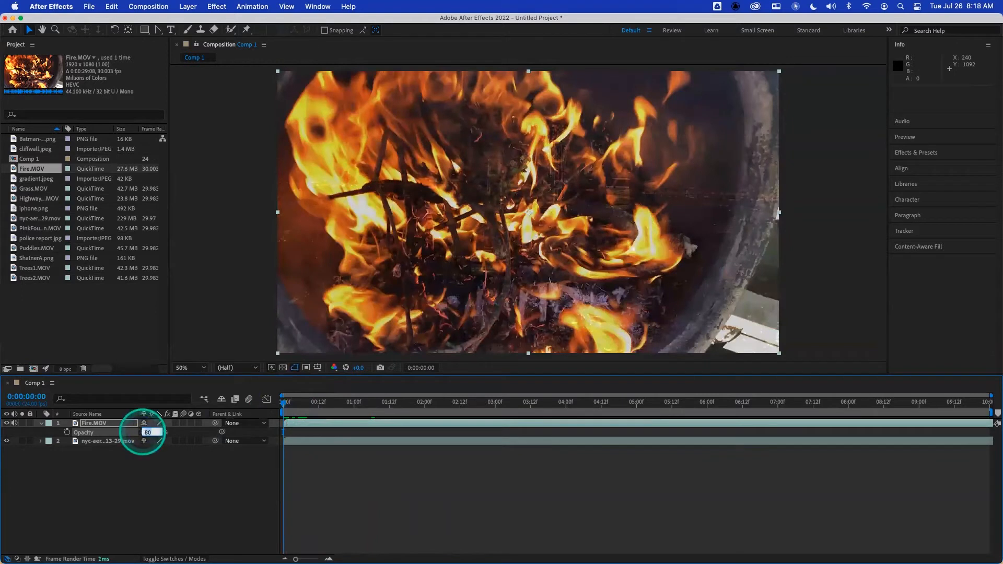
pyautogui.write('100')
pyautogui.press('Return')
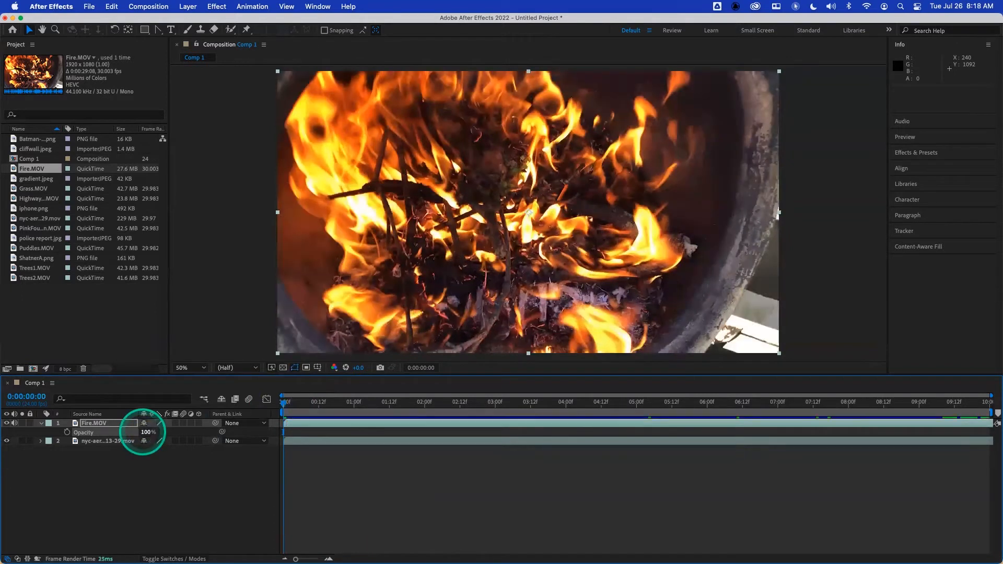
pyautogui.moveTo(143, 432); pyautogui.dragTo(161, 416)
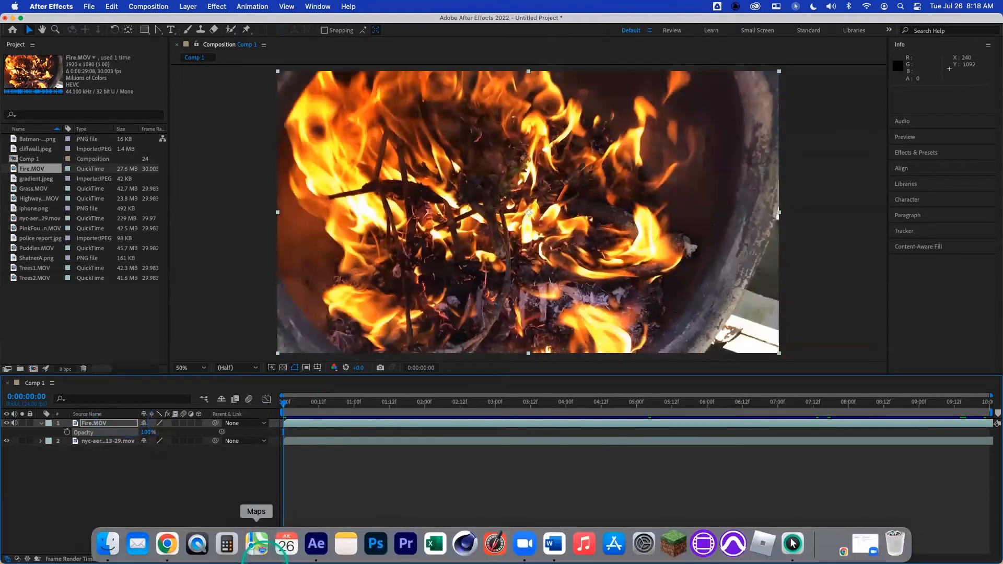
pyautogui.moveTo(324, 407); pyautogui.dragTo(280, 409)
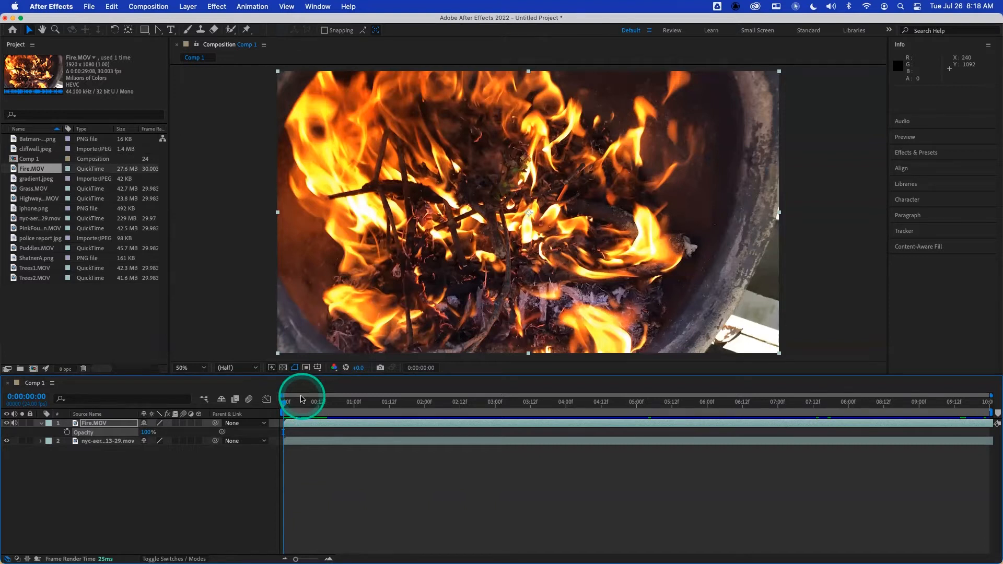
pyautogui.moveTo(318, 403); pyautogui.dragTo(282, 403)
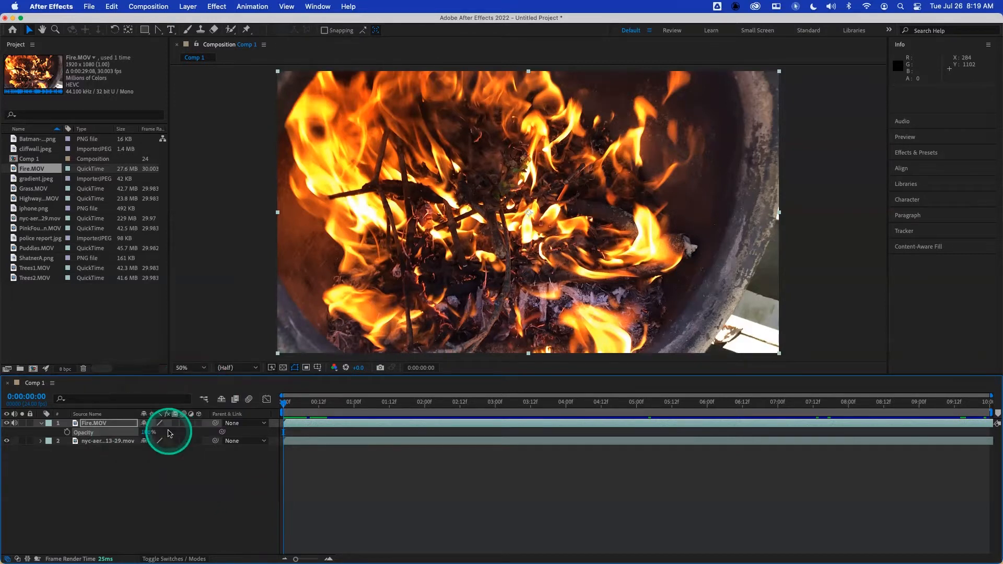
pyautogui.click(160, 424)
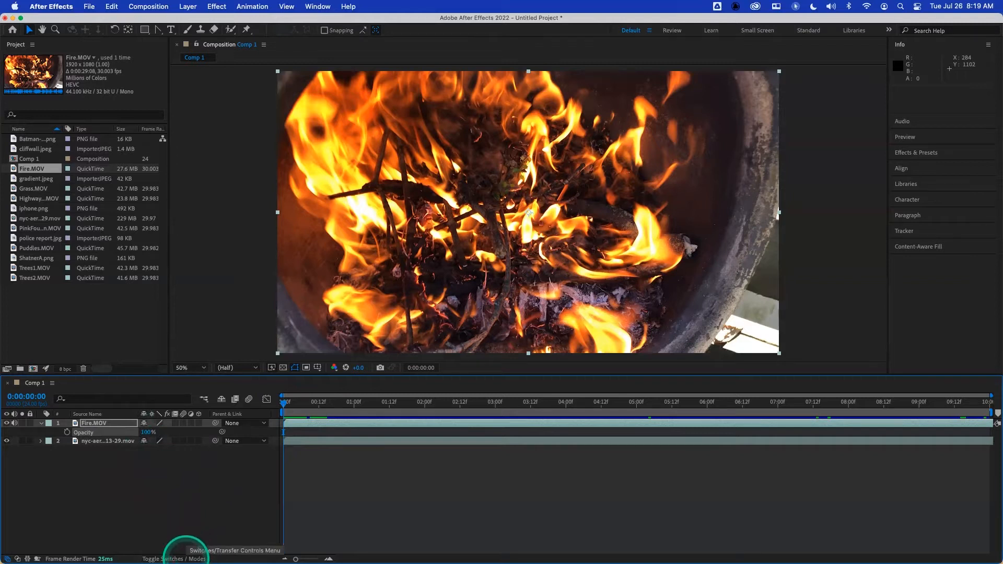
# Toggle the timeline columns back and forth between layer switches and blending modes.
pyautogui.click(184, 556)
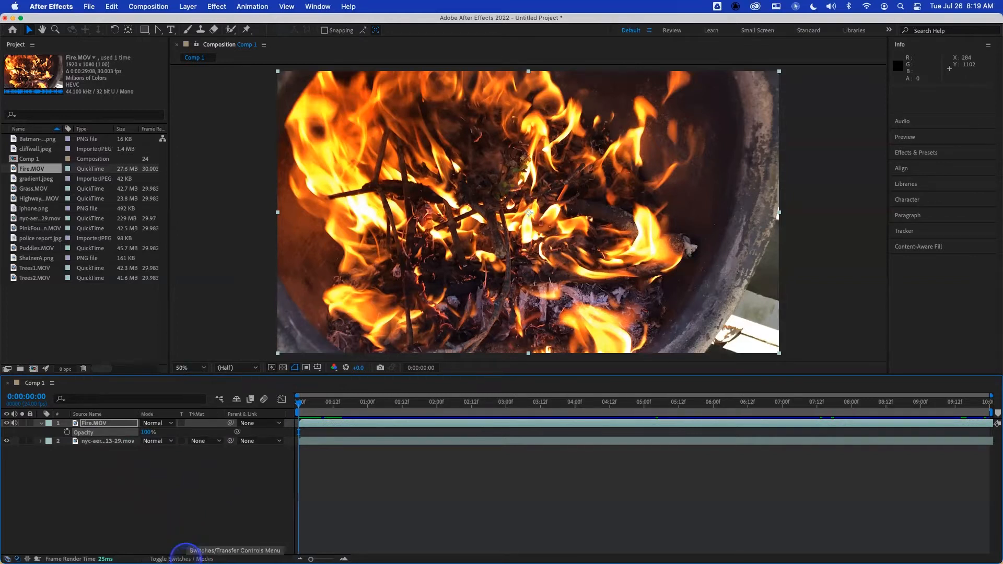
pyautogui.click(184, 556)
pyautogui.click(184, 556)
pyautogui.click(184, 556)
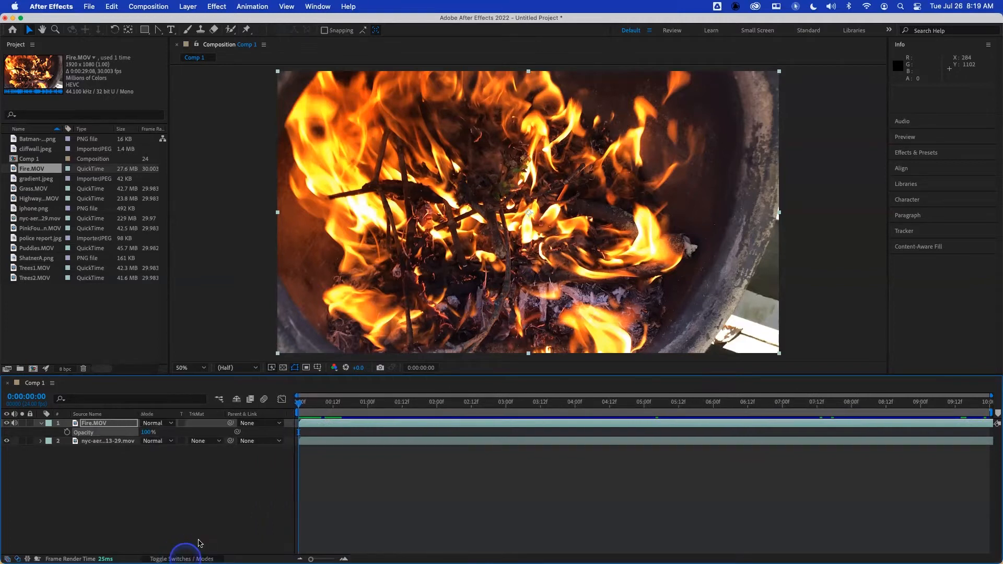
# Show the Modes column alongside the layer switches in the timeline, and hide it again.
pyautogui.rightClick(274, 418)
pyautogui.moveTo(301, 452)
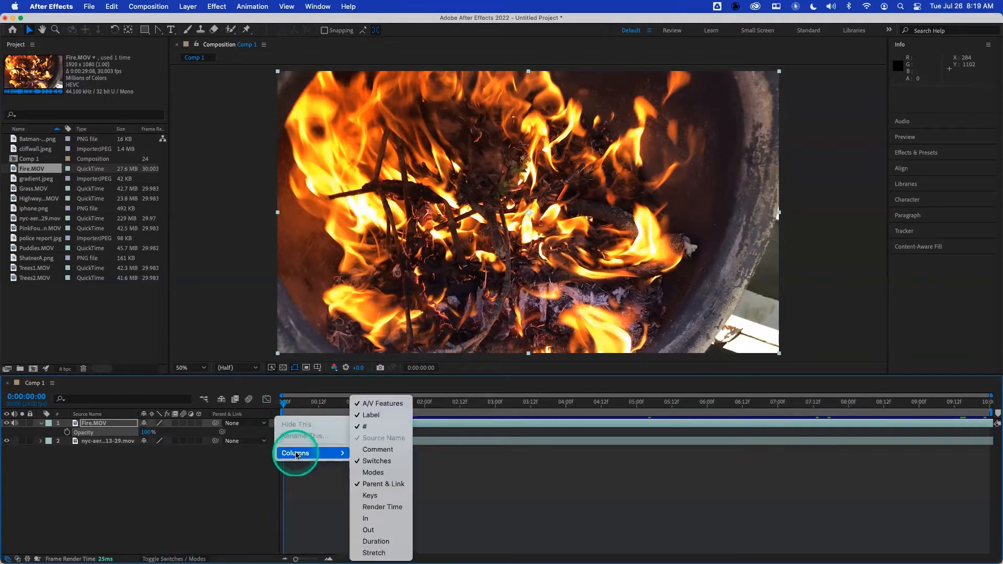
pyautogui.click(366, 473)
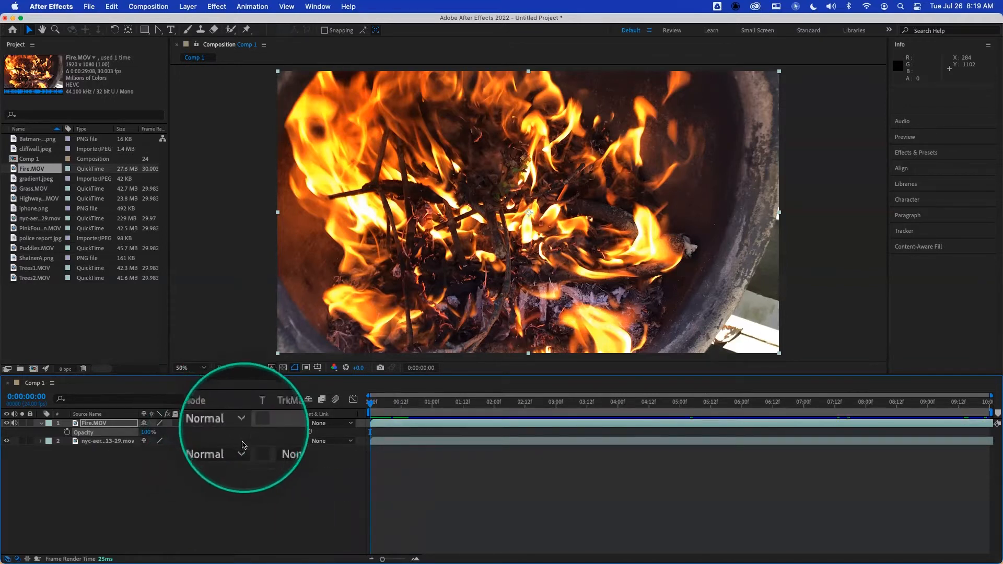
pyautogui.rightClick(238, 414)
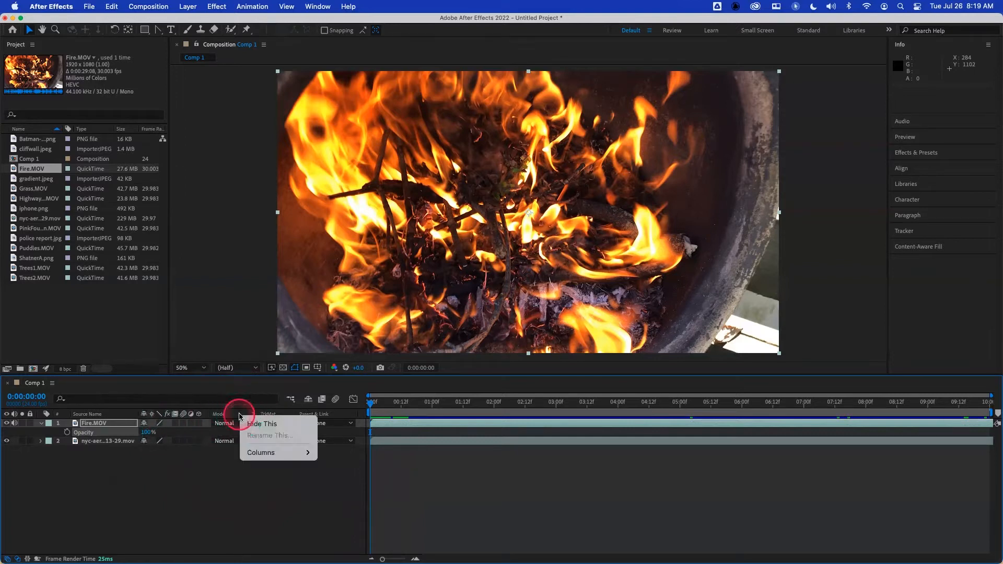
pyautogui.click(256, 423)
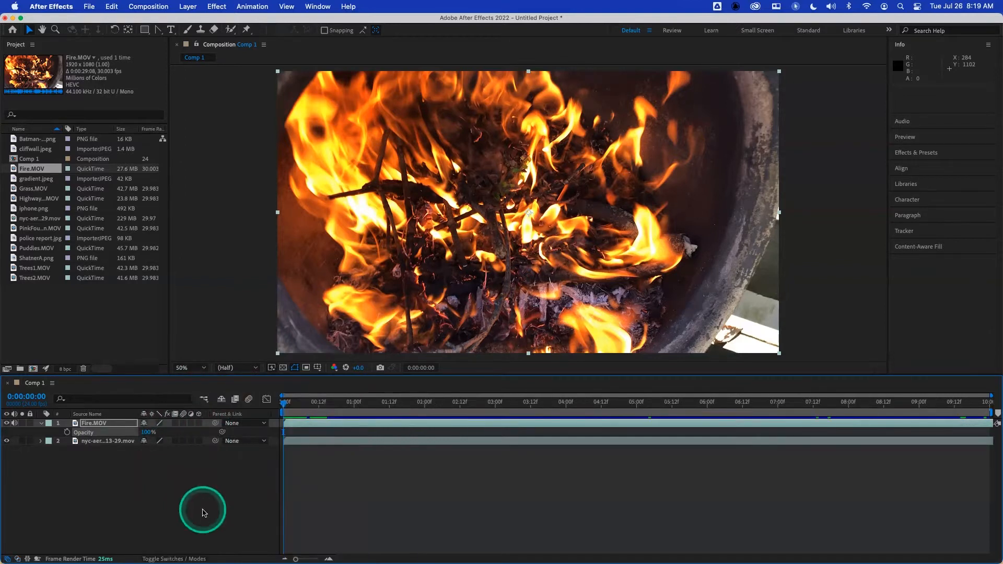
# Switch the timeline from the layer switches to the blending Mode and TrkMat columns.
pyautogui.click(176, 557)
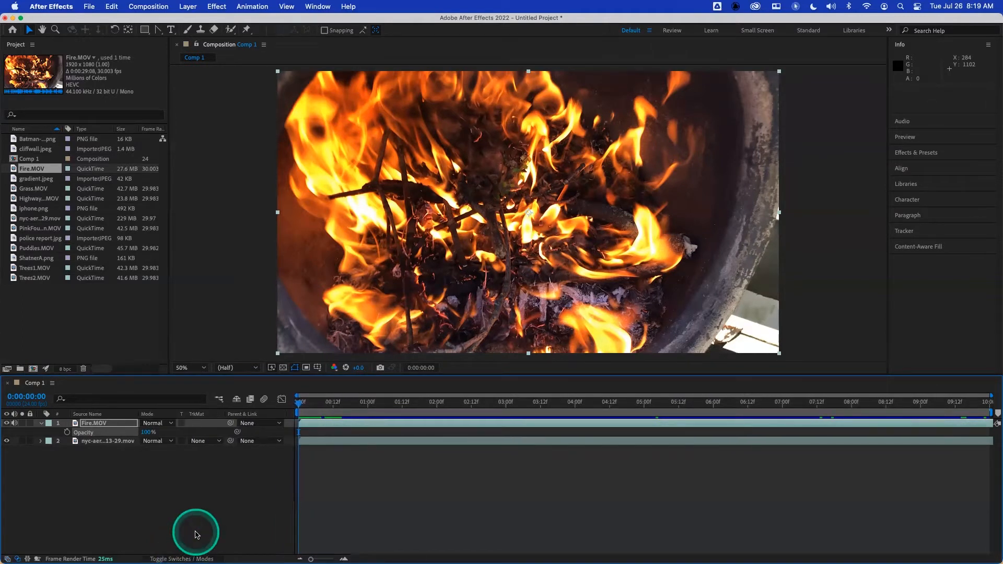
pyautogui.press('F4')
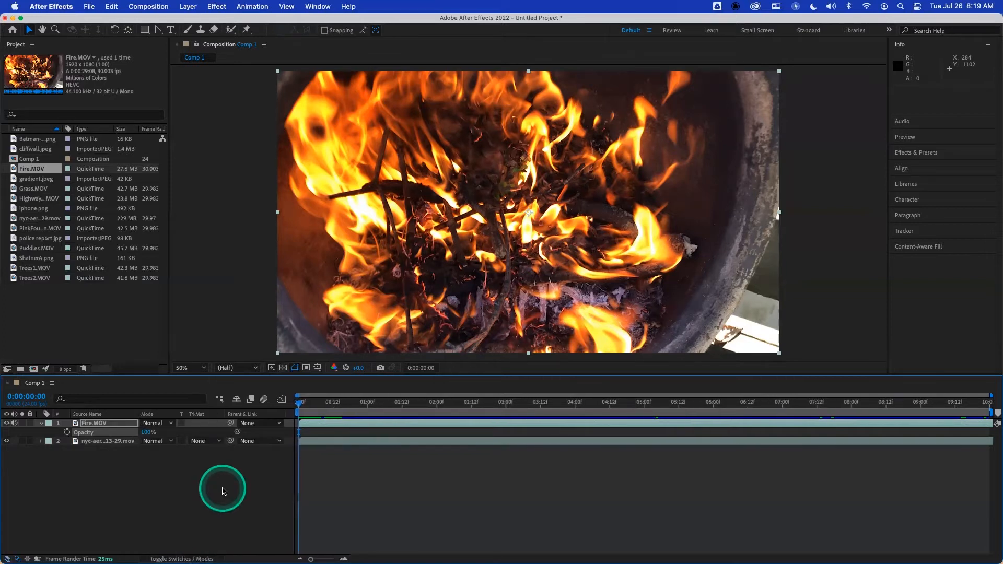
pyautogui.press('F4')
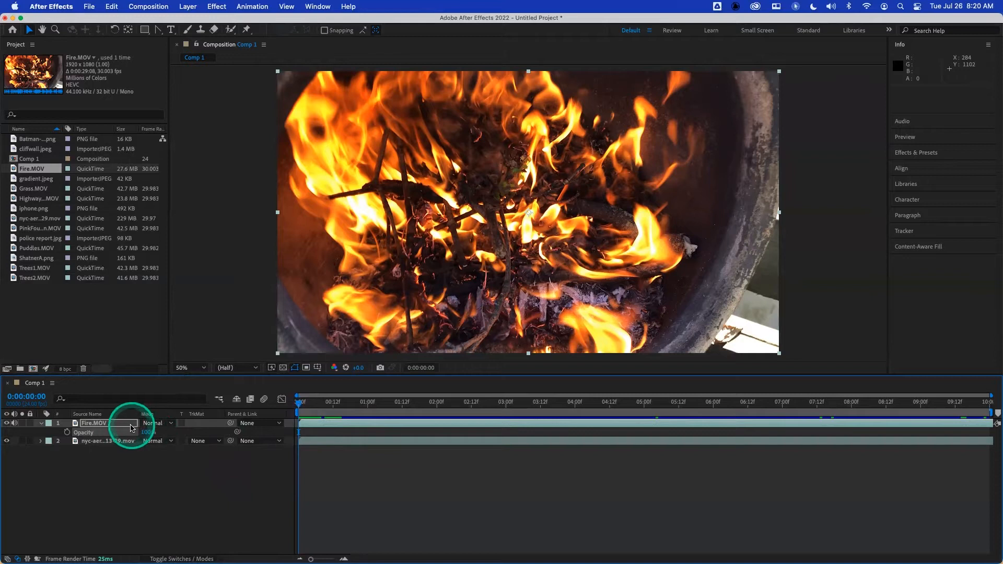
# Examine the blending modes available for the Fire.MOV layer without changing its mode, and keep the layer selected.
pyautogui.click(169, 424)
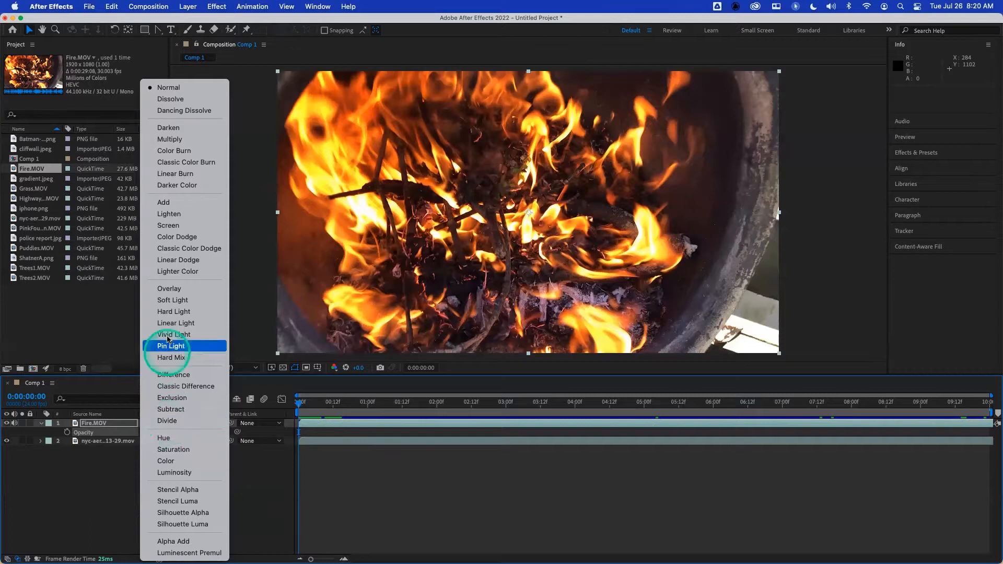
pyautogui.click(104, 466)
pyautogui.click(105, 423)
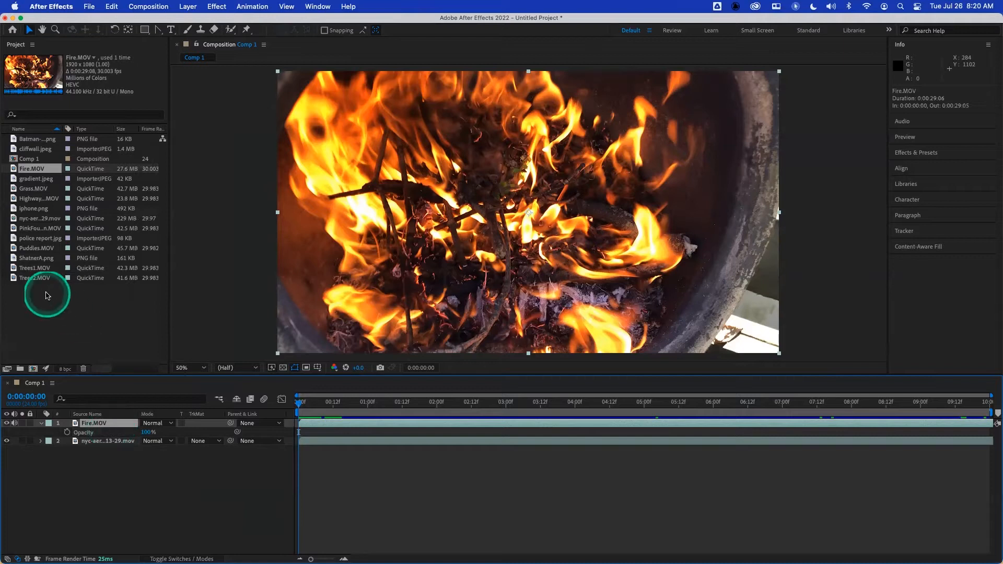
# Add gradient.jpeg above the Fire.MOV layer and scale its height to about 68% so it fits the composition frame.
pyautogui.click(37, 179)
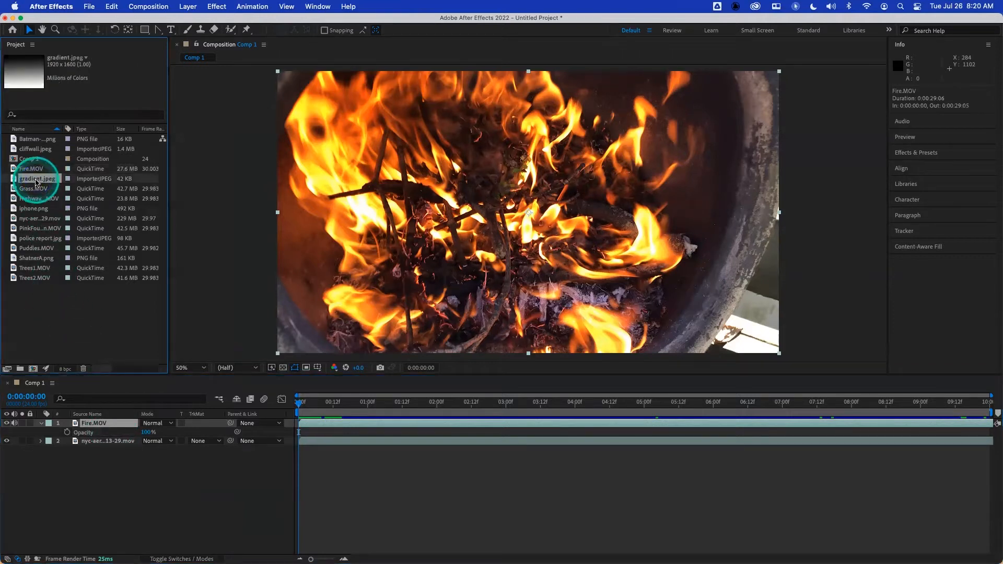
pyautogui.moveTo(37, 190); pyautogui.dragTo(94, 422)
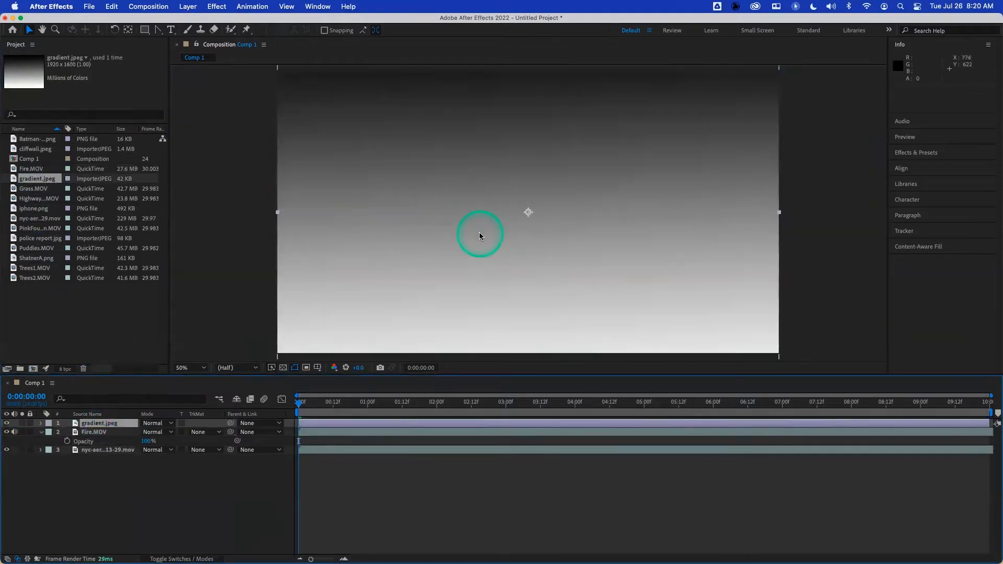
pyautogui.press(',')
pyautogui.press(',')
pyautogui.moveTo(529, 316); pyautogui.dragTo(529, 285)
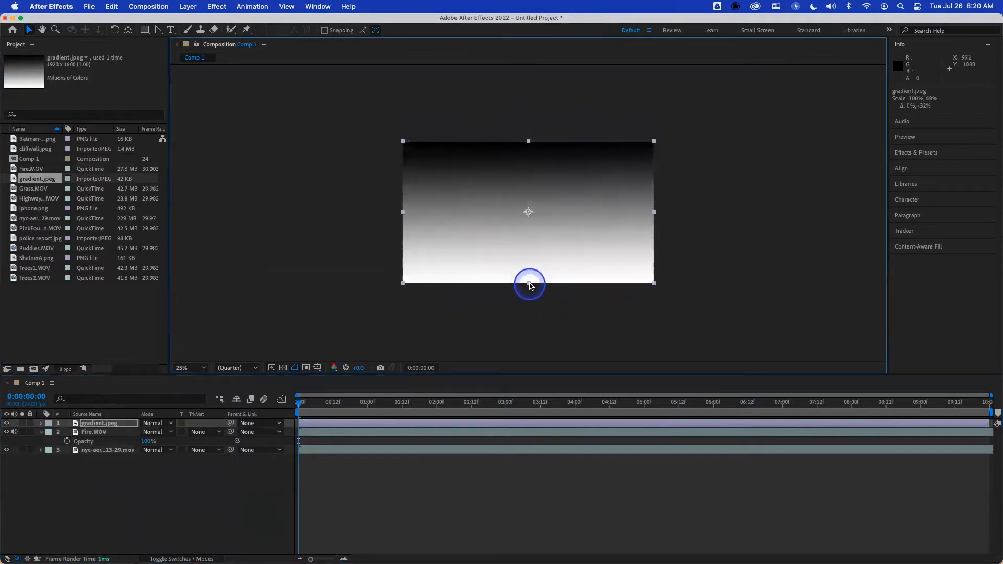
pyautogui.press('.')
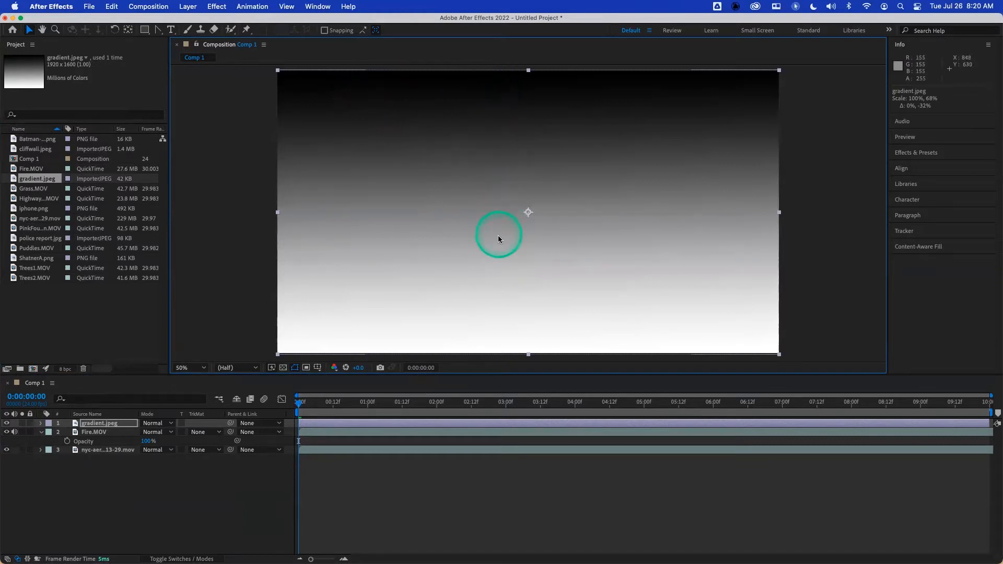
# Review the blending modes for the gradient.jpeg layer and set its mode to Add.
pyautogui.click(110, 426)
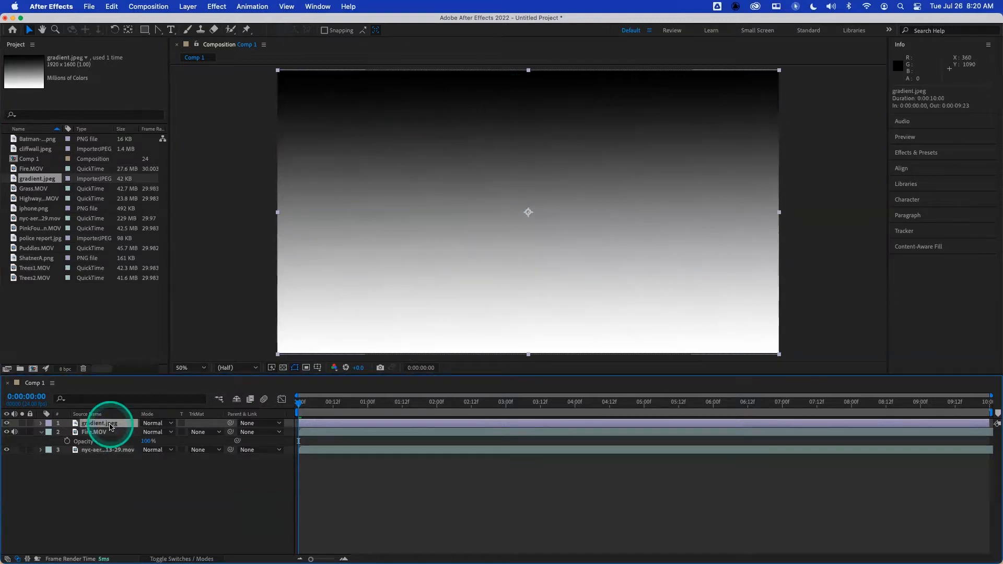
pyautogui.click(151, 424)
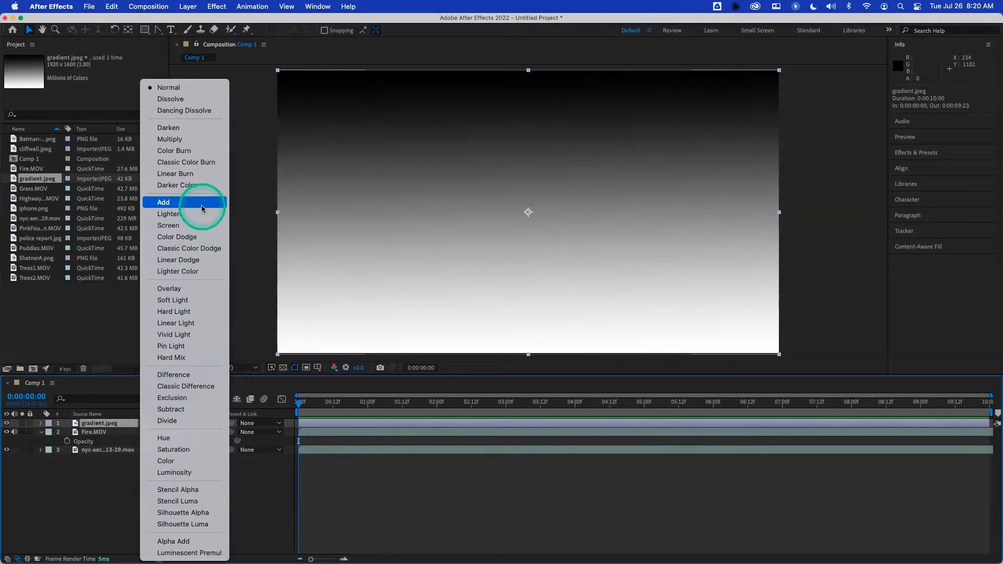
pyautogui.click(277, 87)
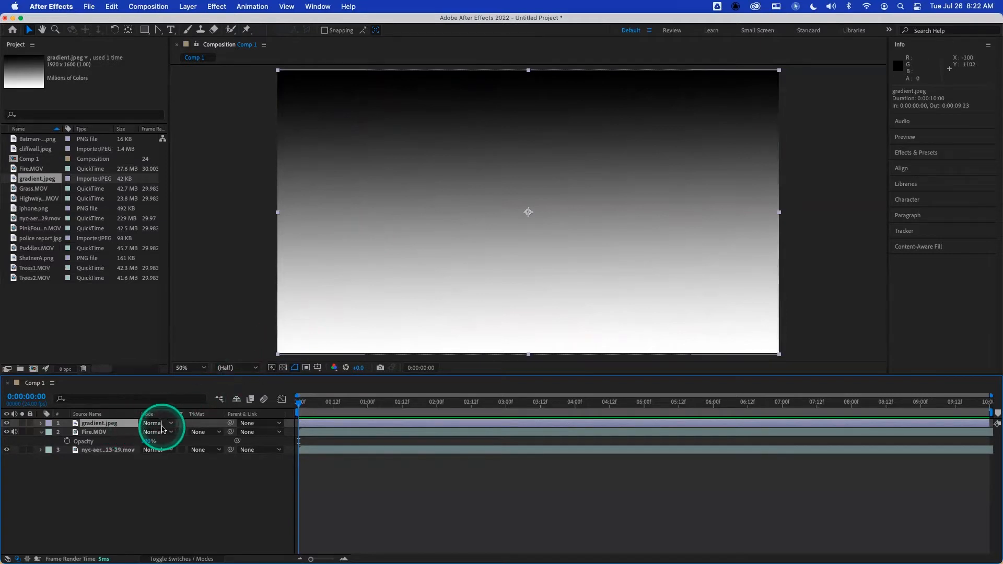
pyautogui.click(164, 423)
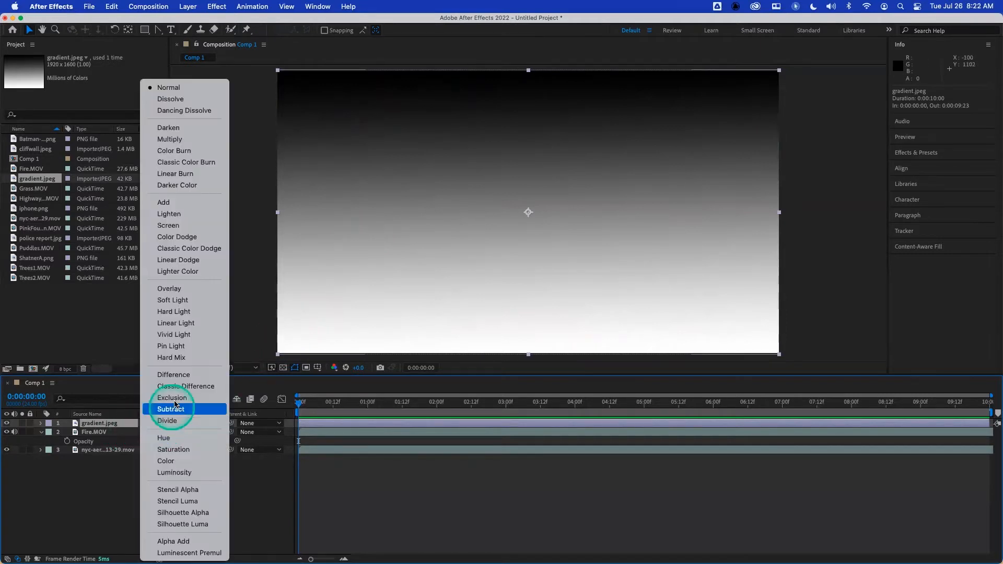
pyautogui.click(197, 206)
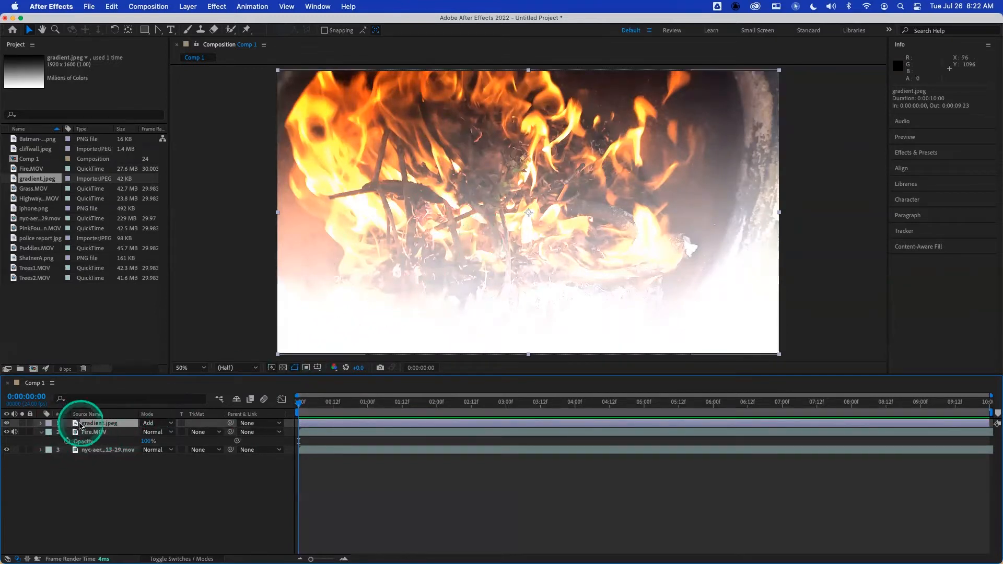
# Hide the gradient.jpeg layer and set the Fire.MOV layer's blending mode to Add, viewing the frame at 0:00:01:13.
pyautogui.click(6, 424)
pyautogui.click(106, 433)
pyautogui.moveTo(308, 402); pyautogui.dragTo(405, 403)
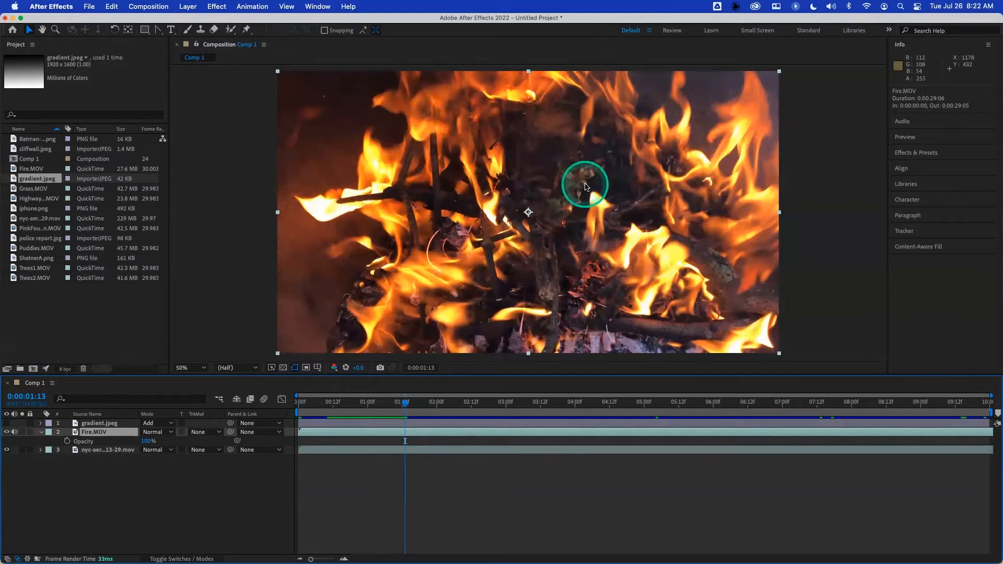
pyautogui.click(167, 433)
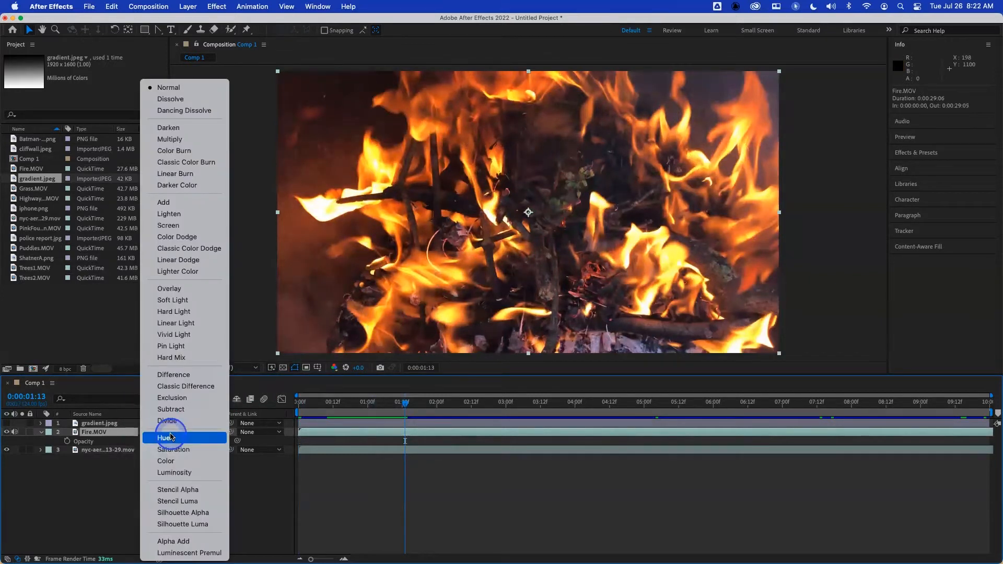
pyautogui.click(191, 202)
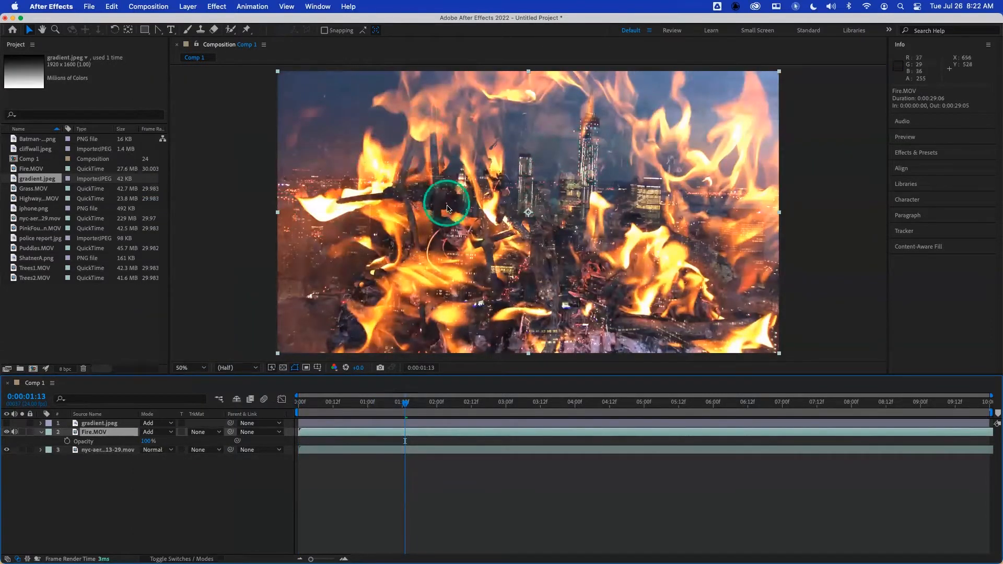
# Preview the fire blended over the city from the start of the composition, and return to the first frame.
pyautogui.click(302, 400)
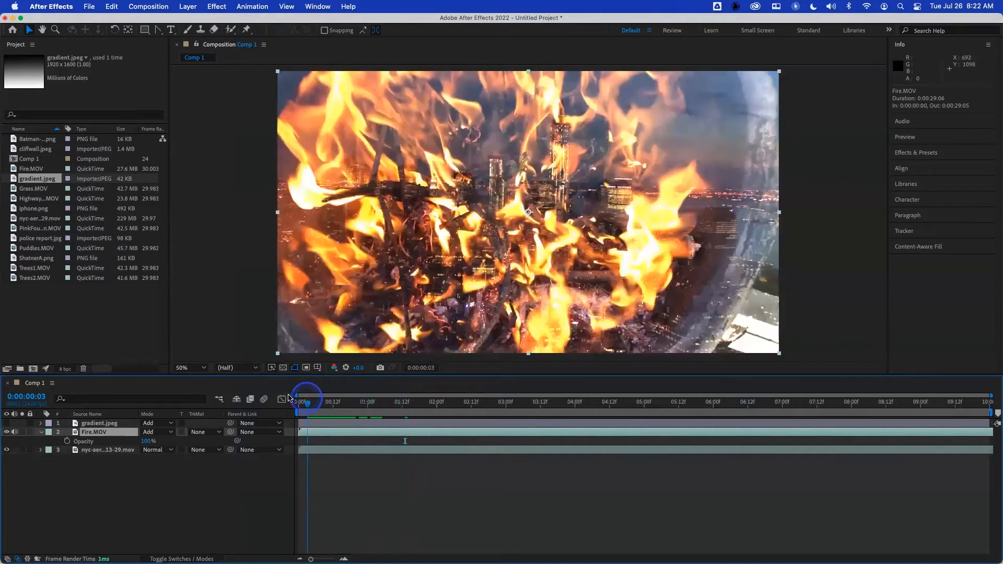
pyautogui.press('space')
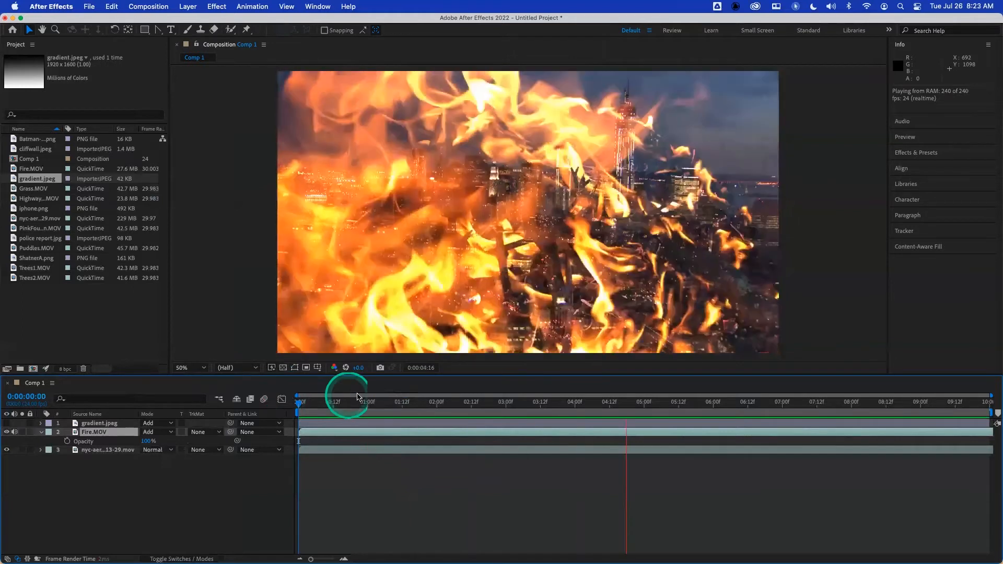
pyautogui.click(325, 402)
pyautogui.press('Home')
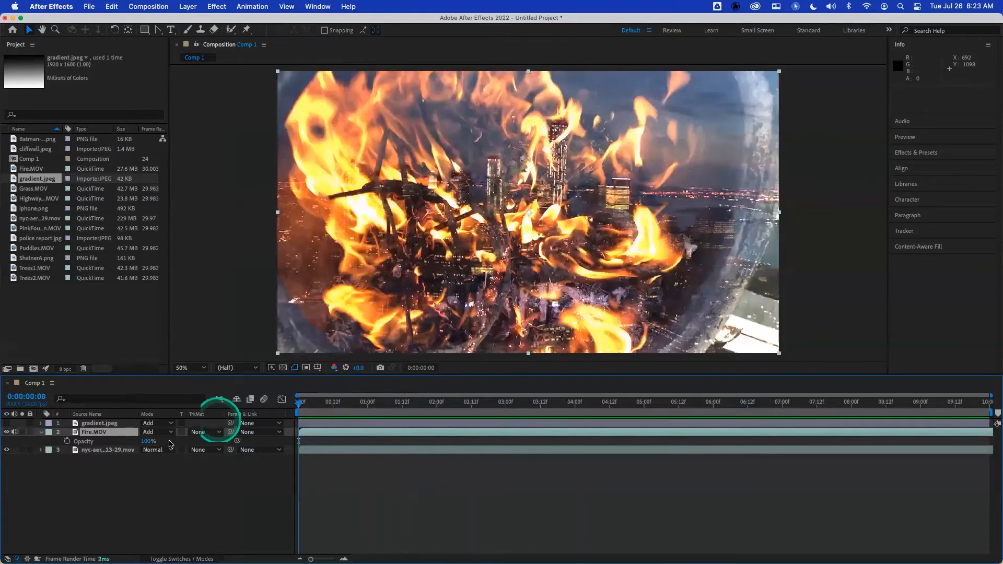
# Try the Screen and Color Dodge blending modes on the Fire.MOV layer.
pyautogui.click(110, 433)
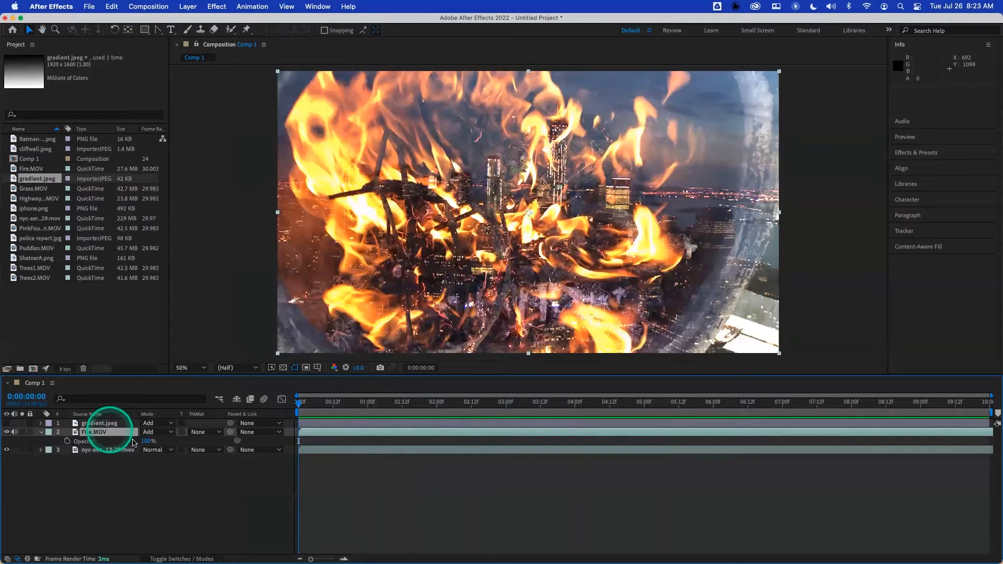
pyautogui.click(153, 432)
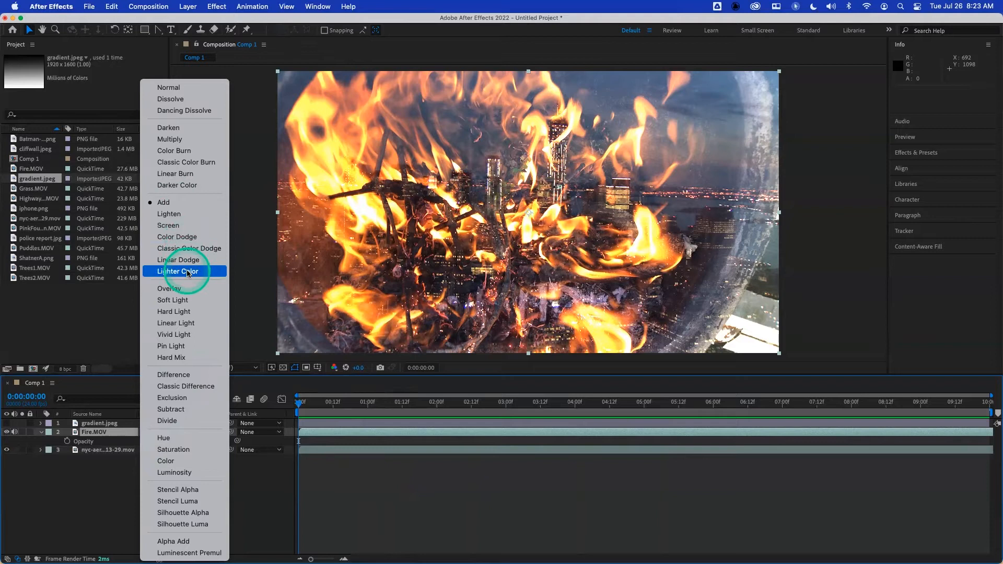
pyautogui.click(190, 226)
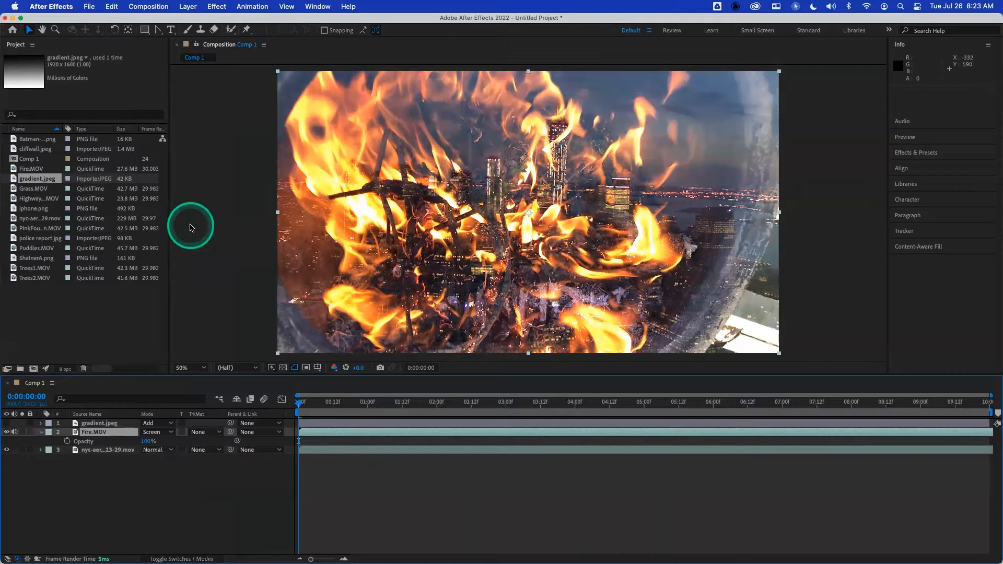
pyautogui.click(167, 437)
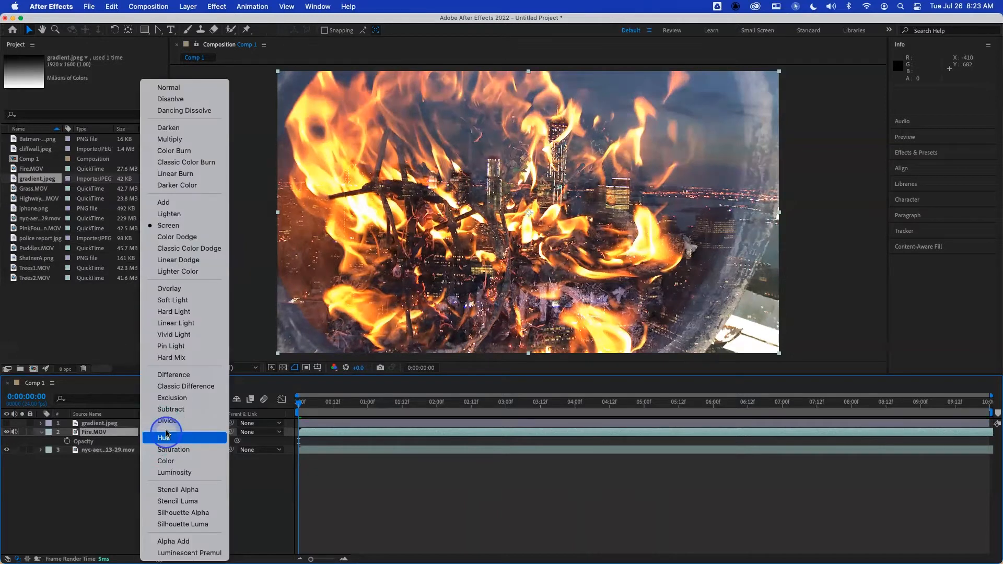
pyautogui.click(195, 240)
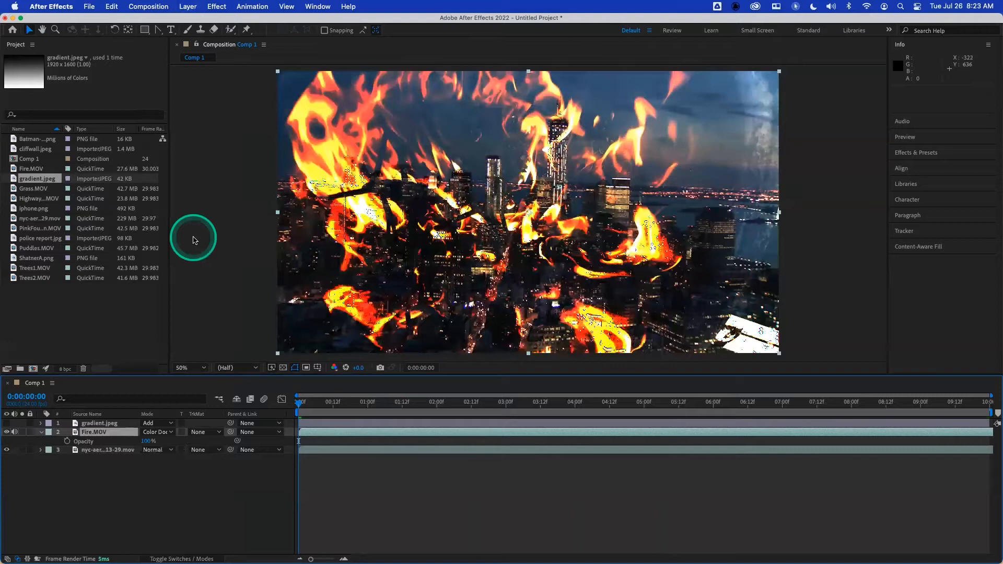
# Try Linear Dodge and Lighter Color on the Fire.MOV layer, and return its blending mode to Add.
pyautogui.click(167, 435)
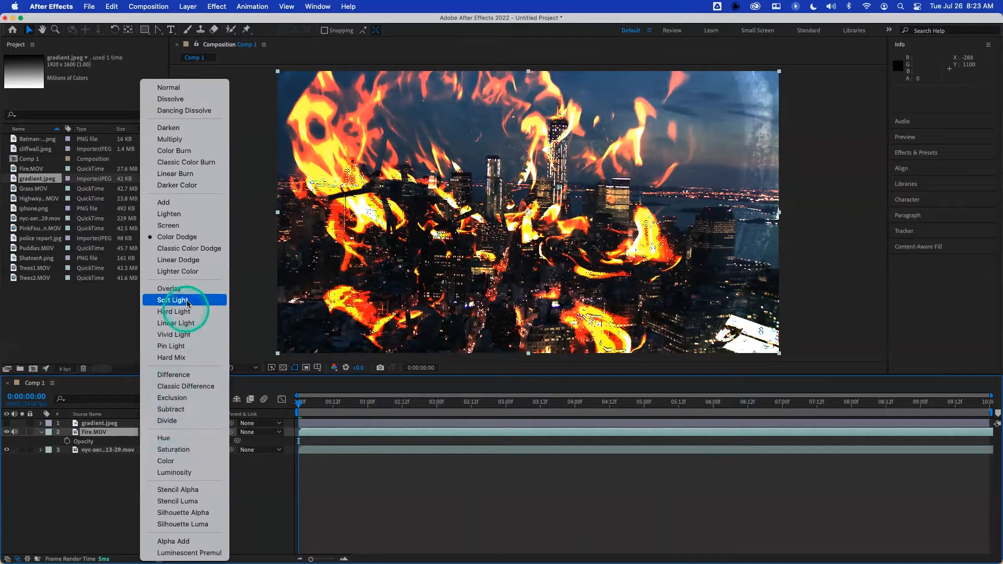
pyautogui.click(193, 259)
pyautogui.click(160, 432)
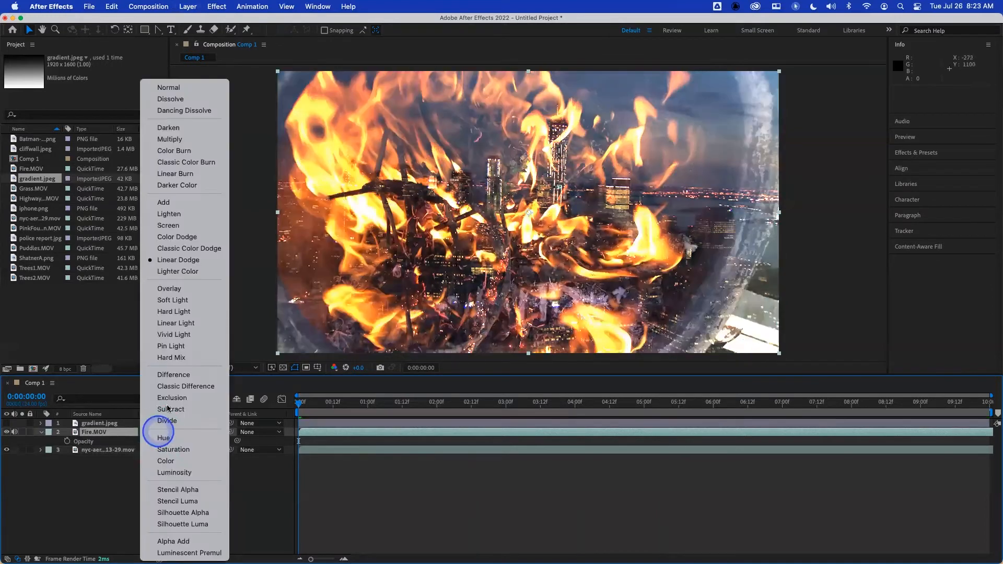
pyautogui.click(198, 273)
pyautogui.click(168, 431)
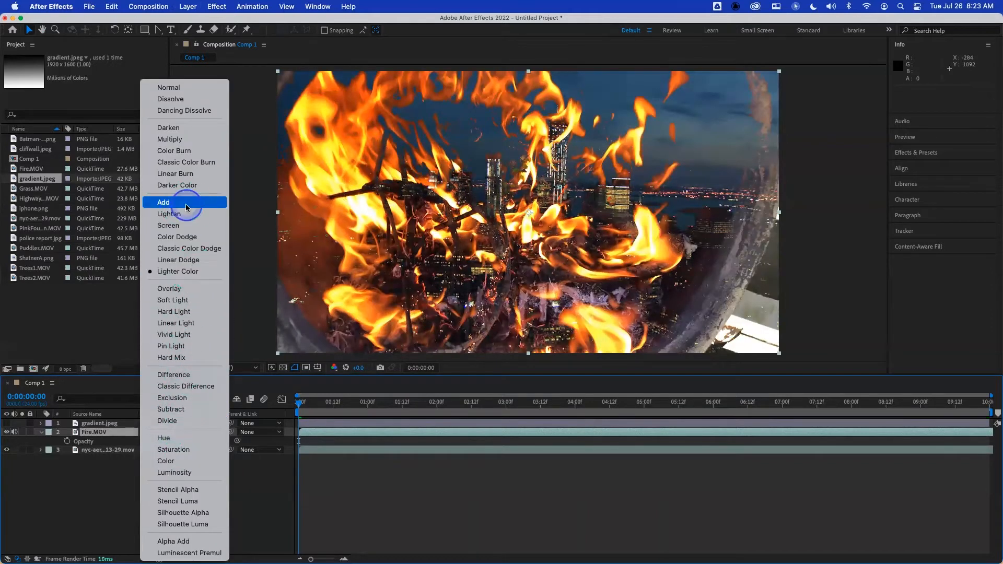
pyautogui.click(186, 204)
# Compare Lighten and Screen on the Fire.MOV layer, and reset its blending mode to Normal.
pyautogui.click(167, 431)
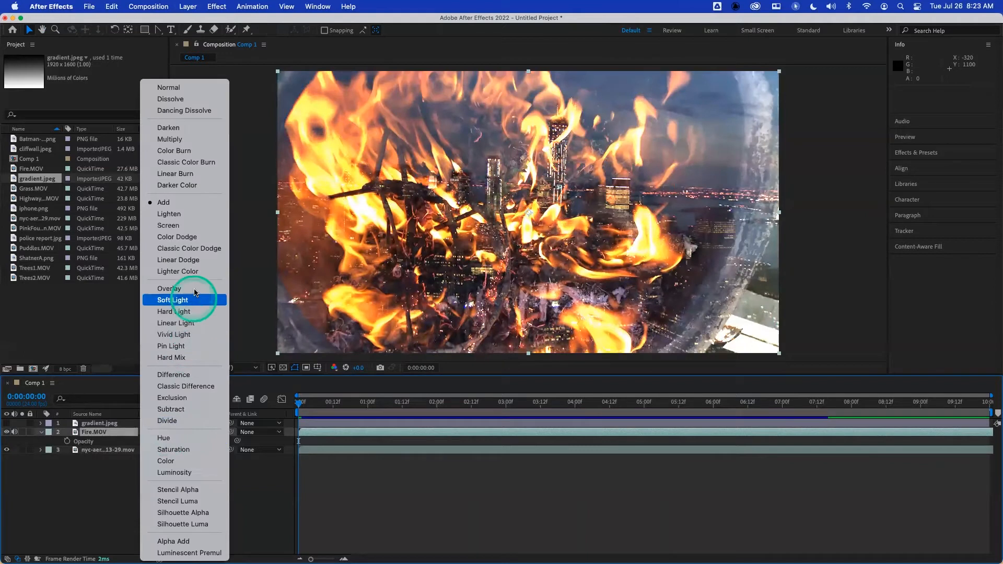
pyautogui.click(188, 214)
pyautogui.click(168, 431)
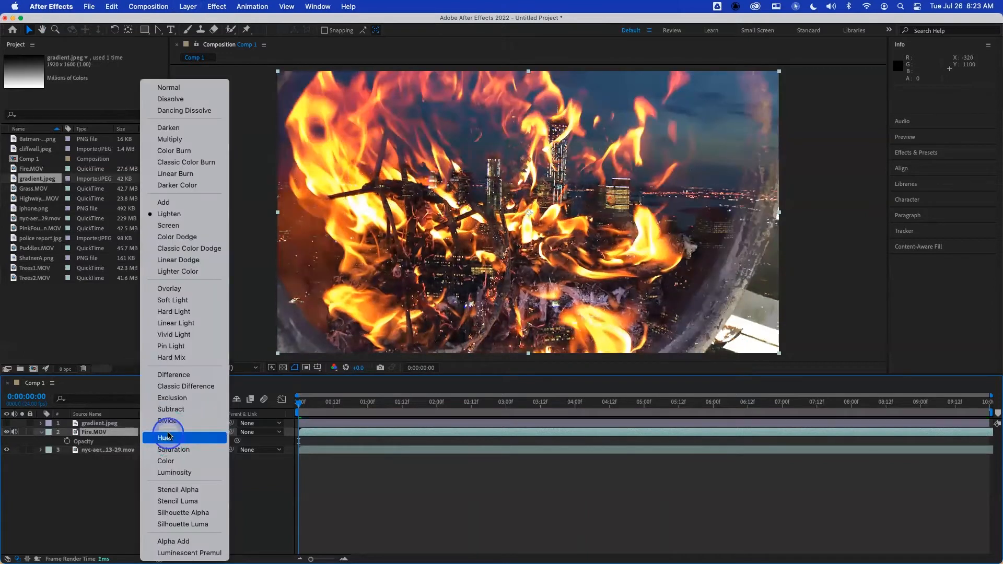
pyautogui.click(197, 225)
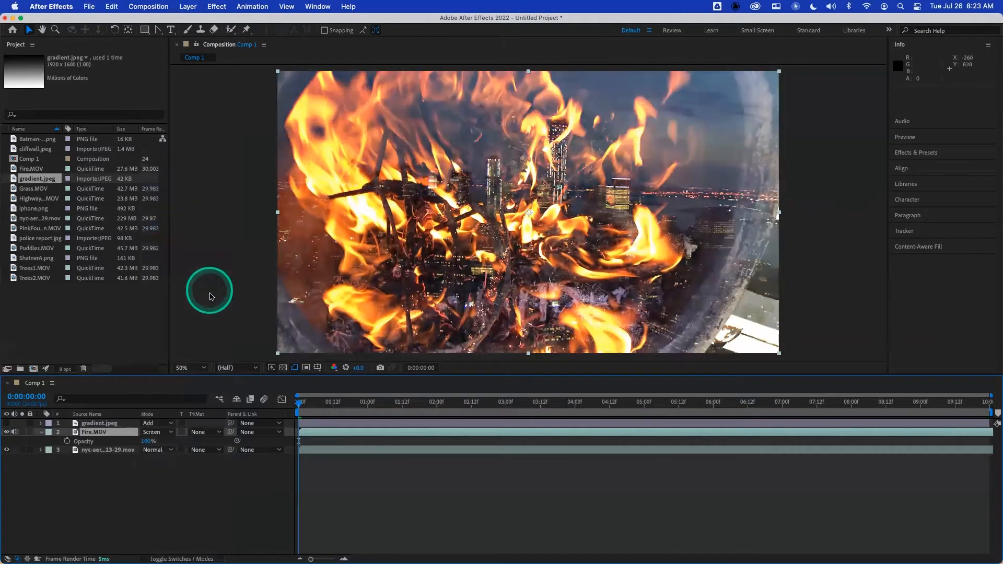
pyautogui.click(166, 431)
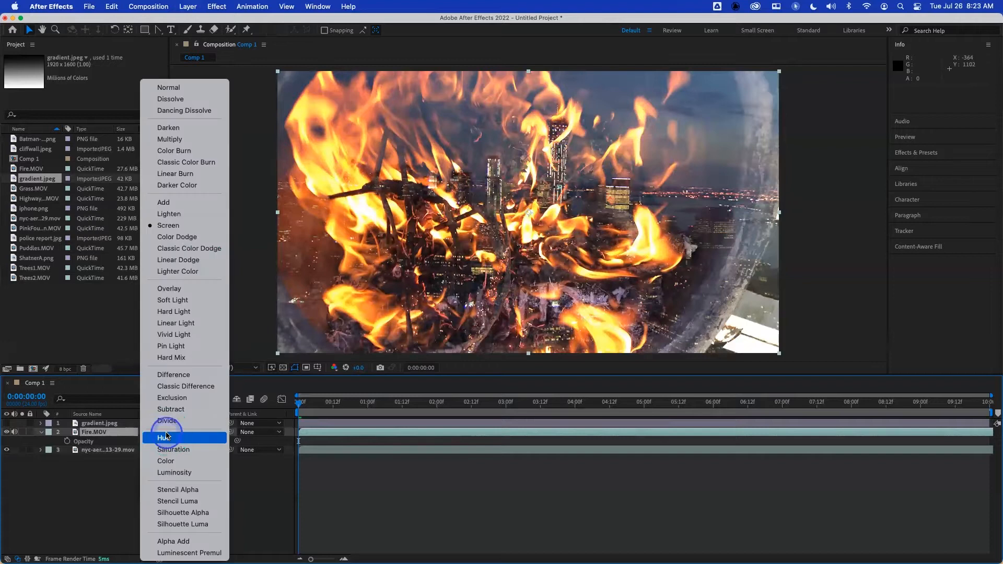
pyautogui.click(193, 88)
# Show the gradient.jpeg layer again and try Lighten and Linear Dodge on it, ending with its blending mode set to Lighter Color.
pyautogui.click(94, 425)
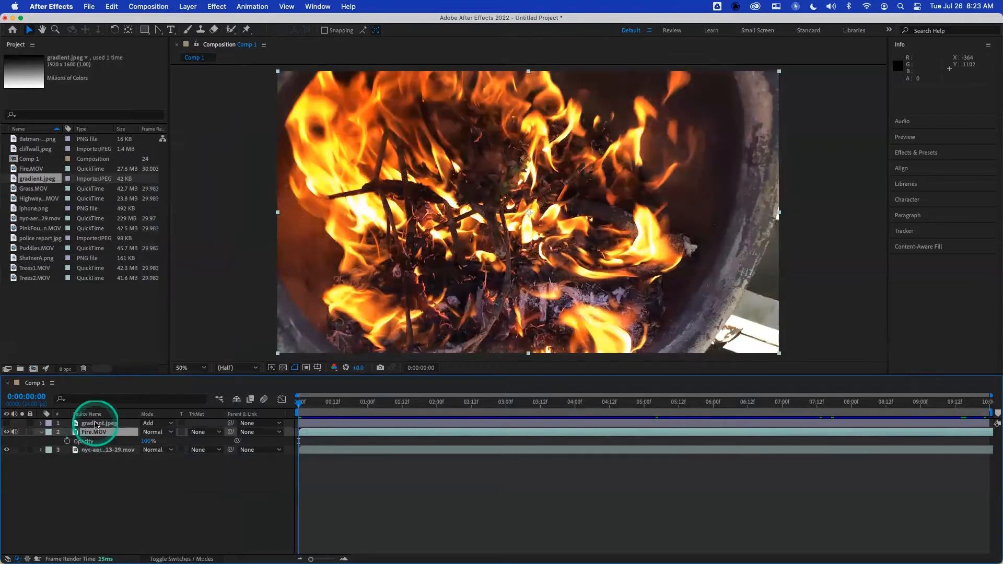
pyautogui.click(6, 423)
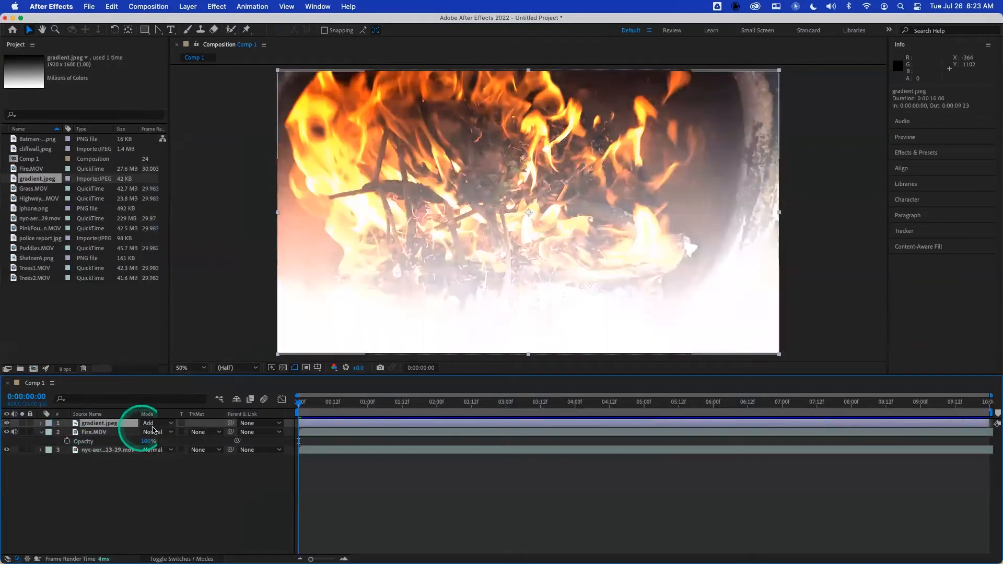
pyautogui.click(153, 424)
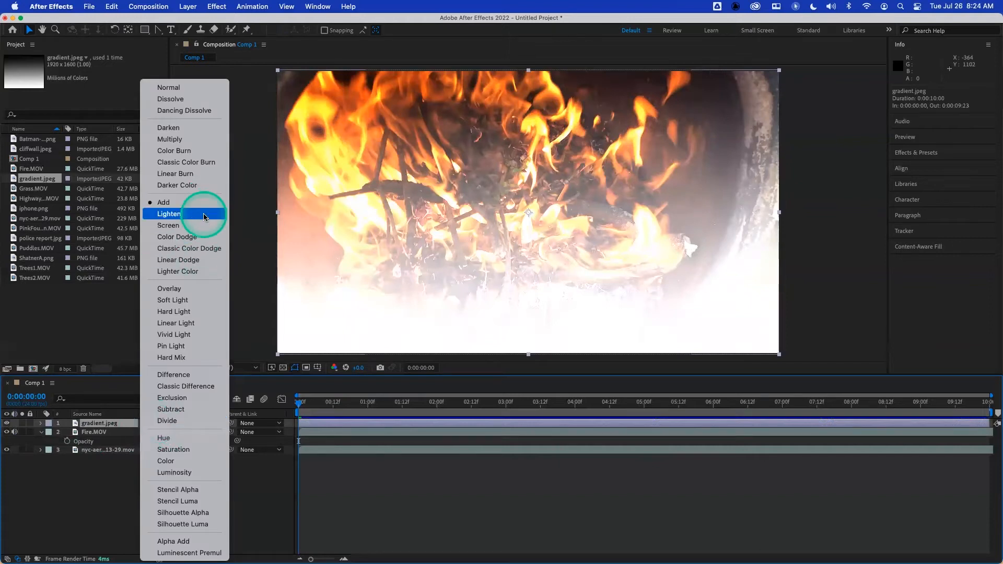
pyautogui.click(198, 213)
pyautogui.click(156, 423)
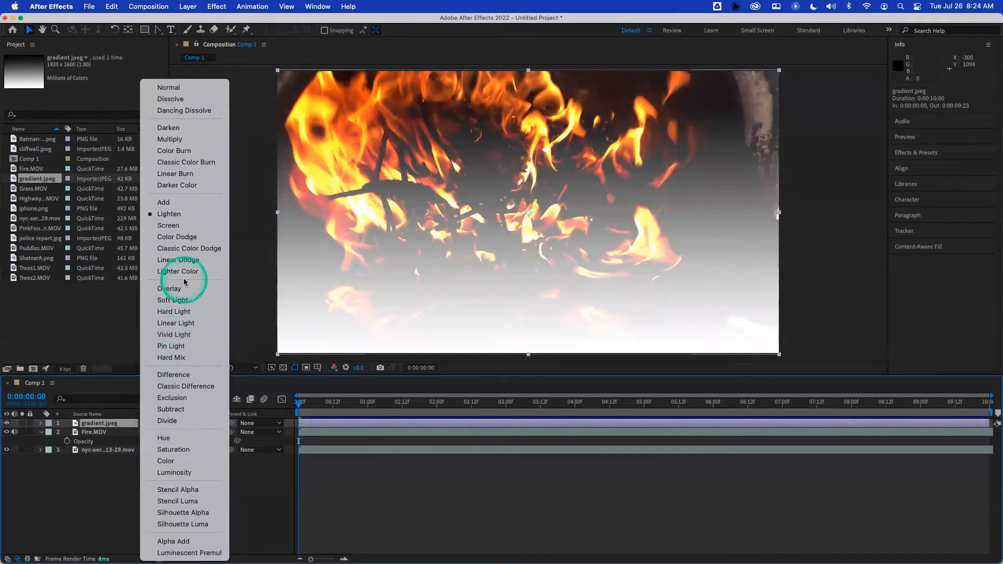
pyautogui.click(189, 260)
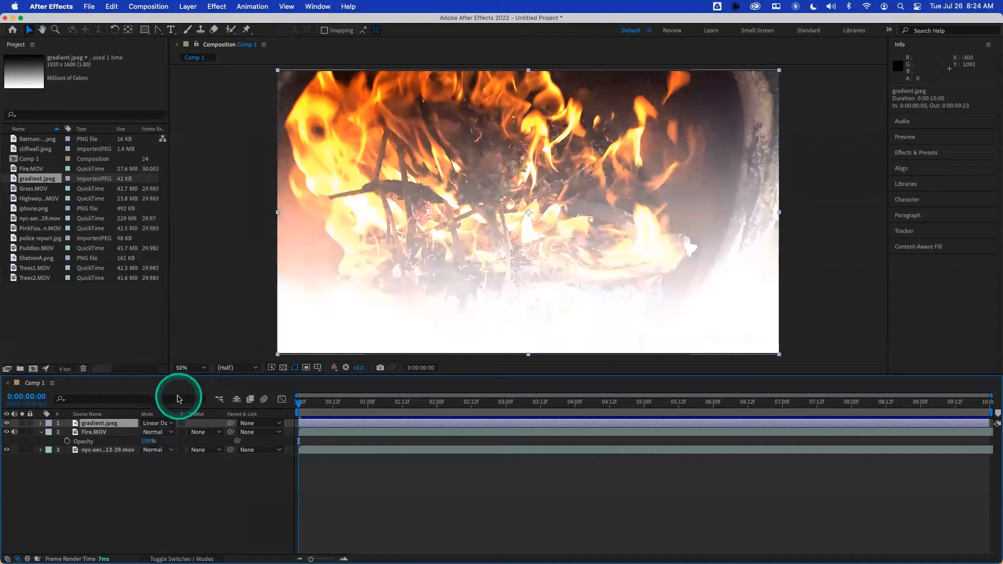
pyautogui.click(157, 423)
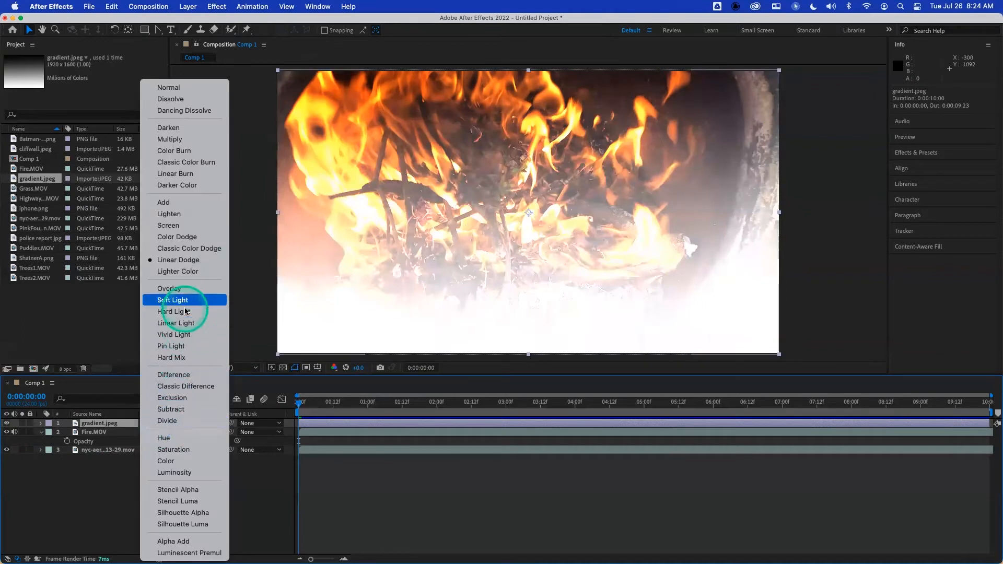
pyautogui.click(190, 274)
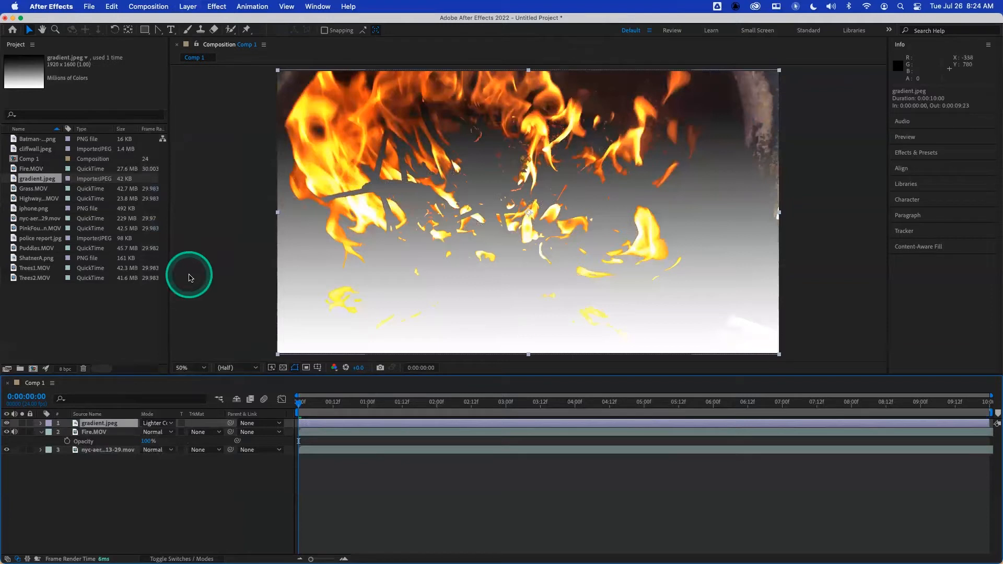
# Try the Add blending mode on the gradient.jpeg layer, and switch the layer to Multiply.
pyautogui.click(164, 425)
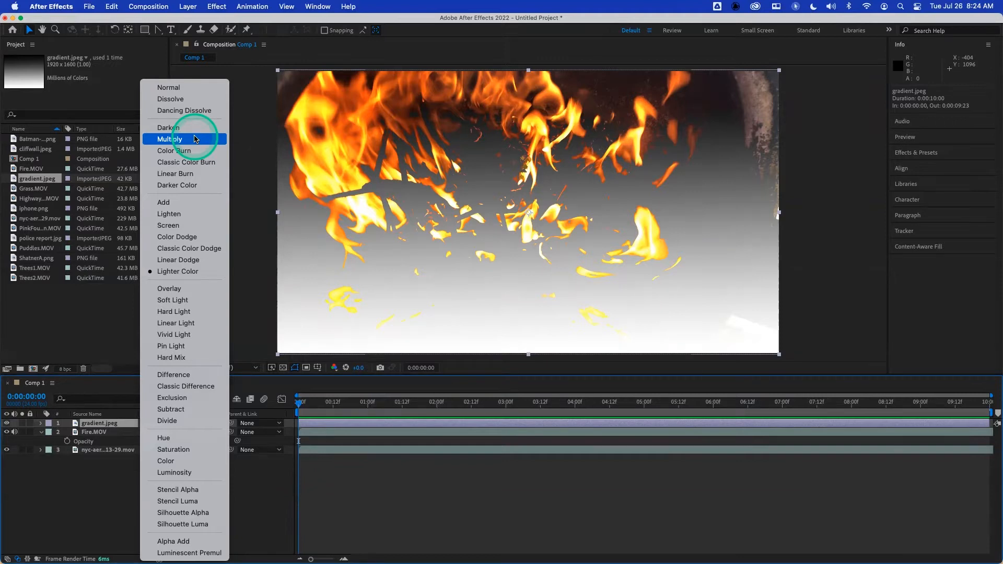
pyautogui.click(196, 202)
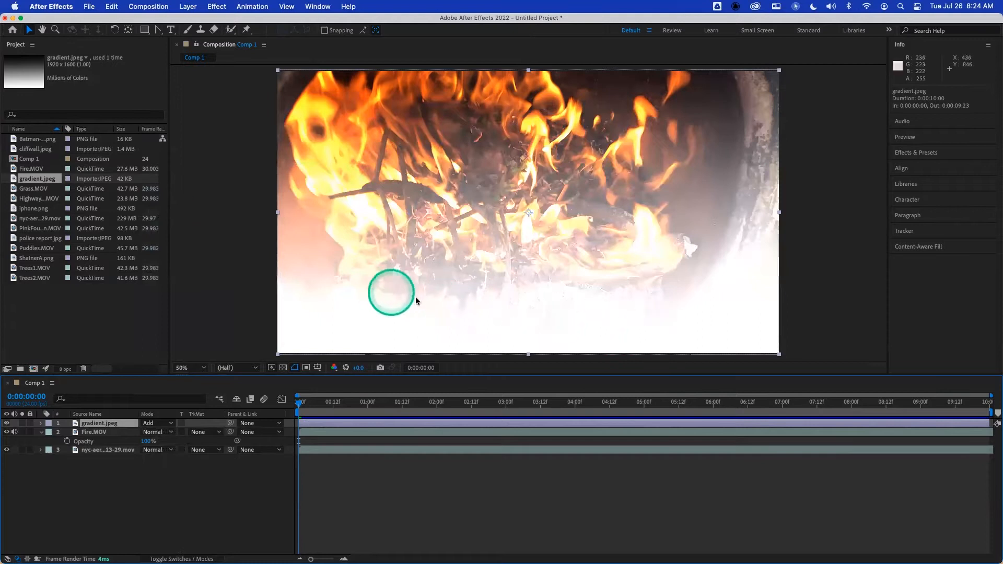
pyautogui.click(157, 423)
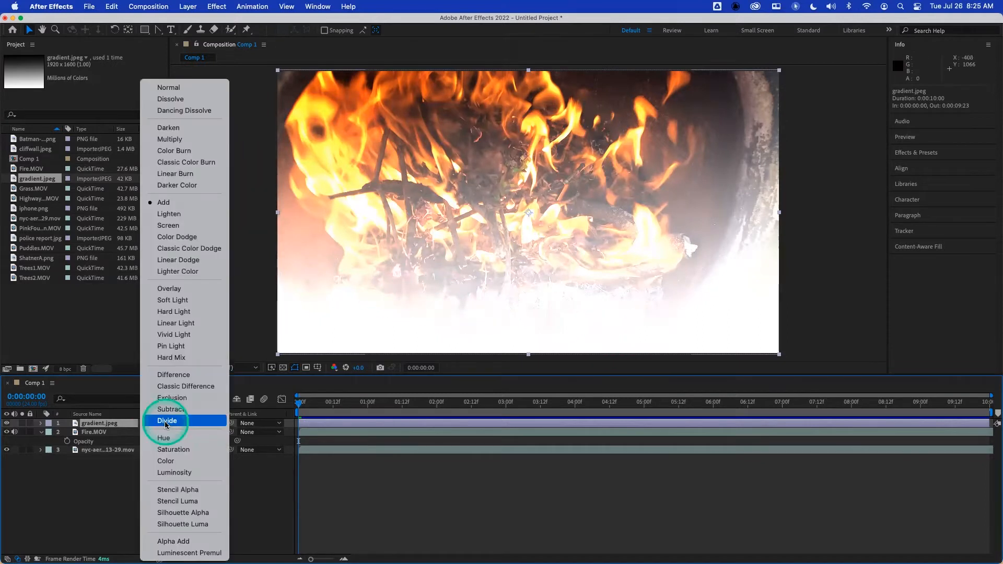
pyautogui.click(184, 143)
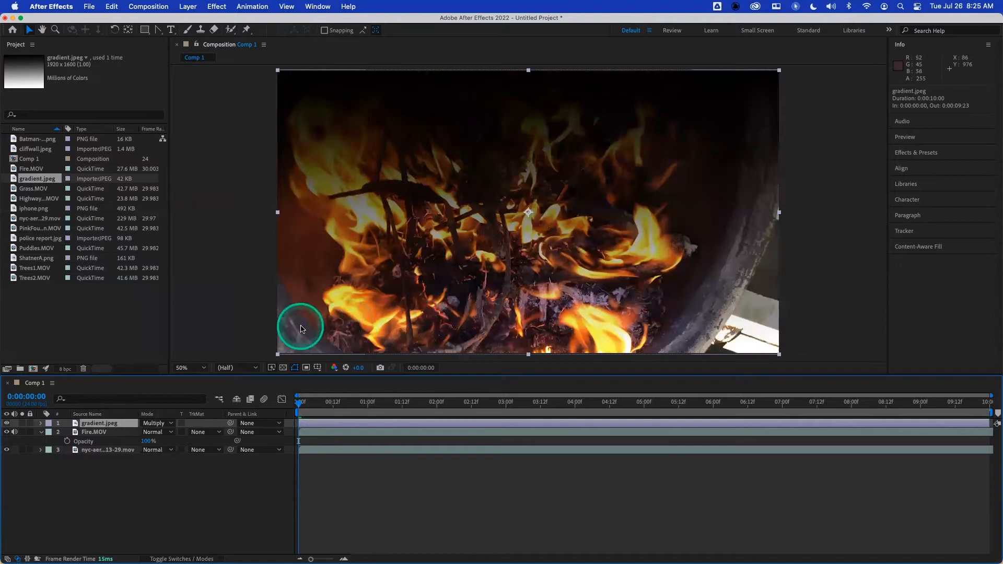
# Play back the composition to preview the gradient.jpeg layer multiplied over the fire footage.
pyautogui.press('h')
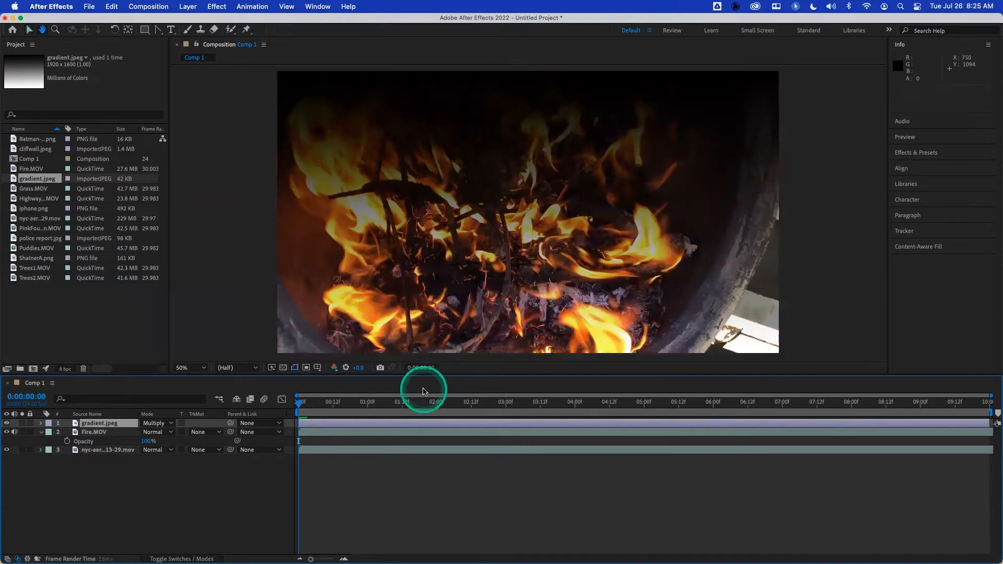
pyautogui.press('space')
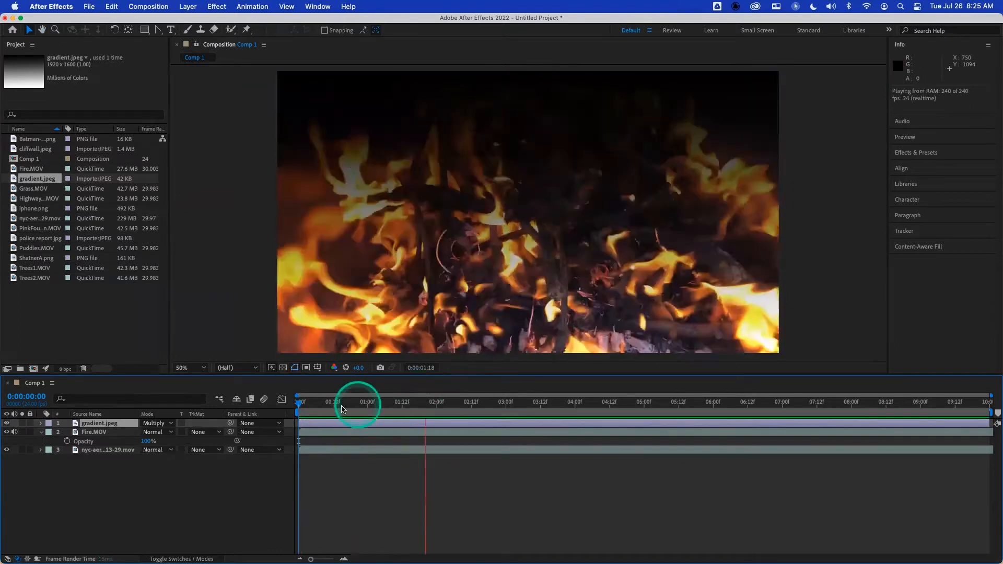
pyautogui.press('space')
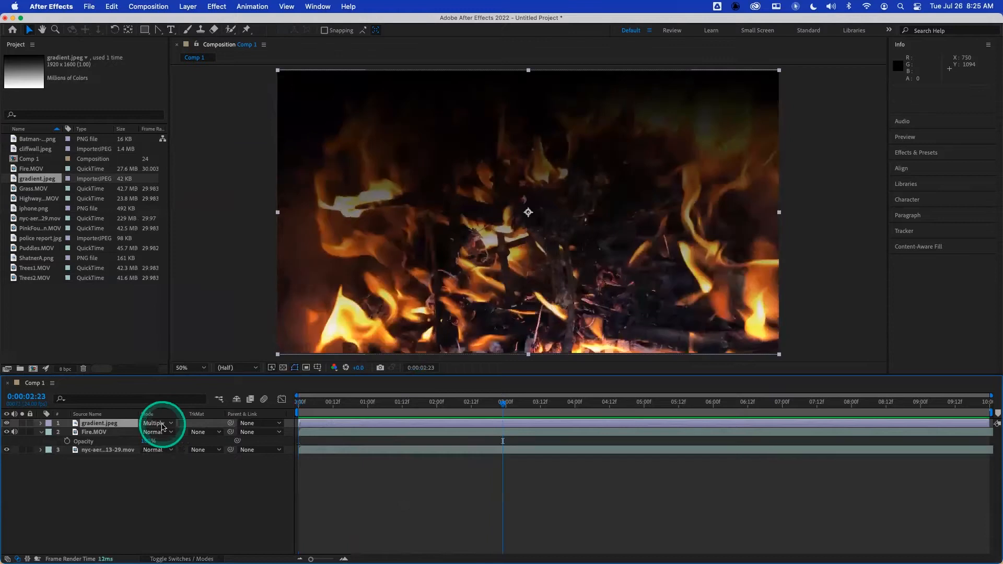
# Hide the gradient.jpeg layer and compare Multiply with Normal on the Fire.MOV layer, ending with its blending mode set to Multiply.
pyautogui.click(6, 423)
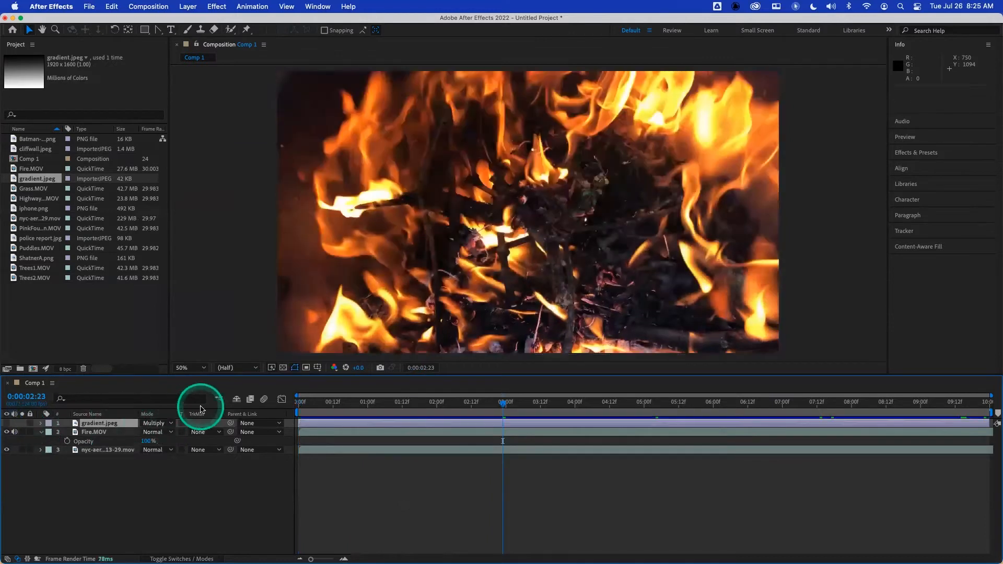
pyautogui.click(157, 432)
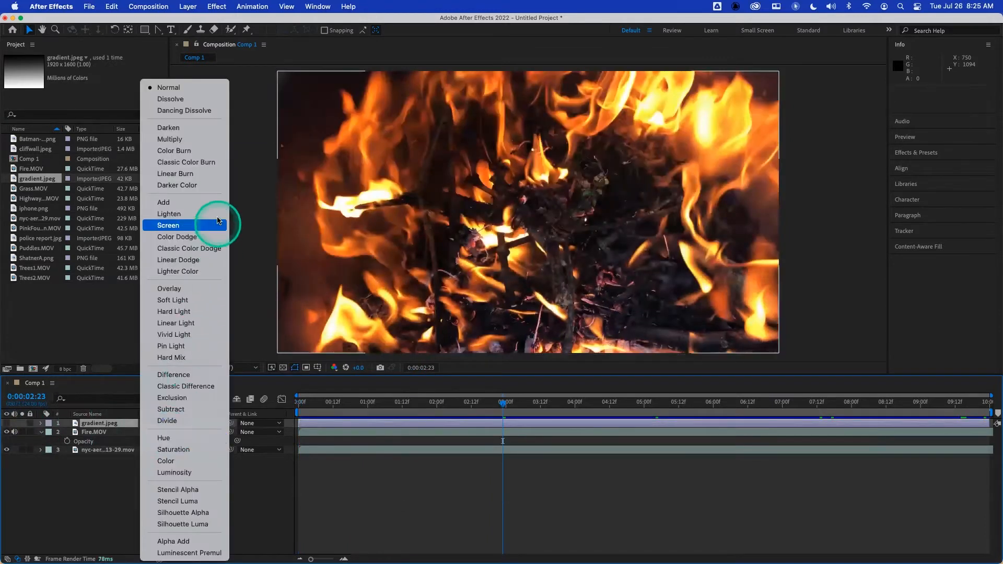
pyautogui.click(197, 142)
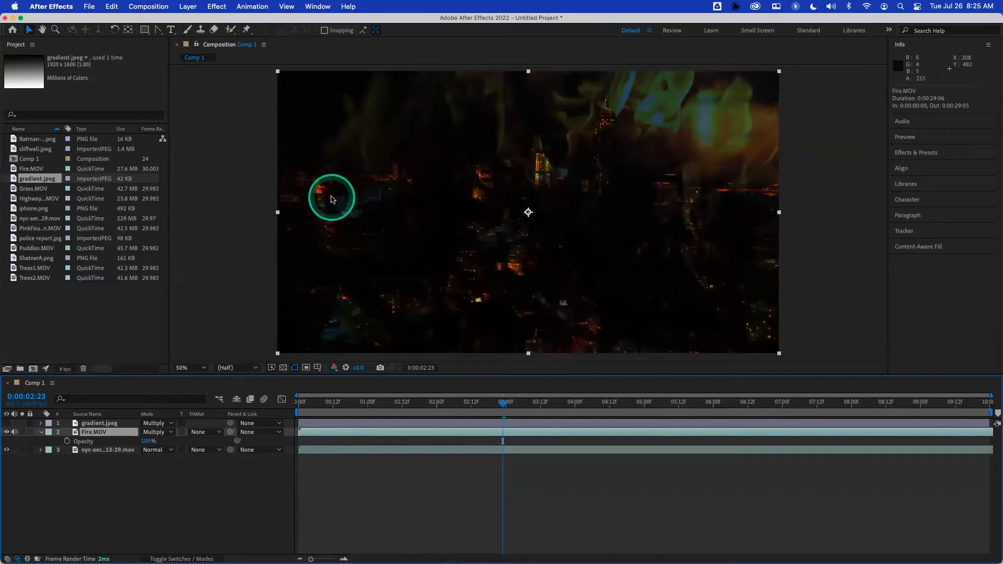
pyautogui.moveTo(364, 411); pyautogui.dragTo(310, 405)
pyautogui.click(163, 432)
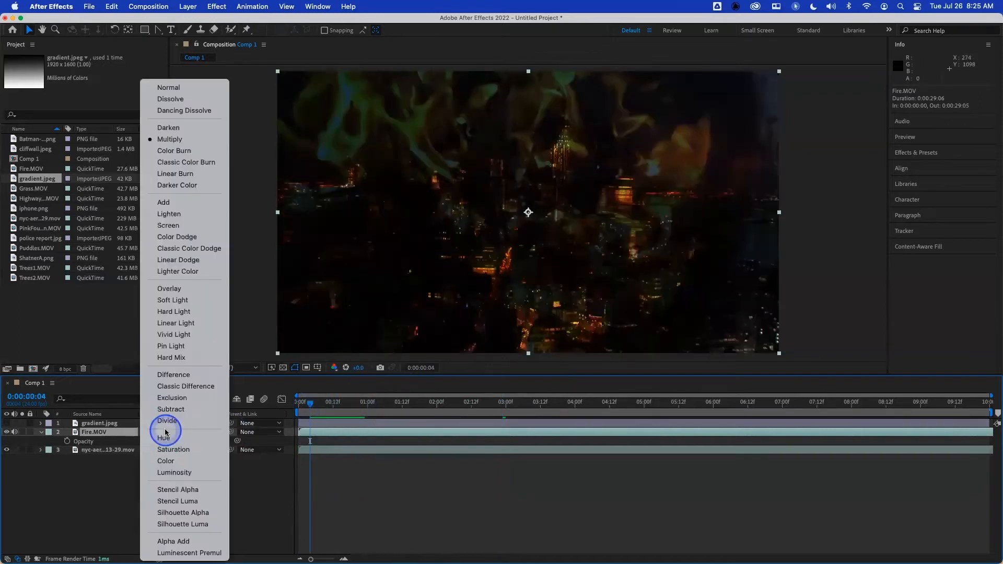
pyautogui.click(180, 87)
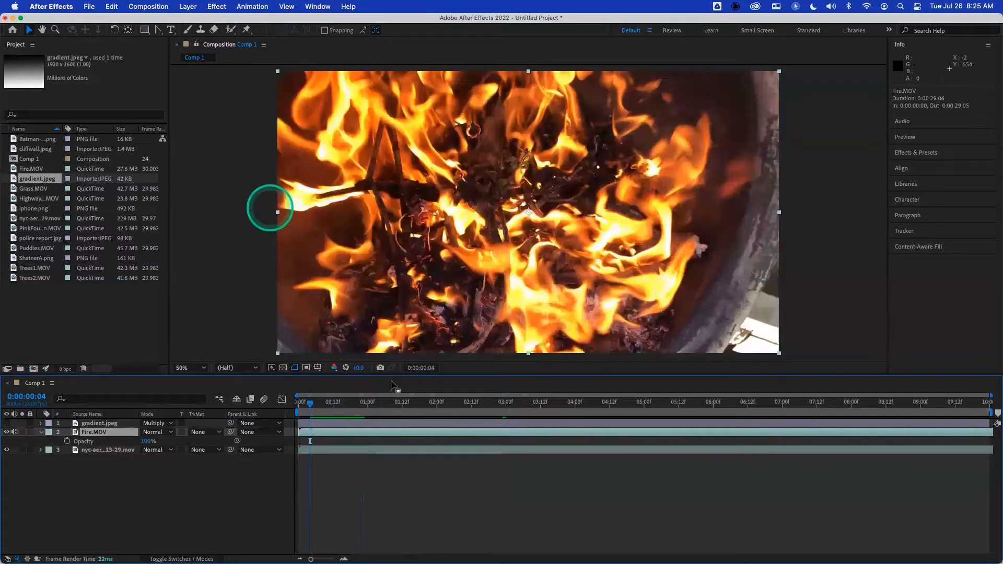
pyautogui.click(157, 432)
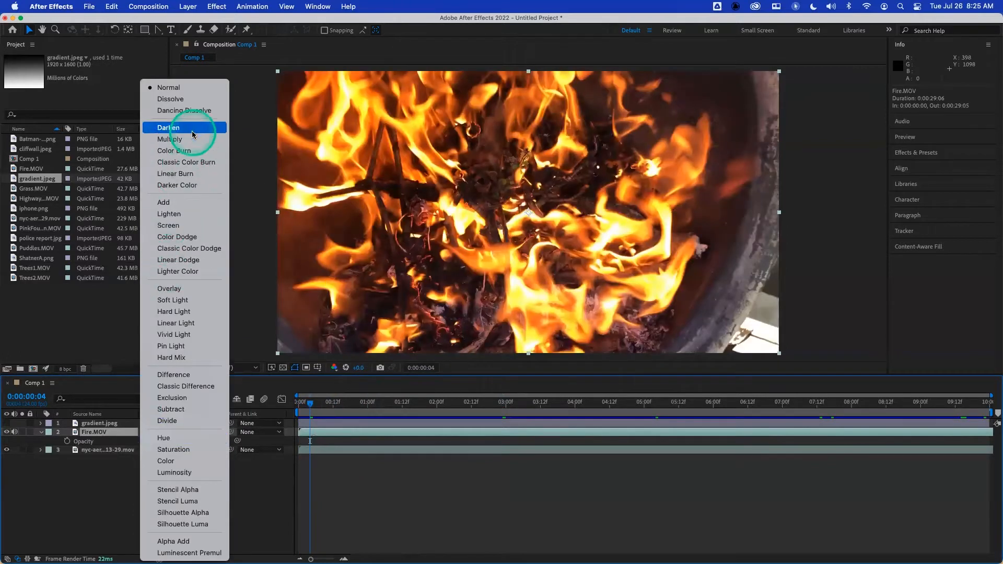
pyautogui.click(191, 139)
# Delete the gradient.jpeg layer from Comp 1 and play the composition from the first frame.
pyautogui.click(110, 424)
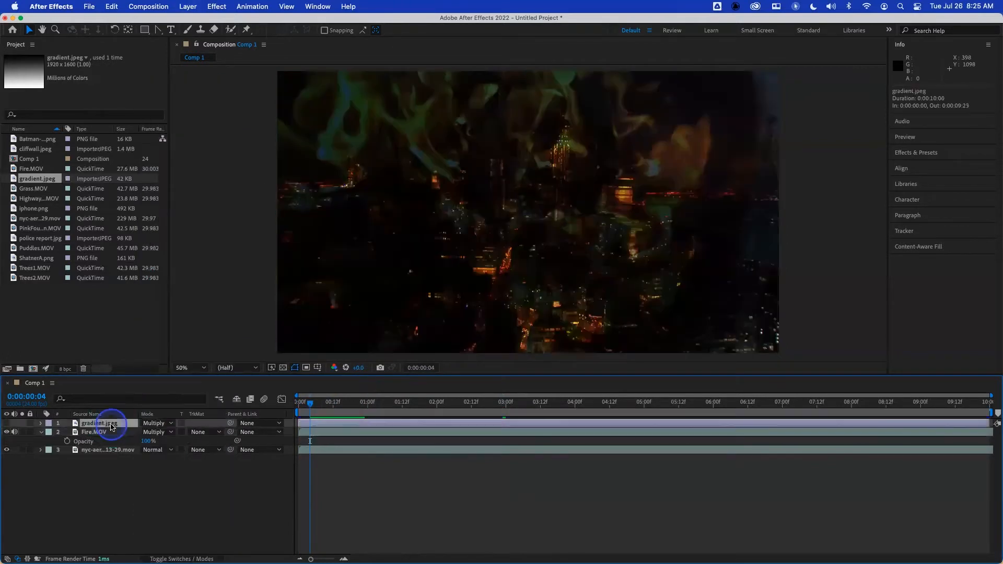
pyautogui.press('Delete')
pyautogui.moveTo(311, 402); pyautogui.dragTo(292, 405)
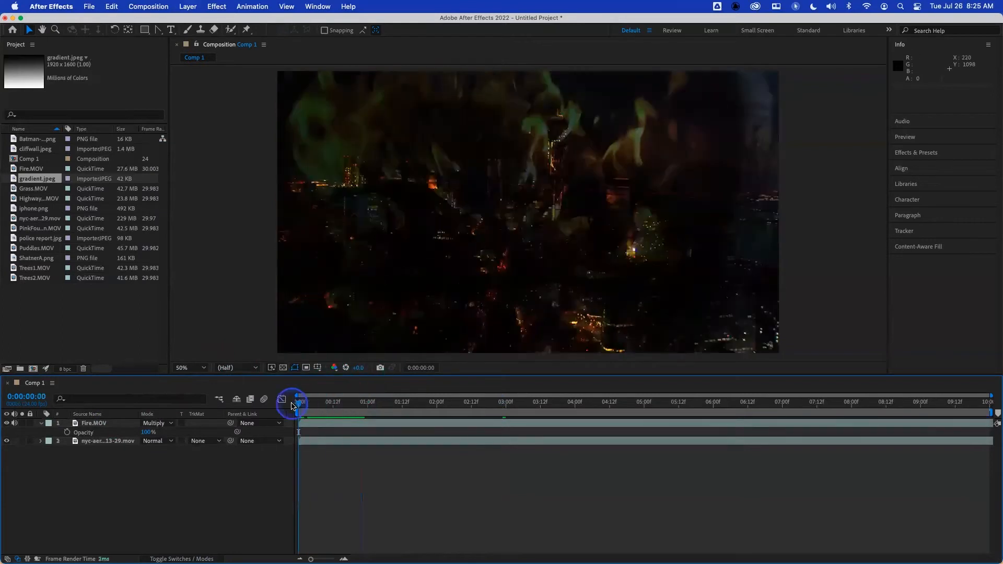
pyautogui.press('space')
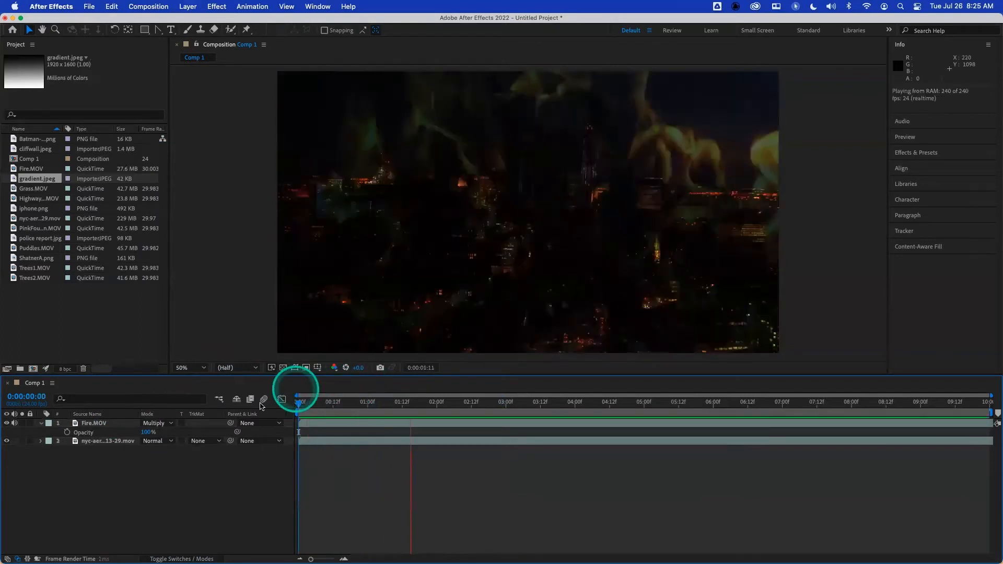
# Try the Color Burn, Linear Burn and Darker Color blending modes on the Fire.MOV layer.
pyautogui.click(167, 422)
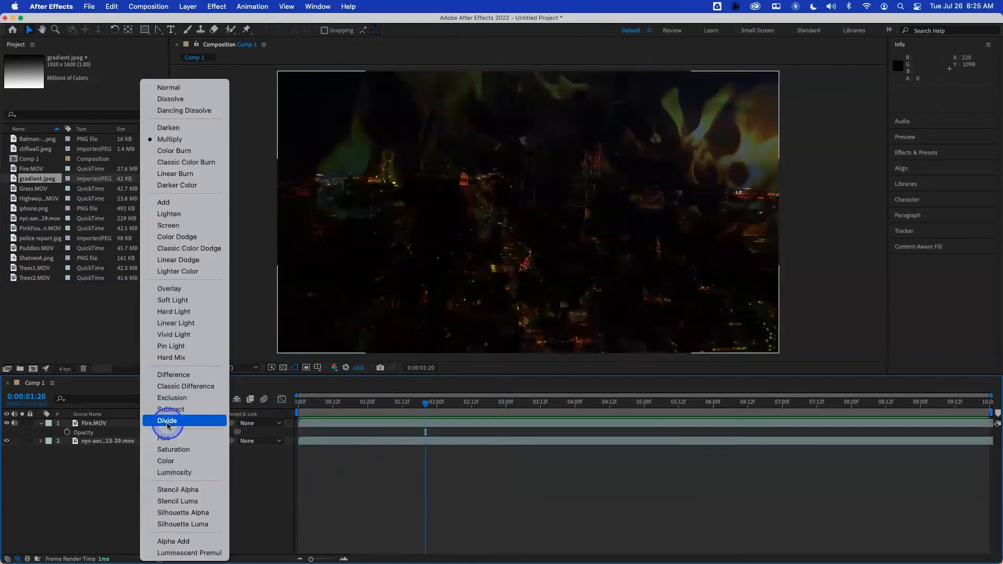
pyautogui.click(218, 150)
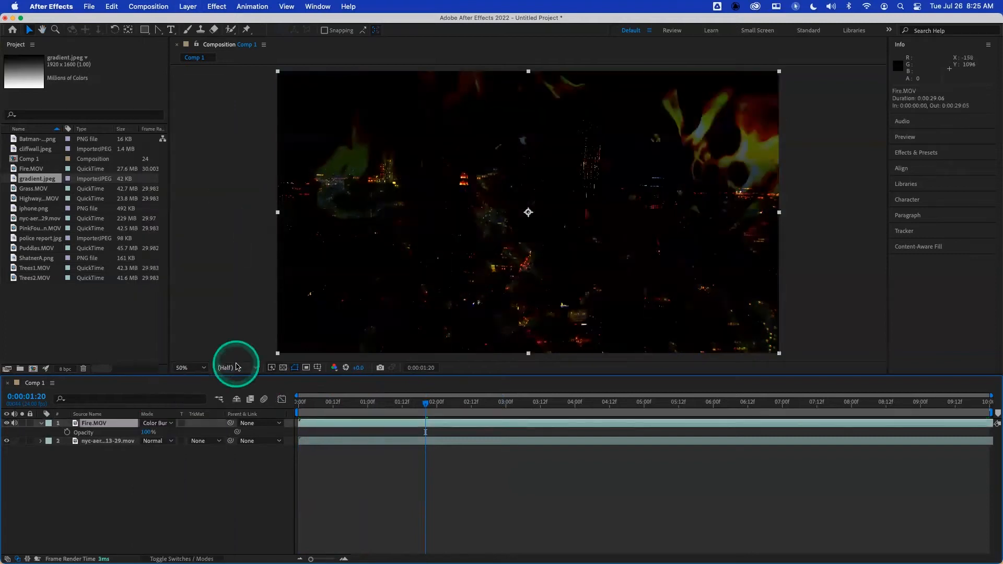
pyautogui.click(176, 423)
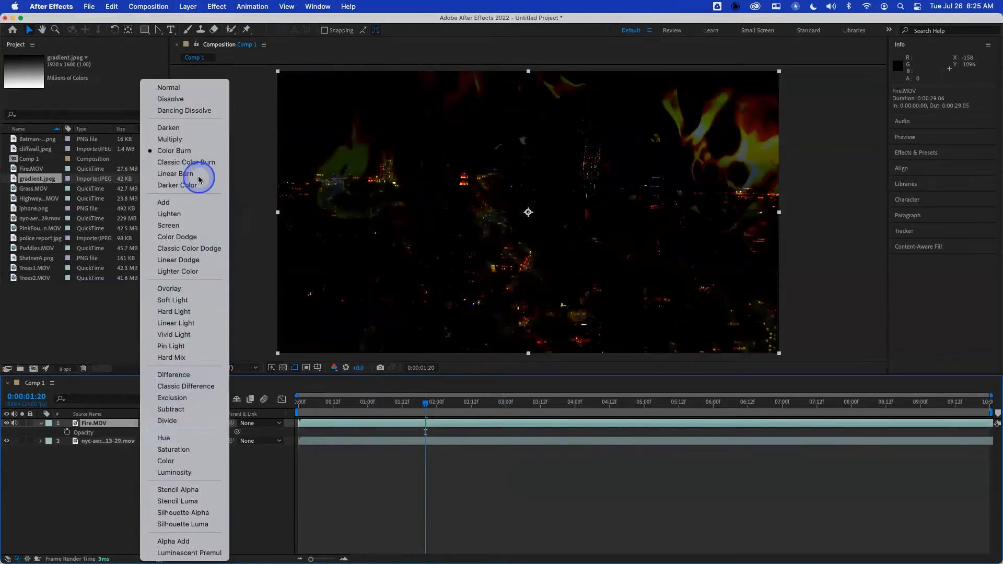
pyautogui.click(199, 178)
pyautogui.click(162, 423)
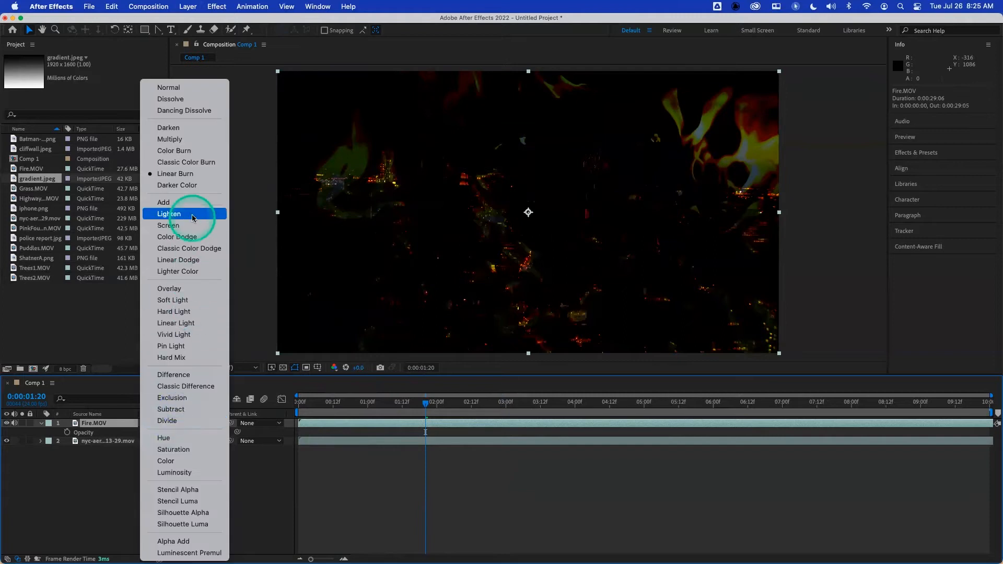
pyautogui.click(190, 185)
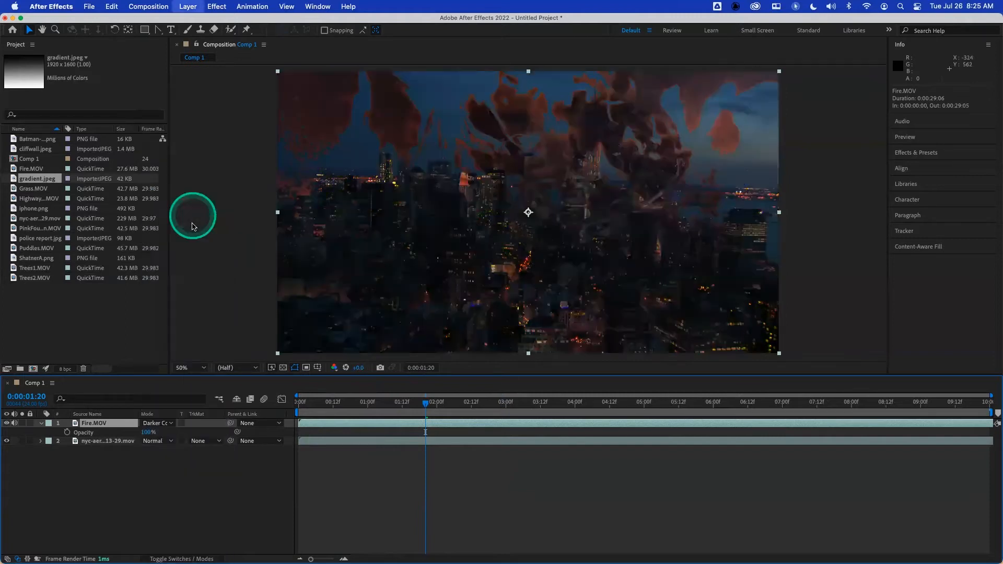
# Set the Fire.MOV layer's blending mode to Darken and preview the playback from frame 8.
pyautogui.click(159, 426)
pyautogui.click(182, 127)
pyautogui.click(354, 403)
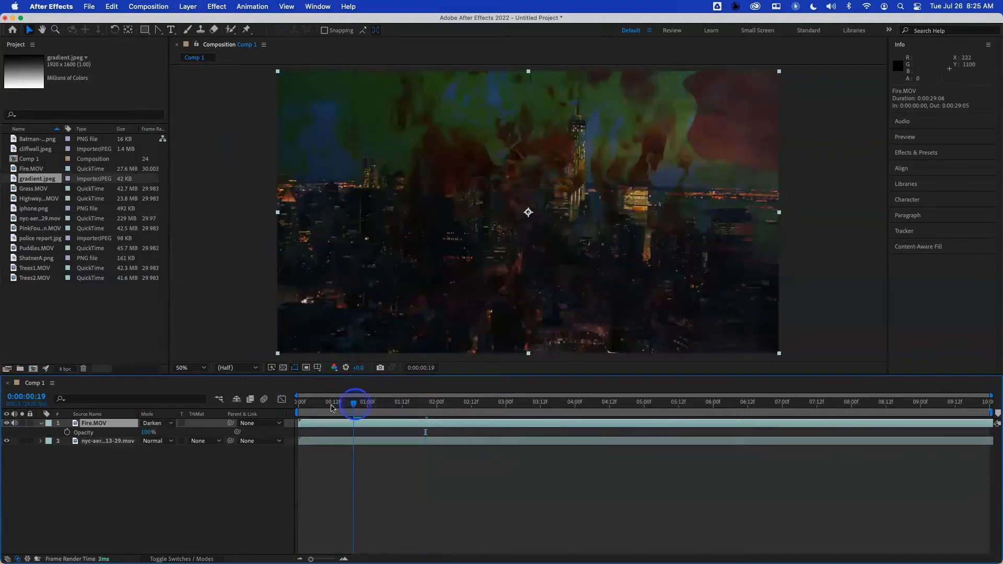
pyautogui.click(322, 405)
pyautogui.press('space')
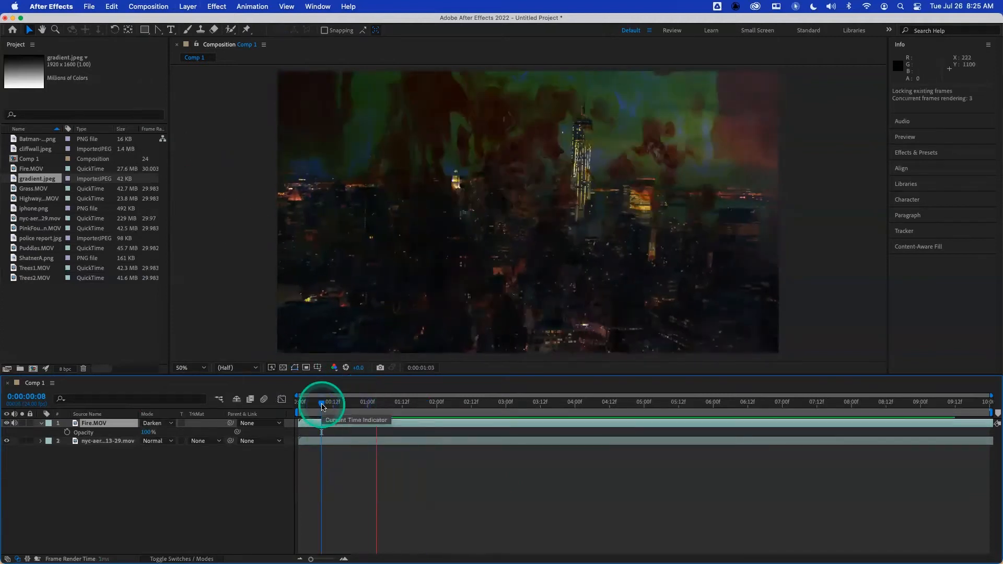
pyautogui.press('space')
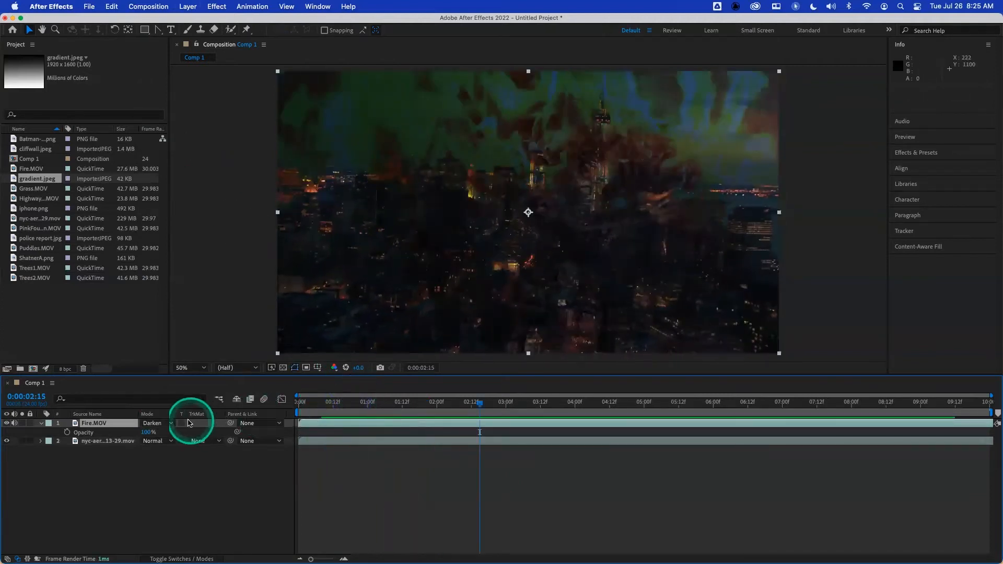
pyautogui.click(166, 423)
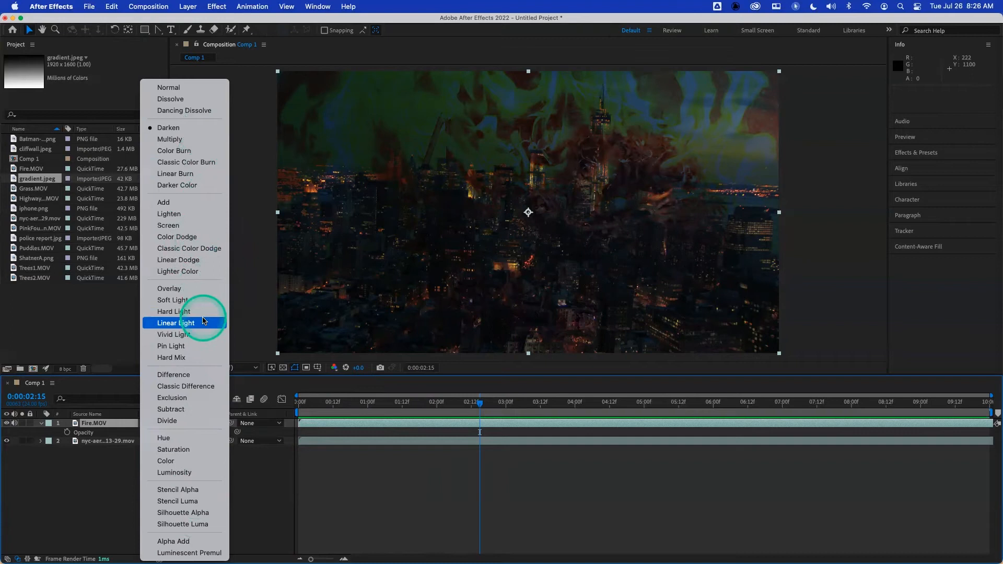
pyautogui.click(269, 499)
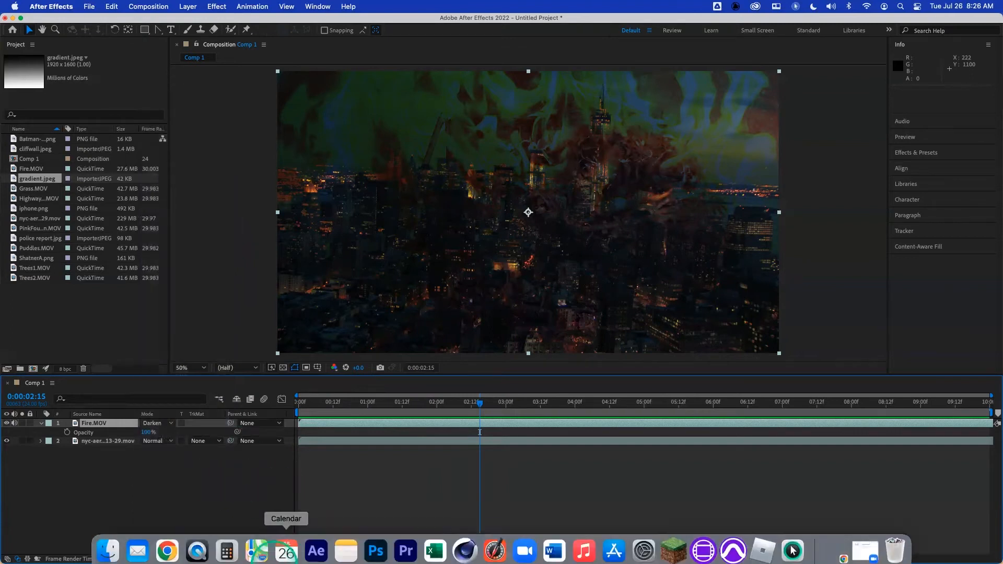
# Switch to Chrome and search Google for "adobe blending modes".
pyautogui.click(167, 544)
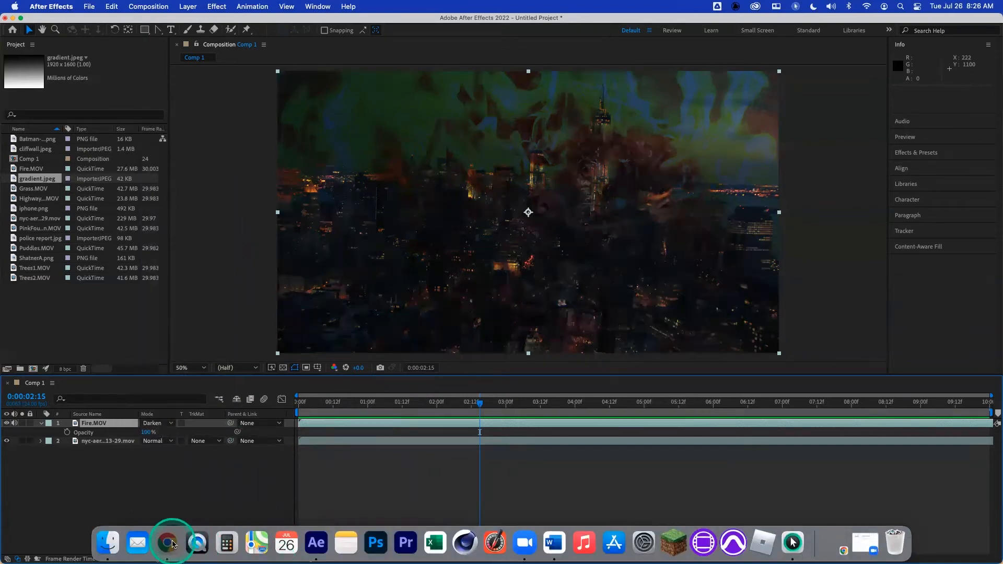
pyautogui.click(202, 444)
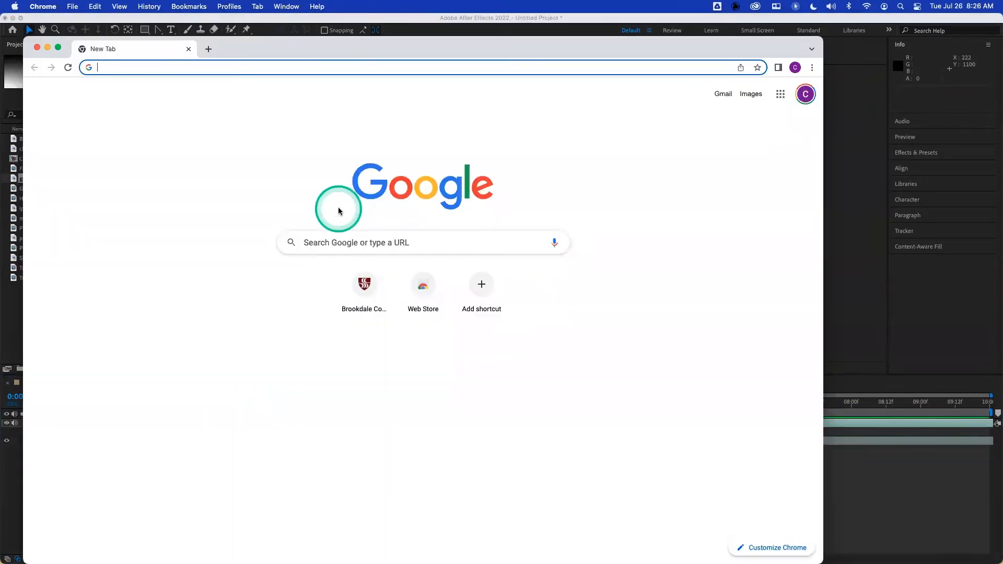
pyautogui.write('adobe m')
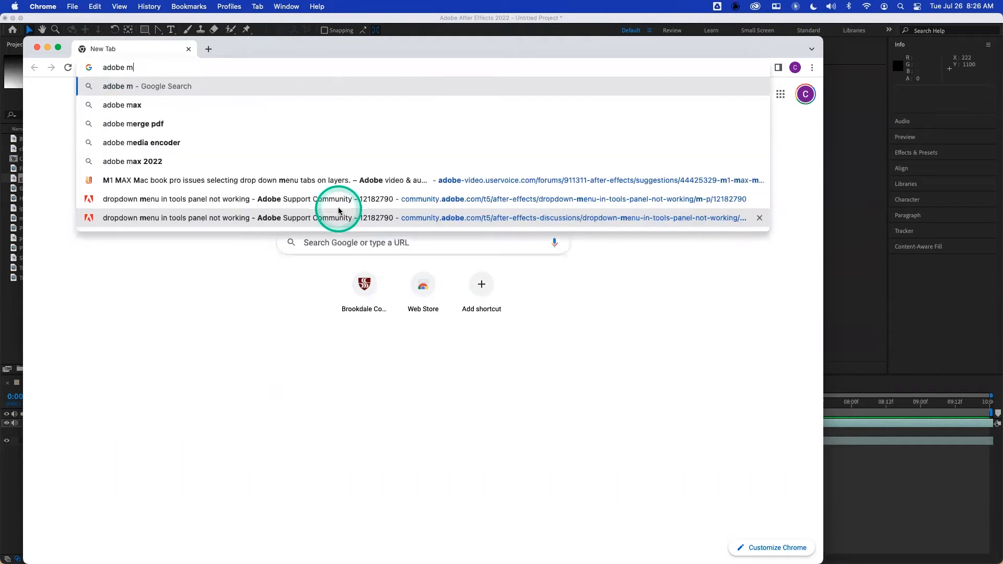
pyautogui.press('BackSpace')
pyautogui.write('ble')
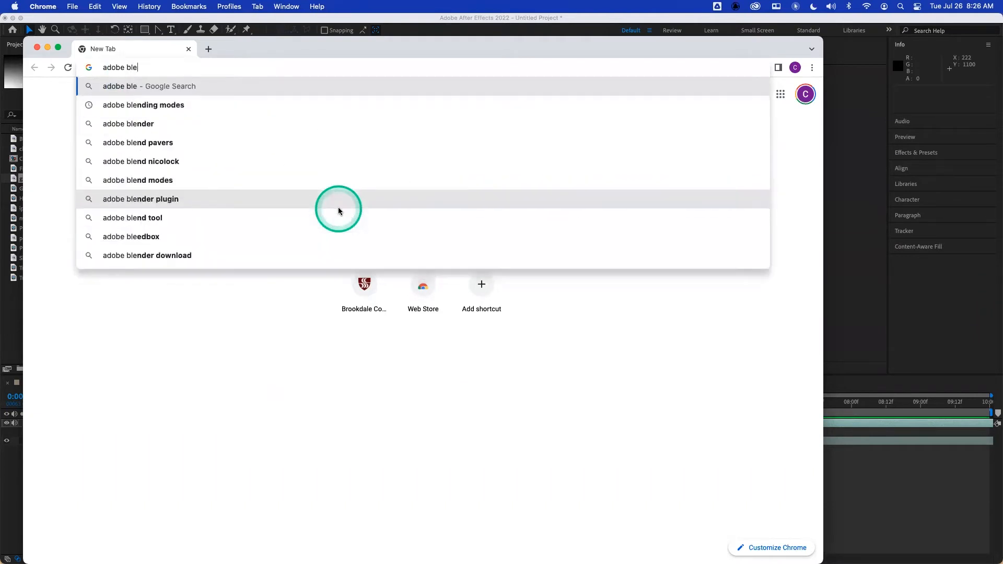
pyautogui.press('Down')
pyautogui.press('Return')
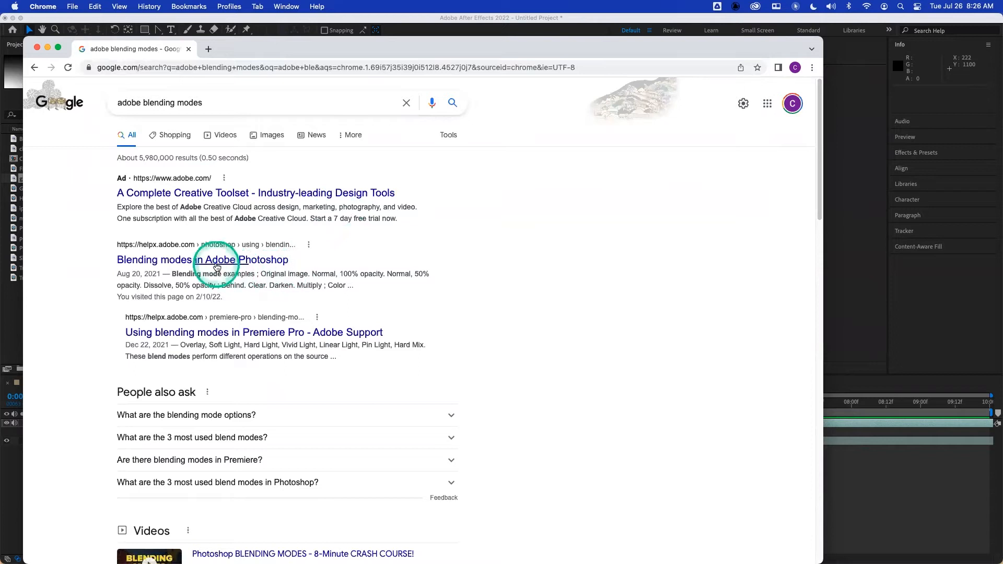
# Open Adobe's "Blending modes in Adobe Photoshop" help page and read through the blending mode descriptions.
pyautogui.click(216, 263)
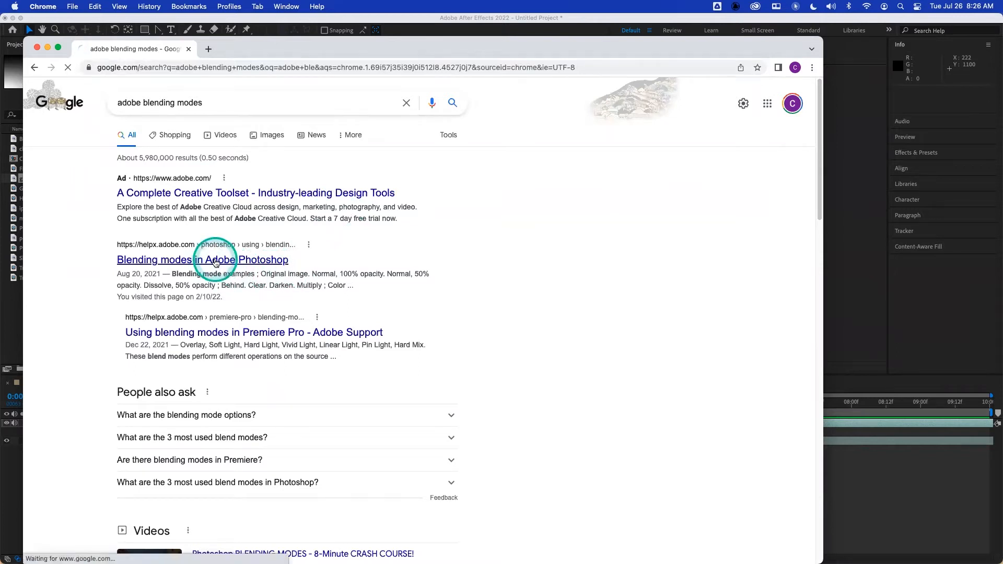
pyautogui.click(263, 266)
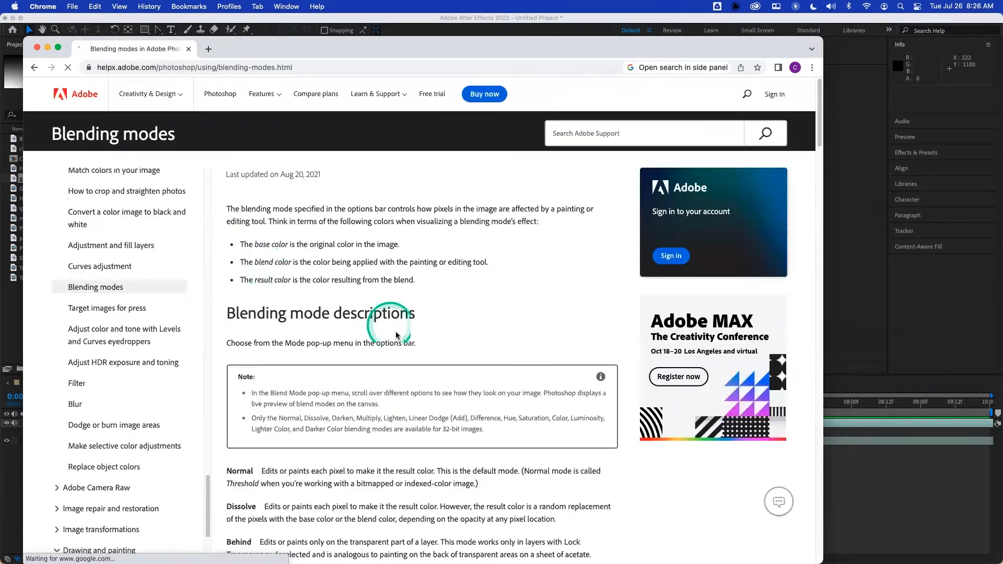
pyautogui.scroll(-2, 396, 332)
pyautogui.scroll(-10, 396, 333)
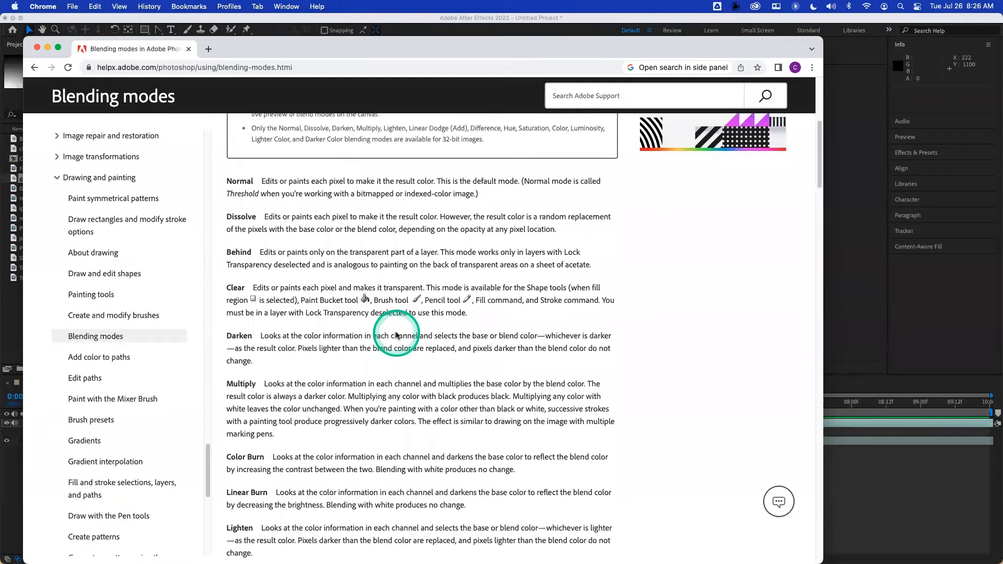
pyautogui.scroll(-3, 396, 332)
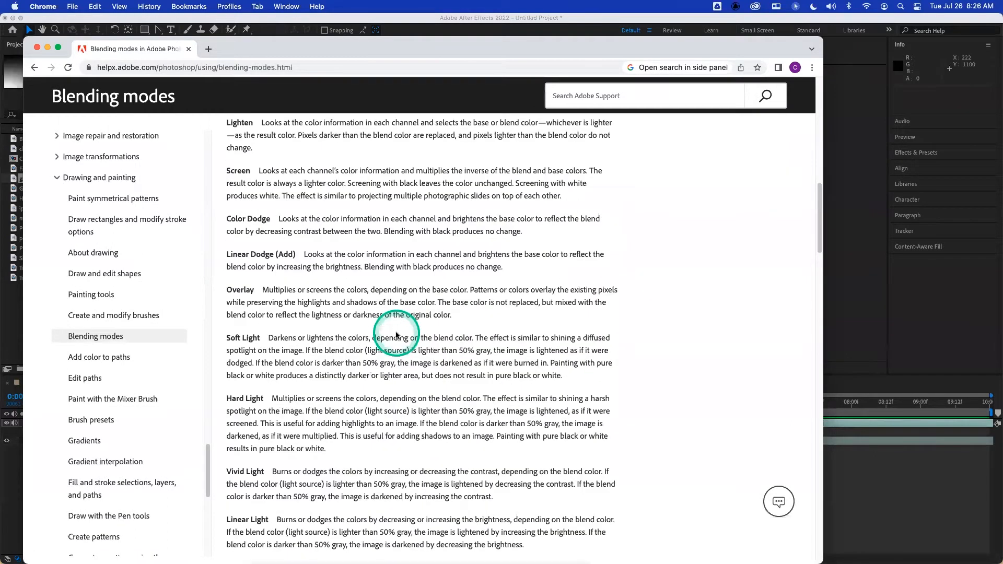
# Read the help page's blending mode descriptions from Overlay through Hard Mix and Difference, and switch back to After Effects.
pyautogui.scroll(-1, 396, 335)
pyautogui.scroll(-1, 396, 334)
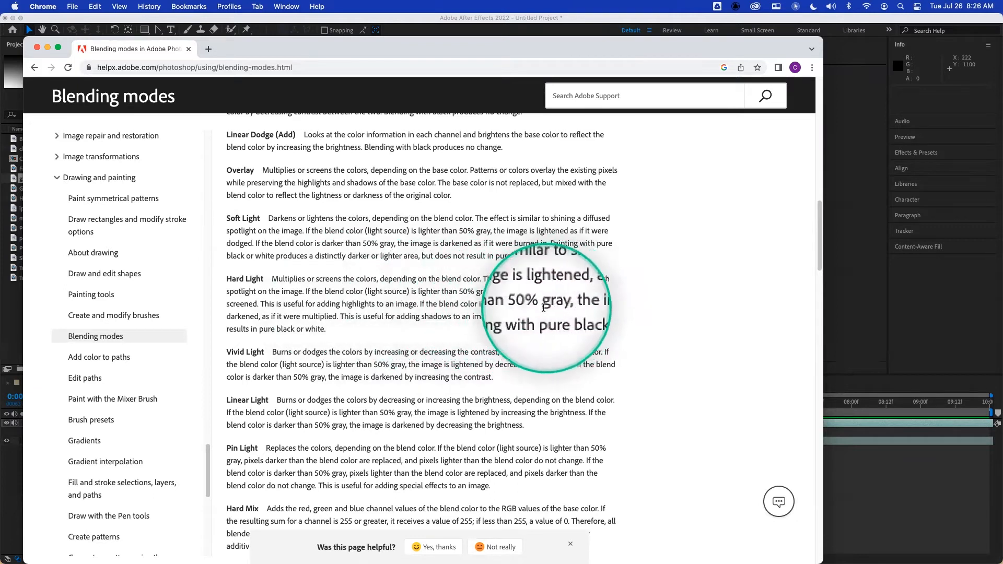
pyautogui.scroll(-5, 306, 301)
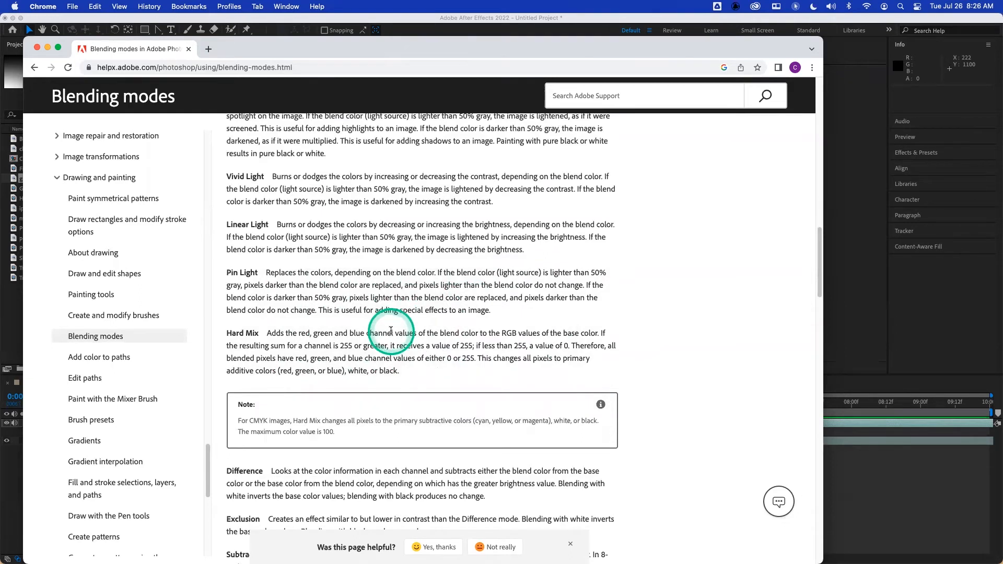
pyautogui.press('super+Tab')
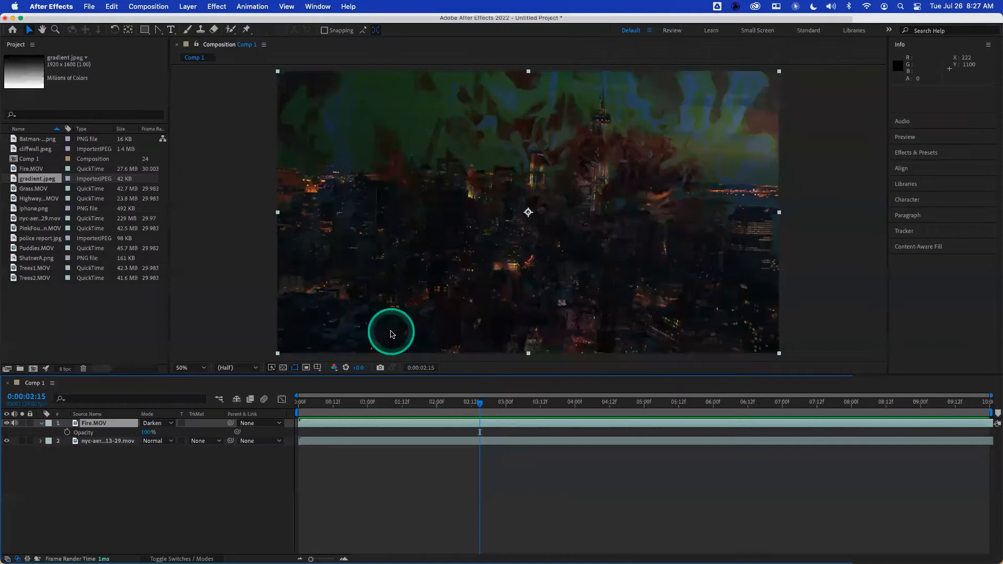
# Try the Overlay, Hard Light and Hard Mix blending modes on the Fire.MOV layer.
pyautogui.click(151, 424)
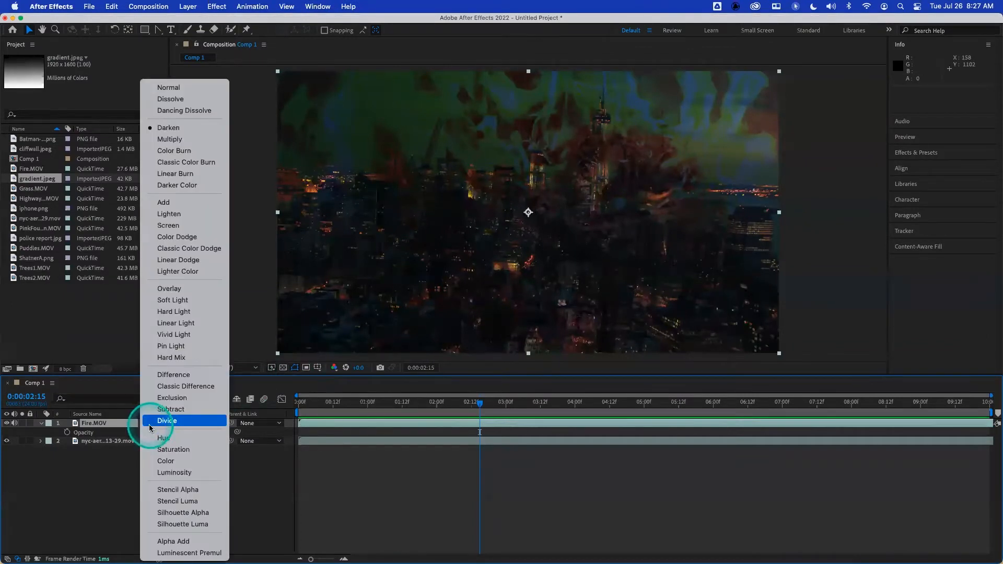
pyautogui.click(182, 290)
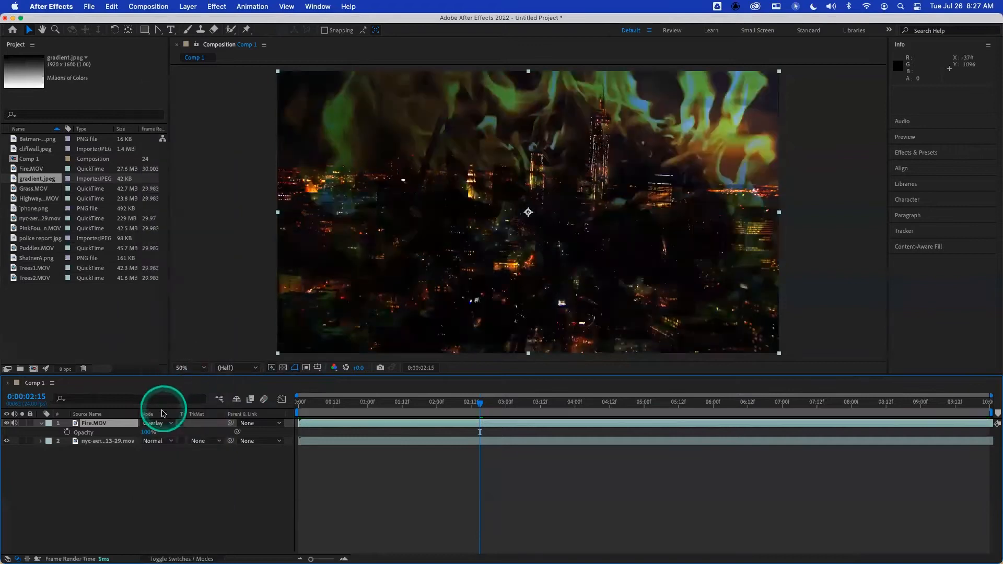
pyautogui.click(161, 425)
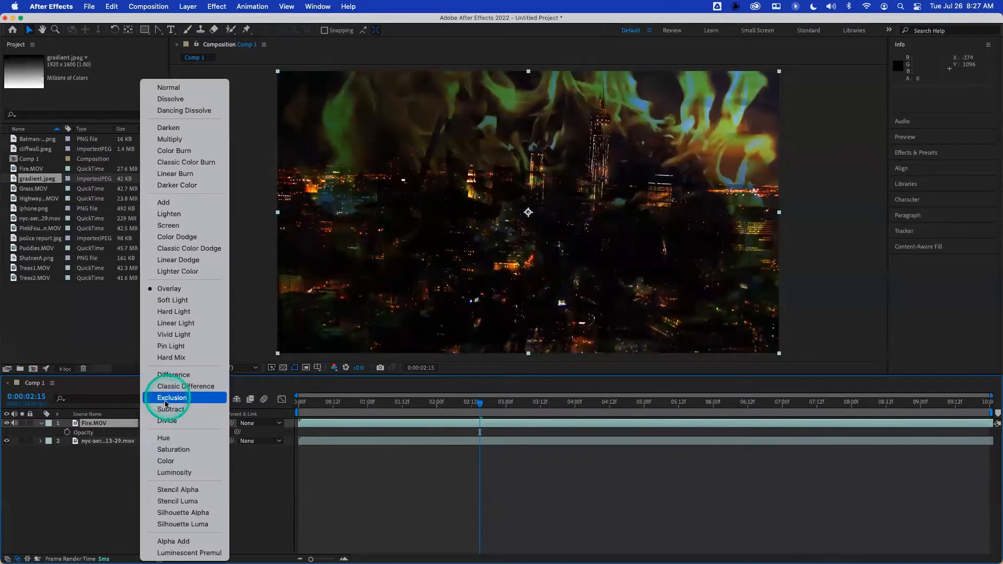
pyautogui.click(201, 314)
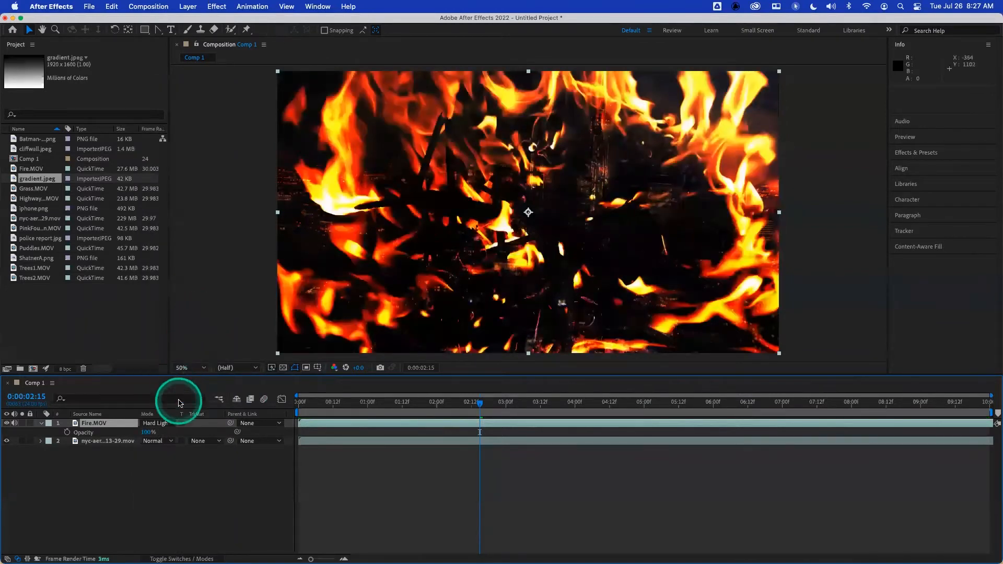
pyautogui.click(163, 426)
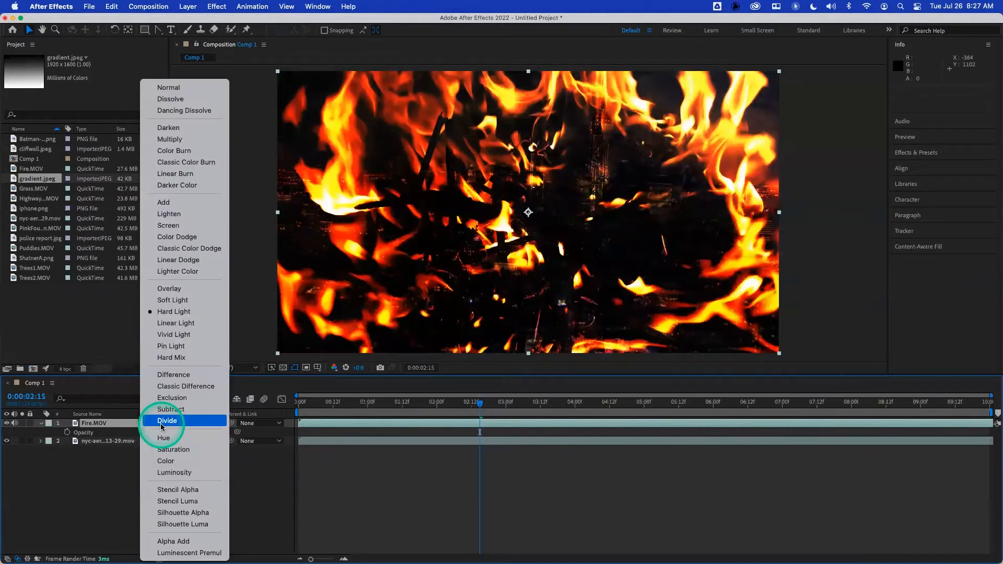
pyautogui.click(186, 359)
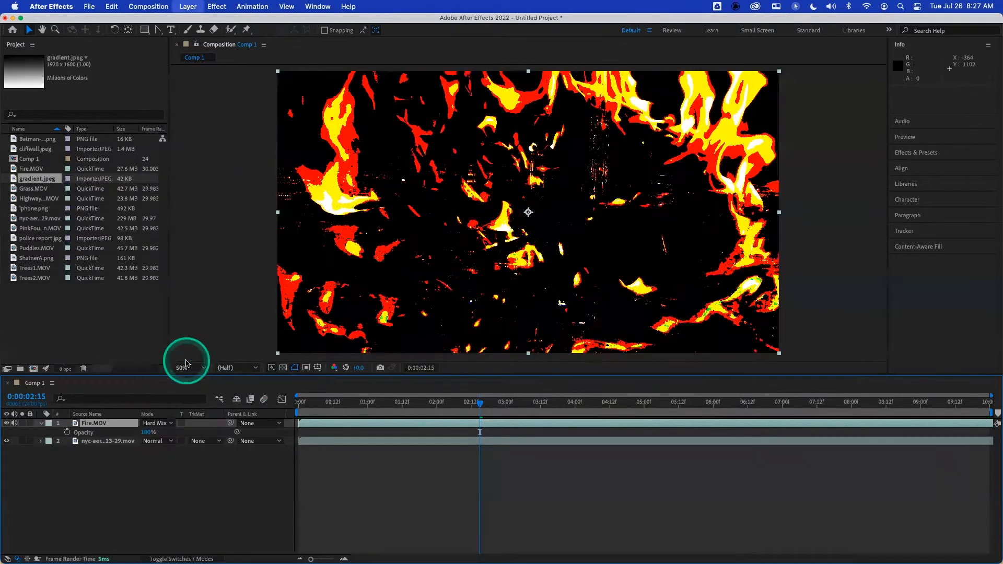
# Try the Difference and Divide blending modes on the Fire.MOV layer.
pyautogui.click(168, 425)
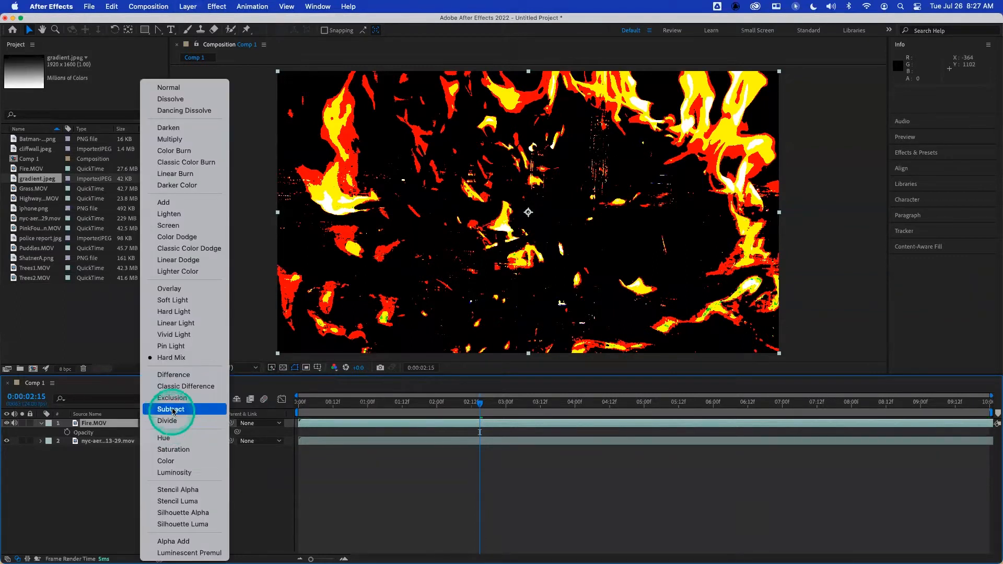
pyautogui.click(174, 375)
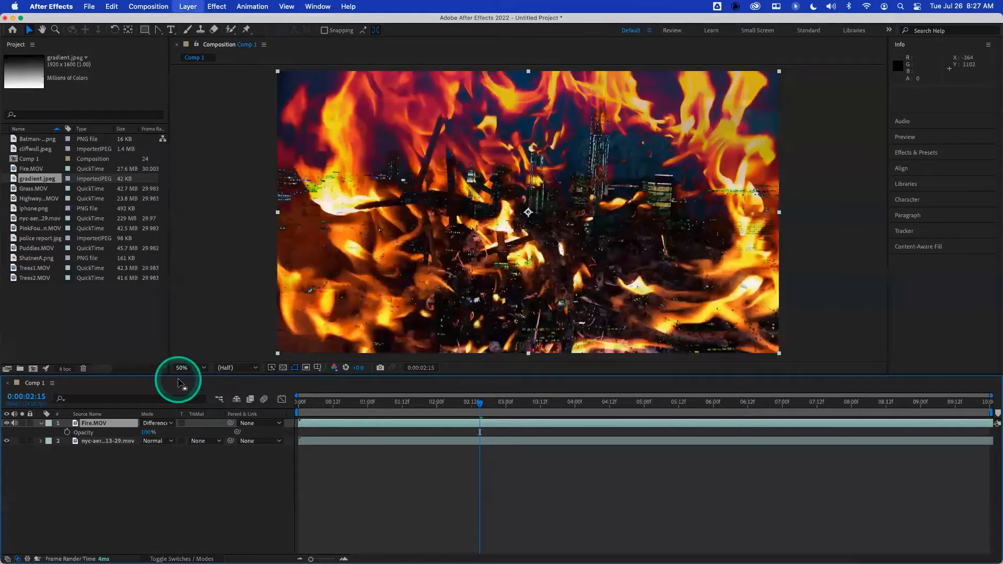
pyautogui.click(167, 424)
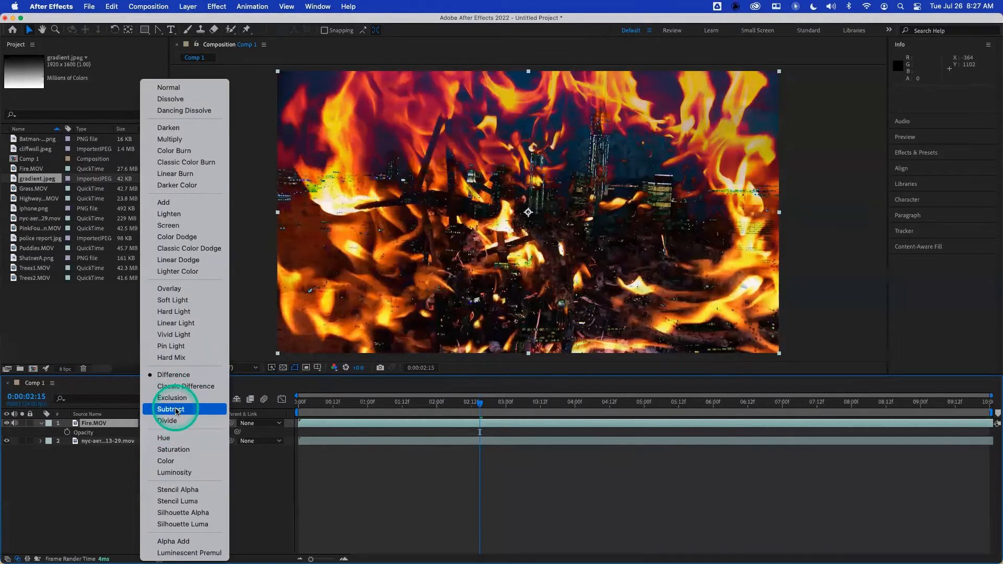
pyautogui.click(167, 421)
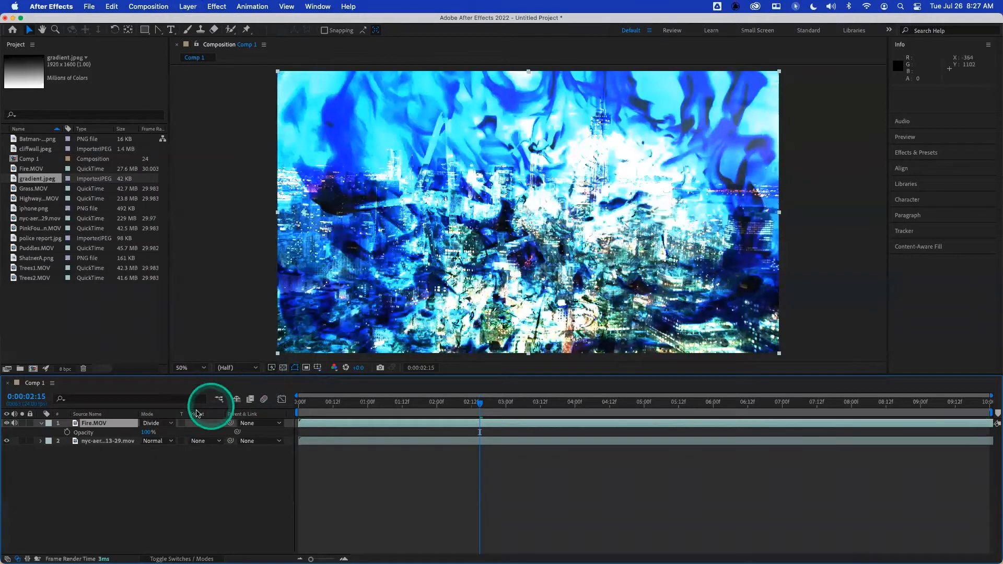
# Try the Saturation, Hue and Color blending modes on the Fire.MOV layer.
pyautogui.click(170, 424)
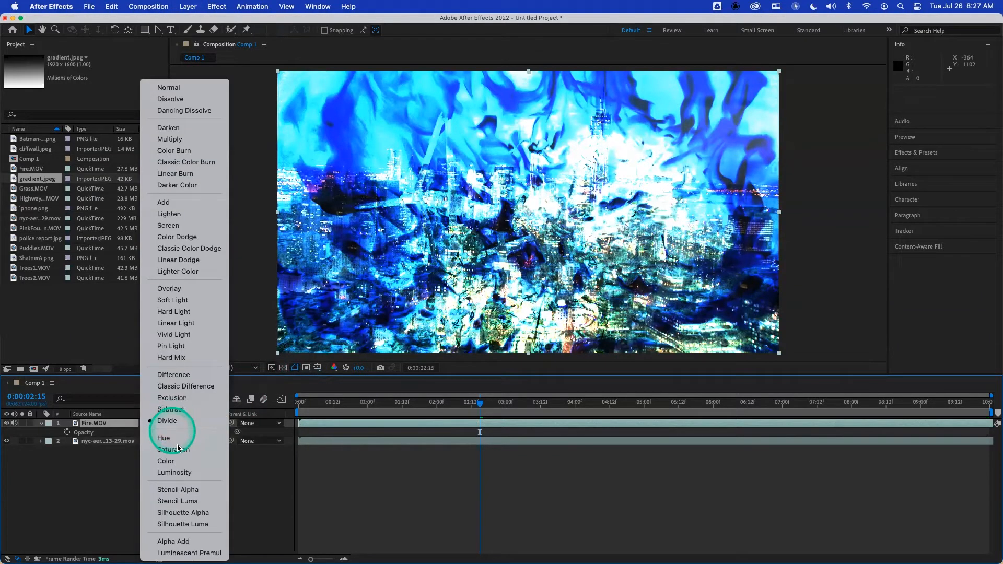
pyautogui.click(173, 449)
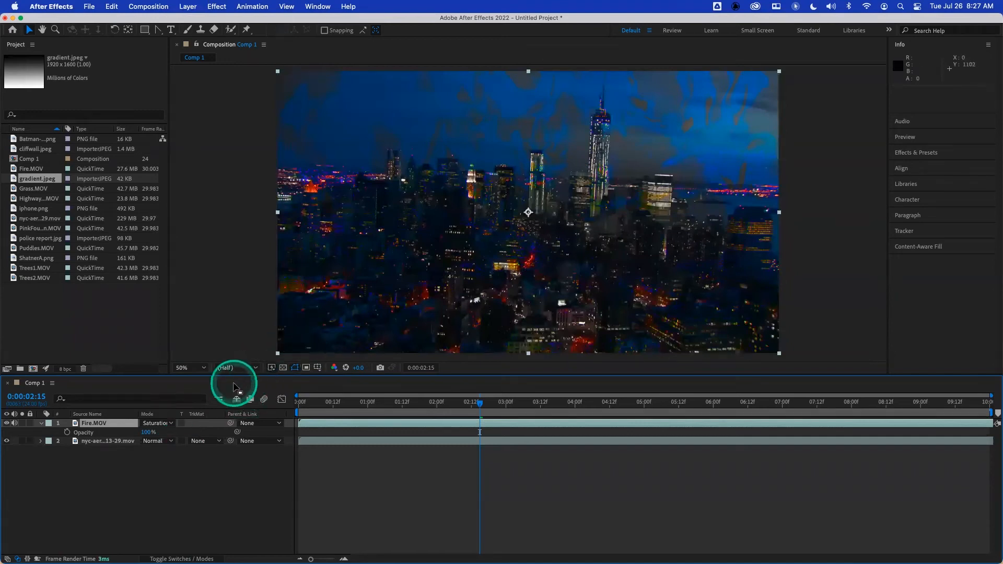
pyautogui.click(157, 423)
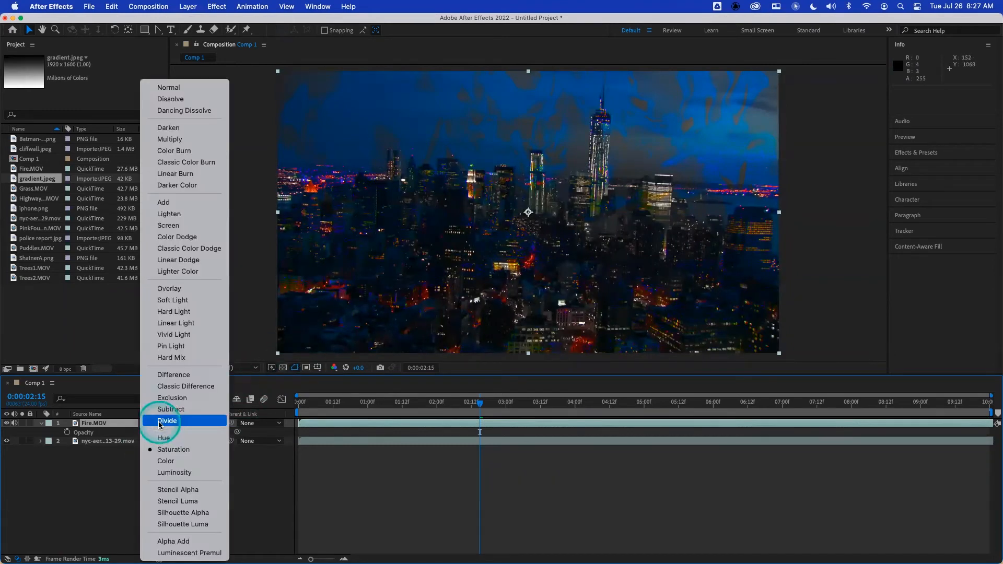
pyautogui.click(168, 440)
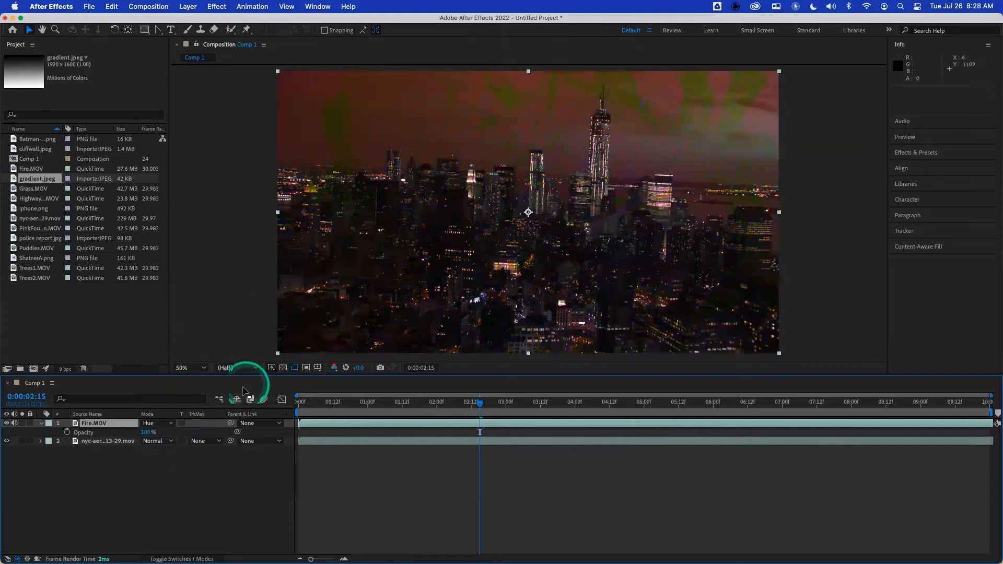
pyautogui.click(164, 423)
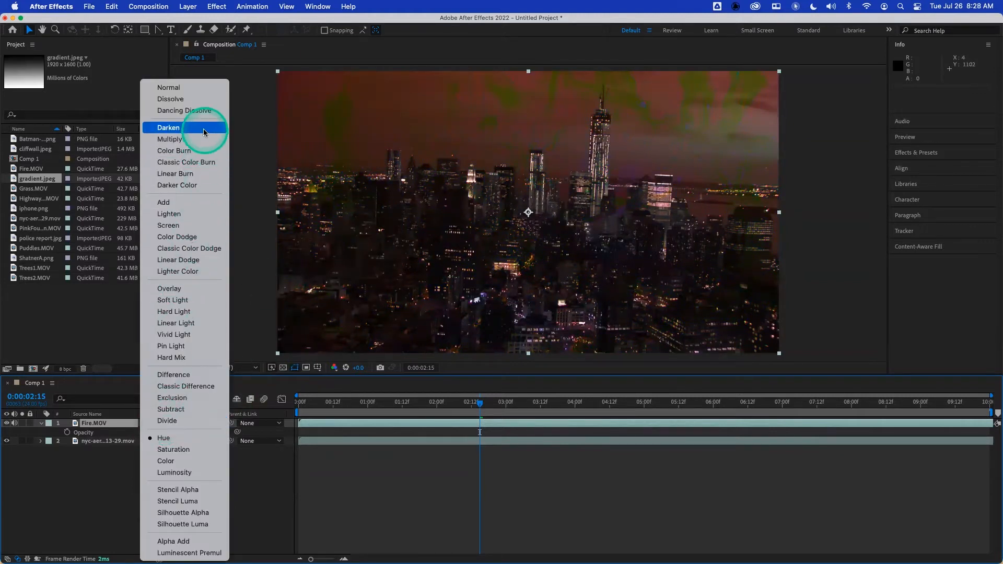
pyautogui.click(204, 460)
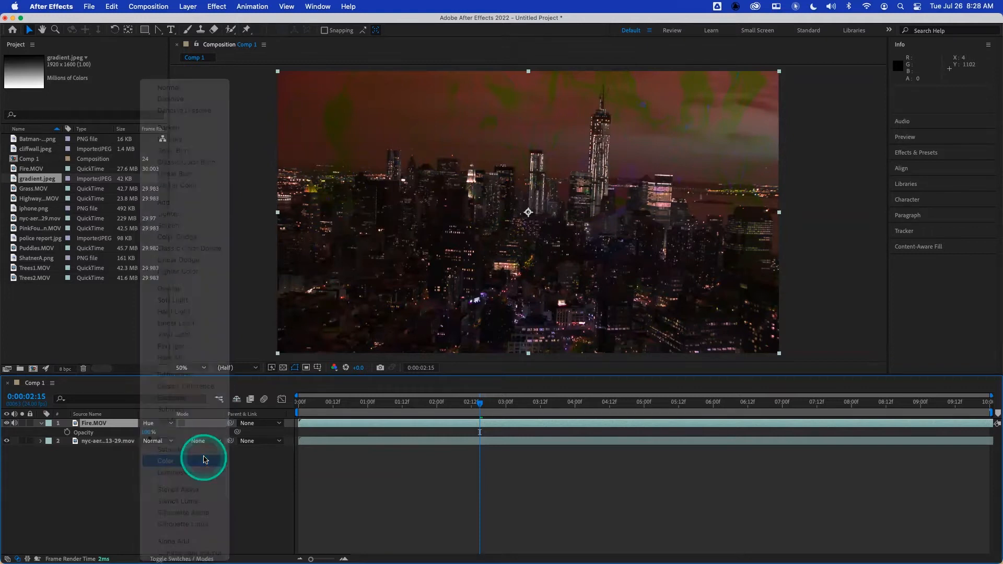
# Try Overlay once more on the Fire.MOV layer, and set its blending mode back to Normal.
pyautogui.click(175, 426)
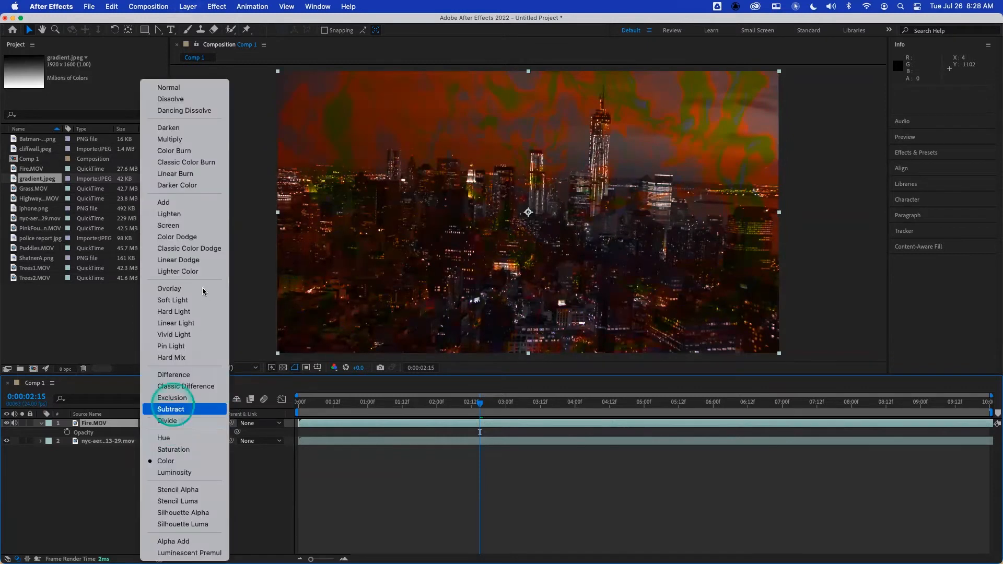
pyautogui.click(196, 285)
pyautogui.click(164, 424)
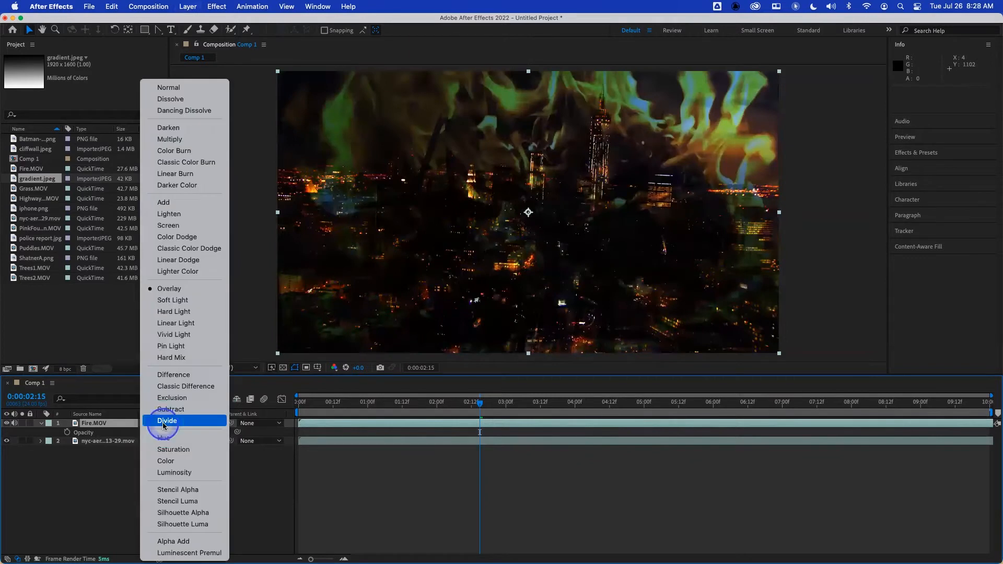
pyautogui.click(172, 86)
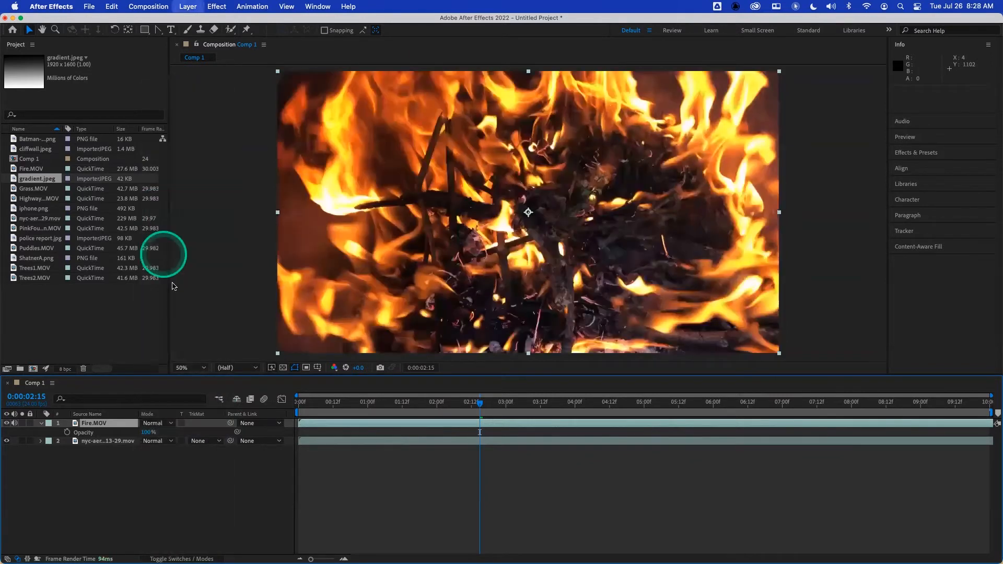
# Add HighwayChain.MOV to Comp 1 above the Fire.MOV layer, and place Puddles.MOV on top of it.
pyautogui.click(117, 419)
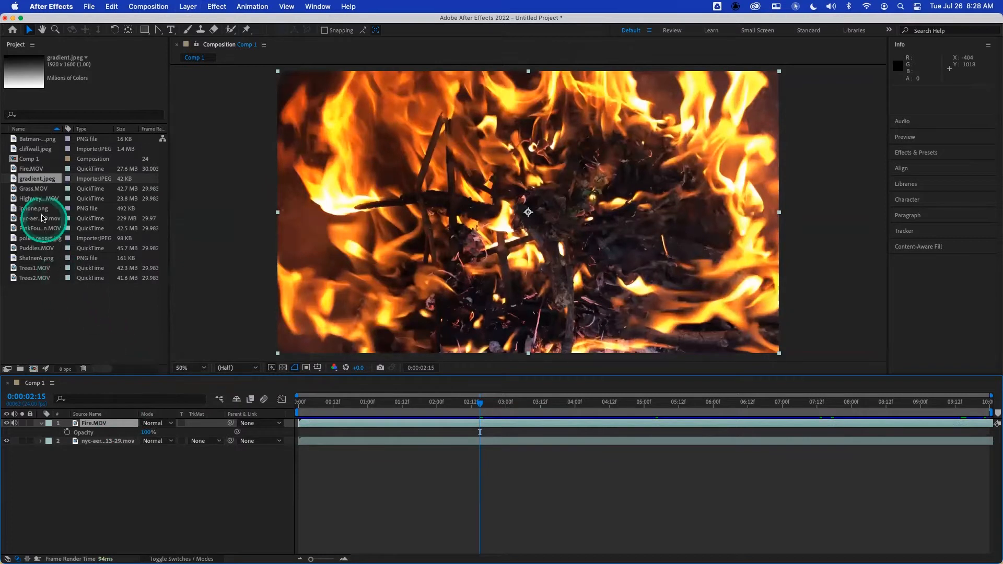
pyautogui.click(37, 200)
pyautogui.moveTo(90, 392); pyautogui.dragTo(94, 419)
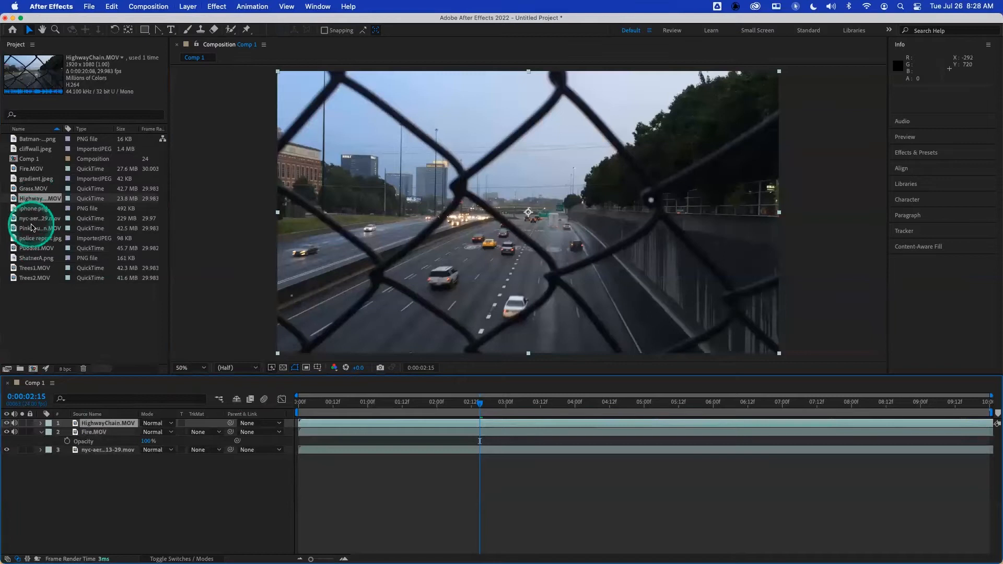
pyautogui.moveTo(33, 248); pyautogui.dragTo(90, 418)
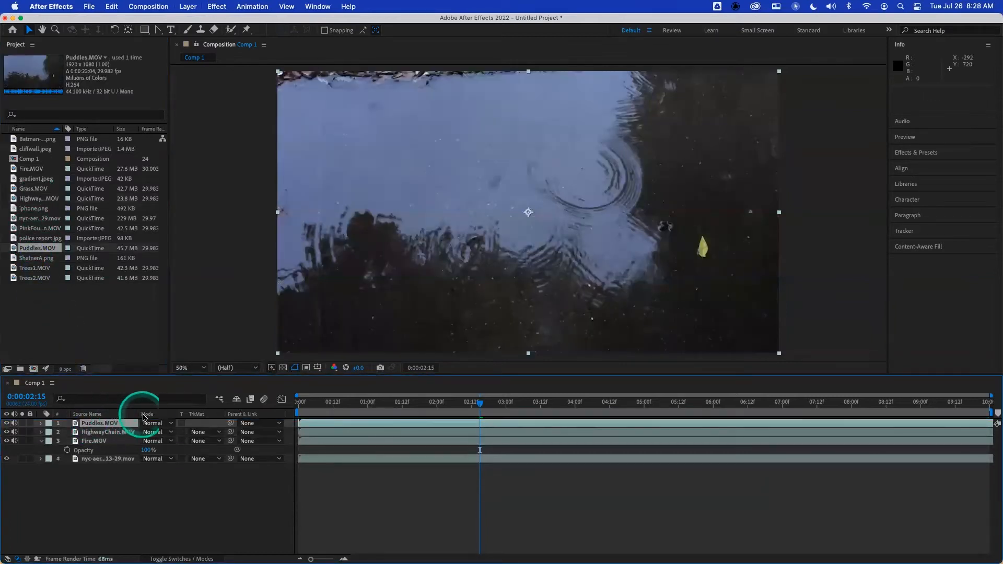
# Set the Puddles.MOV layer's blending mode to Overlay and preview the playback from the start of the composition.
pyautogui.click(159, 423)
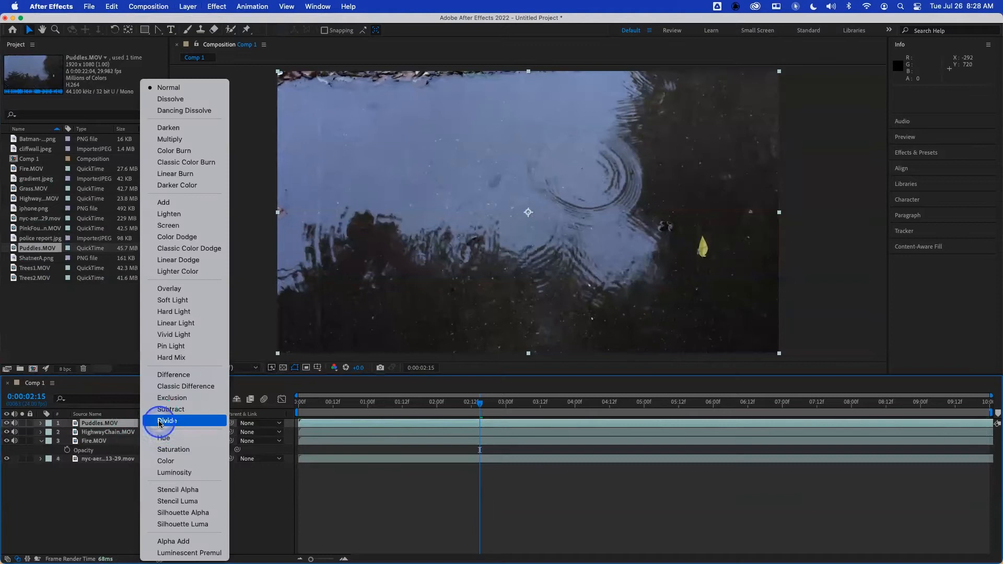
pyautogui.click(190, 291)
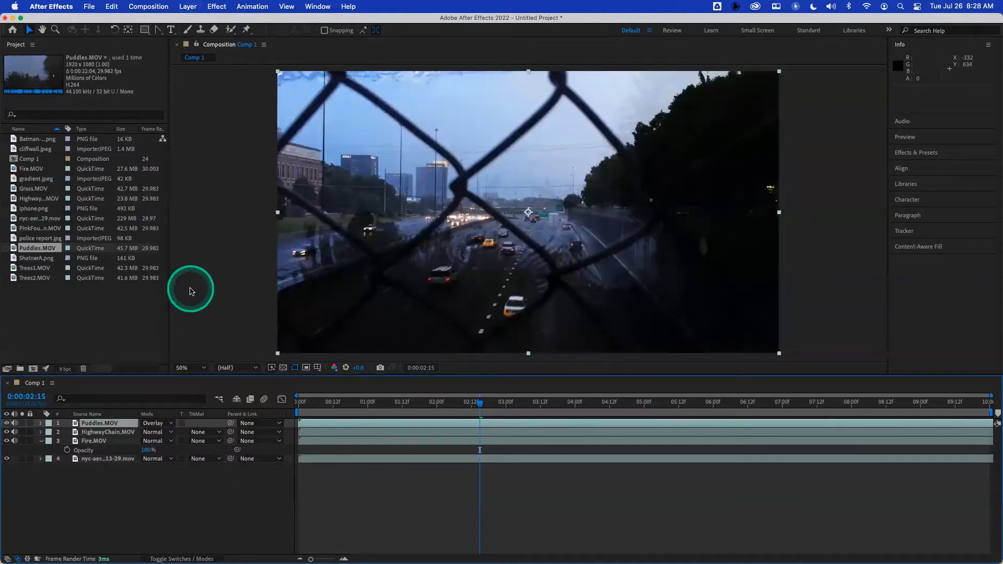
pyautogui.click(313, 402)
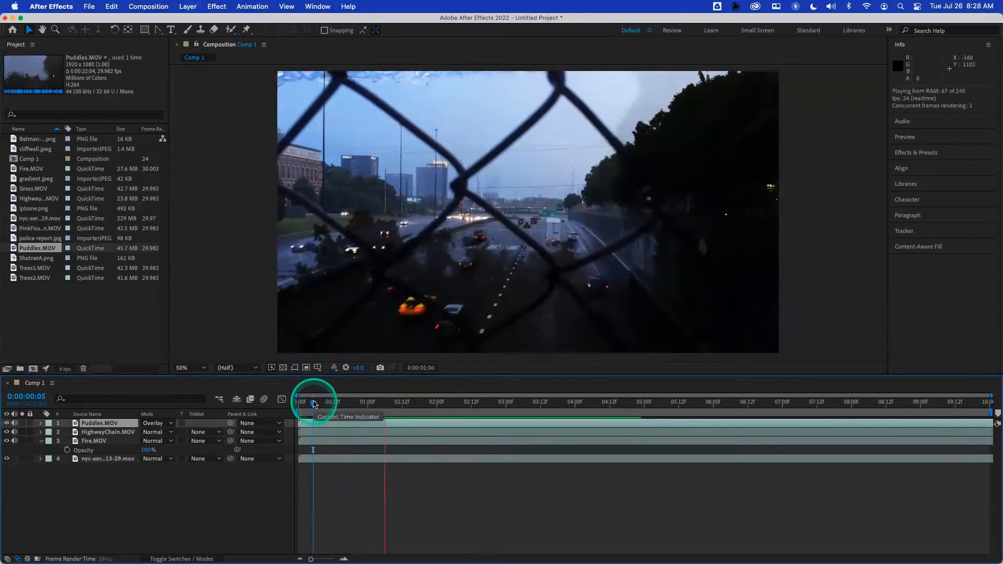
pyautogui.press('space')
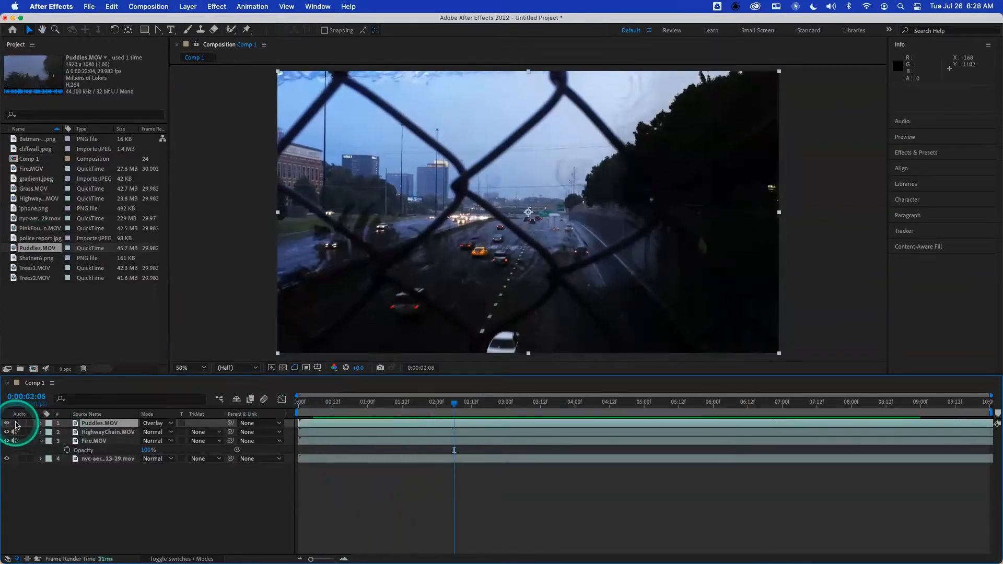
pyautogui.moveTo(327, 405); pyautogui.dragTo(277, 404)
pyautogui.press('space')
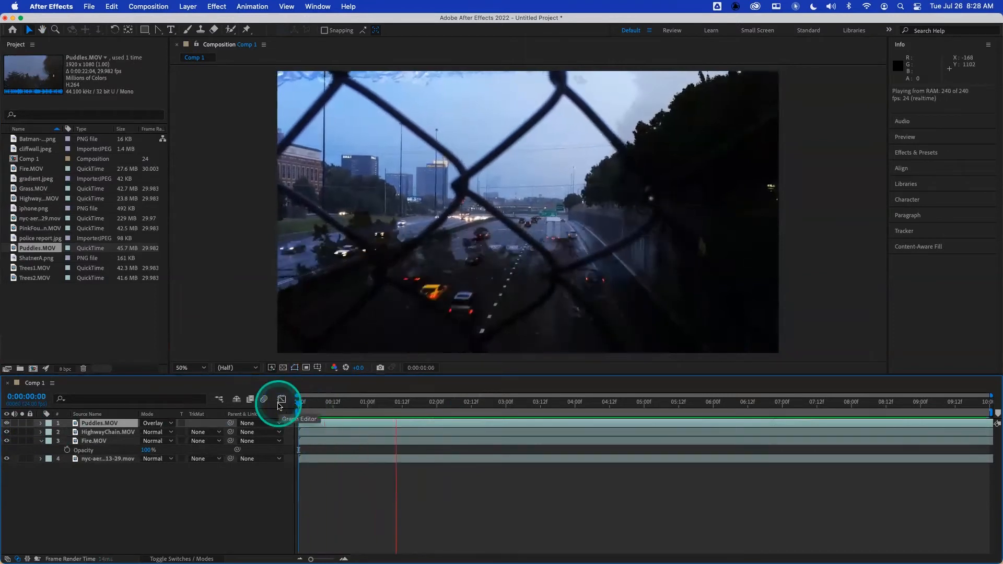
# Set the HighwayChain.MOV layer's blending mode to Hard Light after trying Hard Mix, and return the playhead to the composition's start.
pyautogui.click(108, 434)
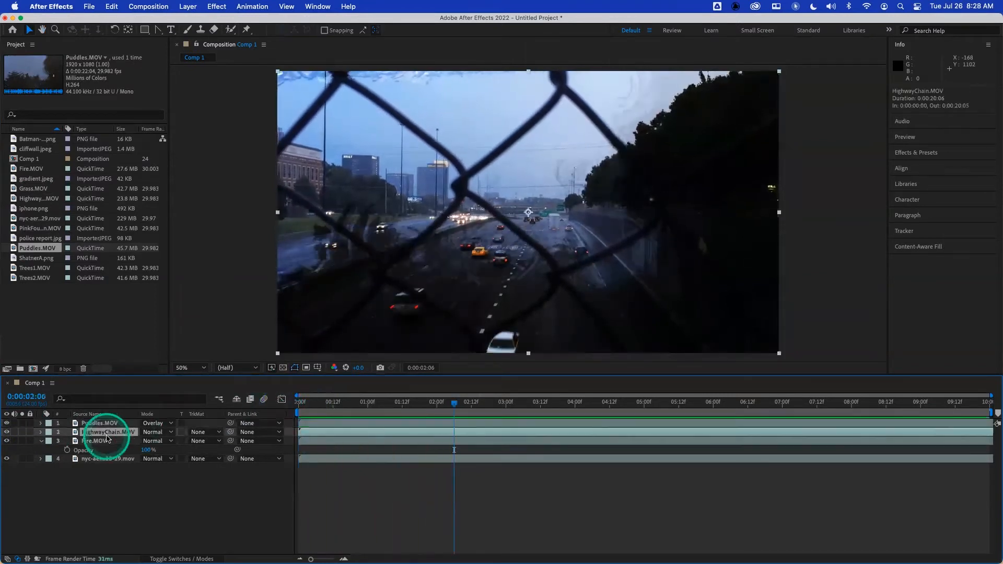
pyautogui.click(158, 433)
pyautogui.click(185, 360)
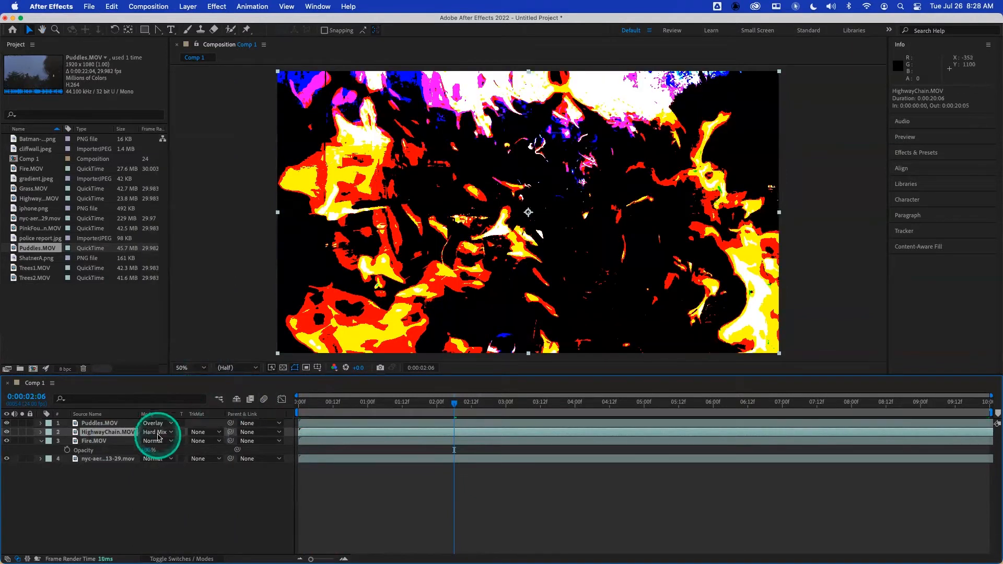
pyautogui.click(159, 436)
pyautogui.click(172, 317)
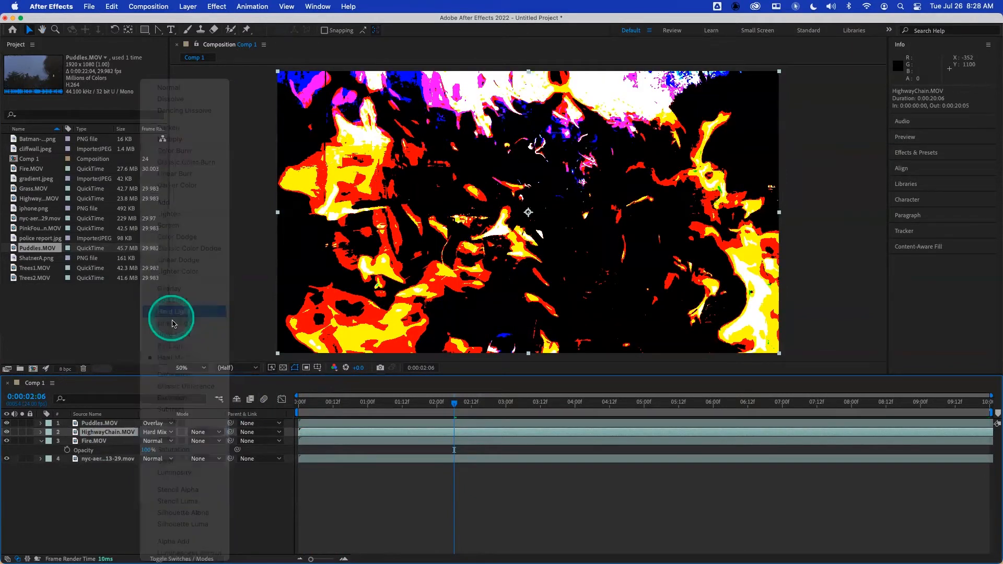
pyautogui.click(328, 403)
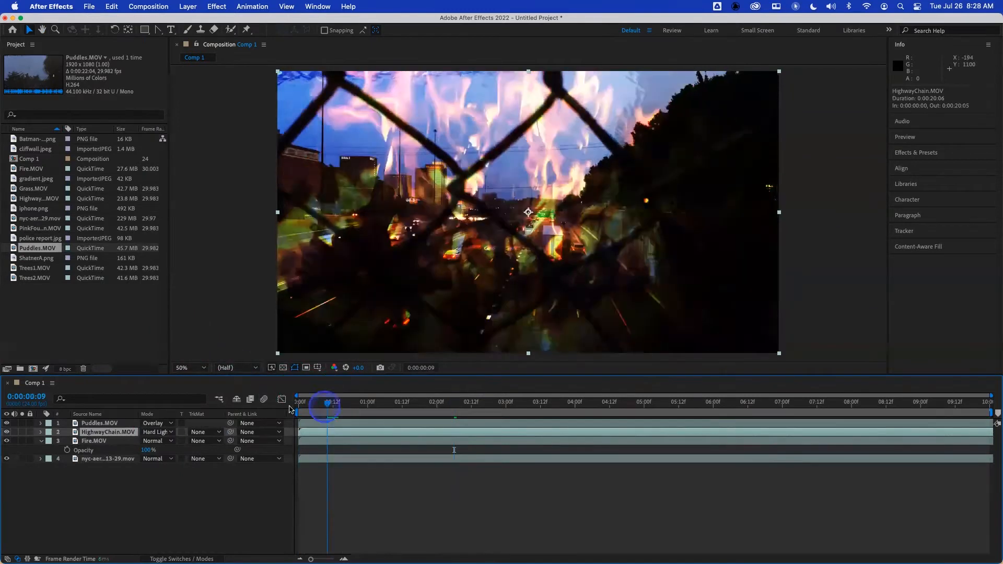
pyautogui.moveTo(293, 408); pyautogui.dragTo(286, 408)
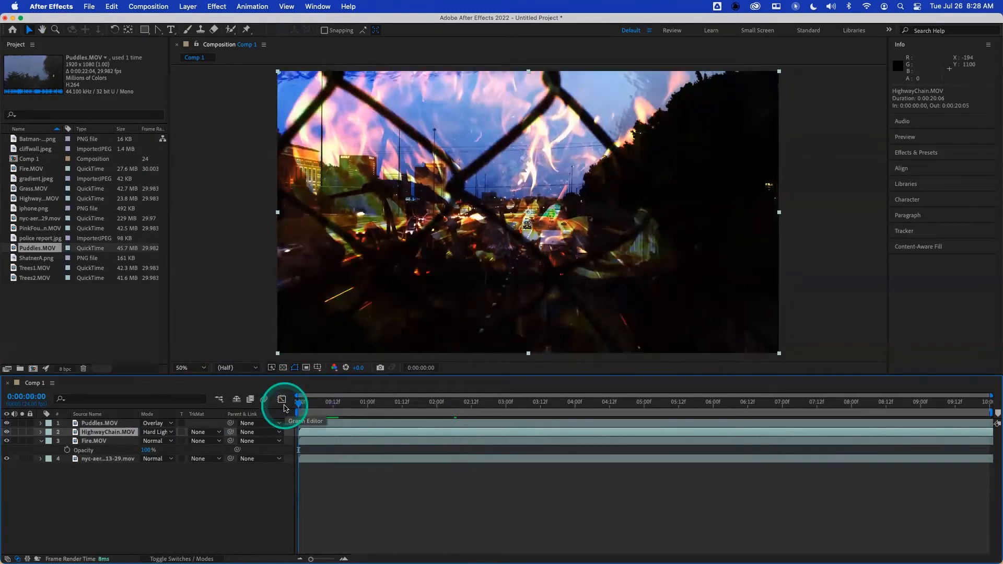
# Preview the layered composite with the Hard Light highway layer, and replay it from the composition's start.
pyautogui.press('space')
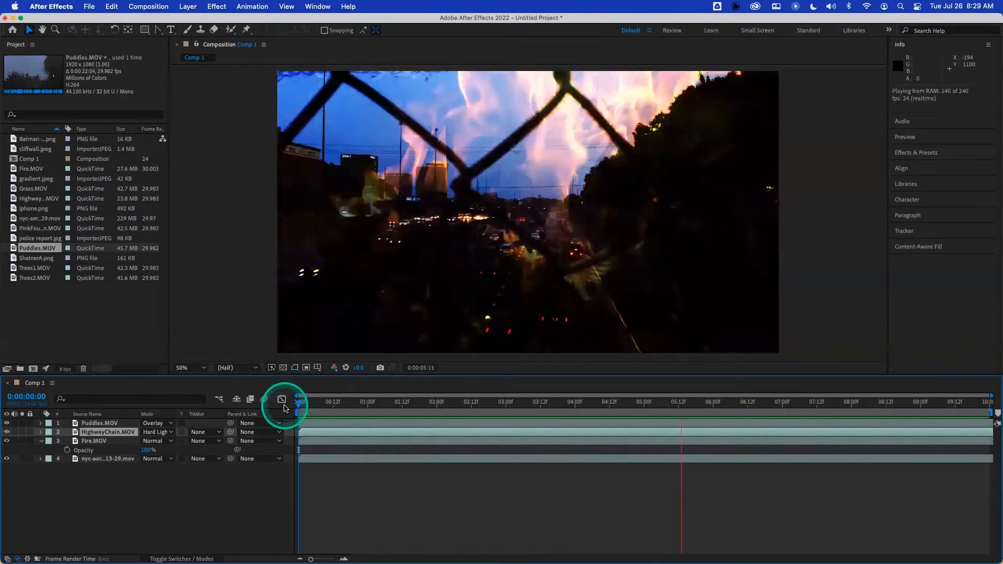
pyautogui.moveTo(321, 406); pyautogui.dragTo(290, 408)
pyautogui.press('space')
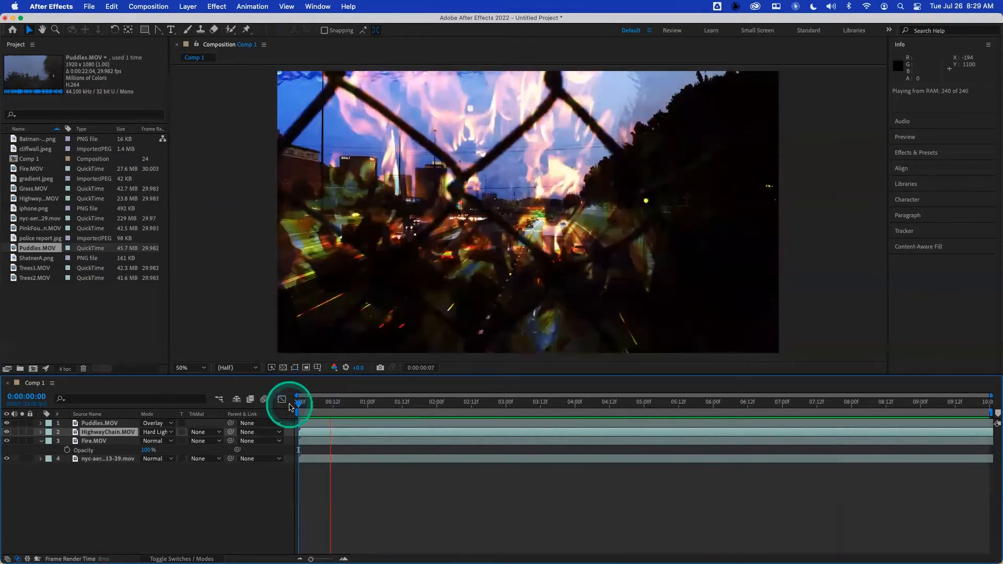
# Set the Fire.MOV layer's blending mode to Screen.
pyautogui.click(125, 442)
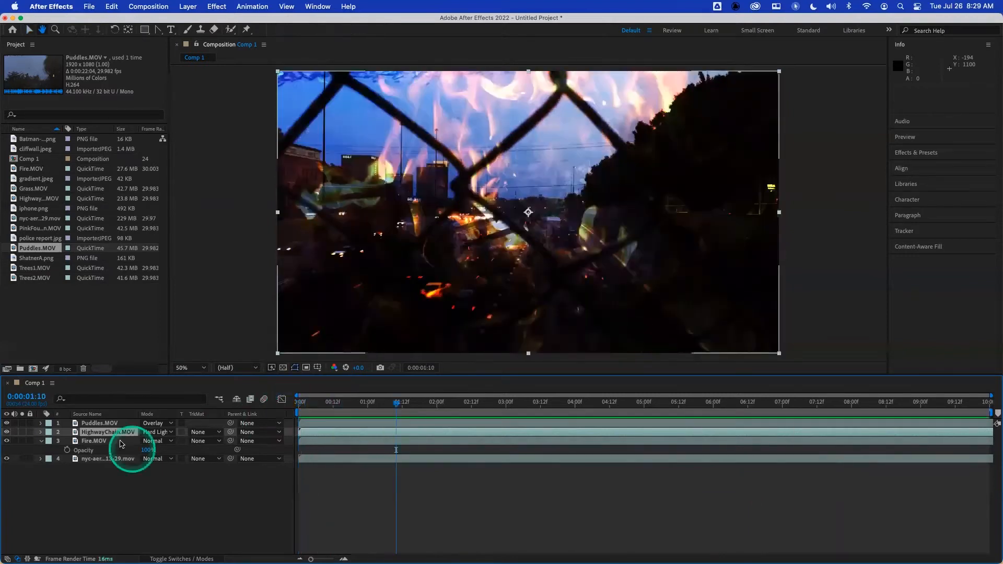
pyautogui.click(157, 442)
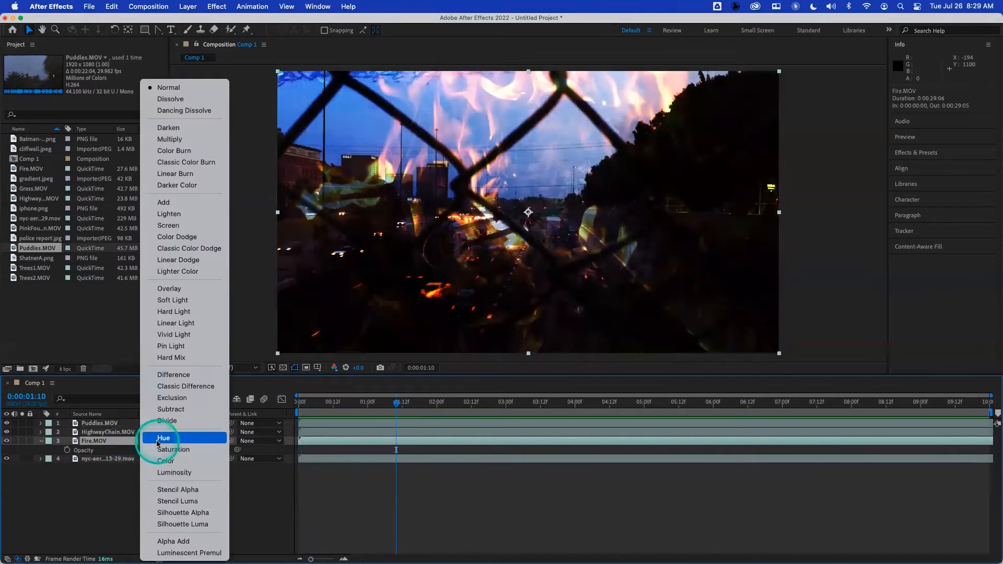
pyautogui.click(189, 224)
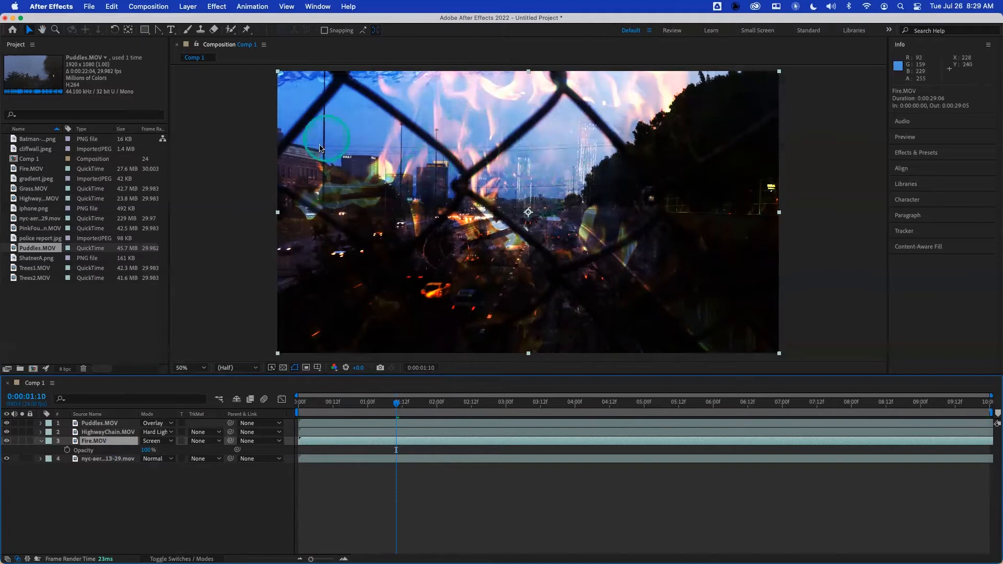
# Preview the composite with the screened fire layer twice from the start, and return the playhead to the composition's start.
pyautogui.moveTo(363, 404); pyautogui.dragTo(242, 403)
pyautogui.press('space')
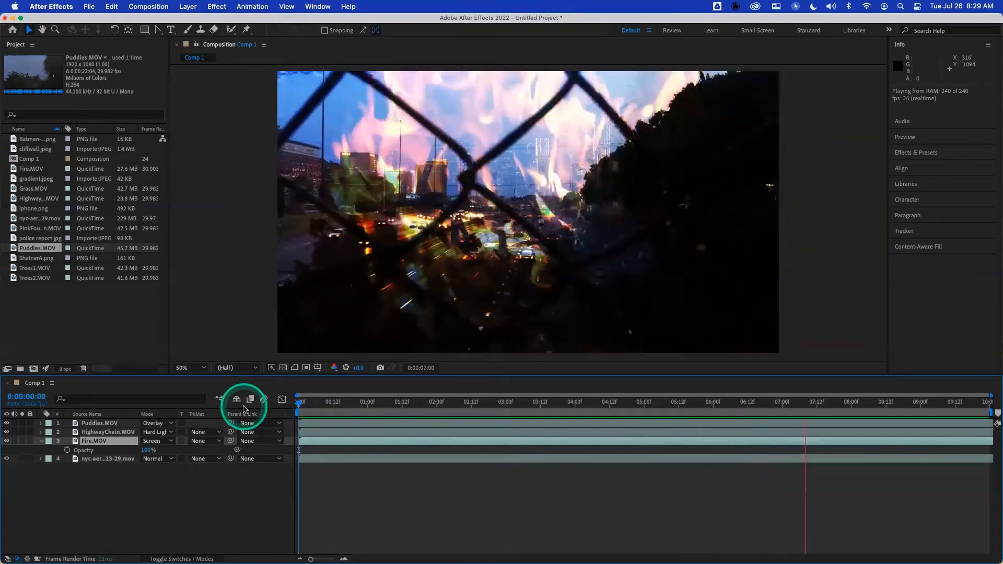
pyautogui.press('space')
pyautogui.moveTo(350, 407); pyautogui.dragTo(288, 401)
pyautogui.press('space')
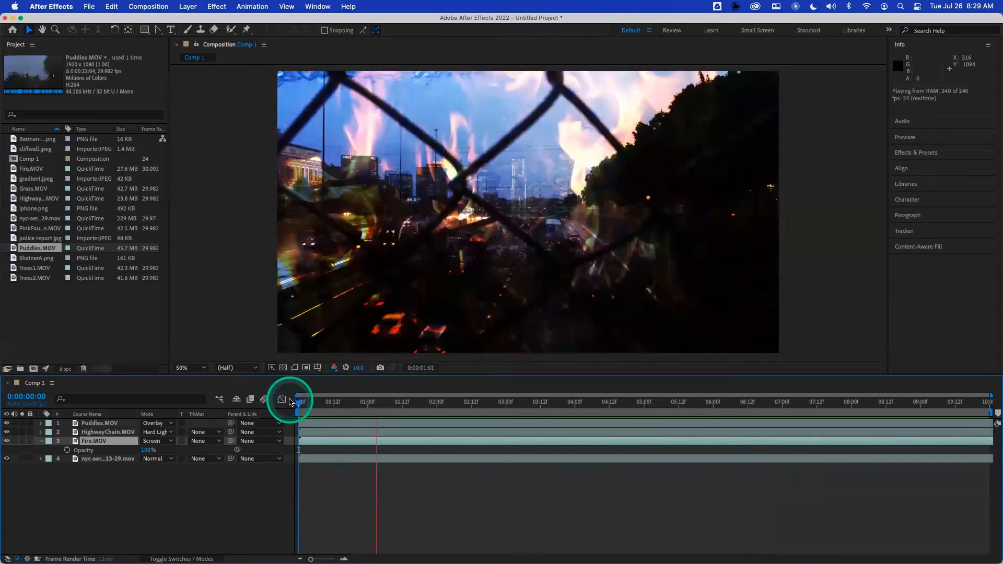
pyautogui.moveTo(326, 404); pyautogui.dragTo(225, 430)
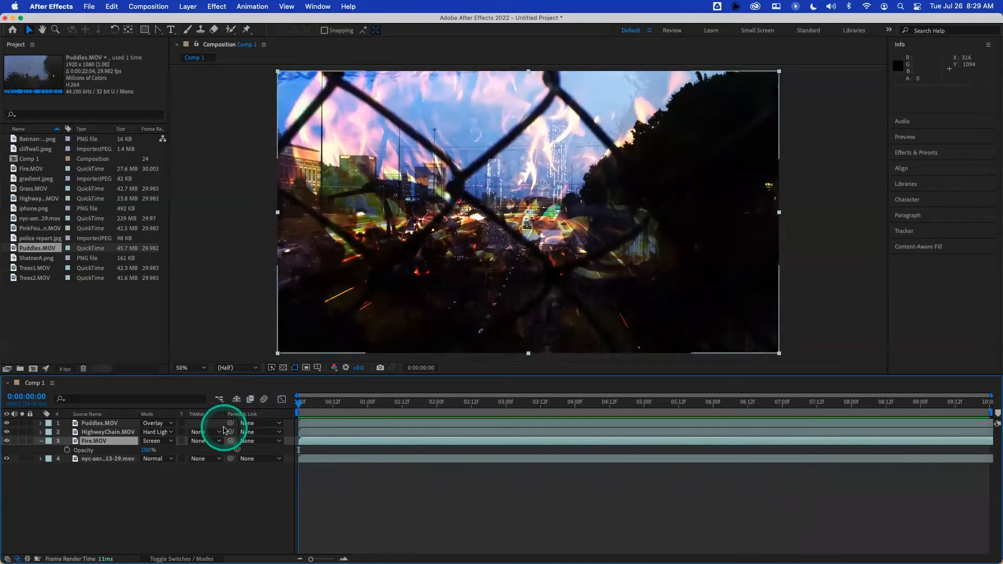
# Select all four layers in Comp 1 and reset their blending modes to Normal.
pyautogui.moveTo(113, 479); pyautogui.dragTo(78, 423)
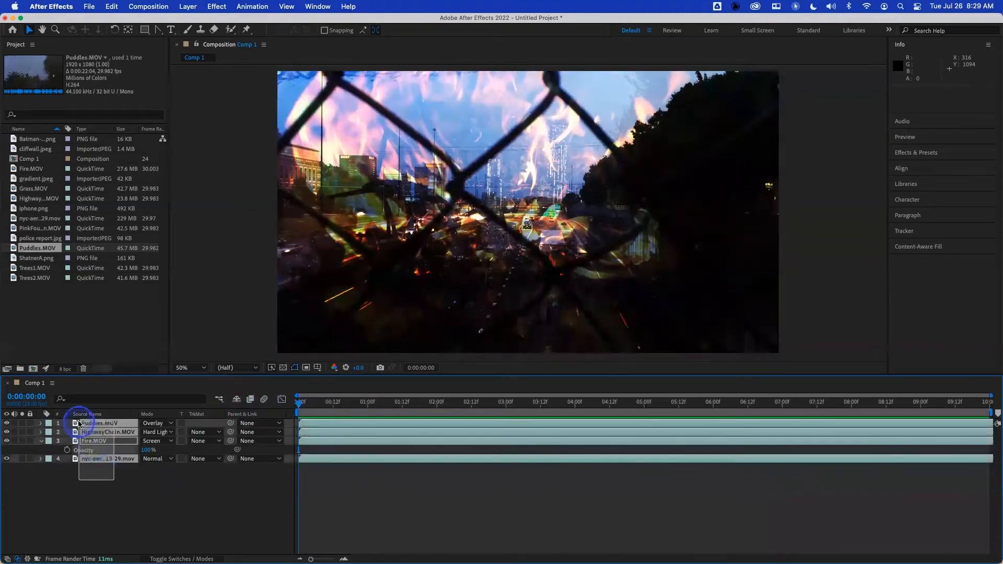
pyautogui.click(146, 425)
pyautogui.click(201, 85)
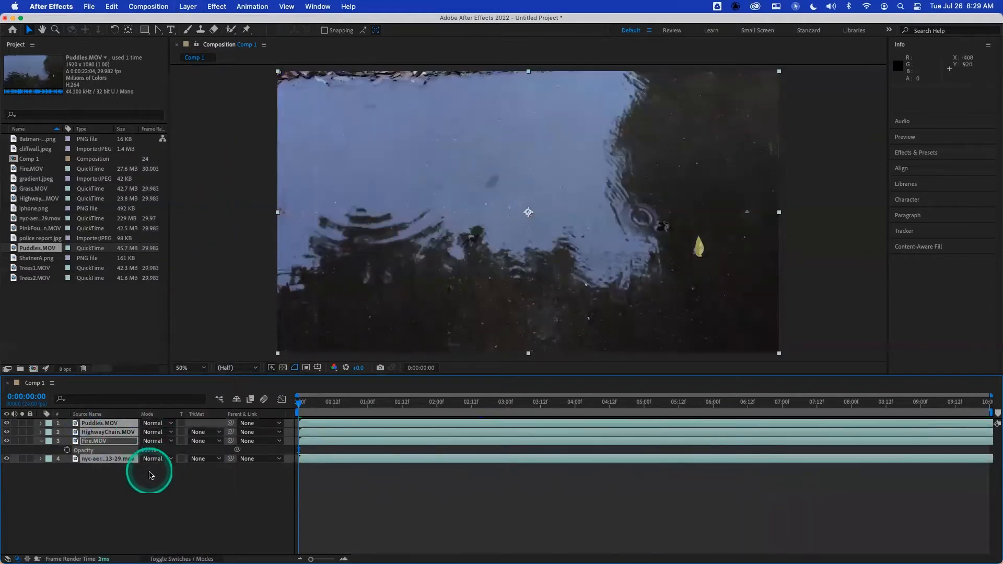
# Show every layer's Opacity and lower it to 50% for Puddles.MOV, 47% for HighwayChain.MOV, 60% for Fire.MOV and 17% for the New York City footage.
pyautogui.press('t')
pyautogui.click(128, 496)
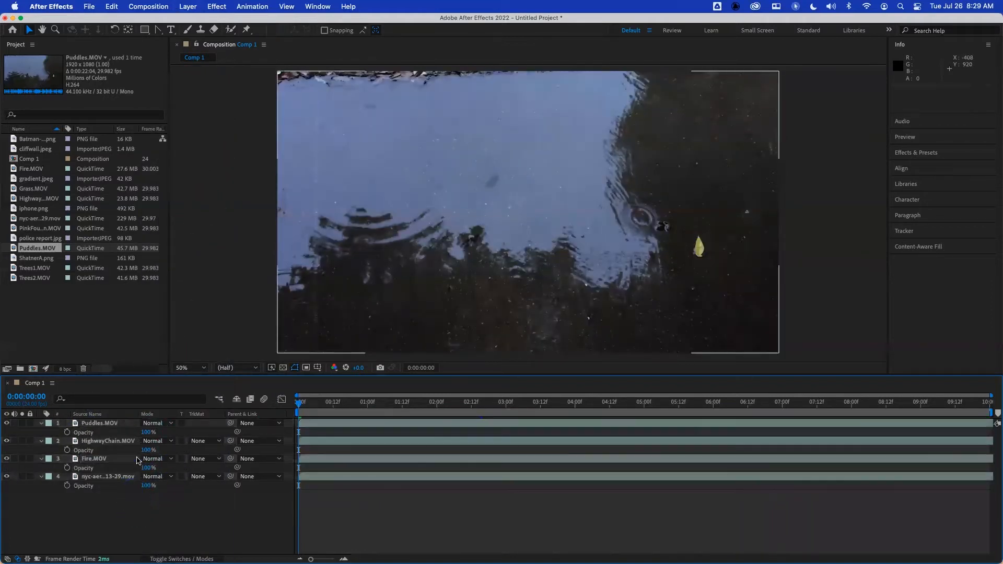
pyautogui.moveTo(145, 432); pyautogui.dragTo(103, 486)
pyautogui.click(178, 501)
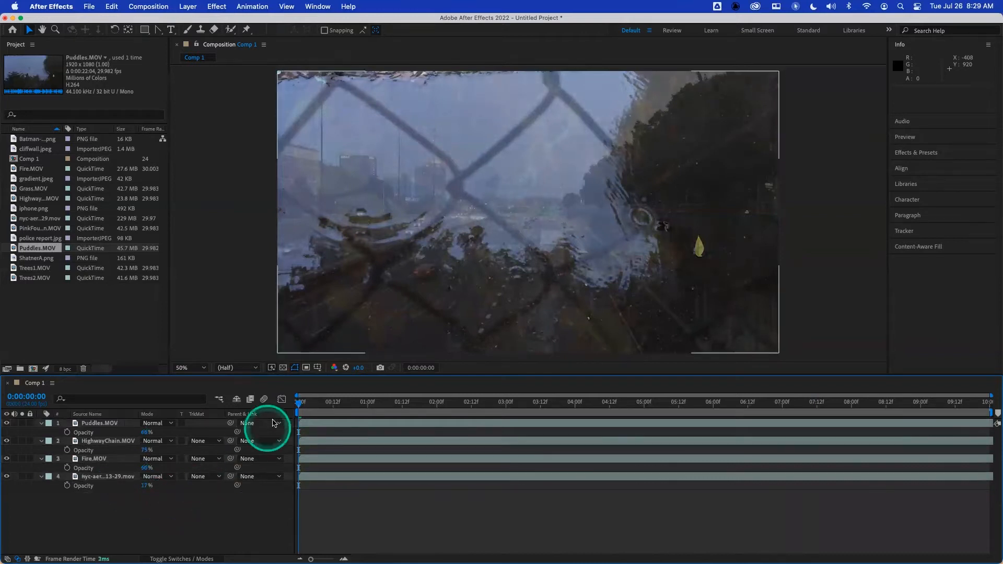
pyautogui.moveTo(146, 432)
pyautogui.mouseDown()
pyautogui.moveTo(130, 509)
pyautogui.moveTo(157, 439)
pyautogui.mouseUp()
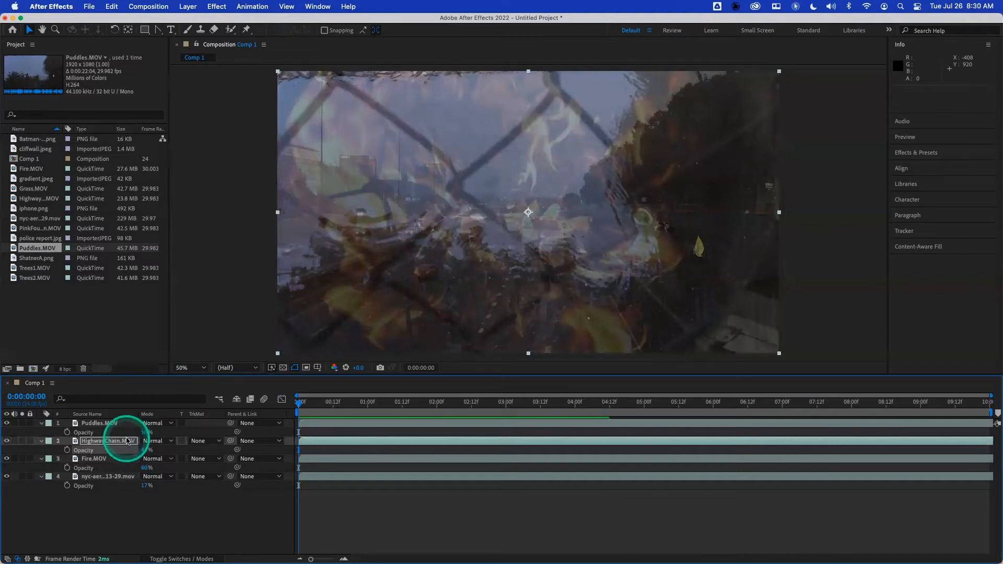
pyautogui.moveTo(306, 407)
pyautogui.mouseDown()
pyautogui.moveTo(316, 407)
pyautogui.moveTo(299, 407)
pyautogui.mouseUp()
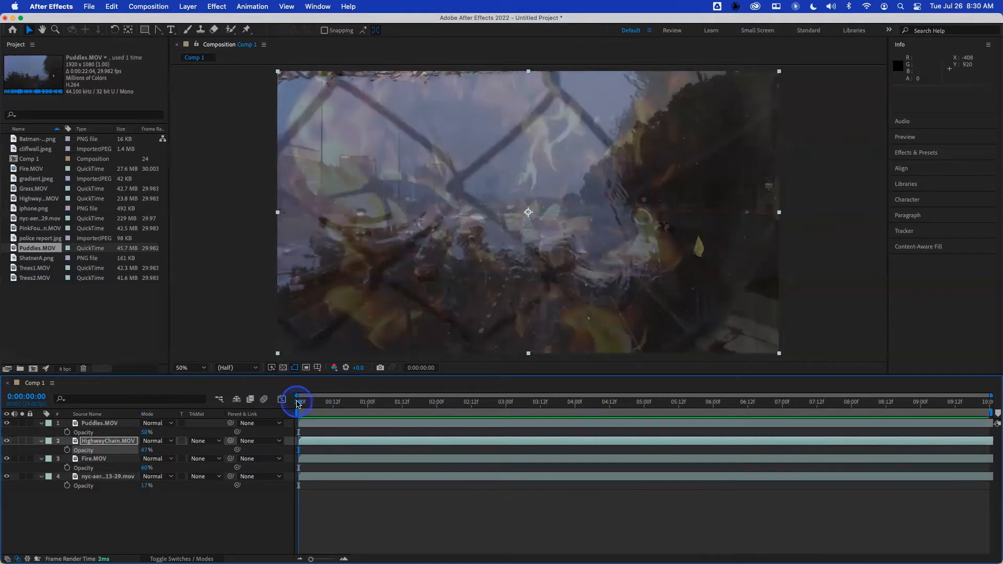
# Delete the Puddles.MOV, HighwayChain.MOV and Fire.MOV layers from Comp 1.
pyautogui.click(101, 425)
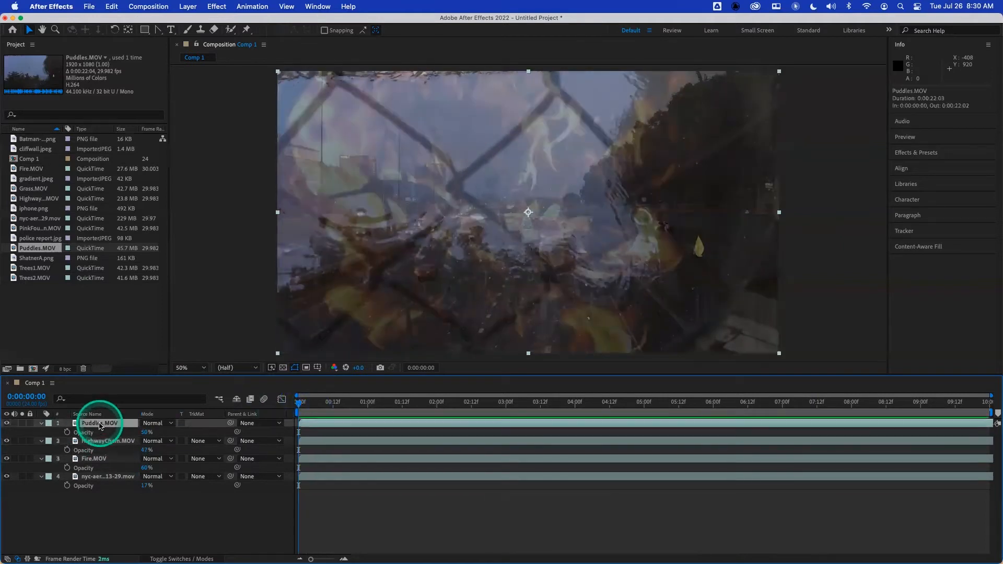
pyautogui.keyDown('shift'); pyautogui.click(108, 460); pyautogui.keyUp('shift')
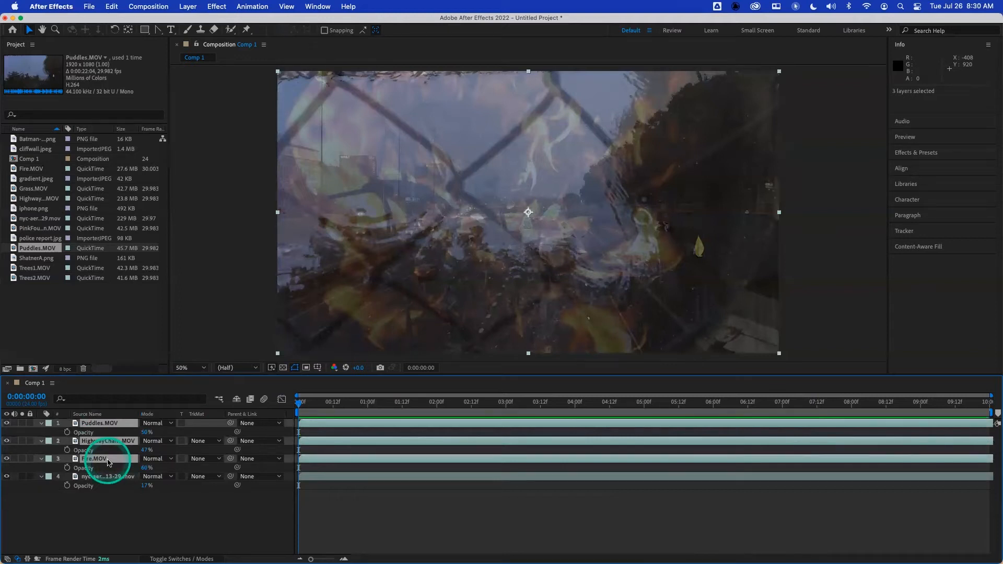
pyautogui.press('Delete')
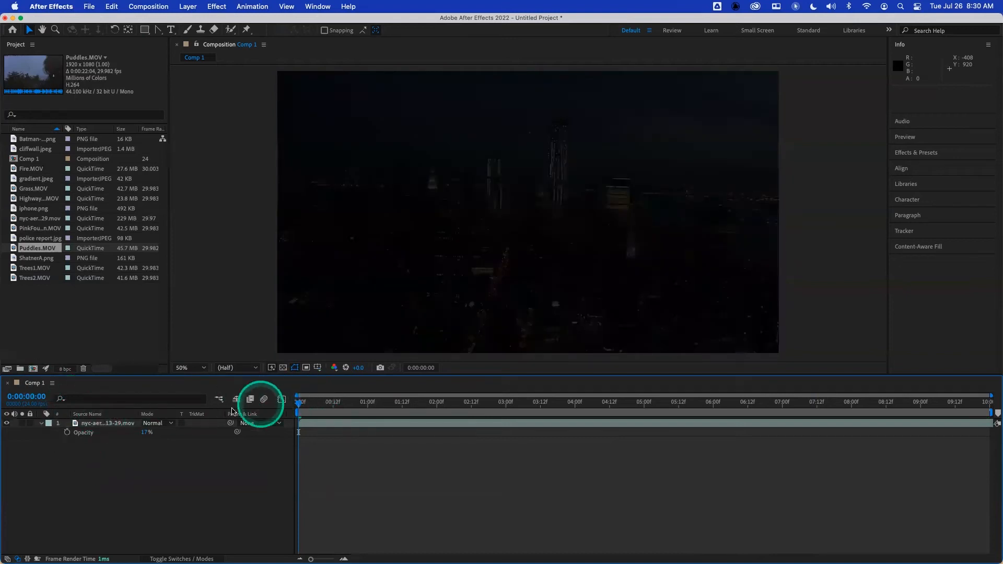
# Set the New York City layer's opacity to 100%, preview the footage, and return the playhead to the composition's start.
pyautogui.click(147, 433)
pyautogui.write('100')
pyautogui.press('Return')
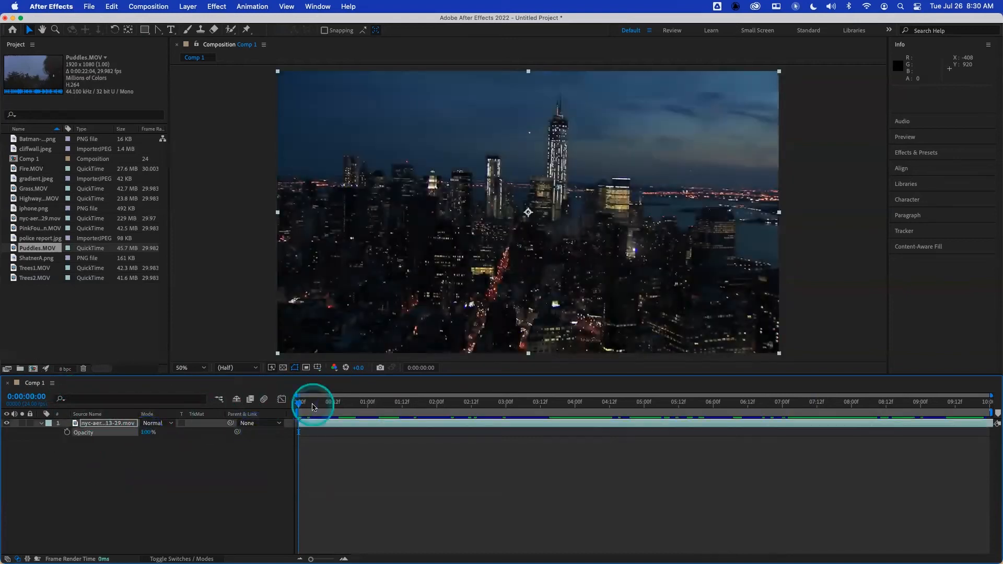
pyautogui.press('space')
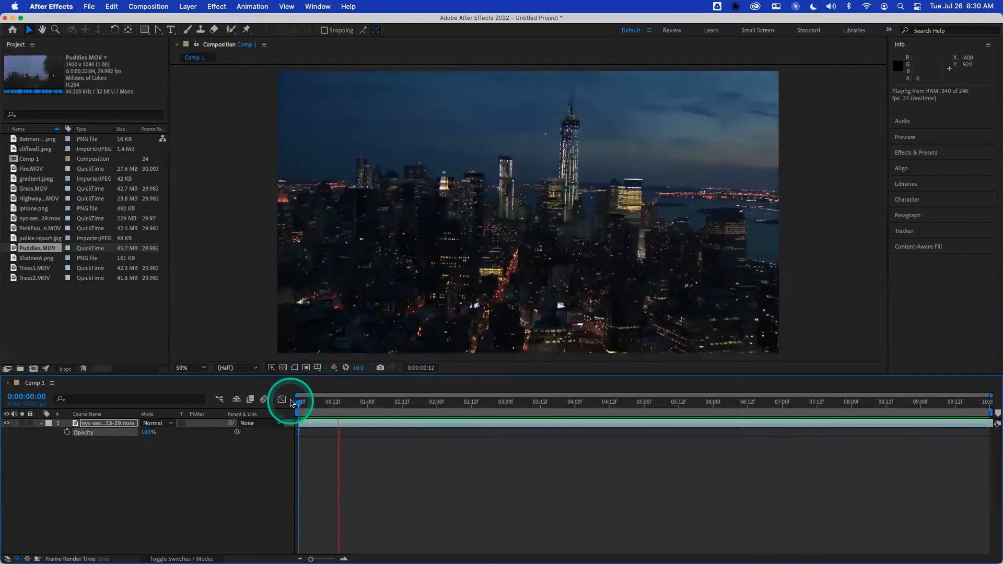
pyautogui.press('space')
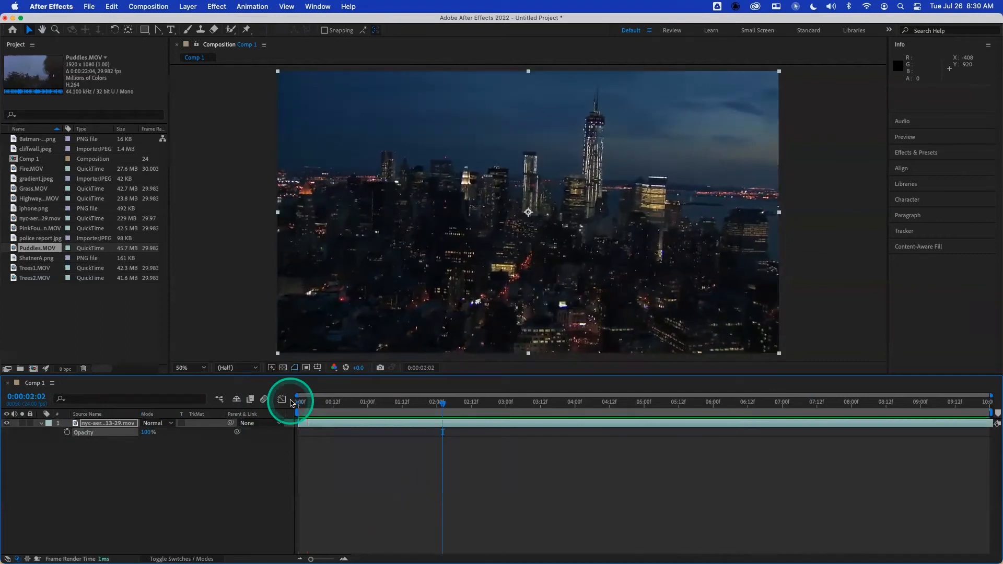
pyautogui.click(298, 402)
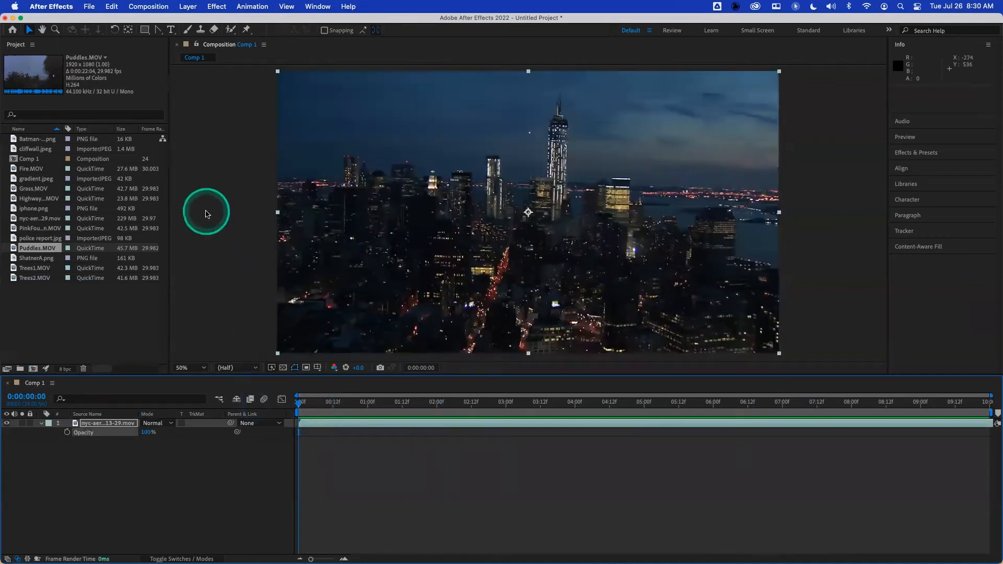
# Add Fire.MOV to Comp 1 above the New York City layer and show its Opacity property.
pyautogui.moveTo(33, 168); pyautogui.dragTo(103, 424)
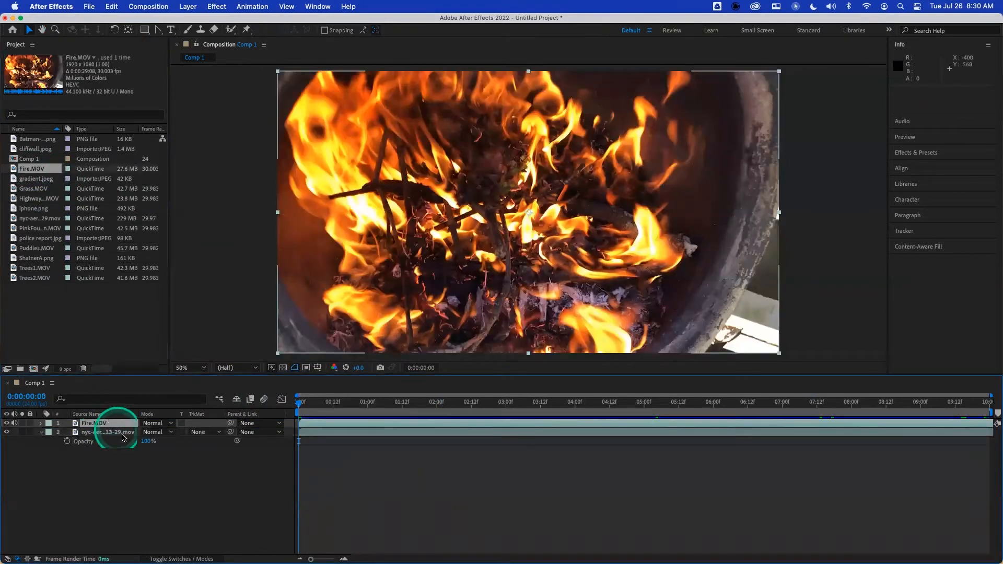
pyautogui.press('t')
pyautogui.moveTo(148, 432)
pyautogui.mouseDown()
pyautogui.moveTo(115, 431)
pyautogui.moveTo(155, 432)
pyautogui.mouseUp()
pyautogui.click(125, 423)
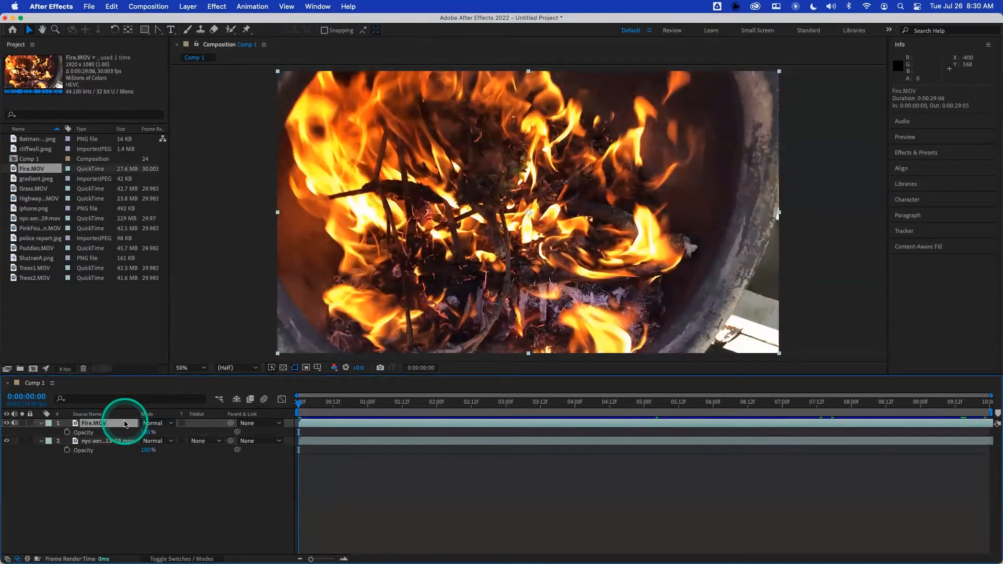
# Try the Overlay and Hard Light blending modes on the Fire.MOV layer, and test varying its opacity.
pyautogui.click(157, 423)
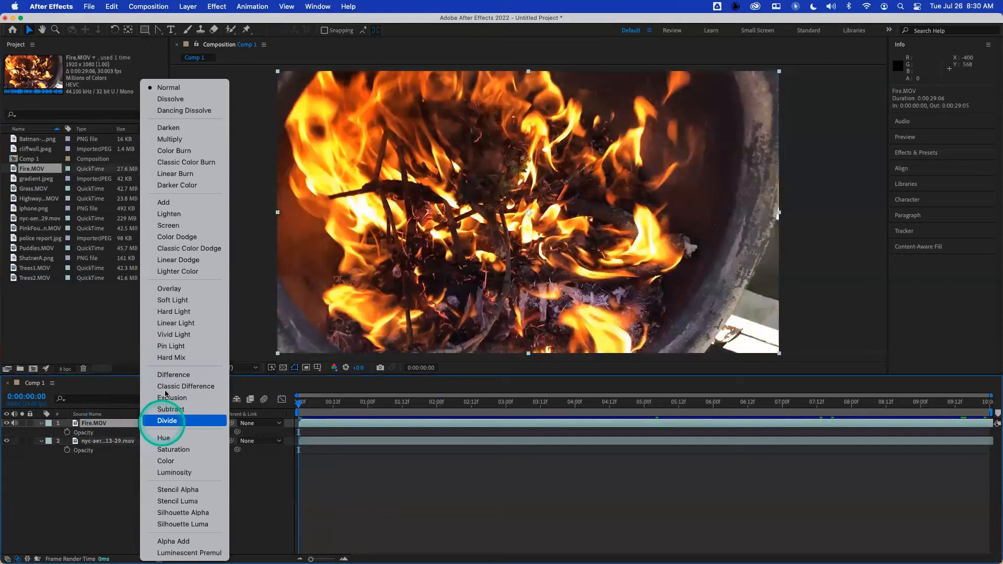
pyautogui.click(175, 289)
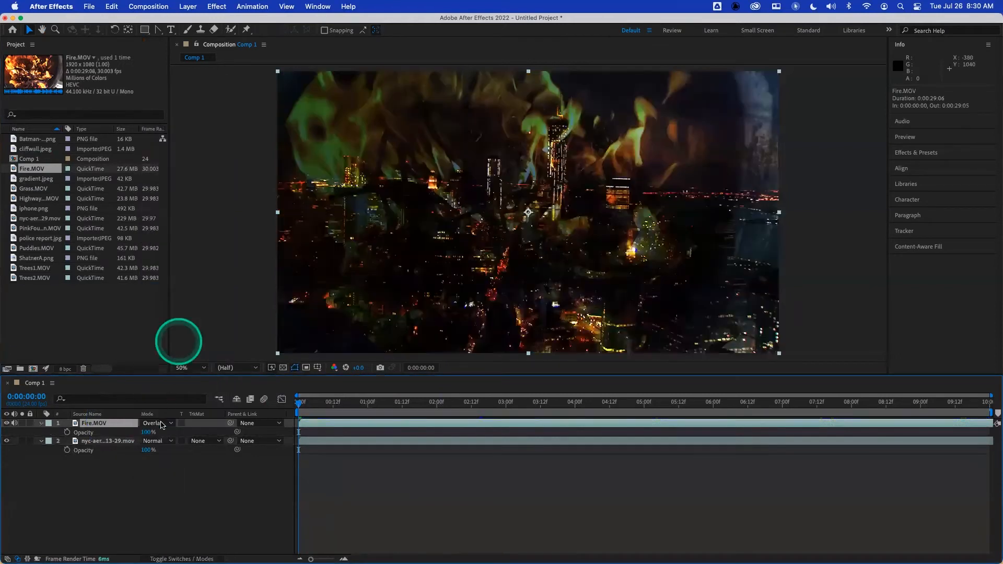
pyautogui.click(159, 423)
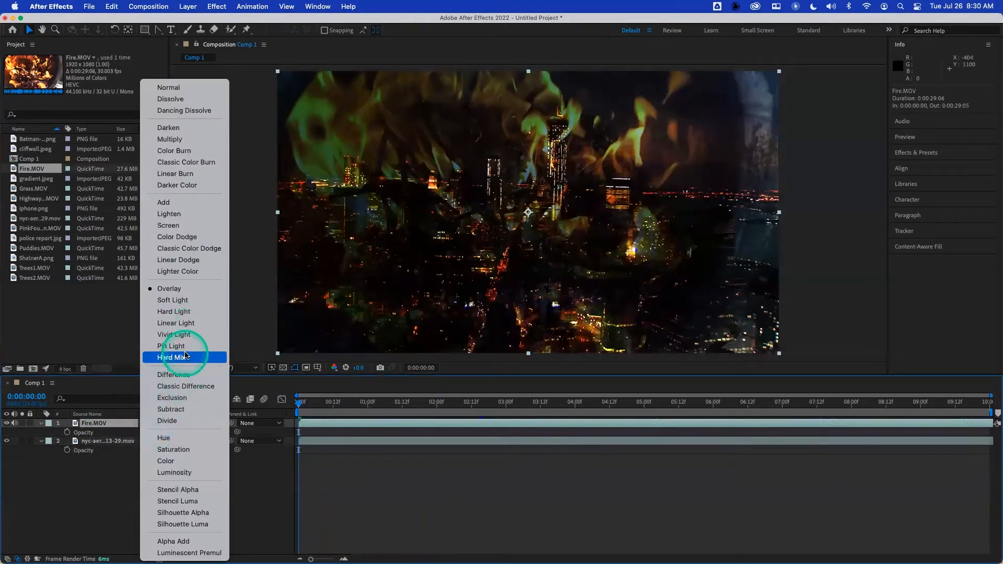
pyautogui.click(180, 312)
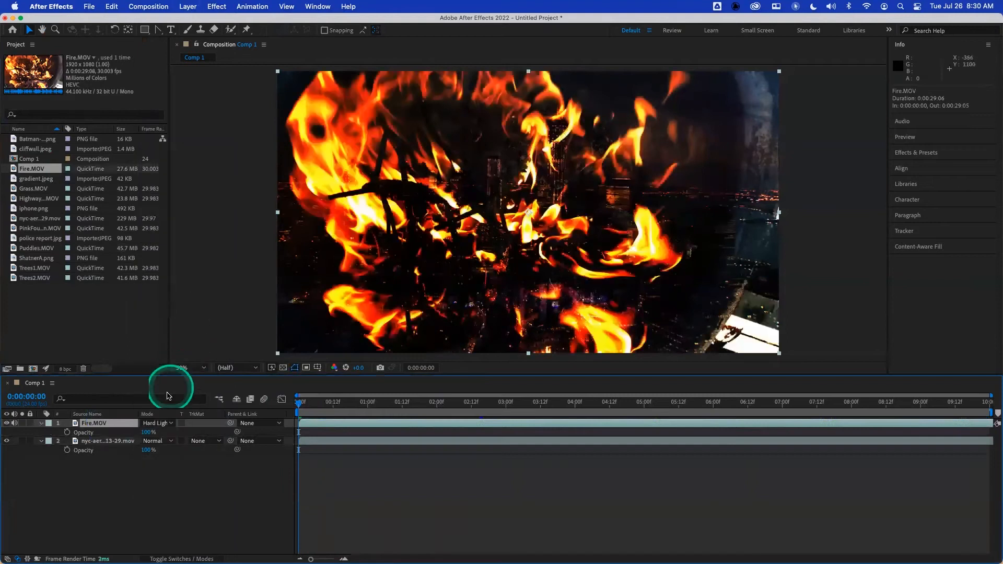
pyautogui.moveTo(148, 432)
pyautogui.mouseDown()
pyautogui.moveTo(100, 430)
pyautogui.moveTo(152, 425)
pyautogui.mouseUp()
# Try Linear Light on the Fire.MOV layer, followed by Vivid Light.
pyautogui.click(156, 424)
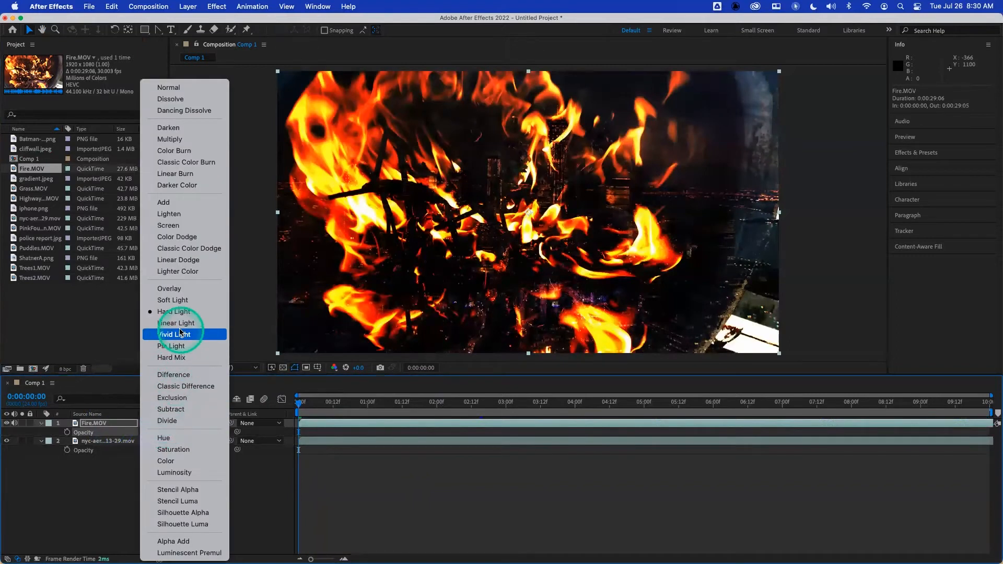
pyautogui.click(177, 323)
pyautogui.click(162, 422)
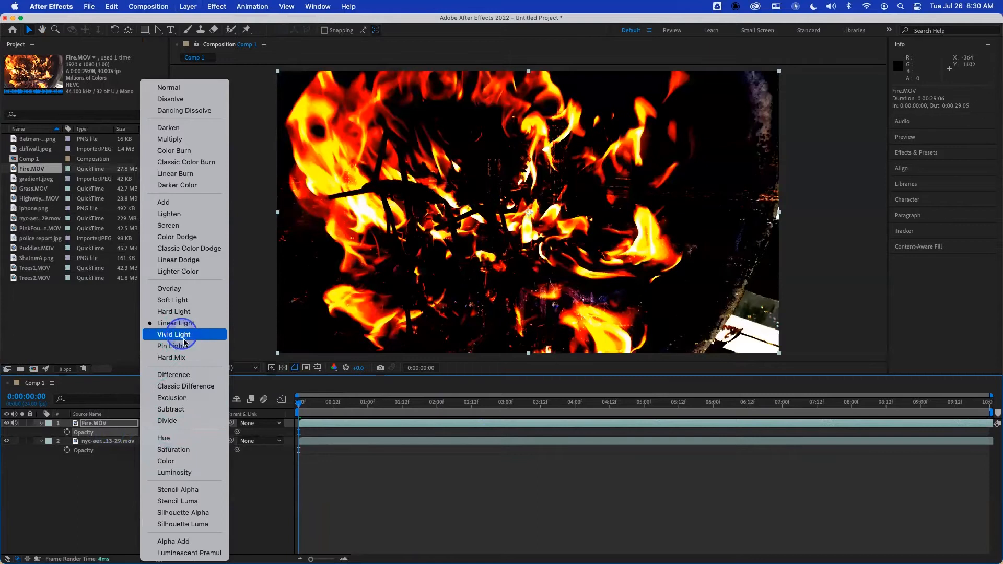
pyautogui.click(181, 335)
# Cycle the Fire.MOV layer's blending mode forward from Pin Light through Classic Difference, Exclusion and Subtract to Divide.
pyautogui.click(105, 424)
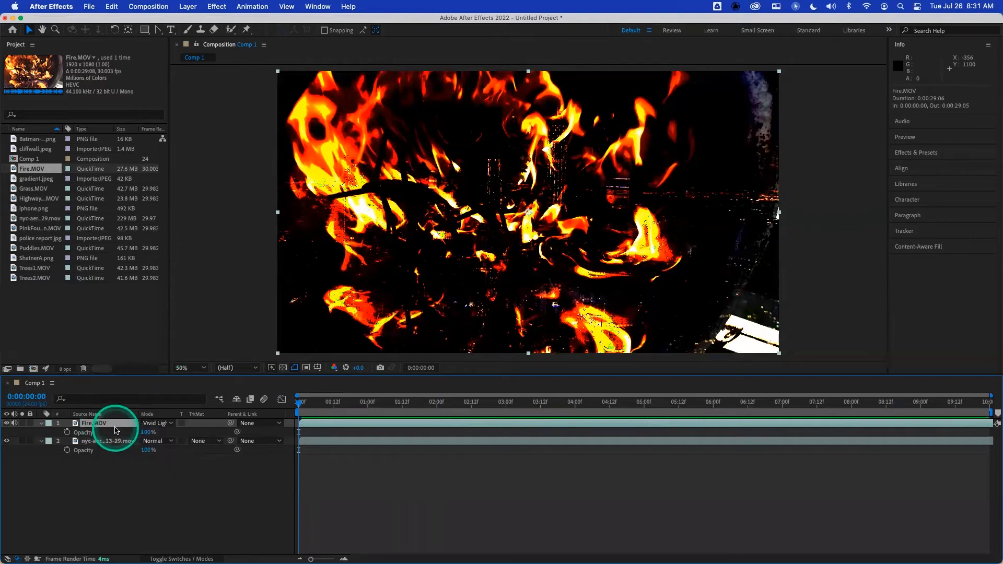
pyautogui.hotkey('shift', '=')
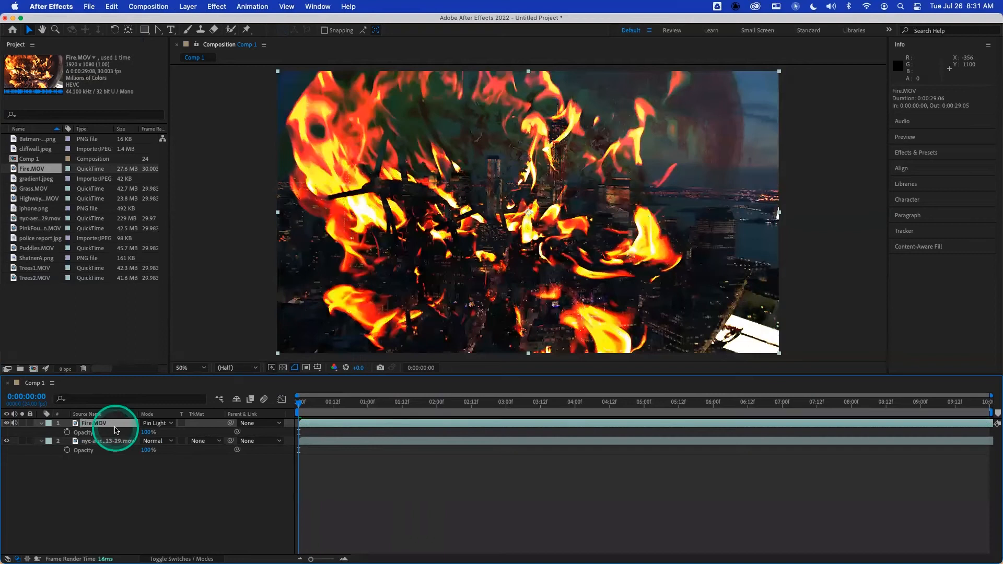
pyautogui.hotkey('shift', '=')
pyautogui.hotkey('shift', '=')
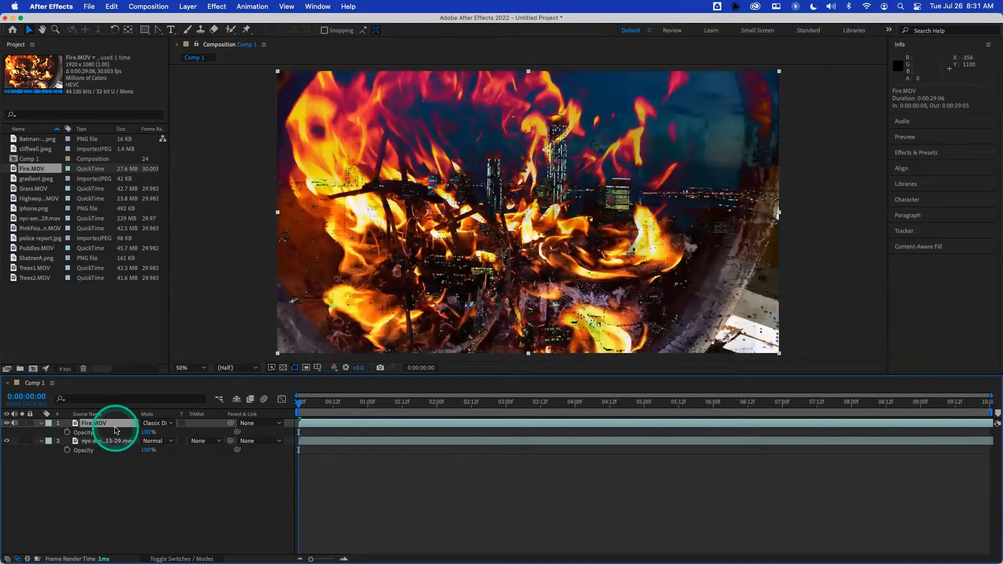
pyautogui.hotkey('shift', '=')
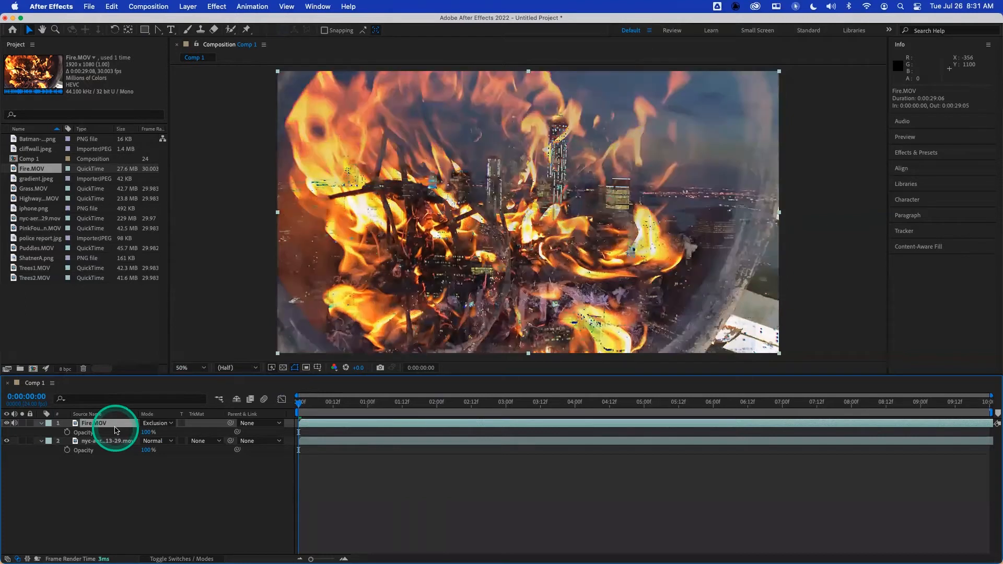
pyautogui.hotkey('shift', '=')
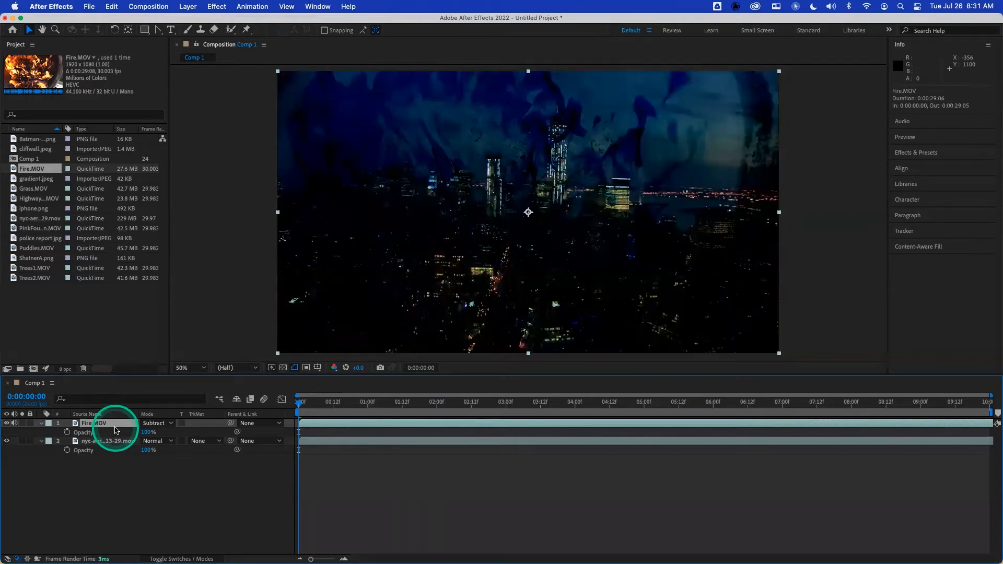
pyautogui.hotkey('shift', '=')
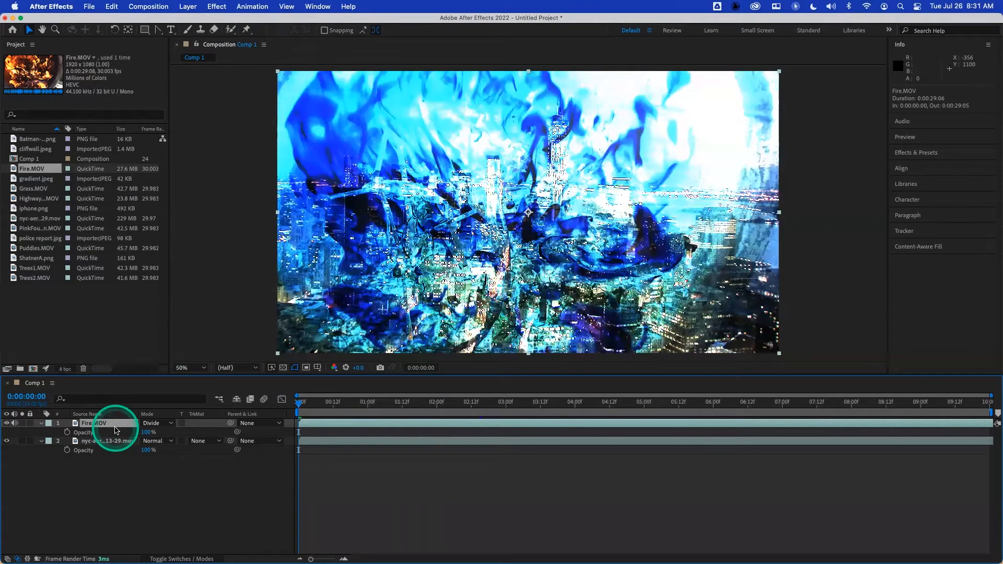
# Cycle the Fire.MOV layer's blending mode back from Divide through Subtract and Linear Light to Screen, and settle on Color Dodge.
pyautogui.hotkey('shift', '-')
pyautogui.hotkey('shift', '-')
pyautogui.hotkey('shift', '-')
pyautogui.hotkey('shift', '-')
pyautogui.hotkey('shift', '-')
pyautogui.hotkey('shift', '-')
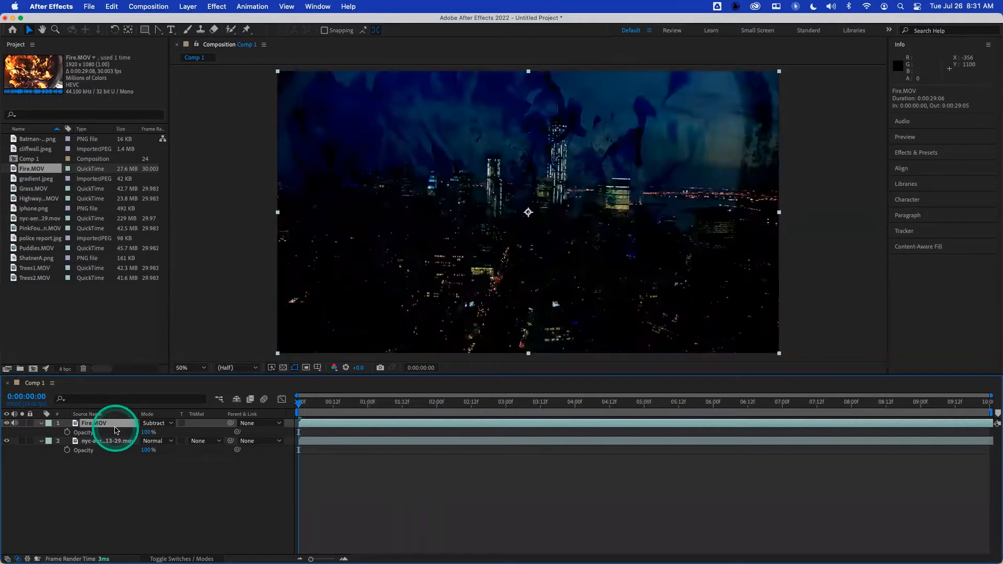
pyautogui.hotkey('shift', '-')
pyautogui.hotkey('shift', '-')
pyautogui.hotkey('shift', '-')
pyautogui.hotkey('shift', '-')
pyautogui.hotkey('shift', '-')
pyautogui.hotkey('shift', '-')
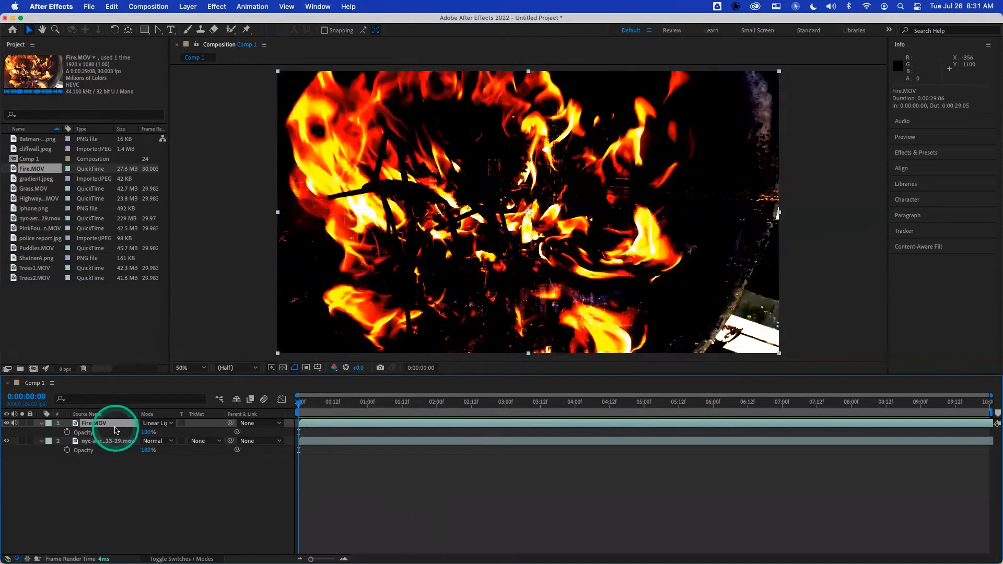
pyautogui.hotkey('shift', '-')
pyautogui.hotkey('shift', '-')
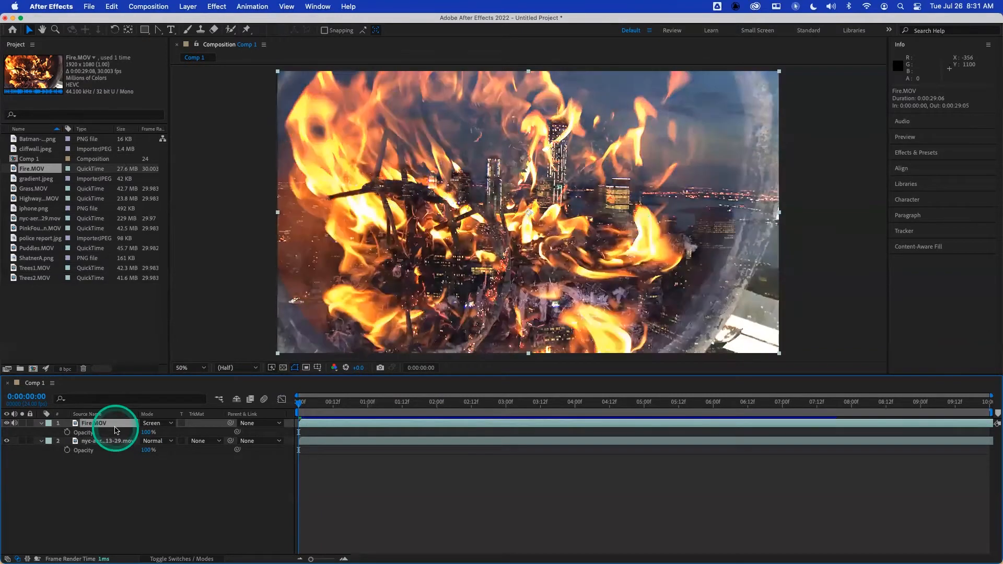
pyautogui.hotkey('shift', '=')
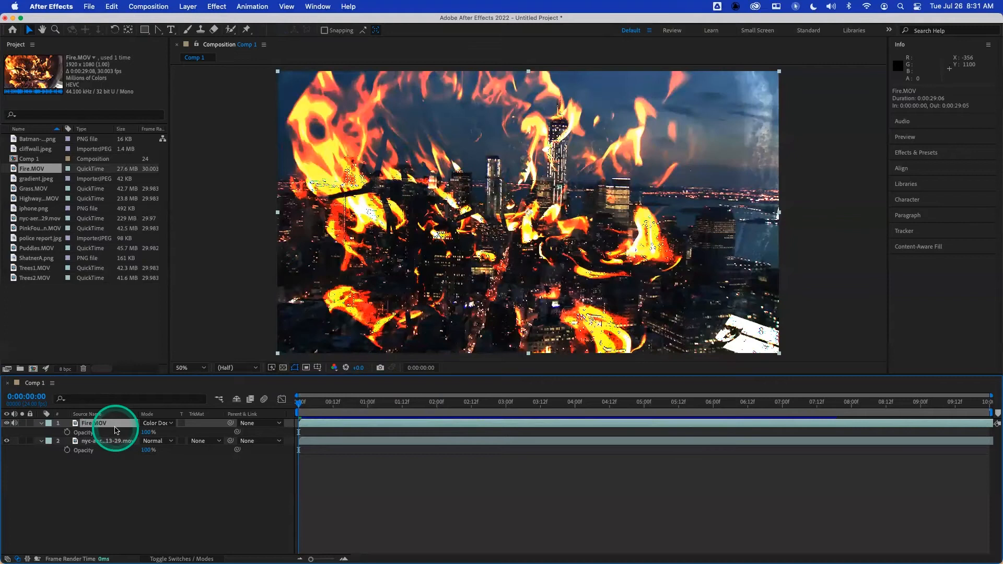
# Lower the Fire.MOV layer's opacity to 50% and further to 25%, and preview the composite.
pyautogui.click(147, 434)
pyautogui.write('50')
pyautogui.press('Return')
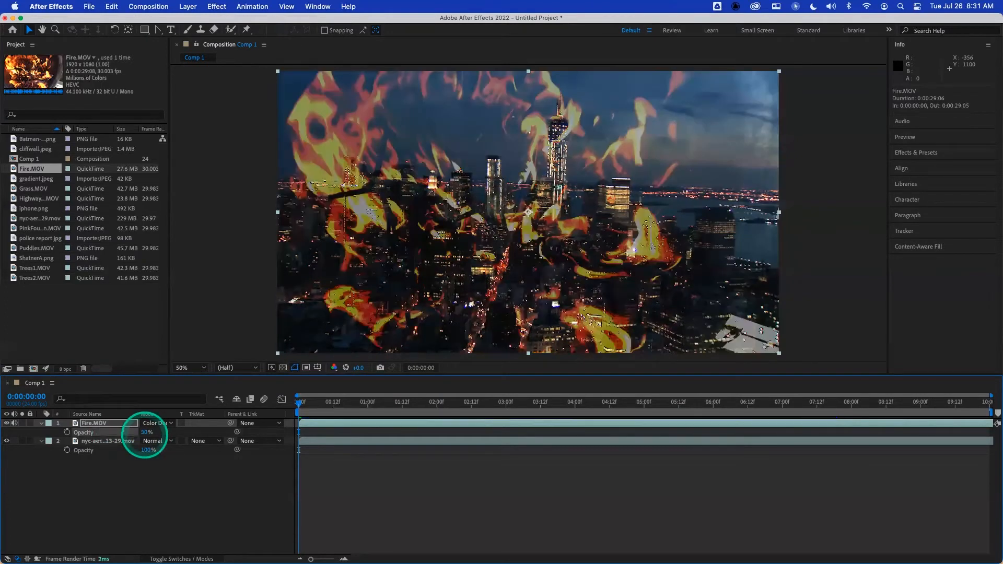
pyautogui.click(146, 432)
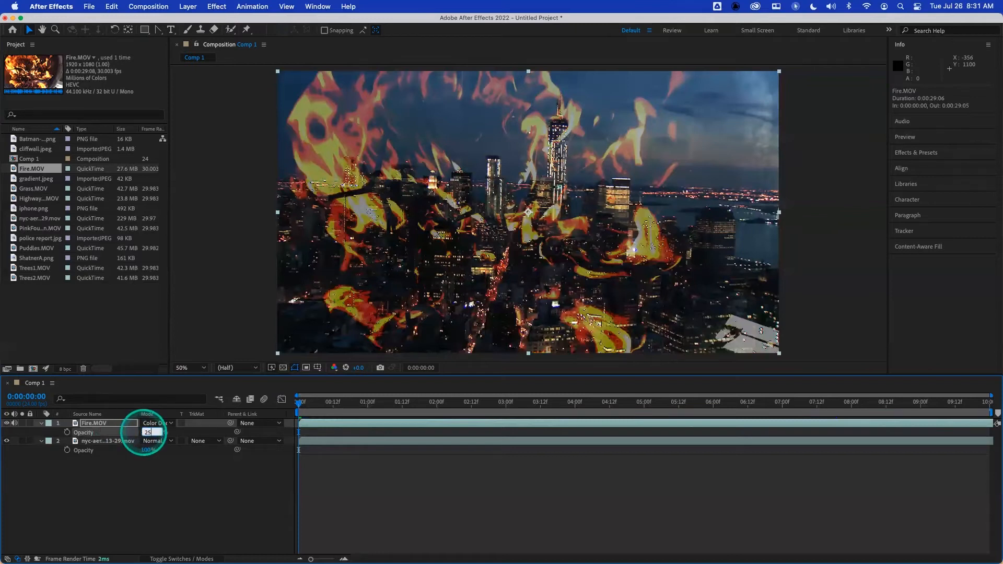
pyautogui.press('Return')
pyautogui.click(321, 403)
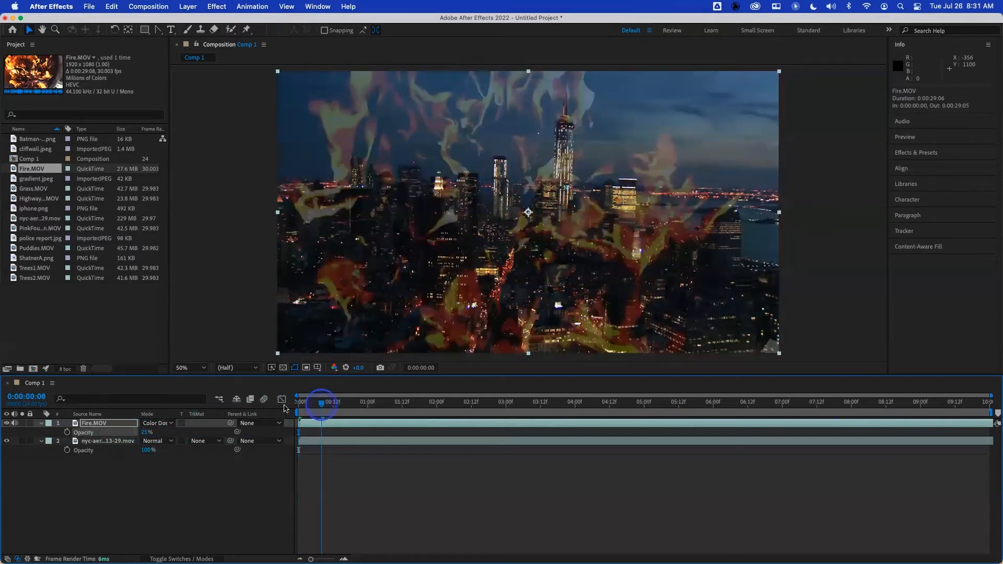
pyautogui.press('space')
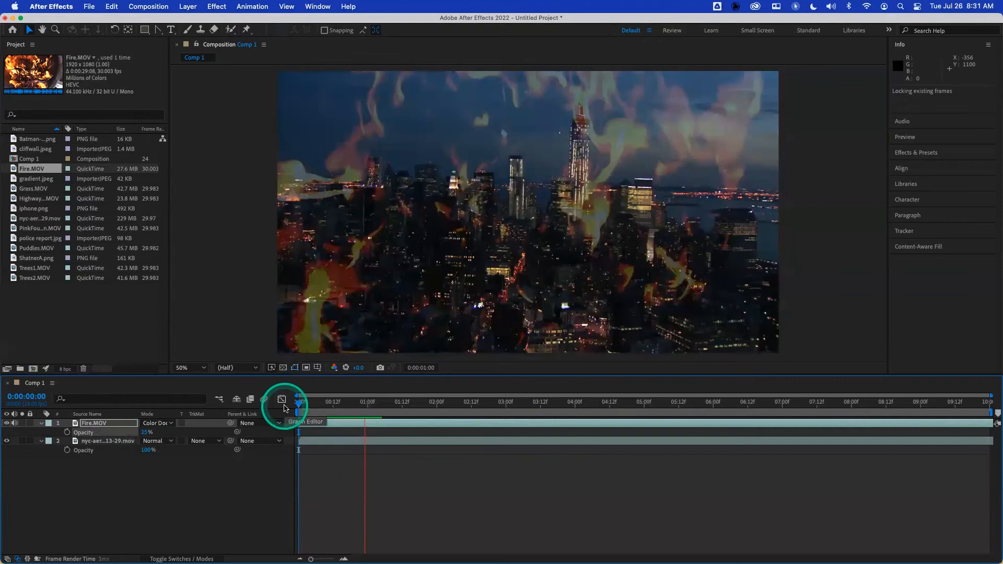
pyautogui.press('space')
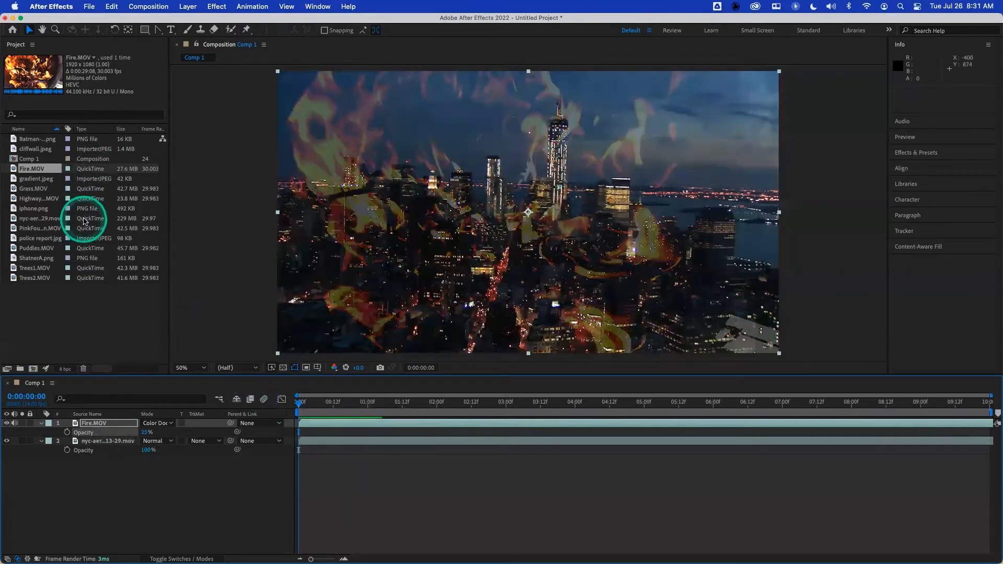
# Add police report.jpg to Comp 1 above the Fire.MOV layer and scale it up to 177% to fill the frame width.
pyautogui.moveTo(39, 239); pyautogui.dragTo(79, 421)
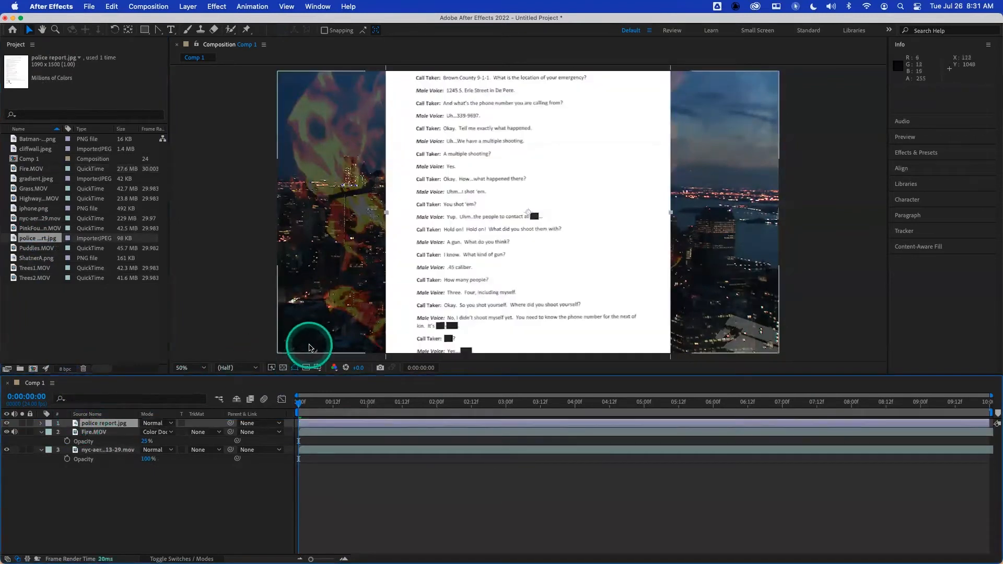
pyautogui.press('s')
pyautogui.click(153, 433)
pyautogui.moveTo(153, 433); pyautogui.dragTo(192, 431)
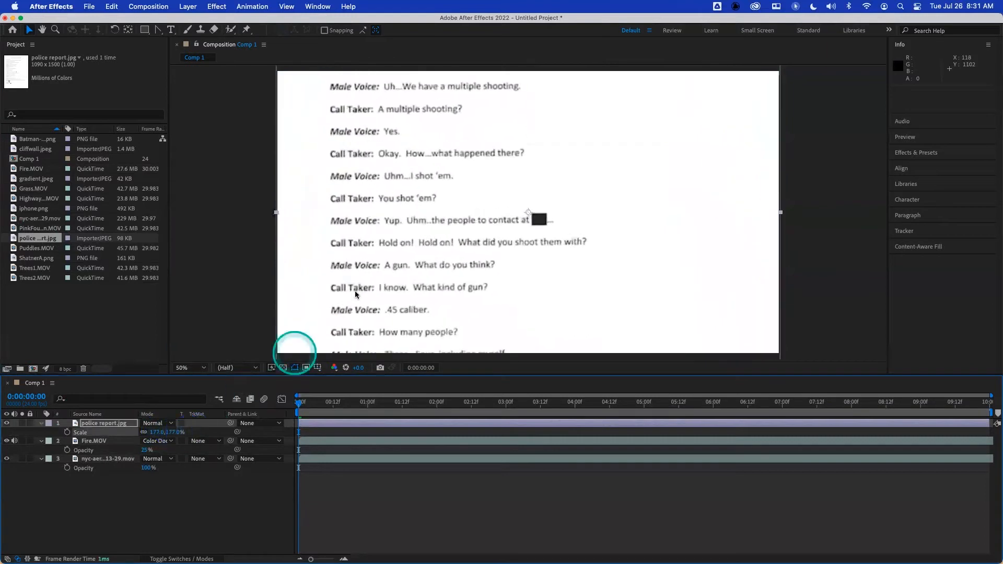
# Lower the police report layer to a Y position of about 1329 so its top meets the frame, and keyframe Position at the start.
pyautogui.scroll(1, 444, 163)
pyautogui.scroll(-1, 444, 163)
pyautogui.scroll(-4, 443, 165)
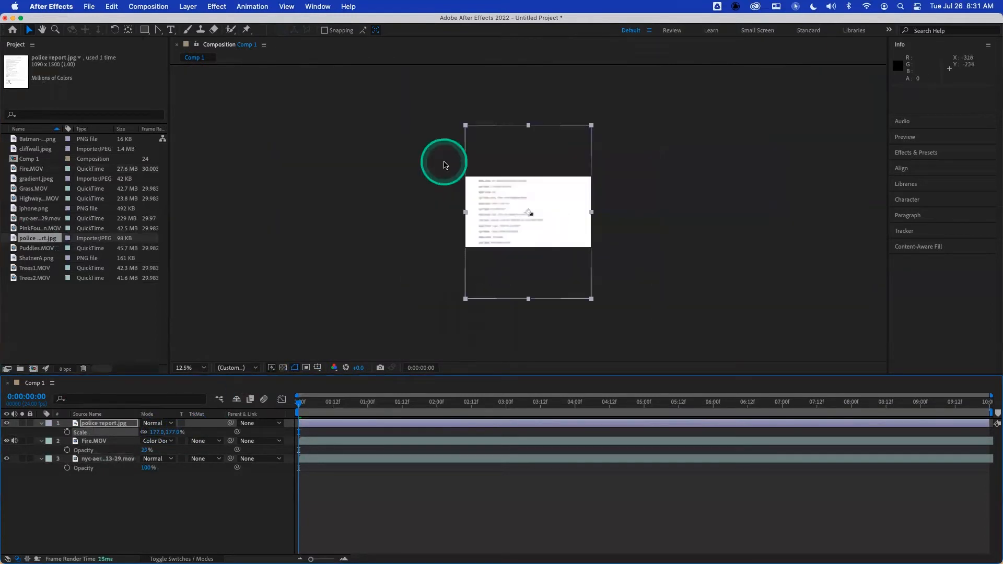
pyautogui.press('p')
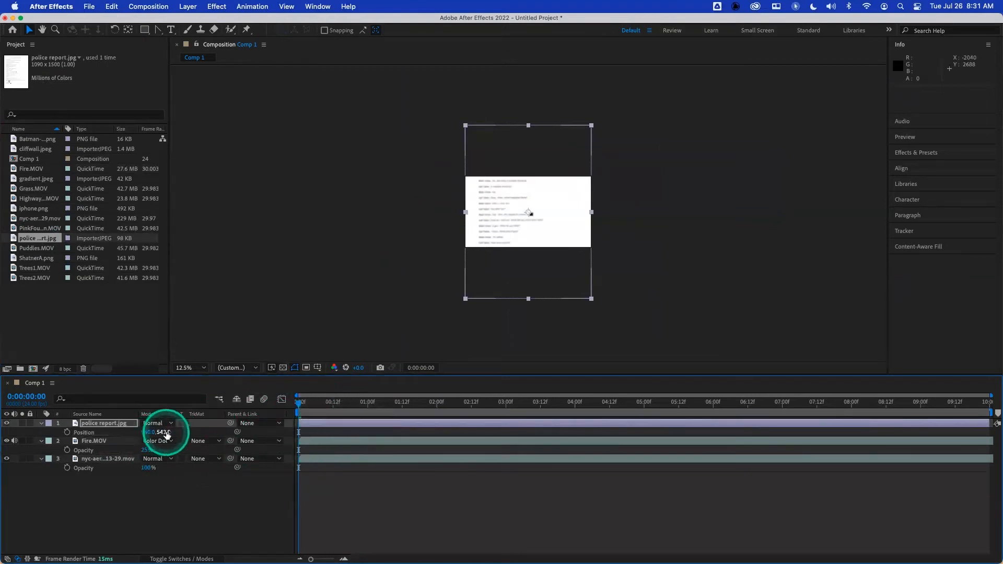
pyautogui.moveTo(155, 433); pyautogui.dragTo(559, 446)
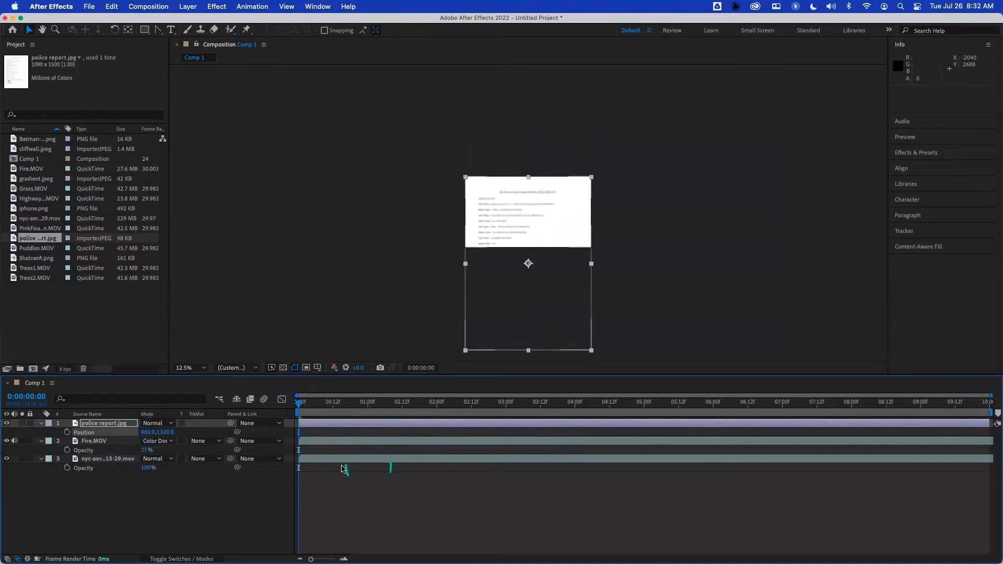
pyautogui.click(67, 433)
# Add a Position keyframe at 0:00:09:23 that moves the police report upward, and preview the scrolling from the start.
pyautogui.moveTo(938, 404); pyautogui.dragTo(996, 402)
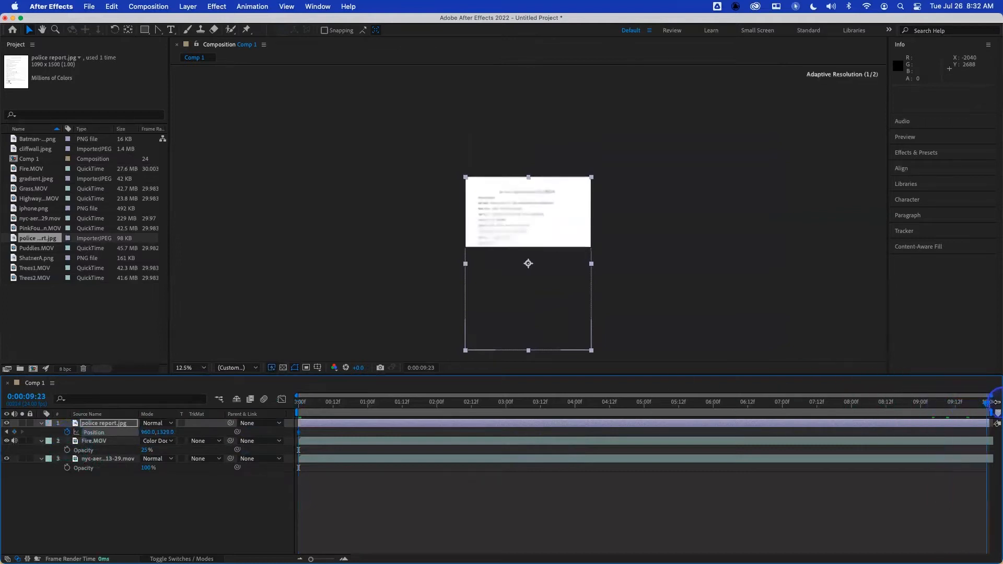
pyautogui.click(163, 434)
pyautogui.moveTo(162, 433); pyautogui.dragTo(114, 431)
pyautogui.moveTo(312, 404); pyautogui.dragTo(290, 402)
pyautogui.scroll(4, 444, 297)
pyautogui.press('space')
pyautogui.press('space')
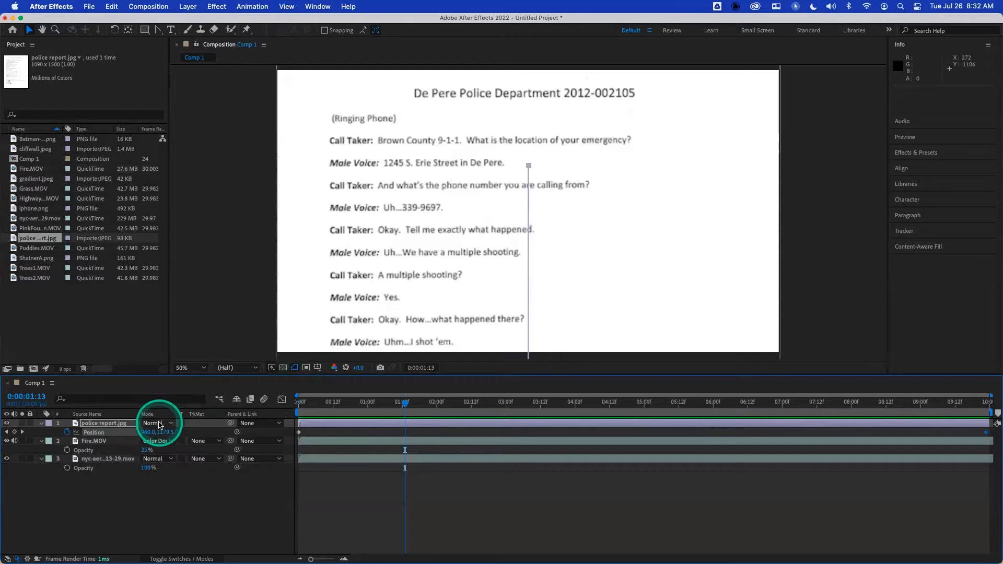
# Try the Multiply blending mode on the police report layer and preview the composite from the start.
pyautogui.click(157, 423)
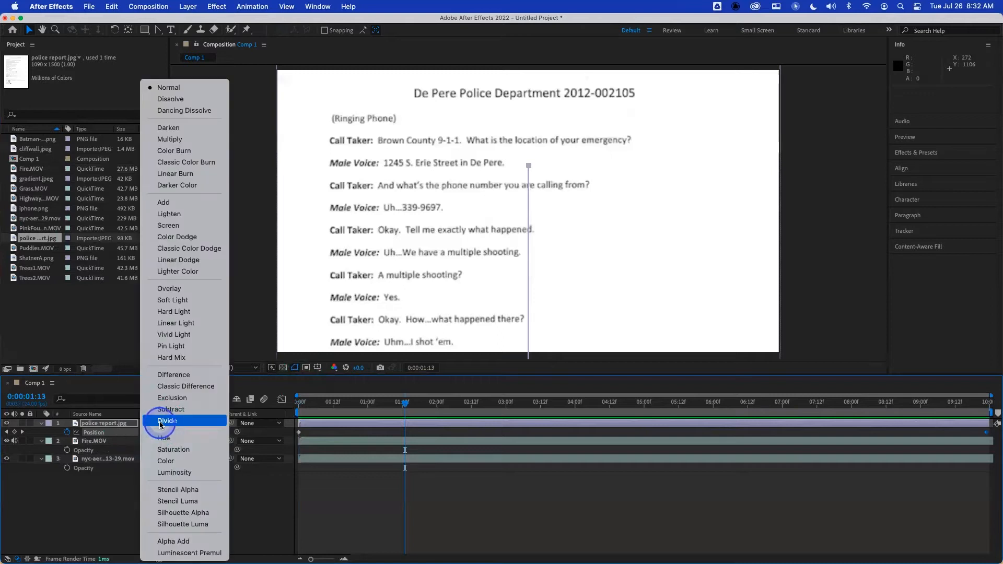
pyautogui.click(209, 139)
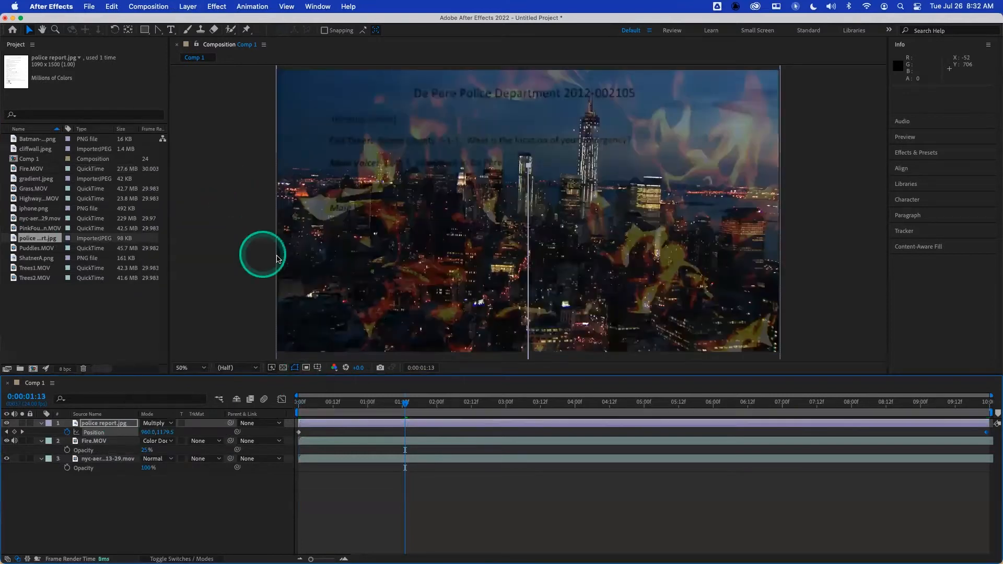
pyautogui.moveTo(366, 407); pyautogui.dragTo(273, 405)
pyautogui.press('space')
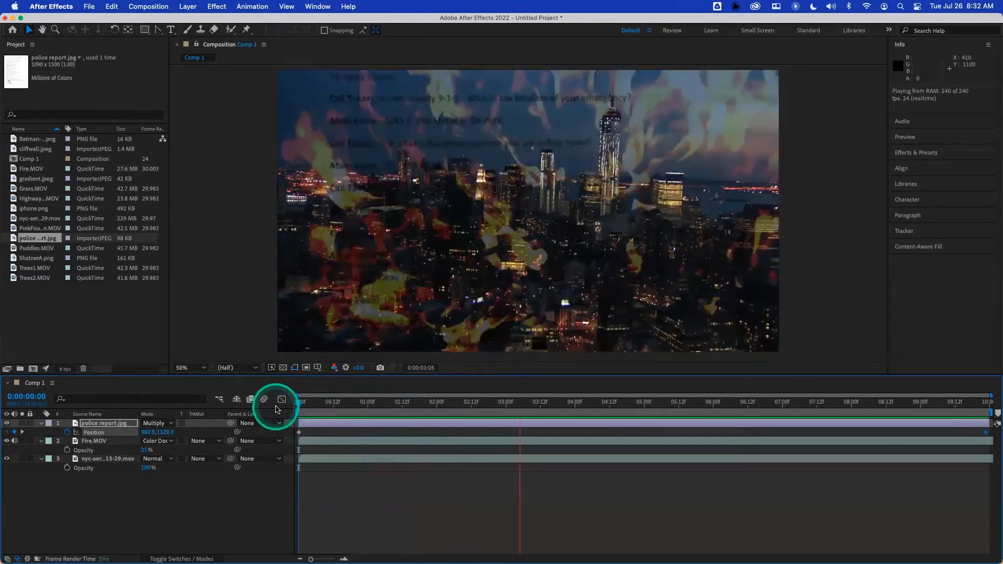
pyautogui.press('space')
pyautogui.click(319, 402)
pyautogui.press('Home')
pyautogui.press('v')
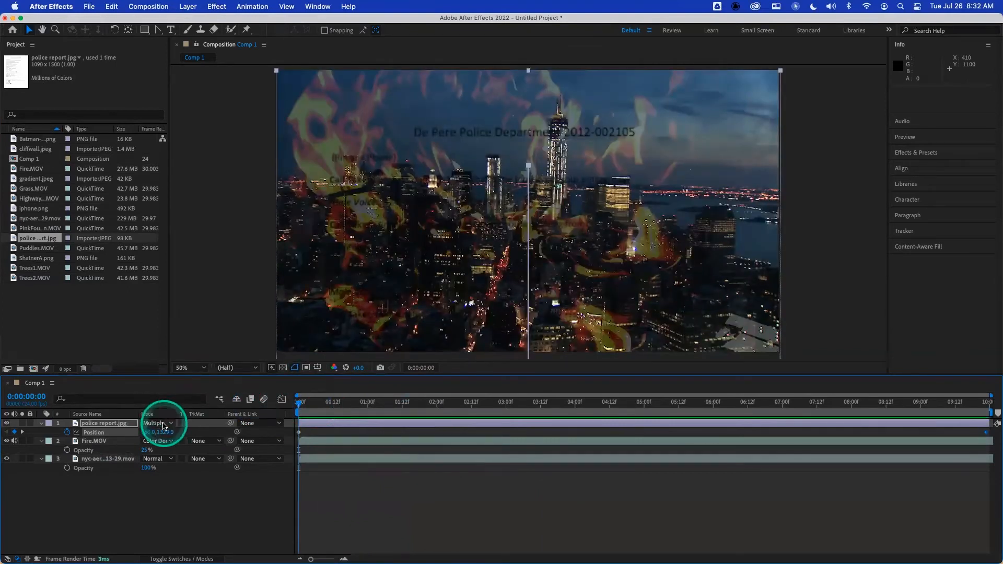
# Try the Add blending mode on the police report layer, and test varying its opacity.
pyautogui.click(167, 423)
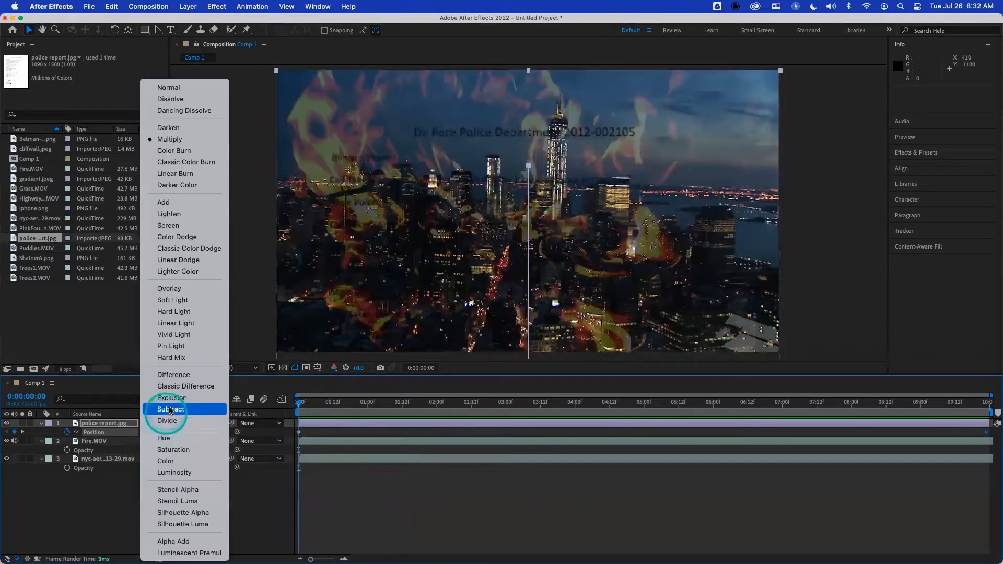
pyautogui.click(187, 203)
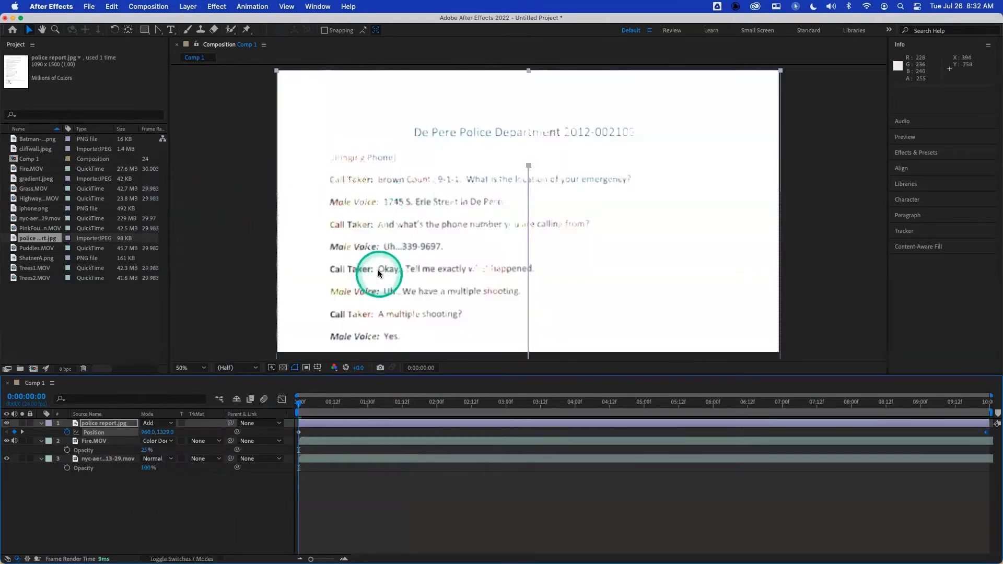
pyautogui.press('t')
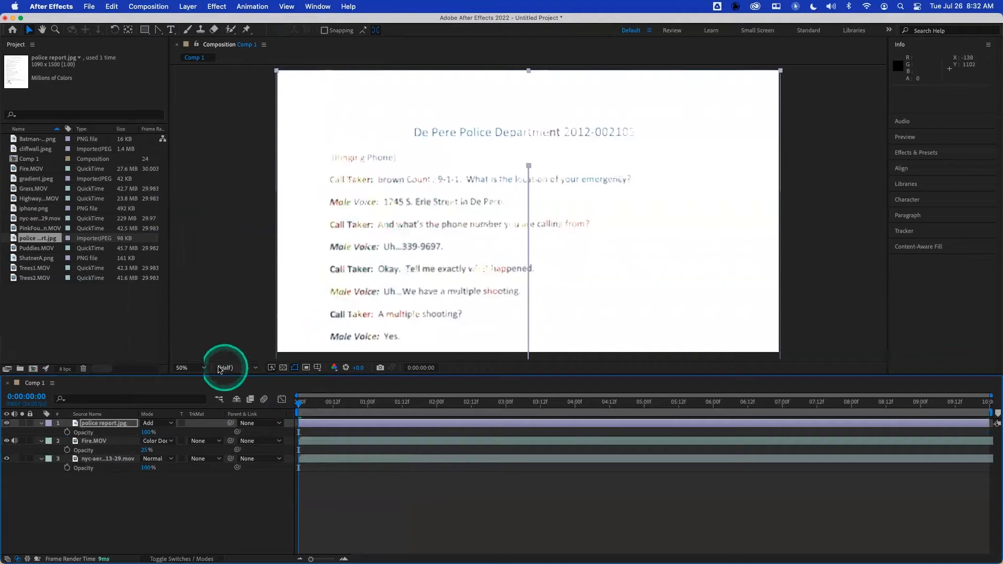
pyautogui.moveTo(147, 432); pyautogui.dragTo(168, 423)
# Set the police report layer's blending mode to Divide, preview the scrolling text repeatedly, and return to the first frame.
pyautogui.click(166, 422)
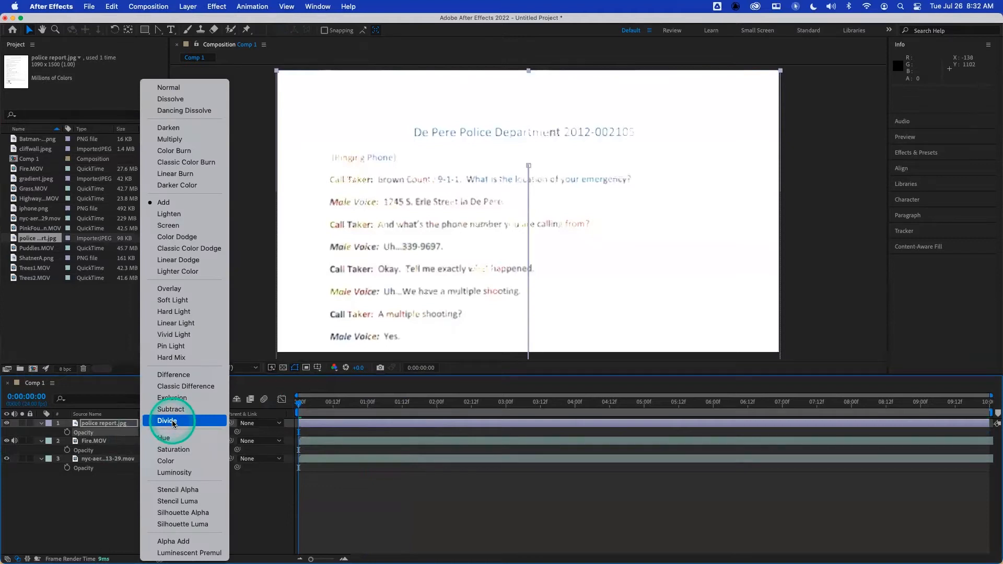
pyautogui.click(174, 422)
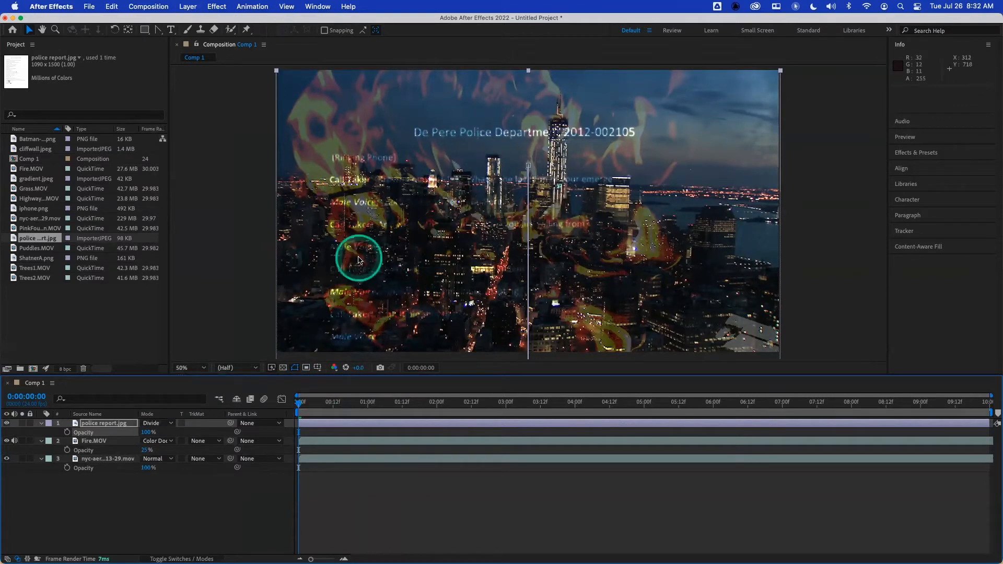
pyautogui.press('space')
pyautogui.press('space')
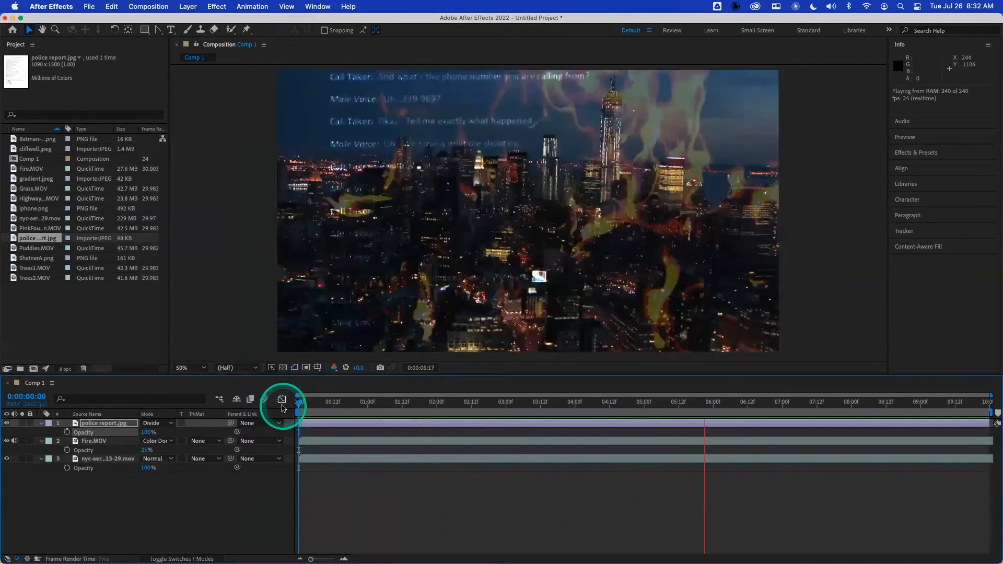
pyautogui.press('space')
pyautogui.moveTo(325, 402); pyautogui.dragTo(286, 402)
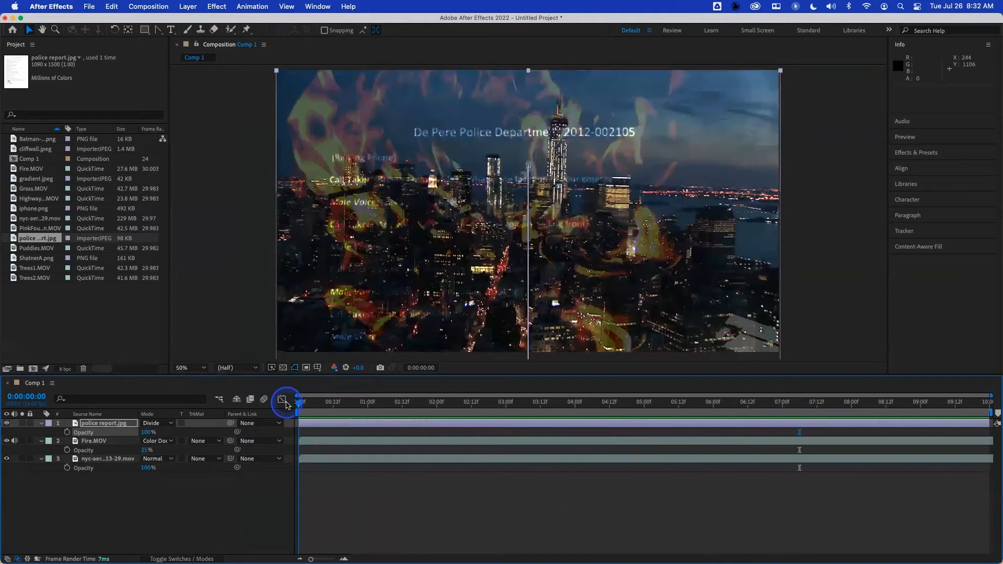
pyautogui.press('space')
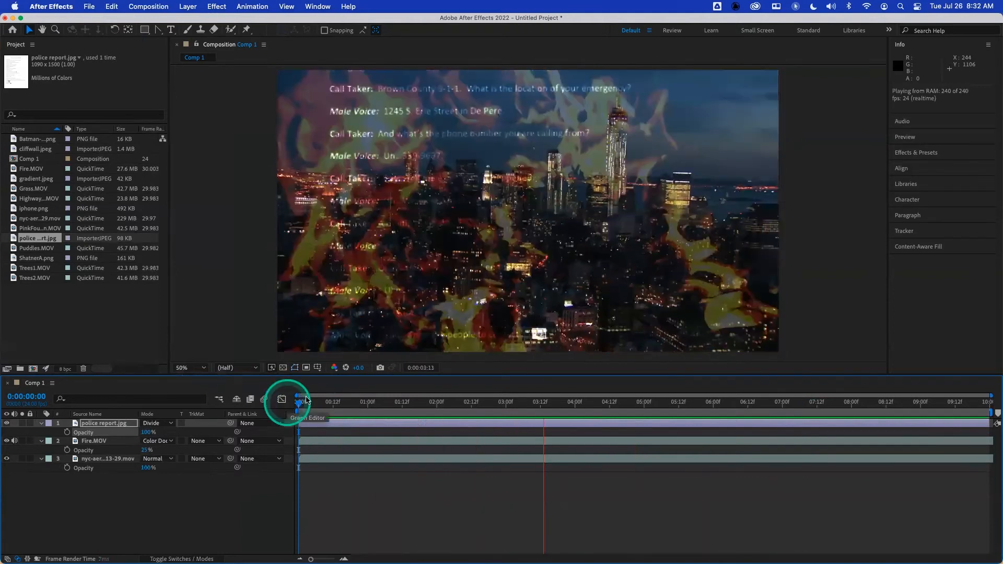
pyautogui.press('space')
pyautogui.moveTo(325, 407); pyautogui.dragTo(264, 407)
pyautogui.press('space')
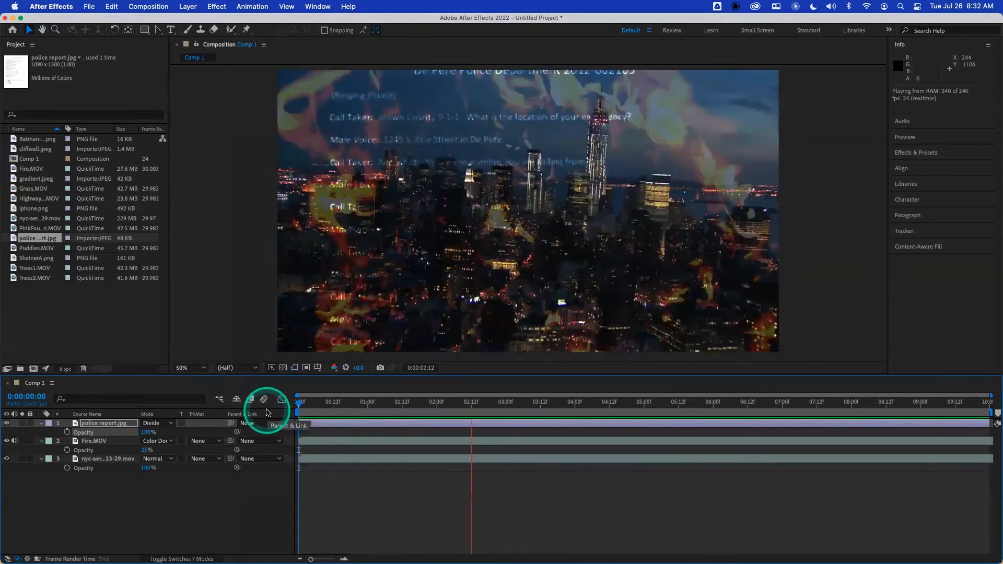
pyautogui.moveTo(327, 404); pyautogui.dragTo(287, 406)
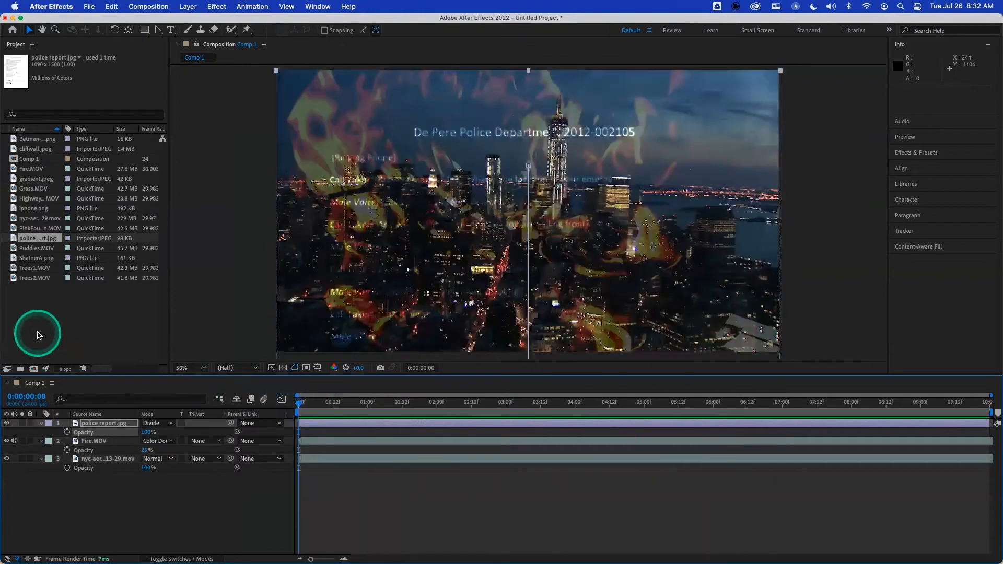
# Switch to Google Chrome and search the web for "police badge".
pyautogui.moveTo(196, 561)
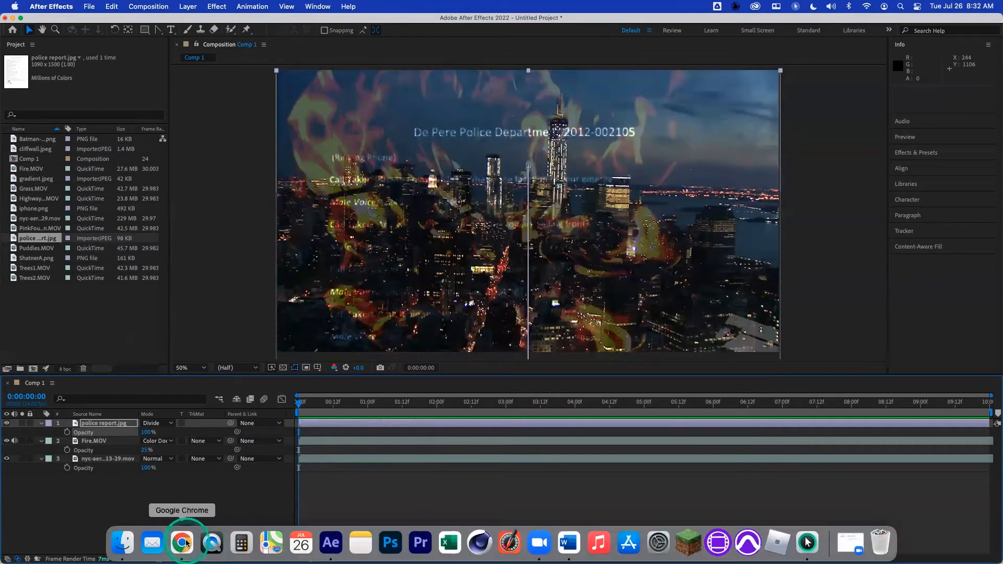
pyautogui.click(186, 543)
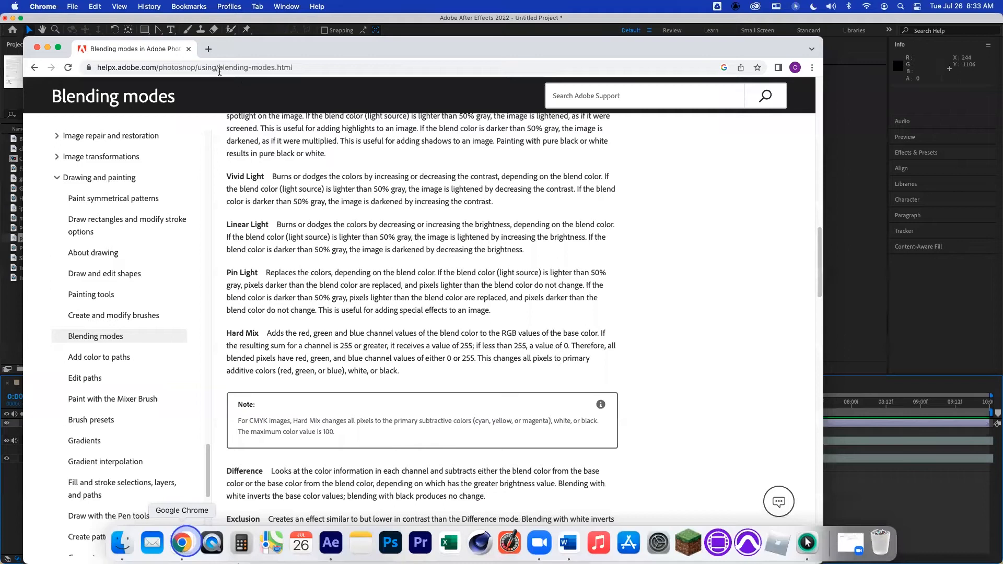
pyautogui.click(203, 67)
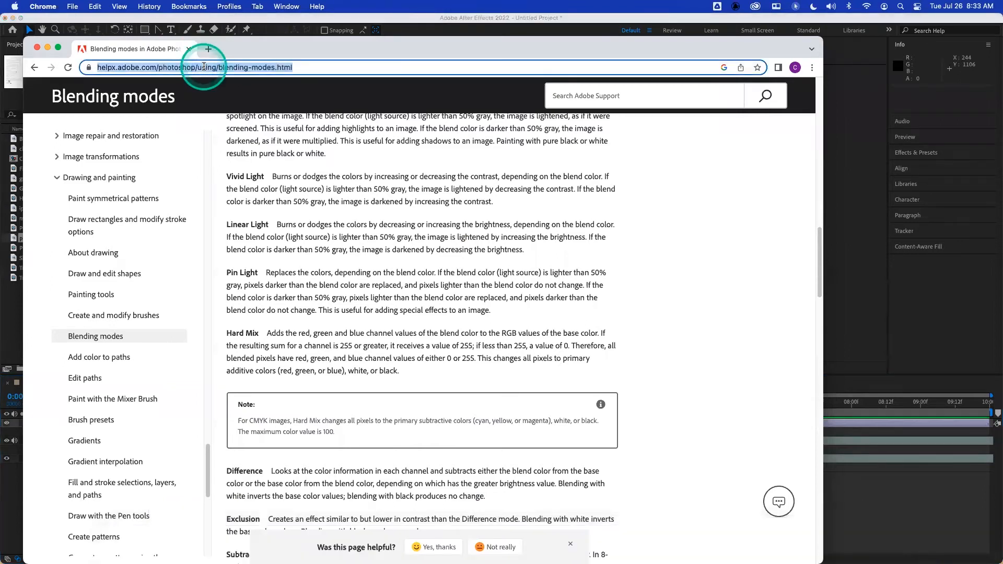
pyautogui.write('police badge')
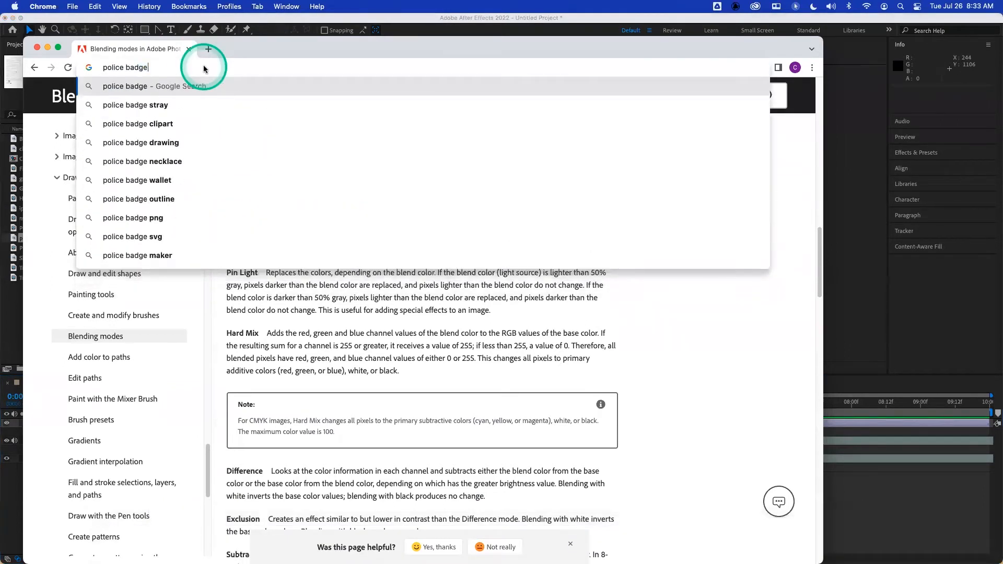
pyautogui.press('Return')
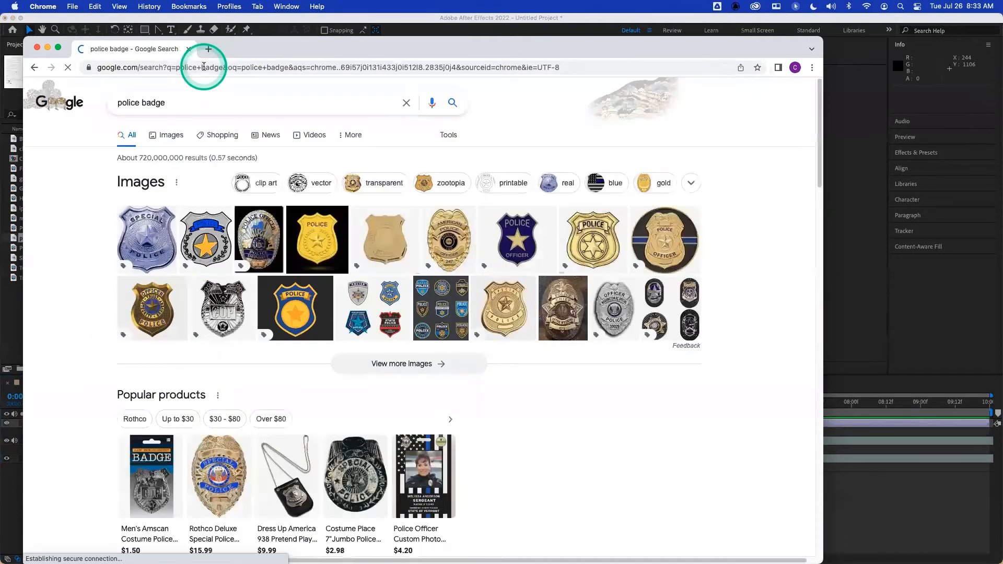
# Refine the web search to "police badge png" and browse the image results.
pyautogui.click(189, 103)
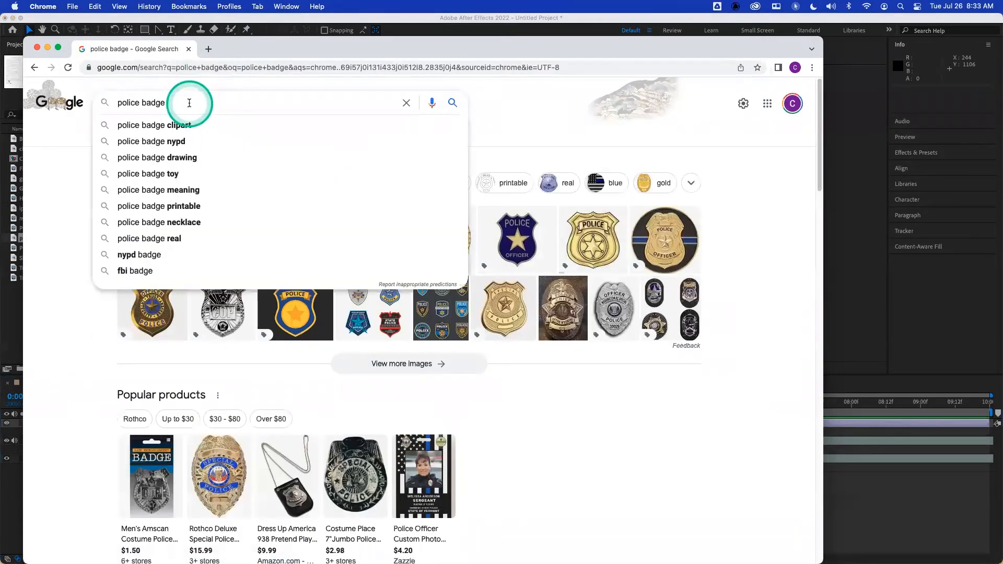
pyautogui.write('png')
pyautogui.press('Return')
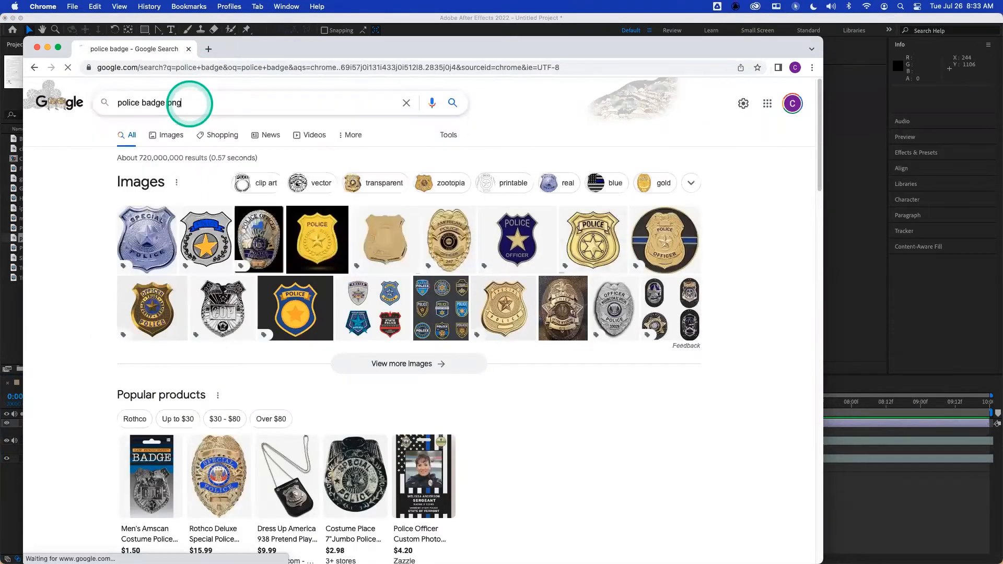
pyautogui.click(177, 137)
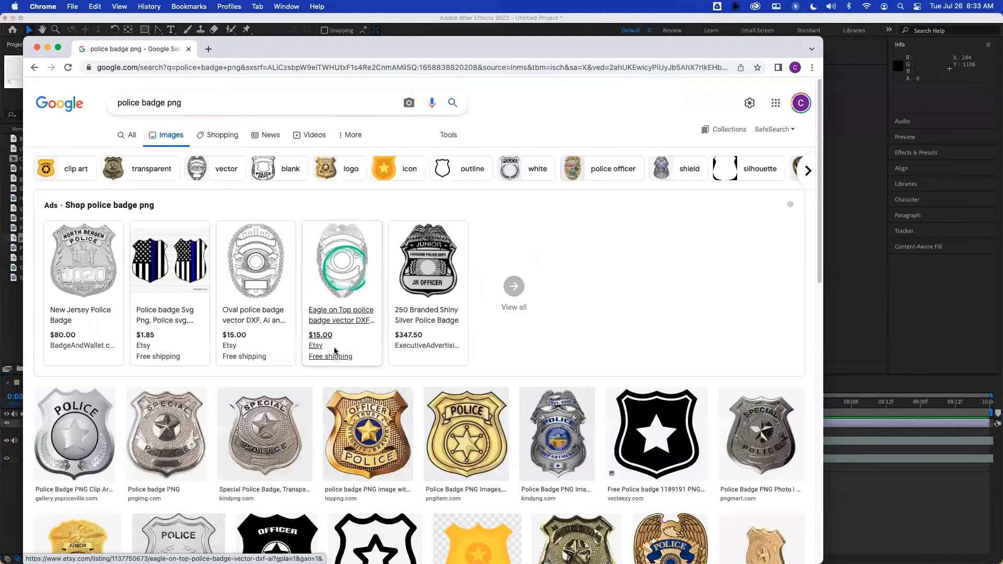
pyautogui.scroll(-1, 336, 351)
pyautogui.scroll(-1, 186, 366)
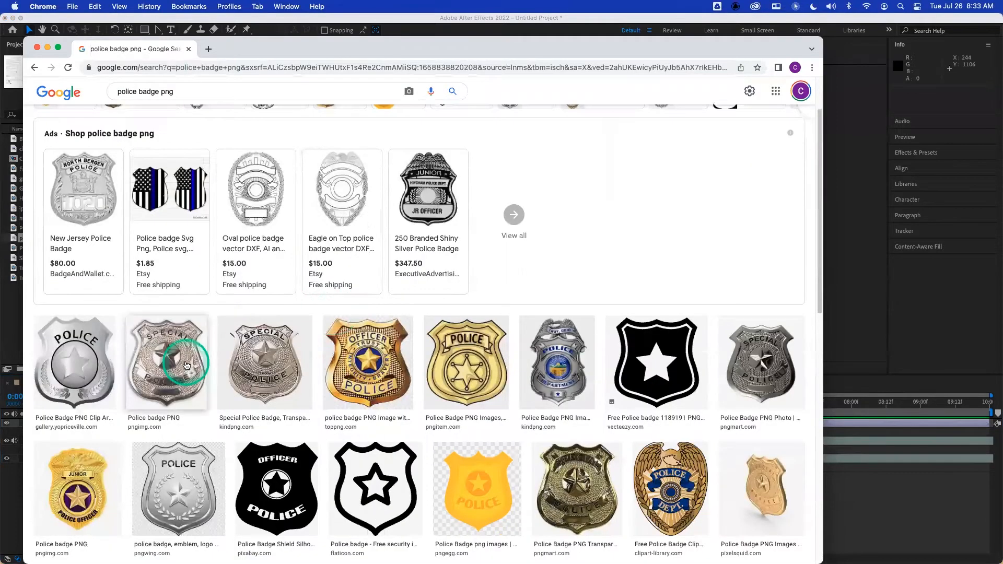
# Open the silver Special Police badge image from pngimg.com in a new tab and save it to the Desktop as badge.
pyautogui.click(187, 366)
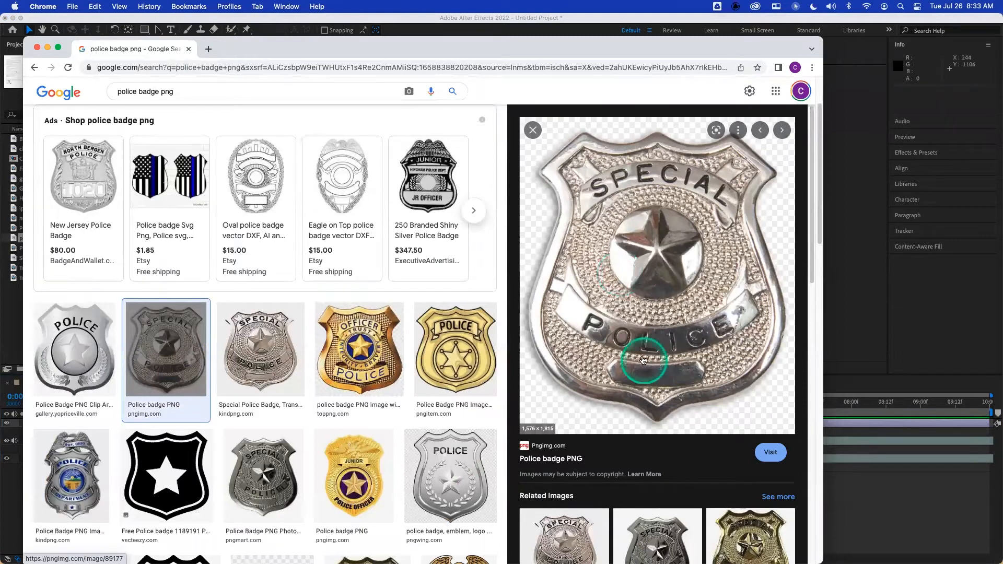
pyautogui.rightClick(640, 267)
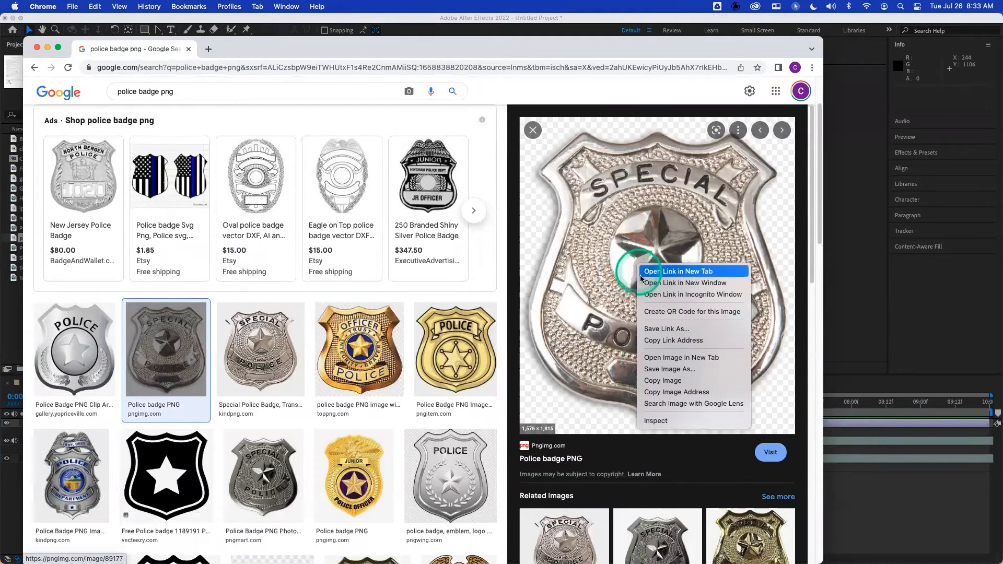
pyautogui.click(672, 357)
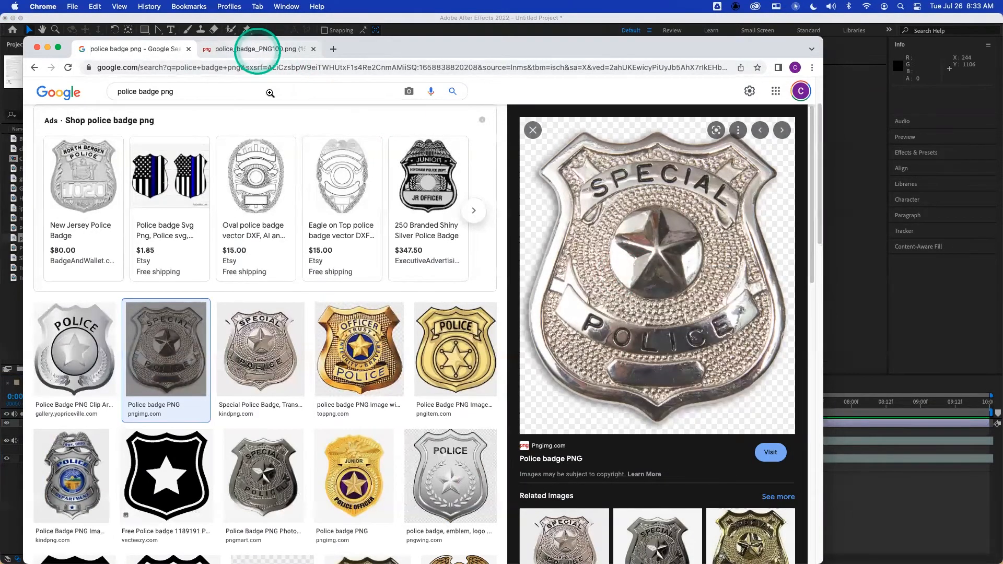
pyautogui.click(257, 49)
pyautogui.rightClick(418, 235)
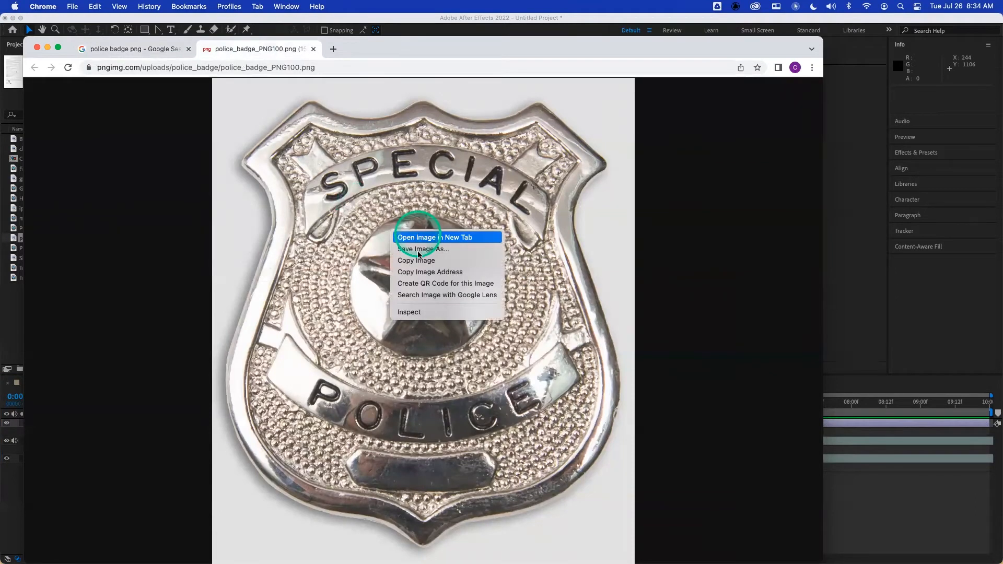
pyautogui.click(420, 248)
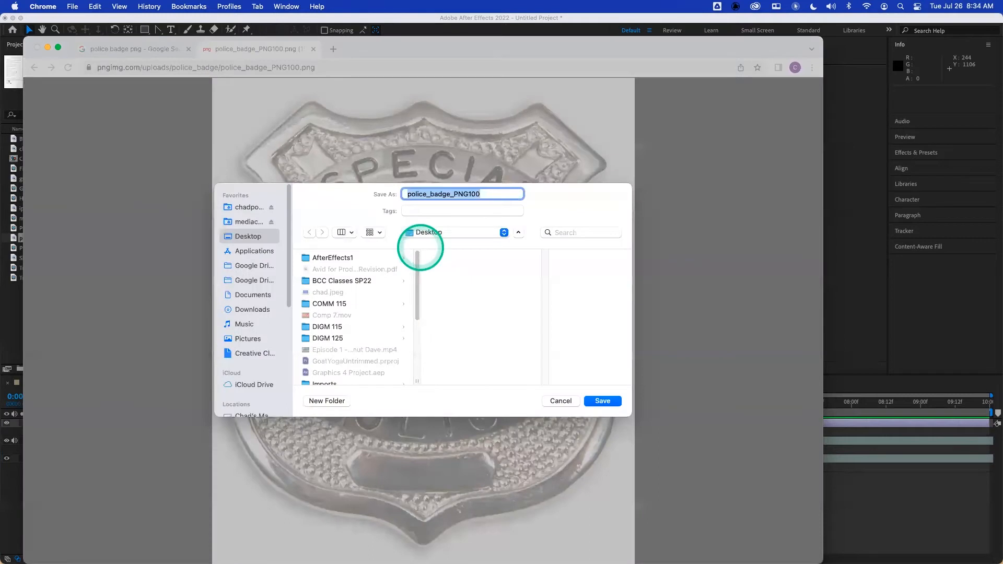
pyautogui.press('Return')
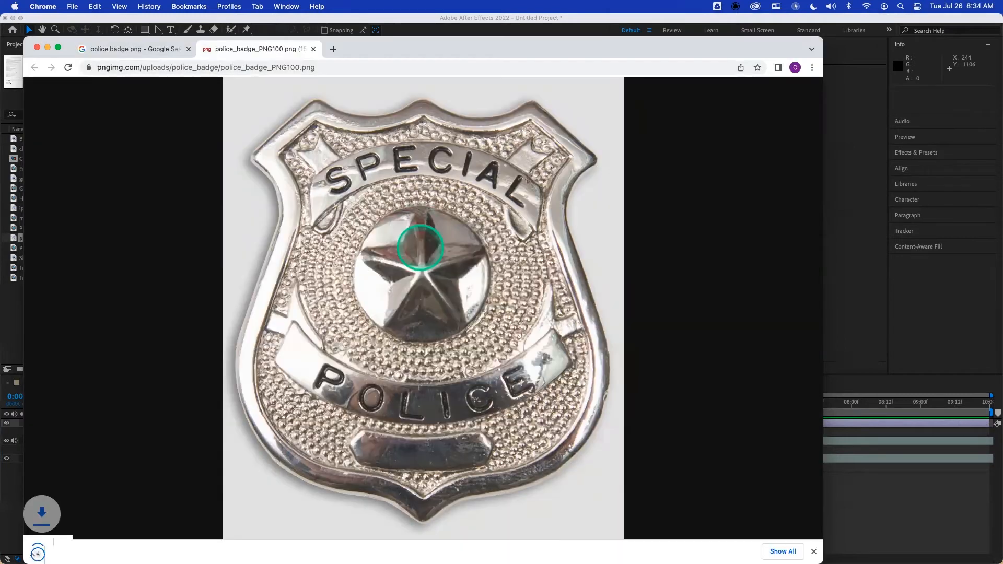
# Switch back to After Effects, import badge.png from the Desktop, and place it as the top layer of Comp 1.
pyautogui.click(14, 324)
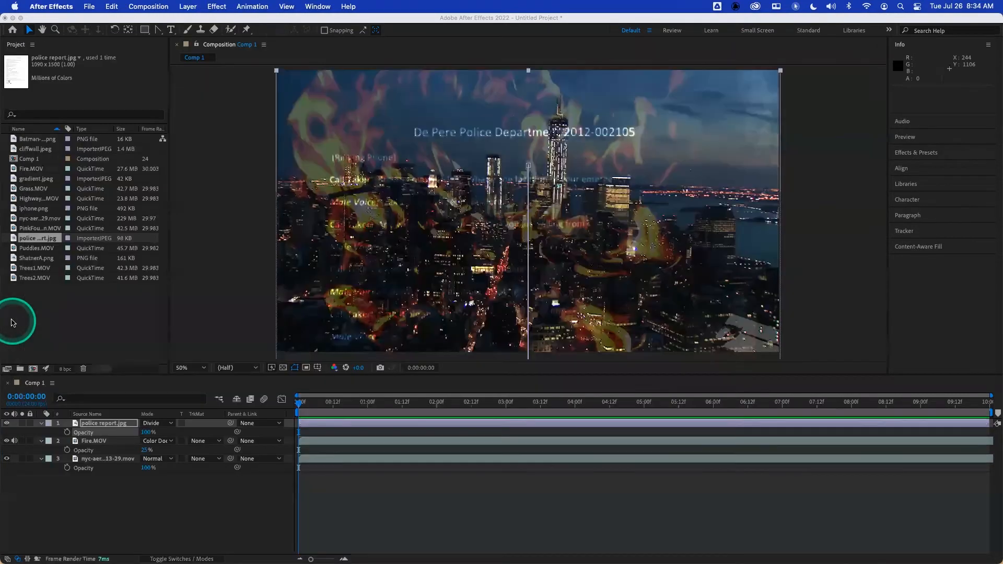
pyautogui.doubleClick(26, 310)
pyautogui.click(256, 116)
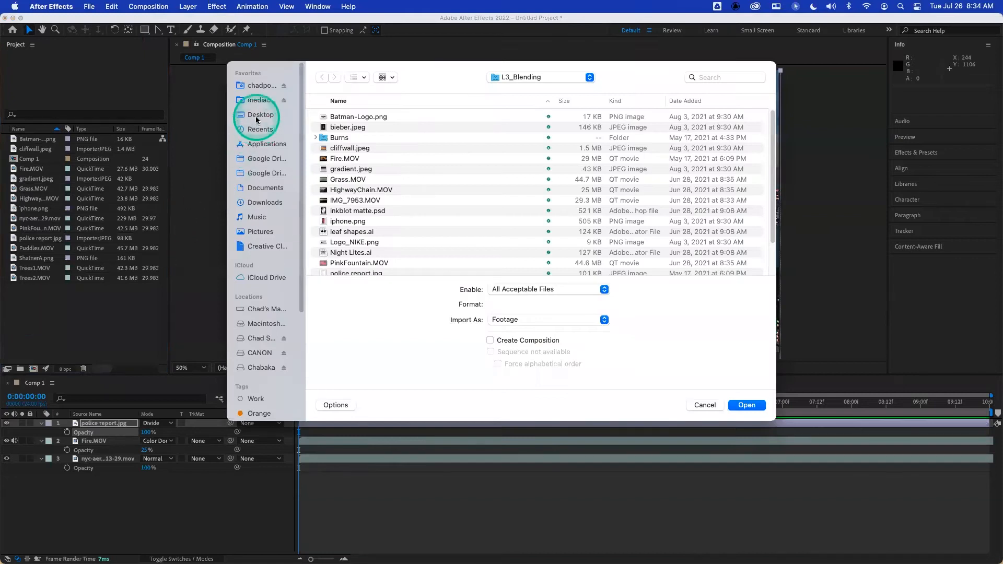
pyautogui.doubleClick(344, 137)
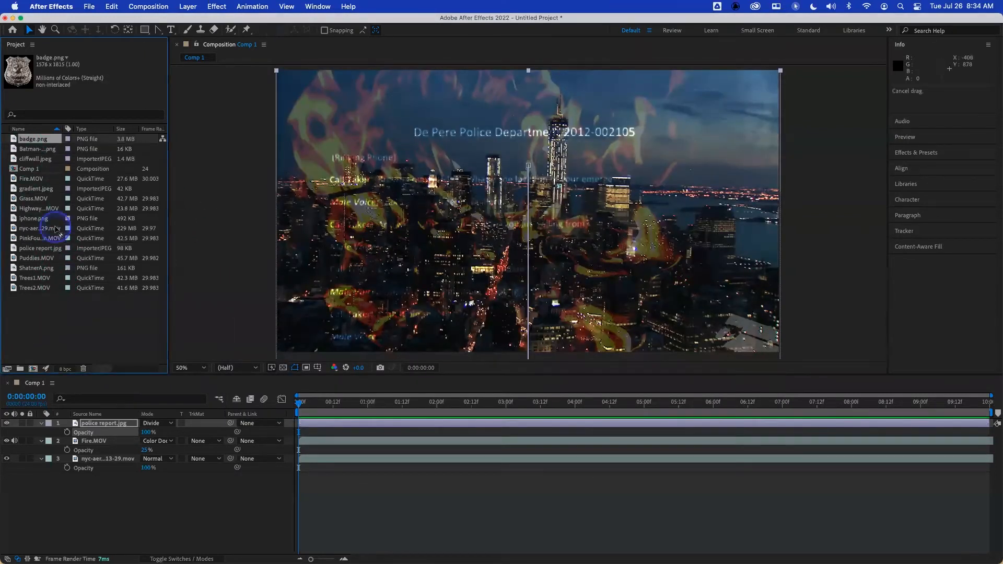
pyautogui.moveTo(78, 415); pyautogui.dragTo(76, 422)
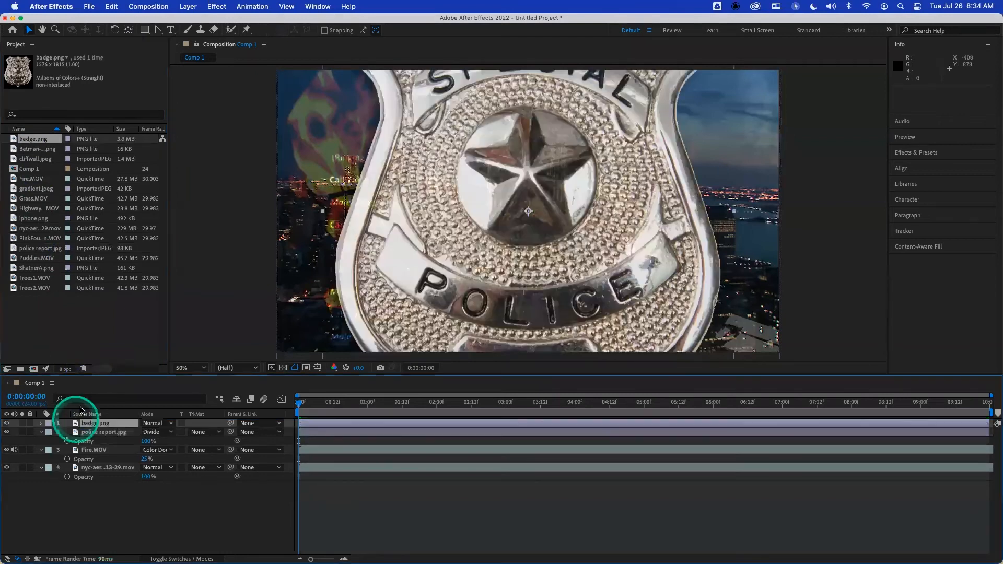
# Scale the badge layer down to 64% so it fits the composition's height.
pyautogui.click(408, 283)
pyautogui.press('.')
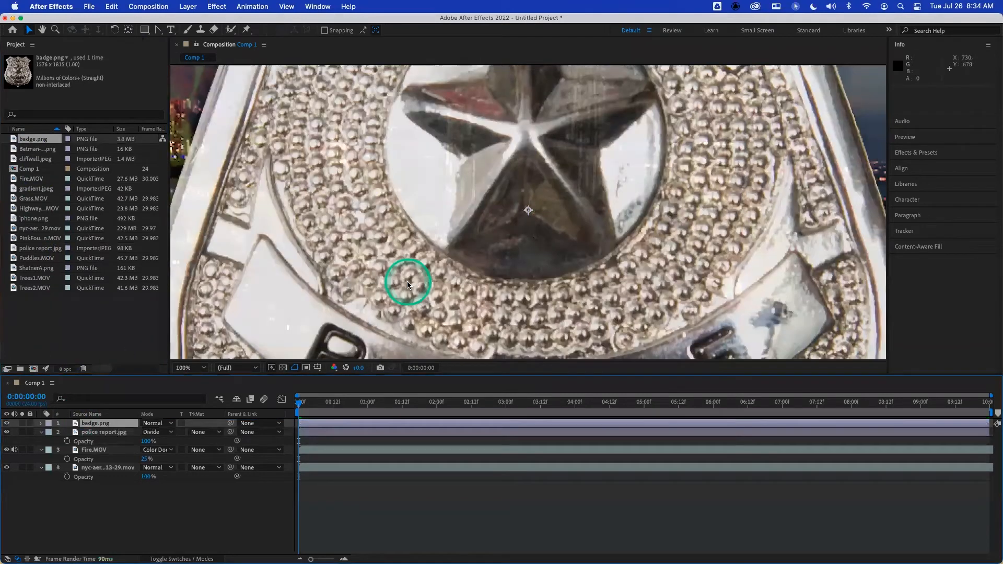
pyautogui.press(',')
pyautogui.press(',')
pyautogui.press(',')
pyautogui.press(',')
pyautogui.press('s')
pyautogui.moveTo(155, 434); pyautogui.dragTo(140, 432)
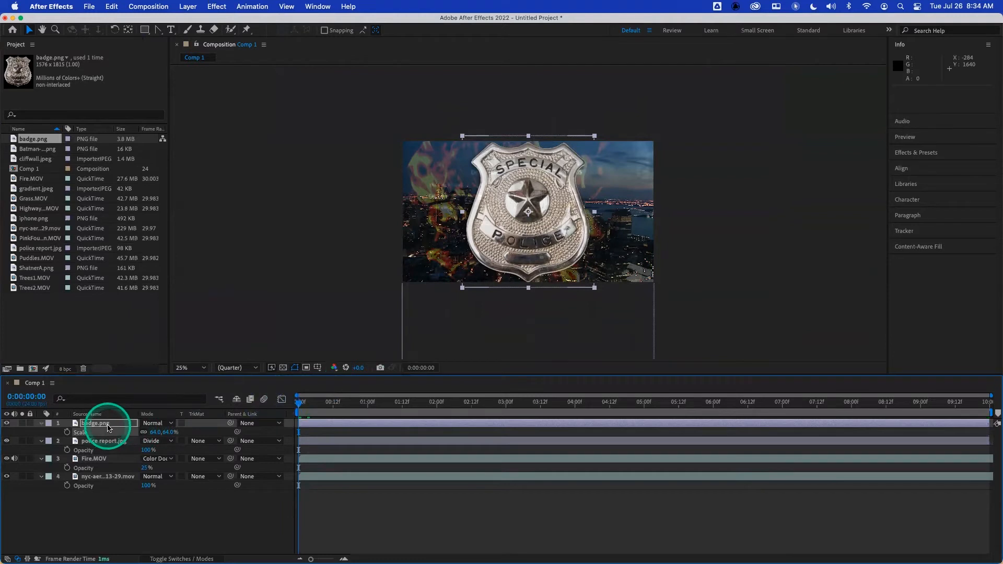
# Try successive blending modes on the badge layer, cycling from Normal through Darken, Add and Classic Color Dodge to Pin Light.
pyautogui.hotkey('shift', '=')
pyautogui.hotkey('shift', '=')
pyautogui.hotkey('shift', '=')
pyautogui.hotkey('shift', '=')
pyautogui.hotkey('shift', '=')
pyautogui.hotkey('shift', '=')
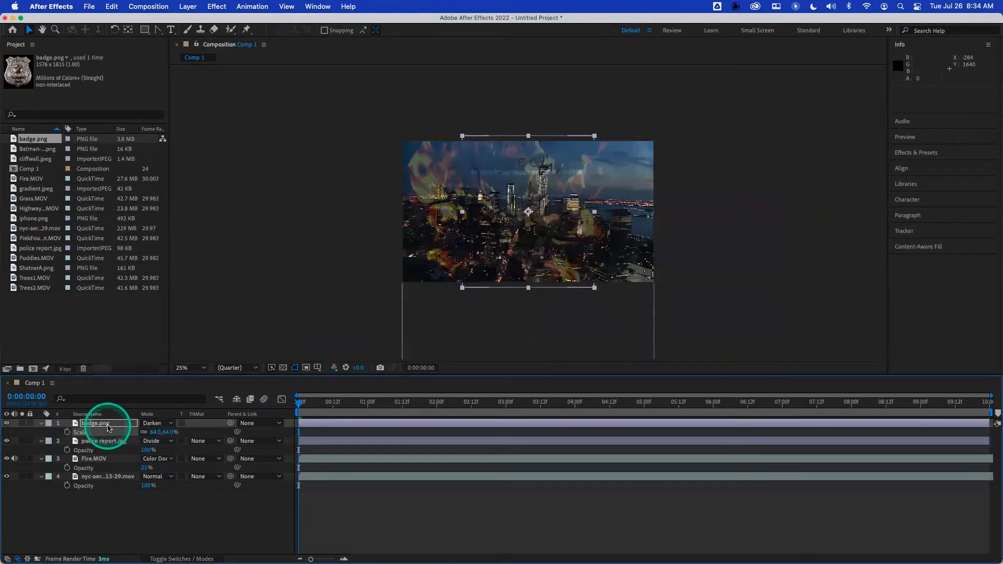
pyautogui.hotkey('shift', '=')
pyautogui.hotkey('shift', '=')
pyautogui.hotkey('shift', '=')
pyautogui.hotkey('shift', '=')
pyautogui.hotkey('shift', '=')
pyautogui.hotkey('shift', '=')
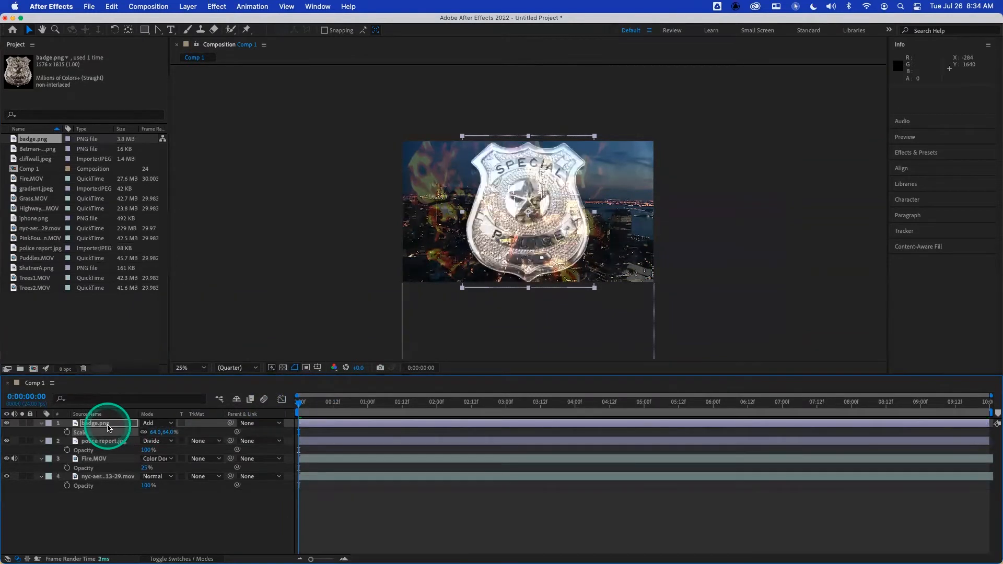
pyautogui.hotkey('shift', '=')
pyautogui.hotkey('shift', '=')
pyautogui.hotkey('shift', '=')
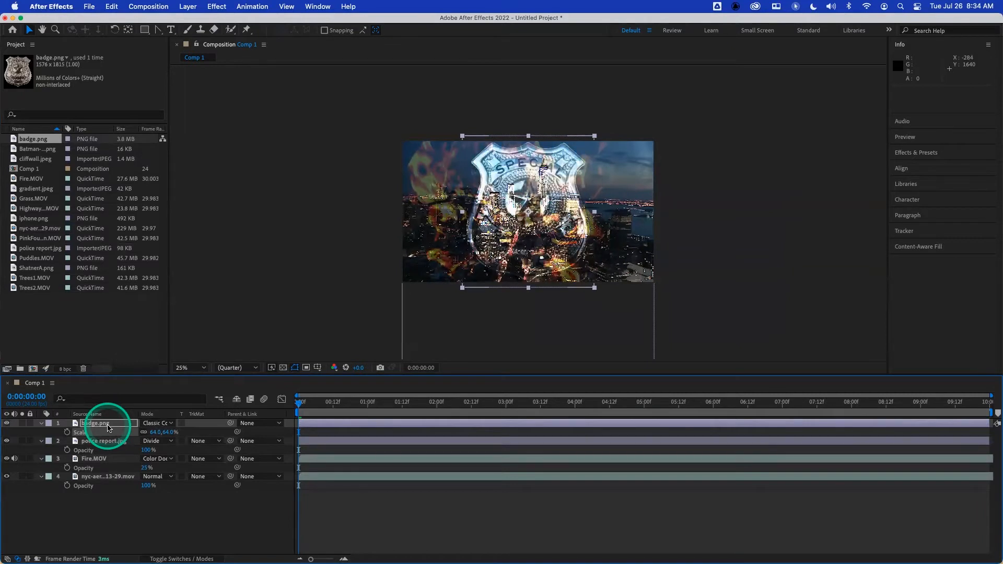
pyautogui.hotkey('shift', '-')
pyautogui.hotkey('shift', '-')
pyautogui.hotkey('shift', '=')
pyautogui.hotkey('shift', '=')
pyautogui.hotkey('shift', '=')
pyautogui.hotkey('shift', '=')
pyautogui.hotkey('shift', '=')
pyautogui.hotkey('shift', '=')
pyautogui.hotkey('shift', '=')
pyautogui.hotkey('shift', '=')
pyautogui.hotkey('shift', '=')
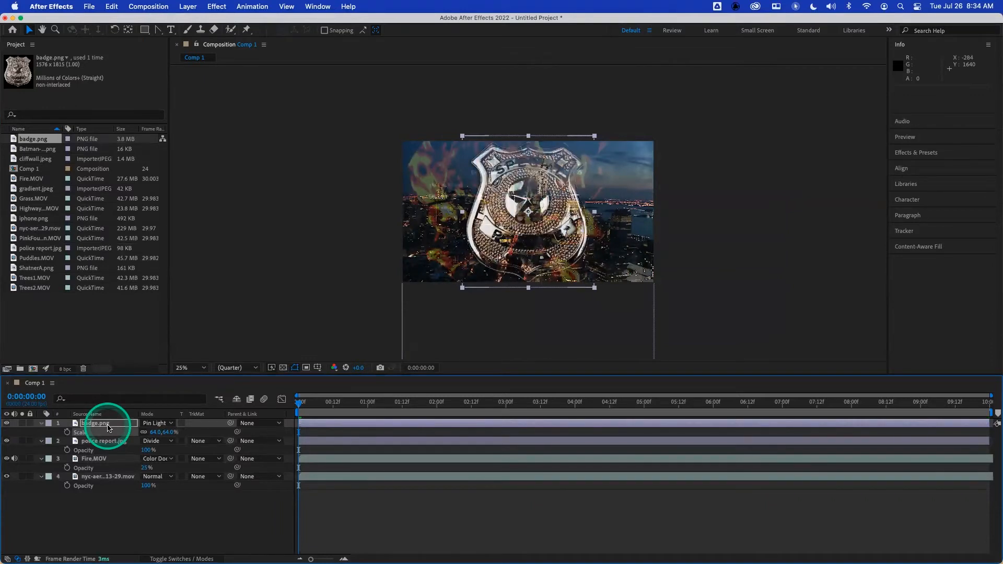
pyautogui.click(155, 423)
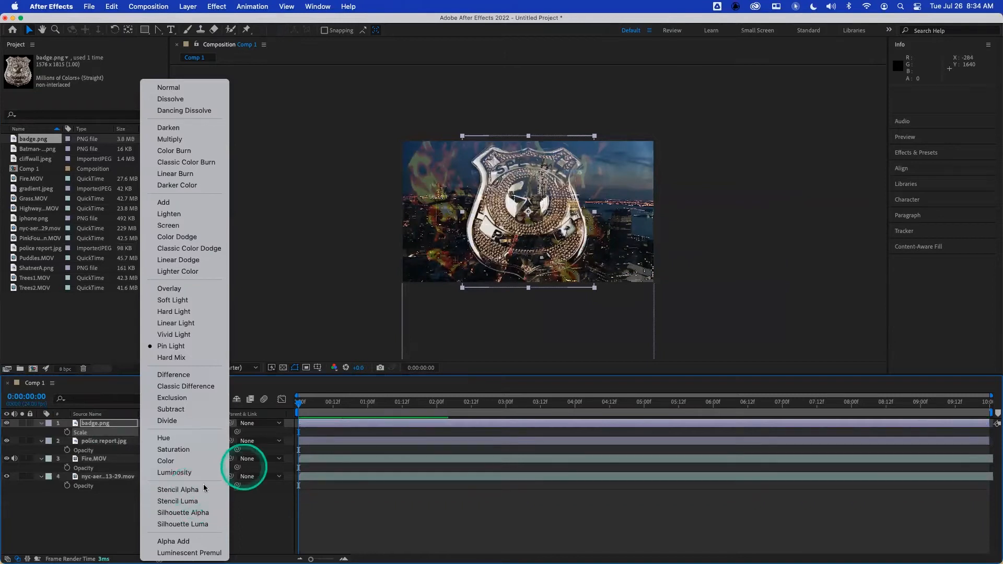
pyautogui.click(88, 520)
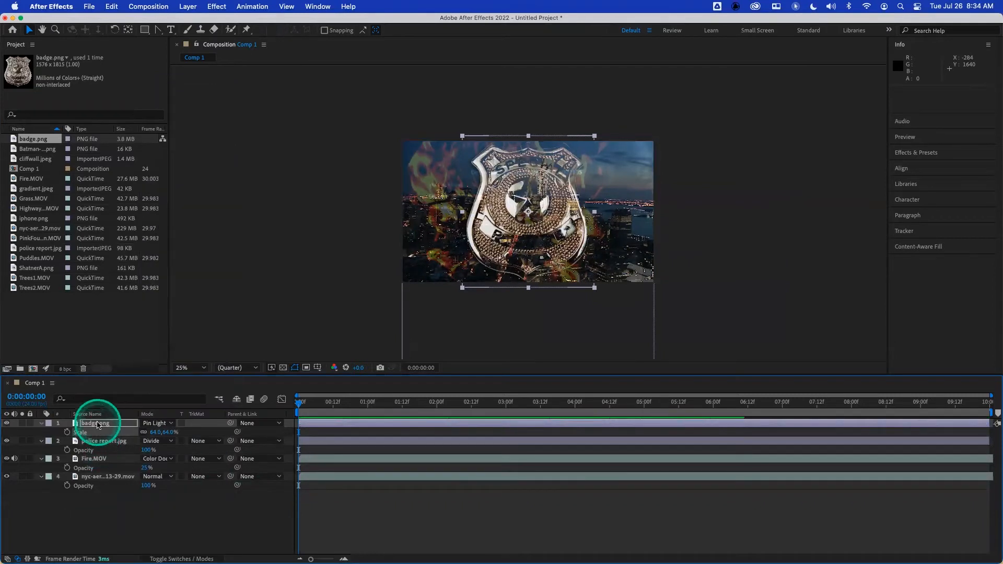
# Inspect the badge layer on its own with the transparency grid shown, and return to the Comp 1 view.
pyautogui.doubleClick(98, 425)
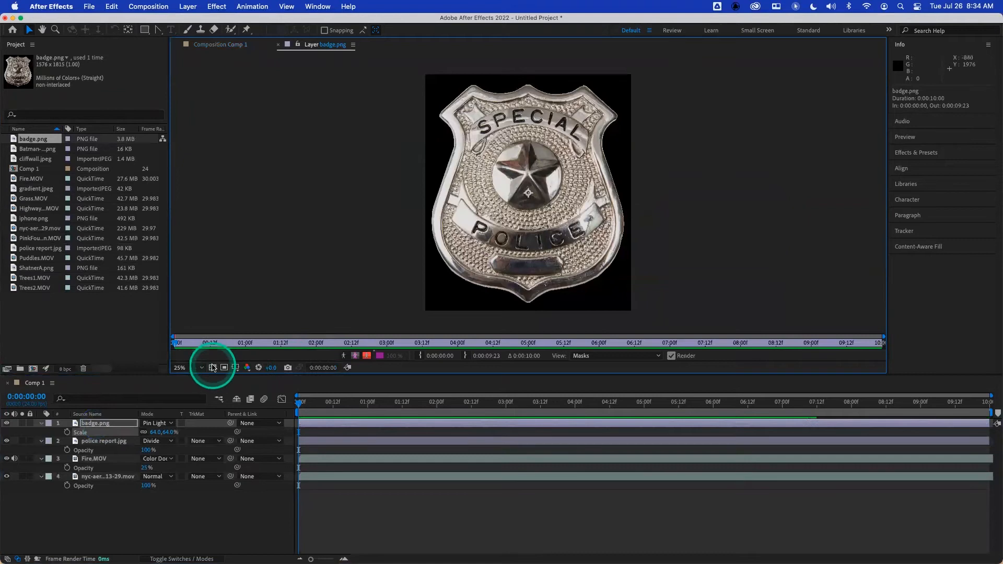
pyautogui.click(212, 368)
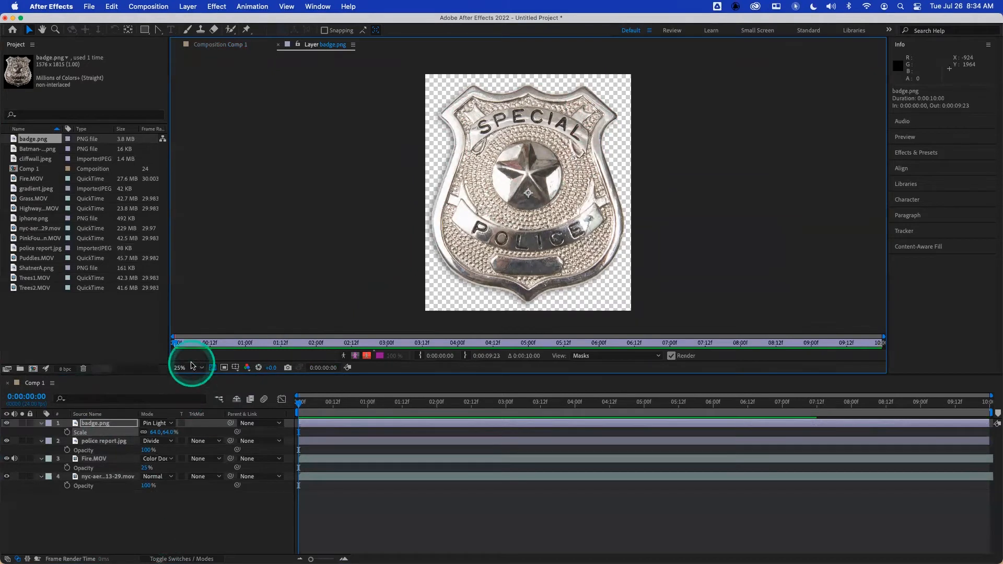
pyautogui.click(219, 44)
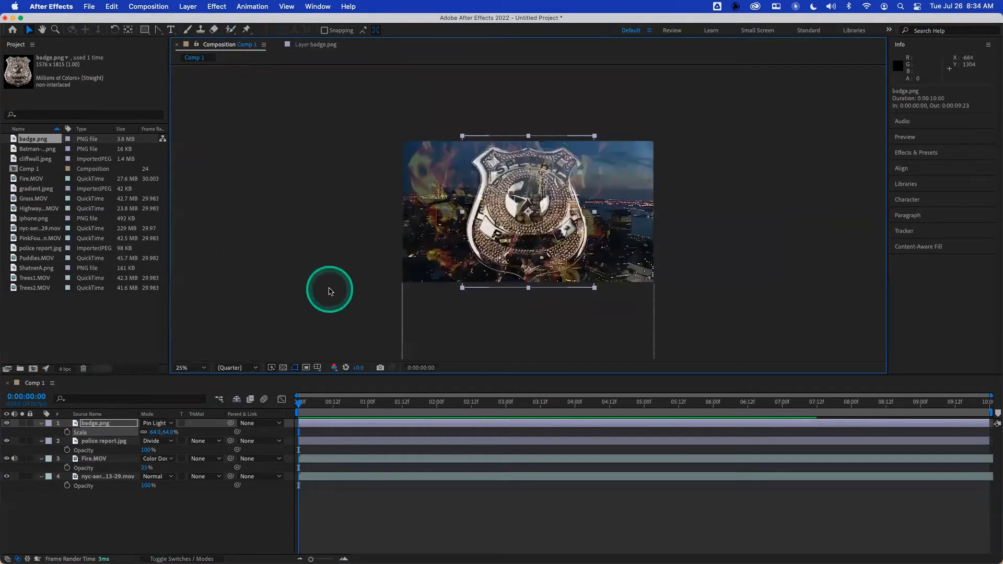
# Set the badge layer's blending mode to Stencil Alpha and preview the composite from the first frame.
pyautogui.click(160, 423)
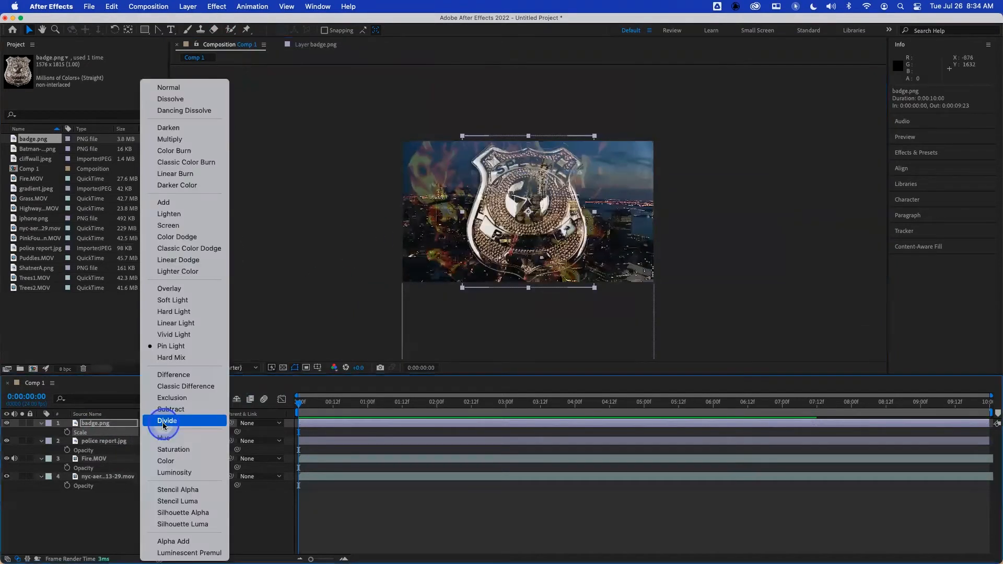
pyautogui.click(184, 491)
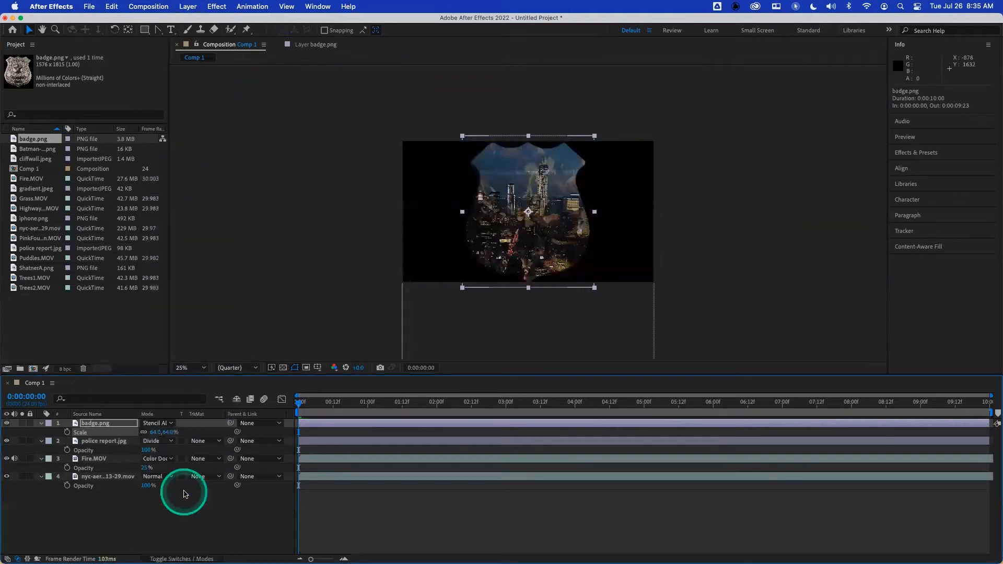
pyautogui.press('.')
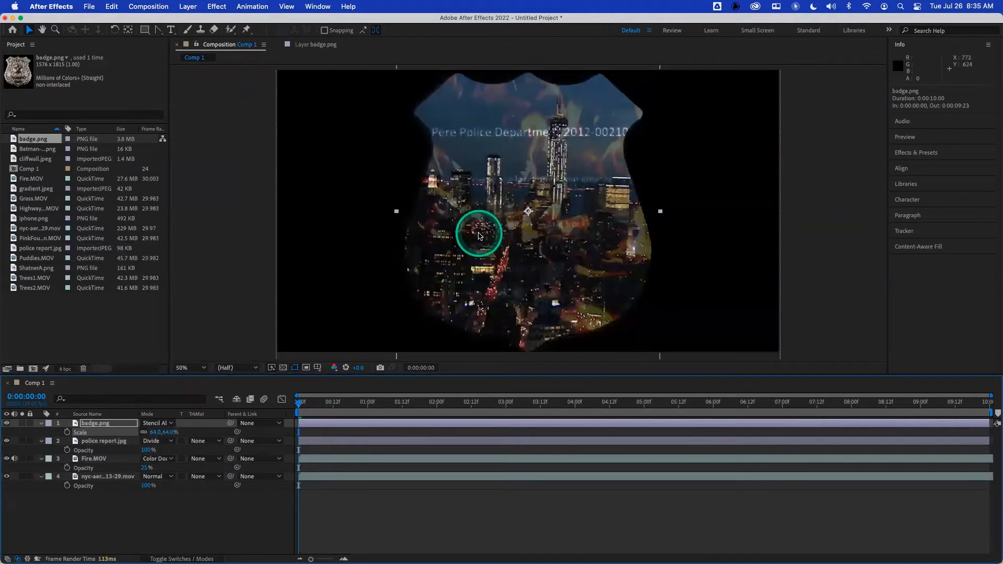
pyautogui.moveTo(336, 400); pyautogui.dragTo(266, 408)
pyautogui.press('space')
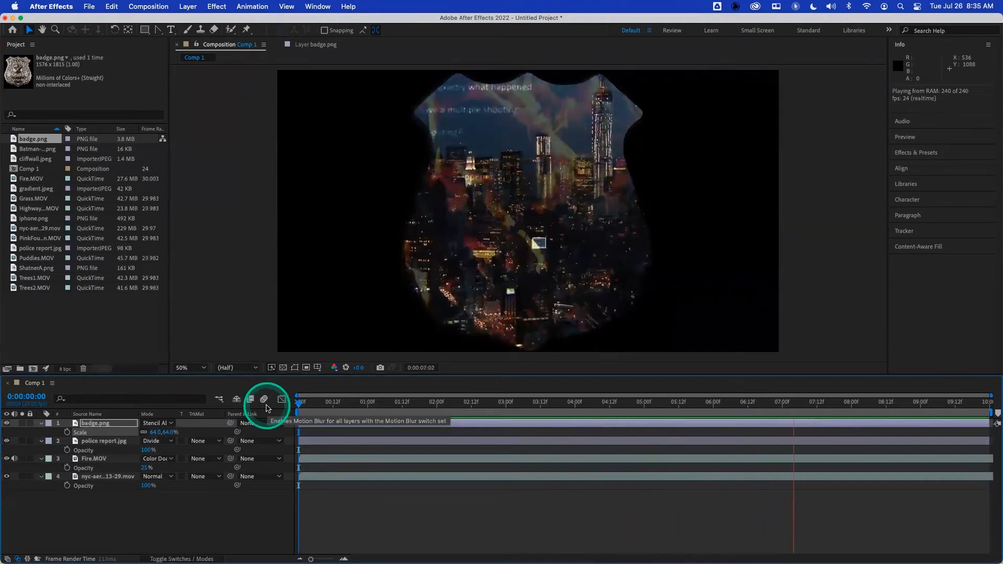
pyautogui.press('space')
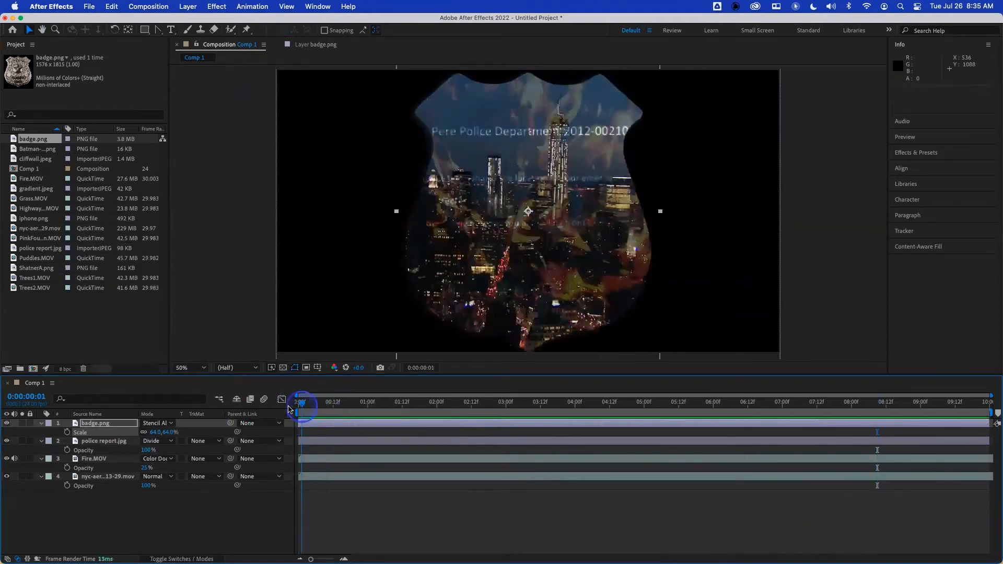
# Try different sizes for the badge stencil, scaling it to 81% and down to 50%.
pyautogui.moveTo(151, 432)
pyautogui.mouseDown()
pyautogui.moveTo(197, 431)
pyautogui.moveTo(162, 431)
pyautogui.mouseUp()
pyautogui.click(111, 424)
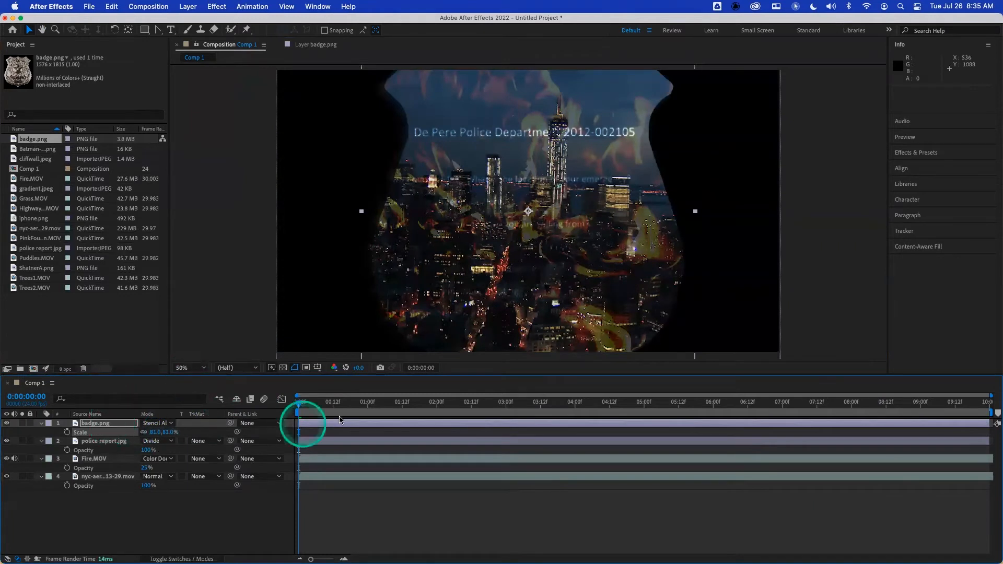
pyautogui.click(157, 432)
pyautogui.moveTo(156, 432); pyautogui.dragTo(343, 317)
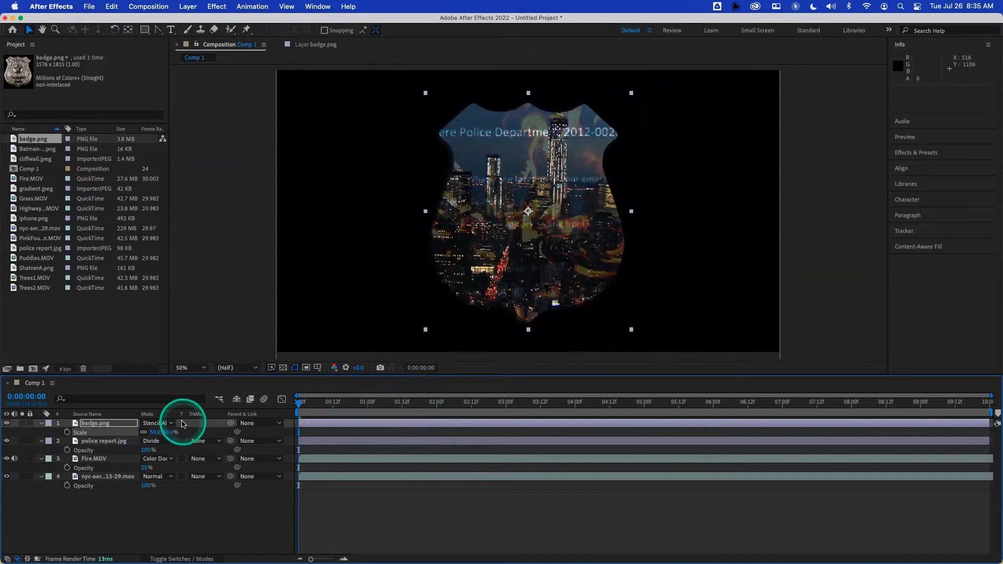
# Scale the badge layer up to 188% and set a Scale keyframe at 3 seconds.
pyautogui.moveTo(155, 435); pyautogui.dragTo(224, 430)
pyautogui.moveTo(320, 401); pyautogui.dragTo(506, 410)
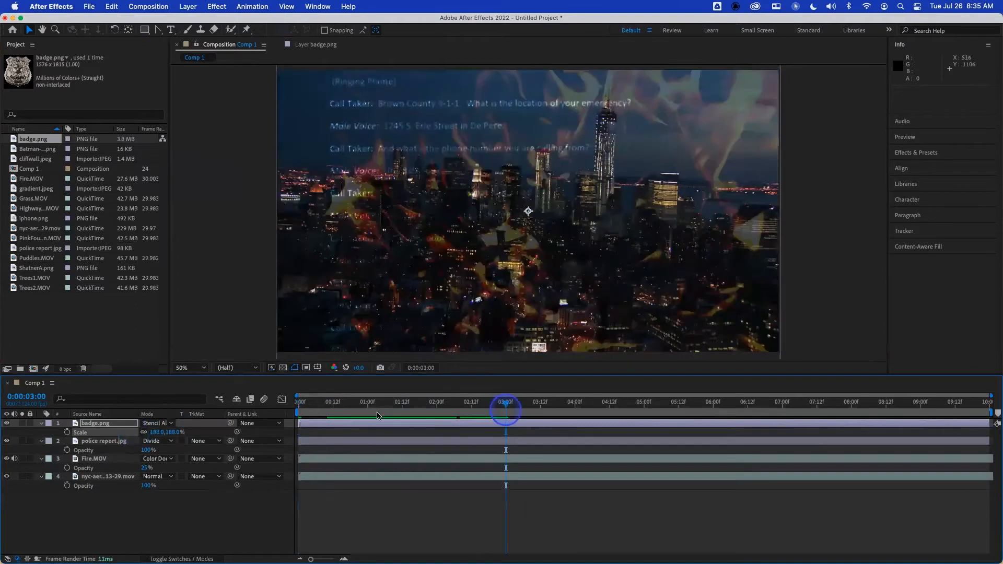
pyautogui.click(67, 432)
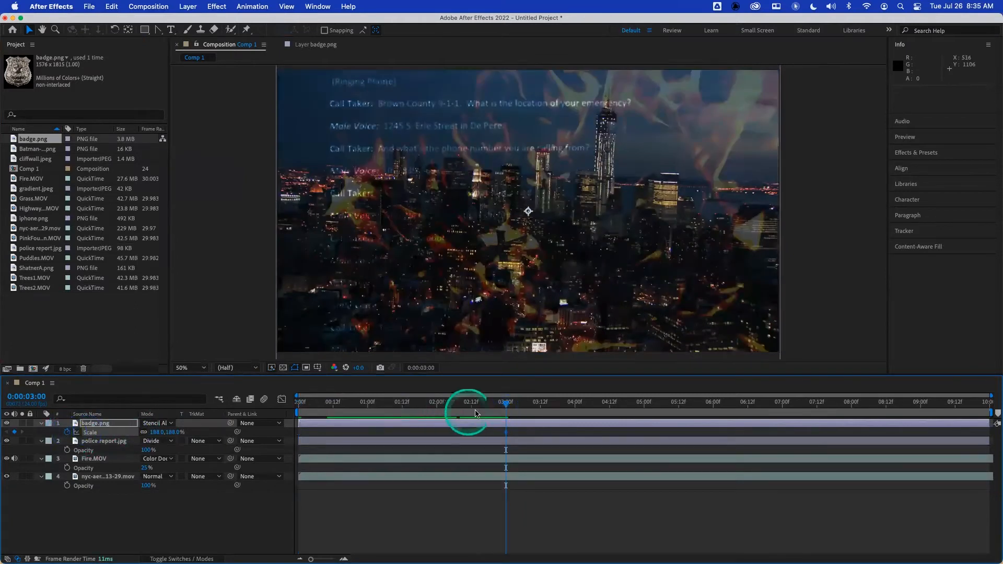
# Try a Scale keyframe of 0% at 6 seconds on the badge layer and preview the shrinking stencil.
pyautogui.click(713, 403)
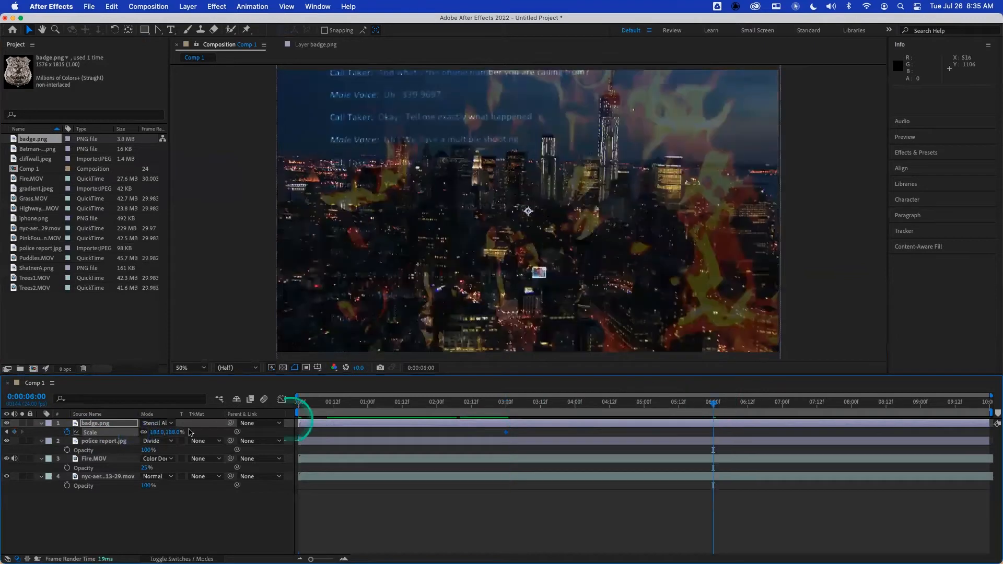
pyautogui.click(157, 432)
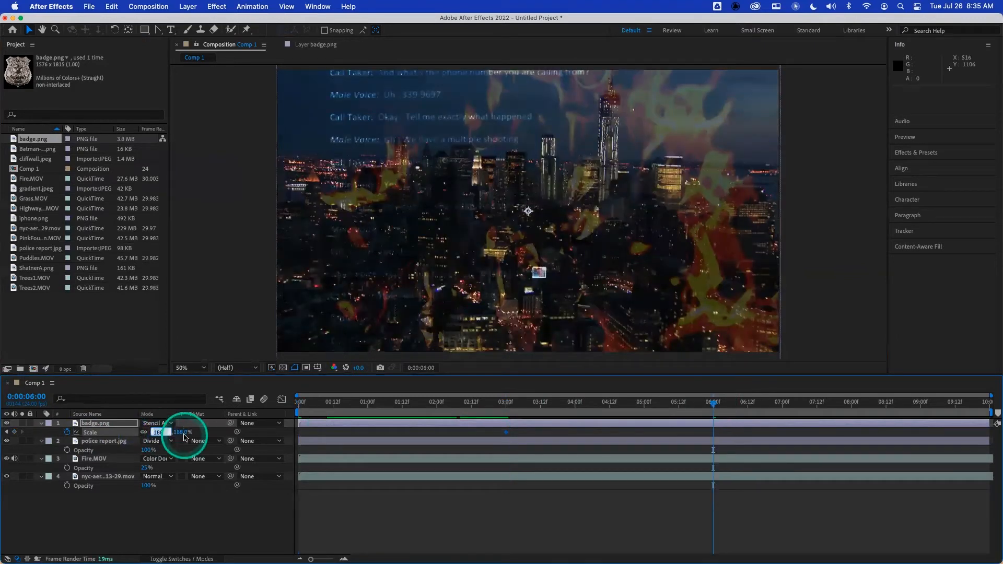
pyautogui.write('0')
pyautogui.press('Return')
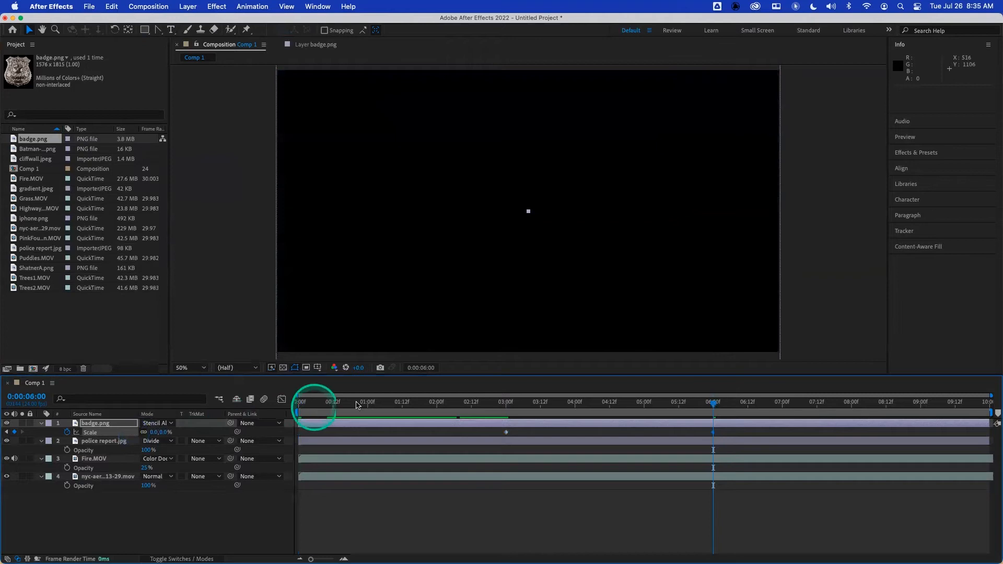
pyautogui.click(425, 403)
pyautogui.click(365, 409)
pyautogui.press('space')
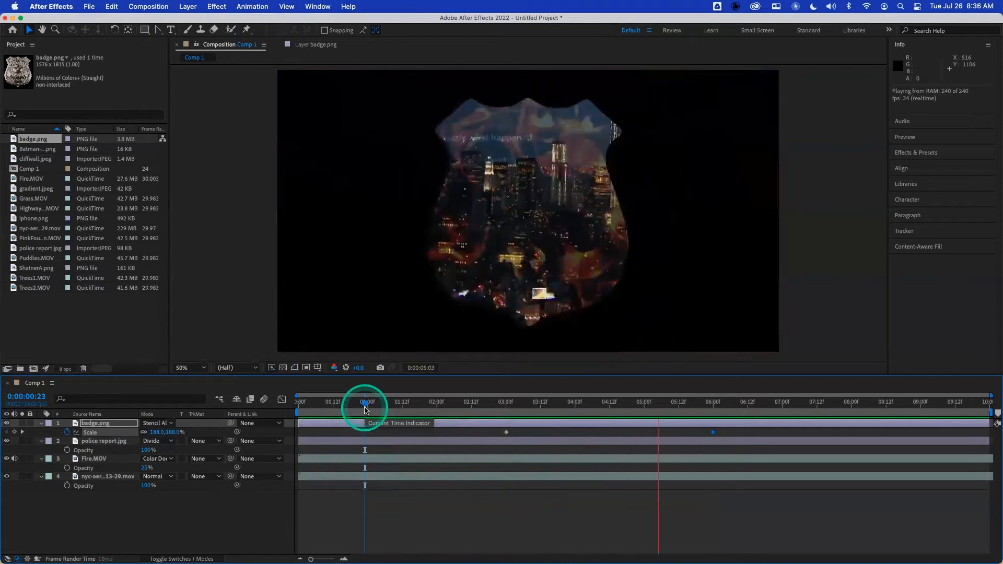
pyautogui.press('space')
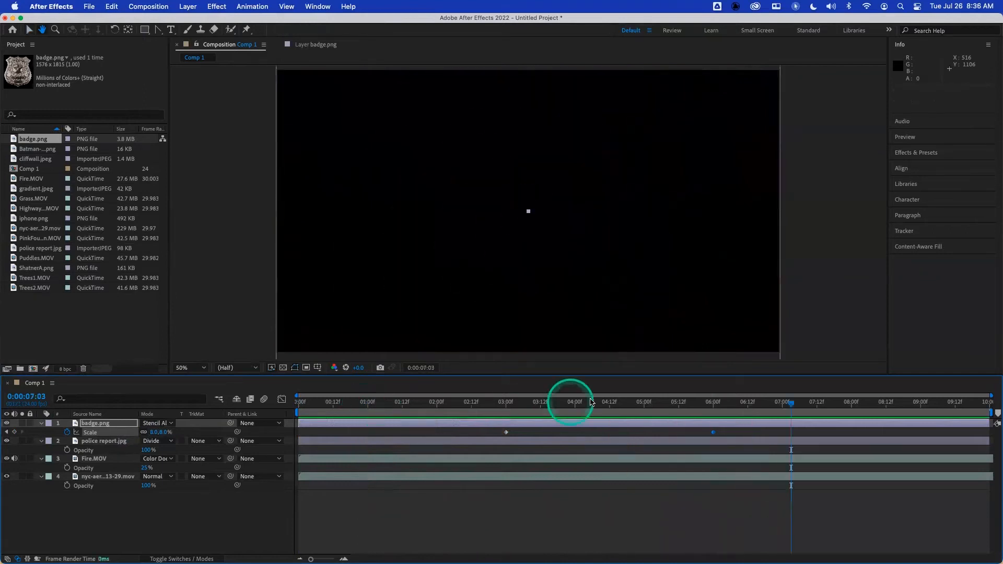
# Change the badge layer's Scale keyframe at 6 seconds to 60%, then reduce it to 50%.
pyautogui.click(715, 404)
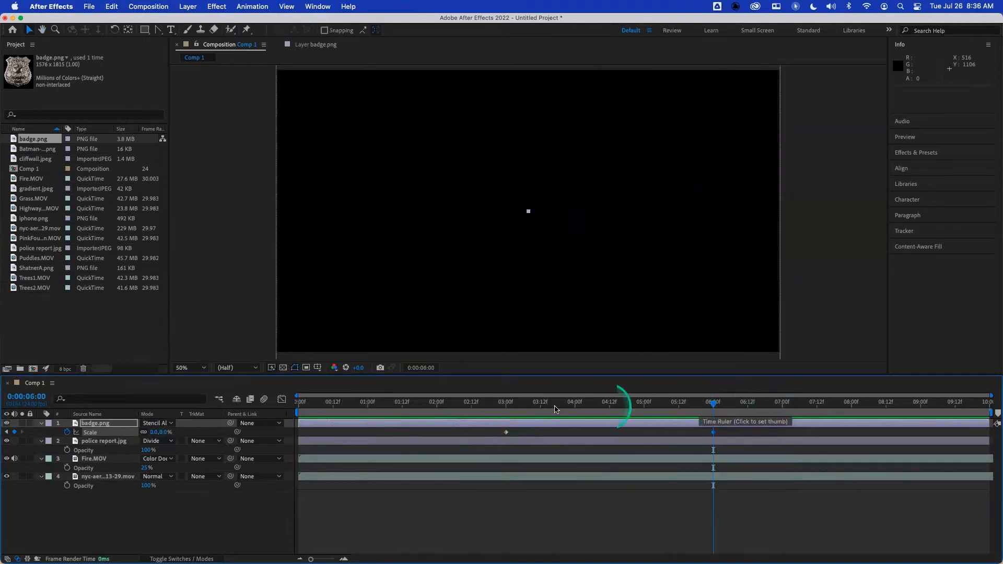
pyautogui.click(155, 433)
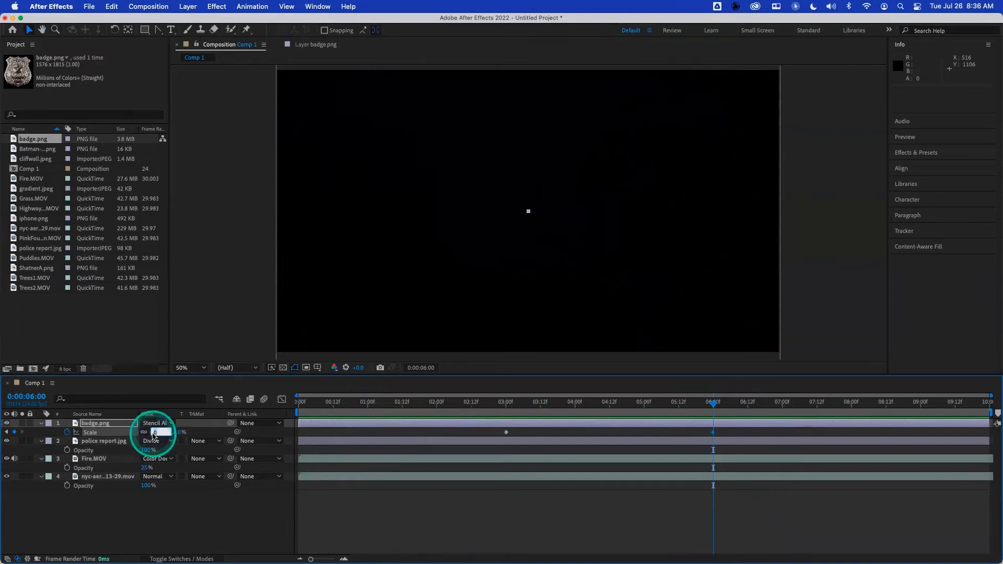
pyautogui.press('Return')
pyautogui.click(157, 432)
pyautogui.write('60')
pyautogui.press('Return')
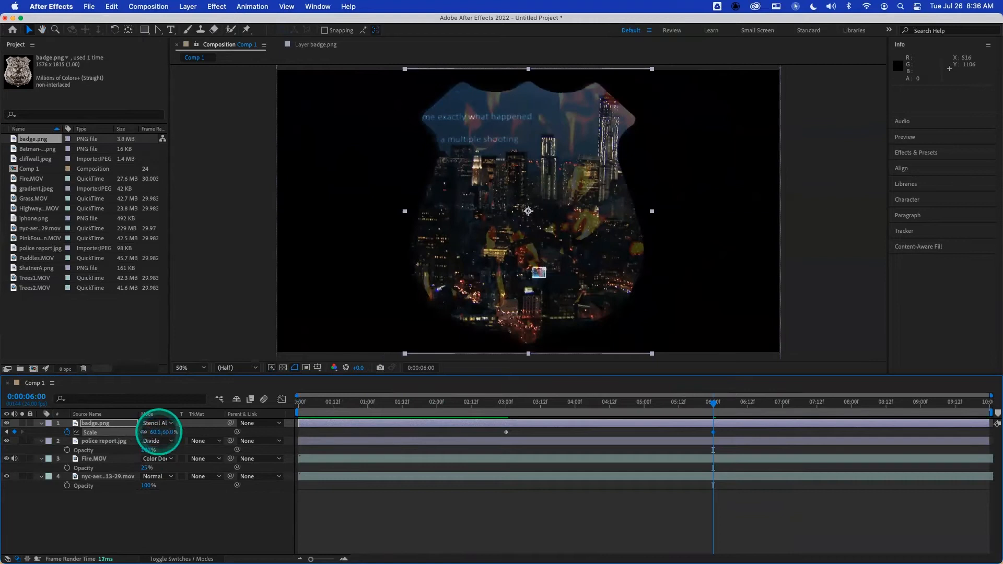
pyautogui.click(158, 433)
pyautogui.write('50')
pyautogui.press('Return')
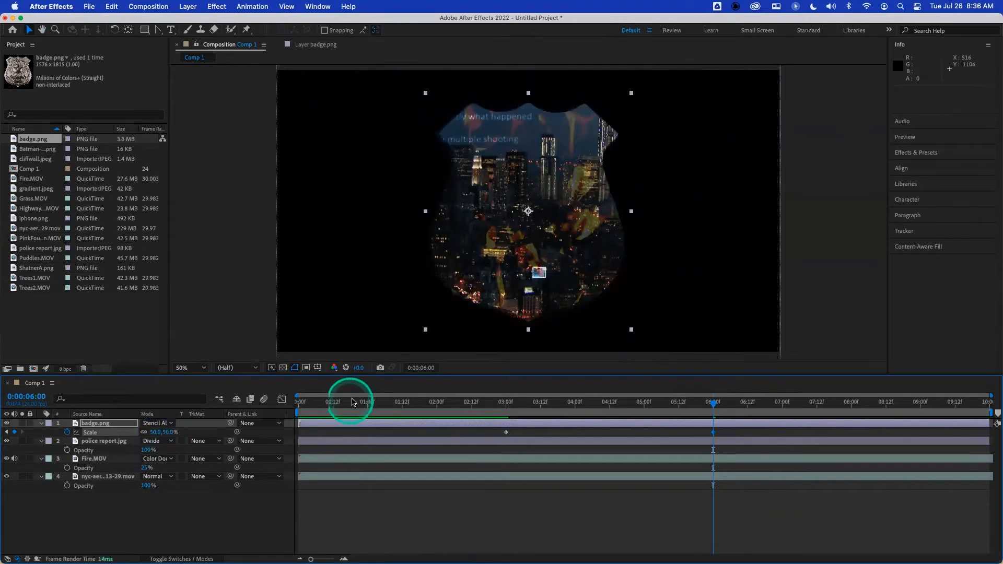
# Replay the composite from the first frame several times to review the badge stencil shrinking over the footage.
pyautogui.moveTo(352, 400); pyautogui.dragTo(282, 404)
pyautogui.press('space')
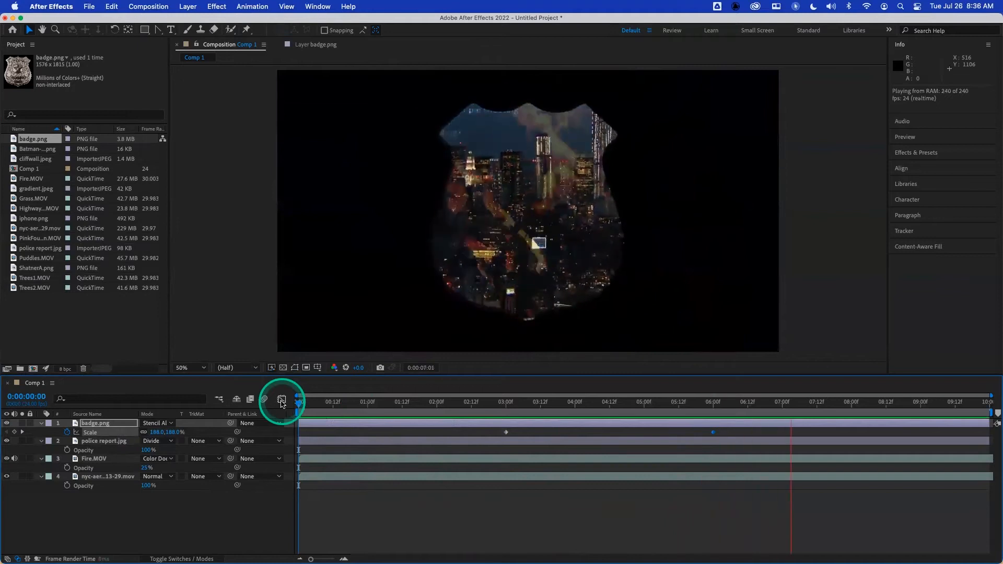
pyautogui.press('space')
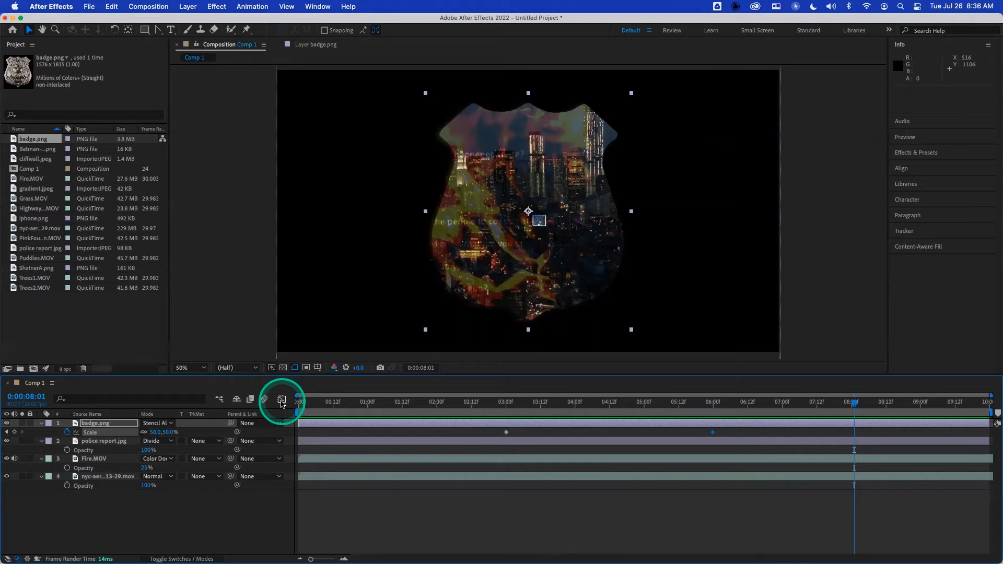
pyautogui.moveTo(322, 398); pyautogui.dragTo(279, 405)
pyautogui.click(320, 416)
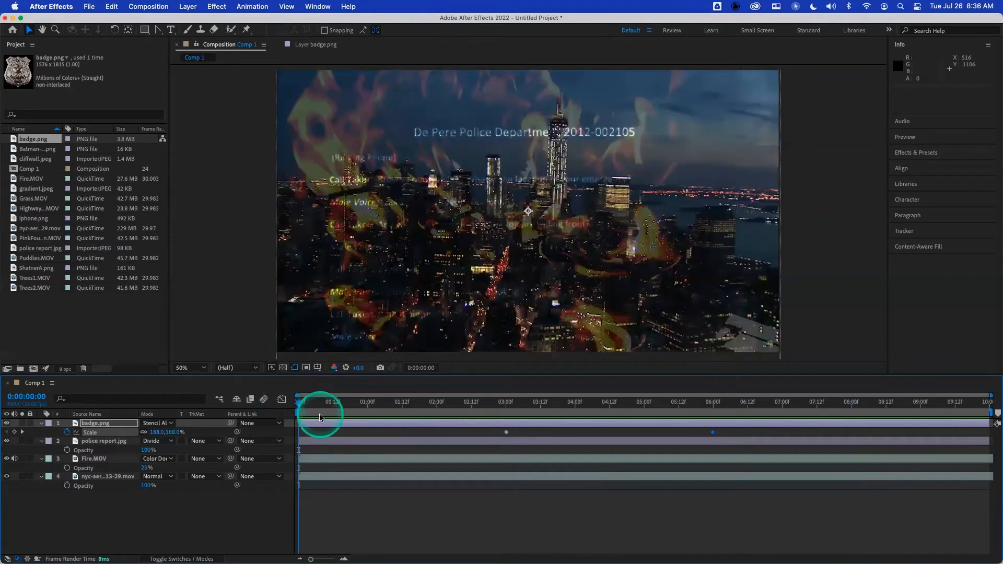
pyautogui.press('space')
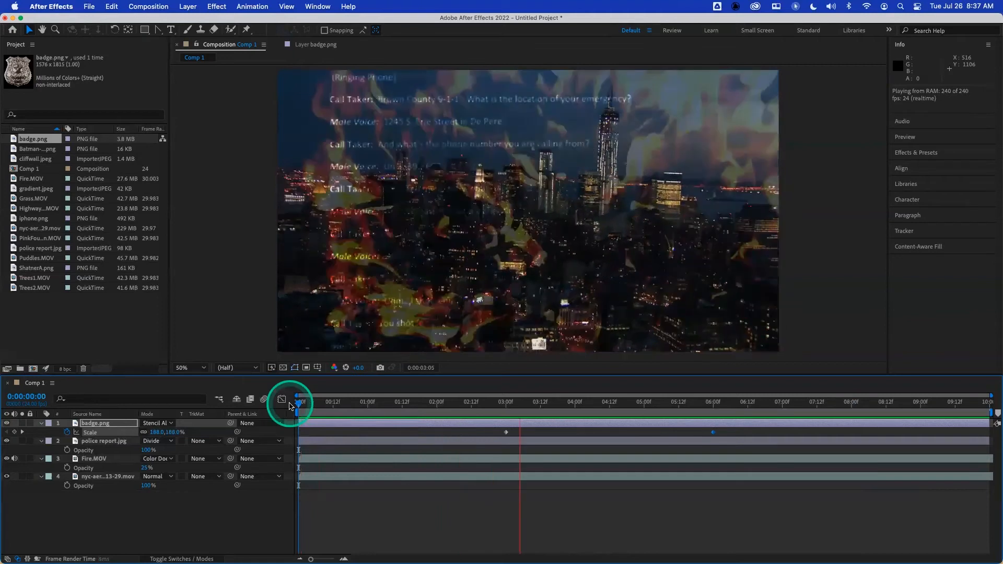
pyautogui.moveTo(335, 402); pyautogui.dragTo(301, 402)
pyautogui.press('space')
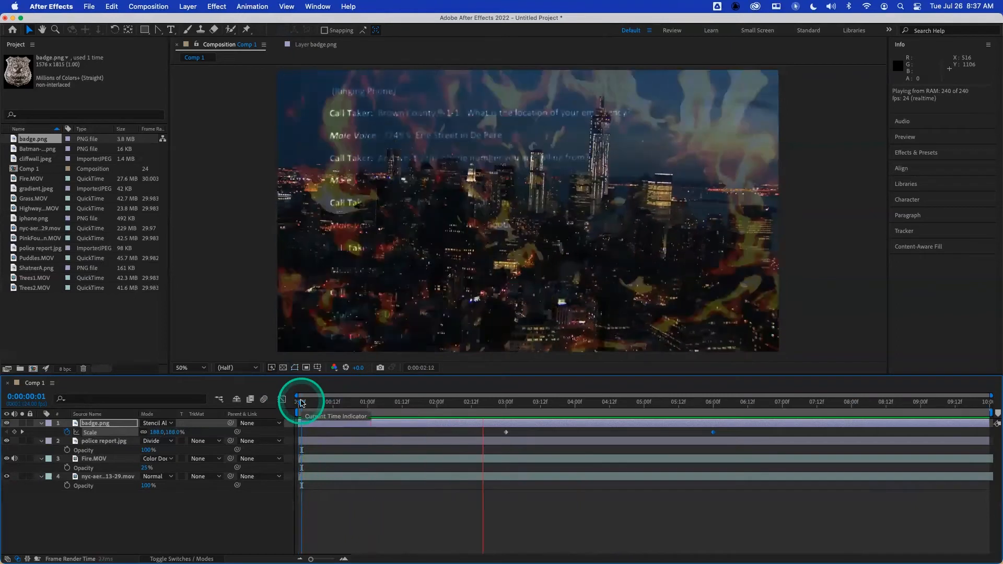
pyautogui.press('space')
pyautogui.moveTo(352, 406); pyautogui.dragTo(297, 398)
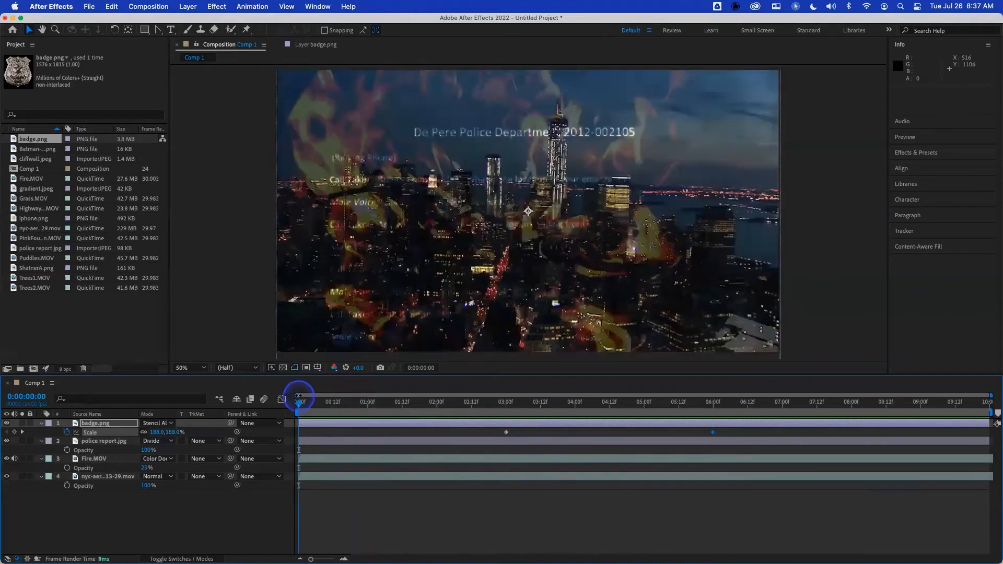
pyautogui.click(298, 399)
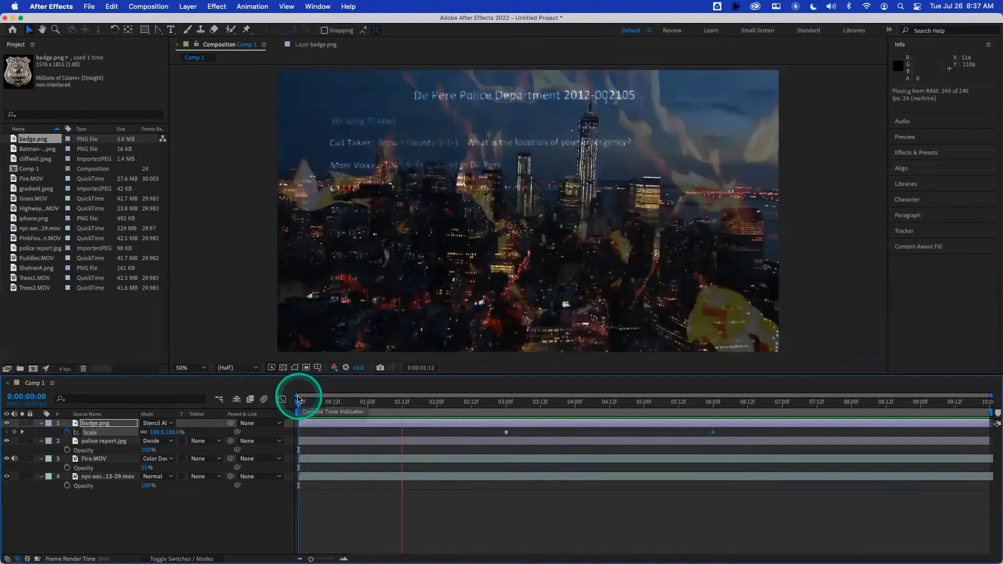
pyautogui.click(359, 402)
pyautogui.click(304, 403)
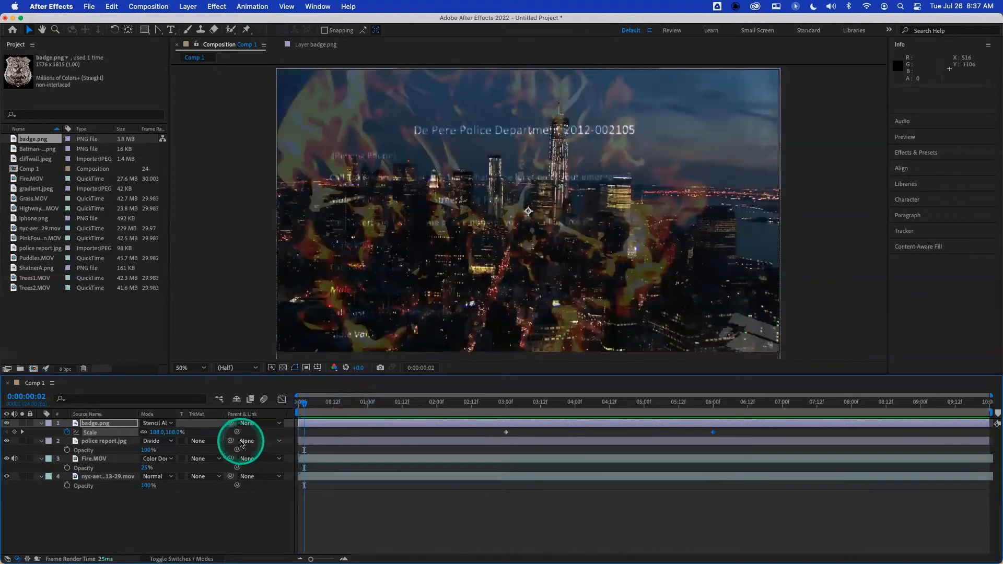
# Create a new composition named Comp 2 with the HDTV 1080 24 preset and a 10-second duration.
pyautogui.click(70, 318)
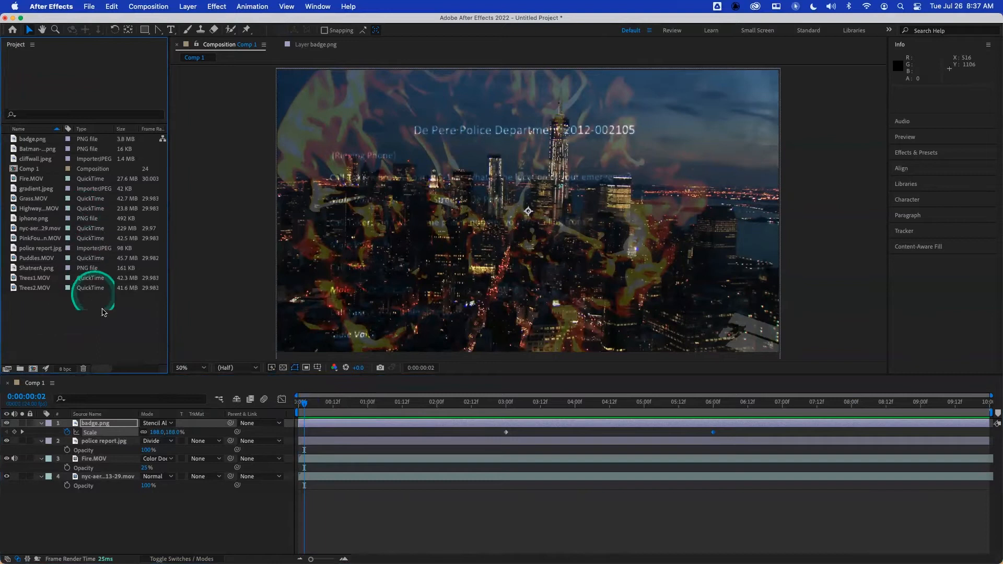
pyautogui.press('super+n')
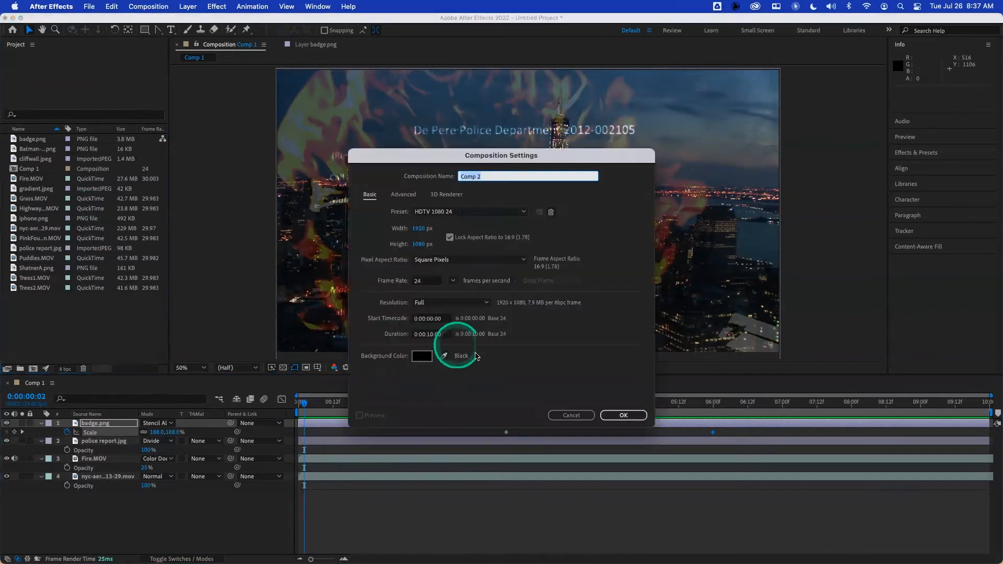
pyautogui.click(633, 414)
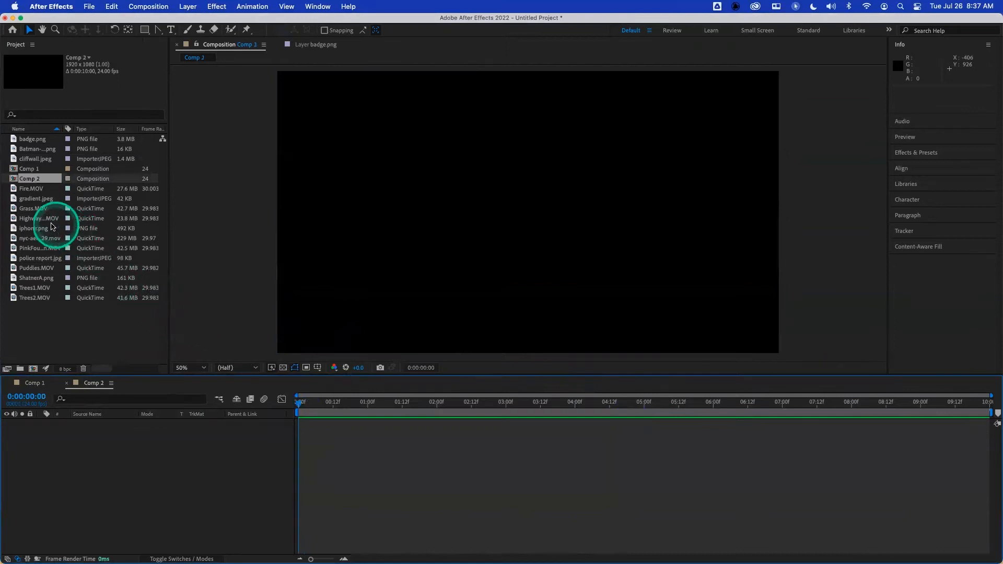
# Add HighwayChain.MOV to Comp 2 as a layer and preview it from the first frame.
pyautogui.moveTo(42, 218); pyautogui.dragTo(206, 434)
pyautogui.moveTo(310, 405)
pyautogui.mouseDown()
pyautogui.moveTo(472, 406)
pyautogui.moveTo(280, 399)
pyautogui.moveTo(293, 399)
pyautogui.mouseUp()
pyautogui.press('space')
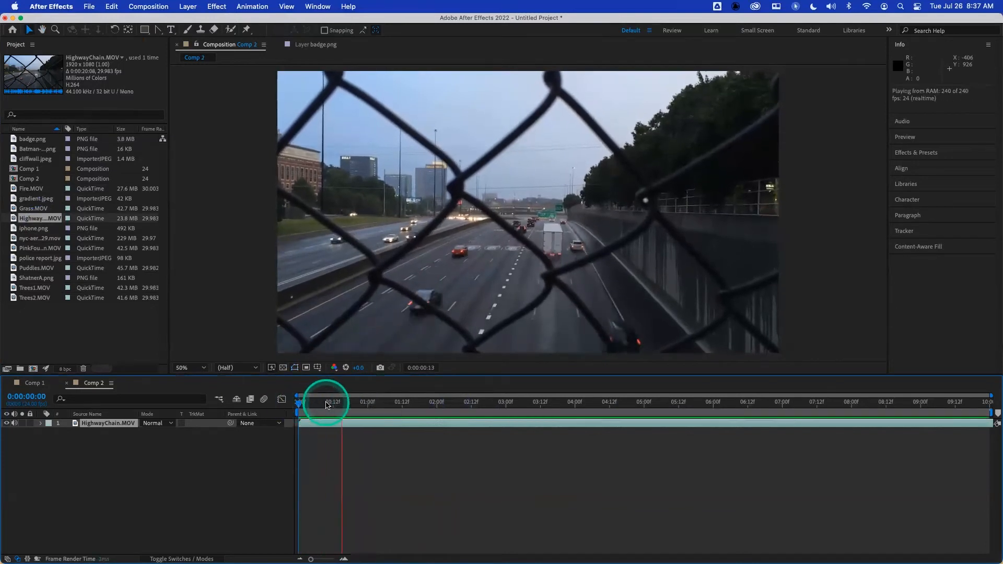
pyautogui.press('space')
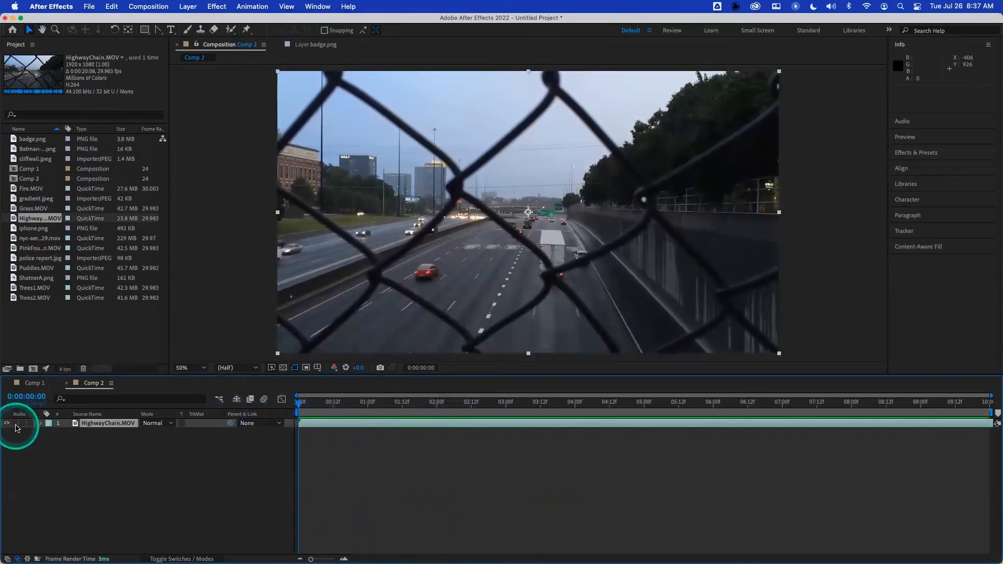
# Switch to Google Chrome, search for "noise pattern", decline the location request and browse the image results.
pyautogui.moveTo(138, 555)
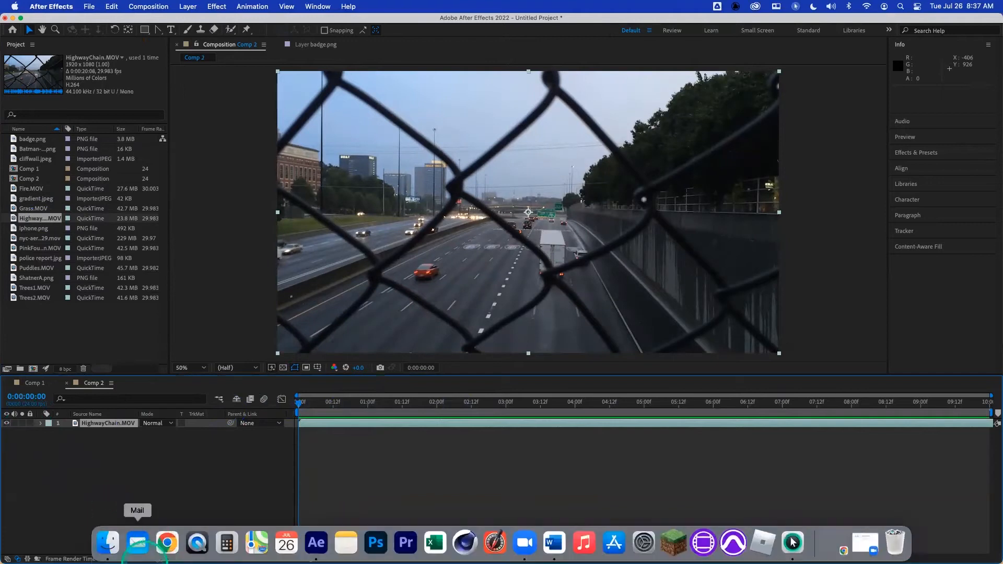
pyautogui.click(174, 549)
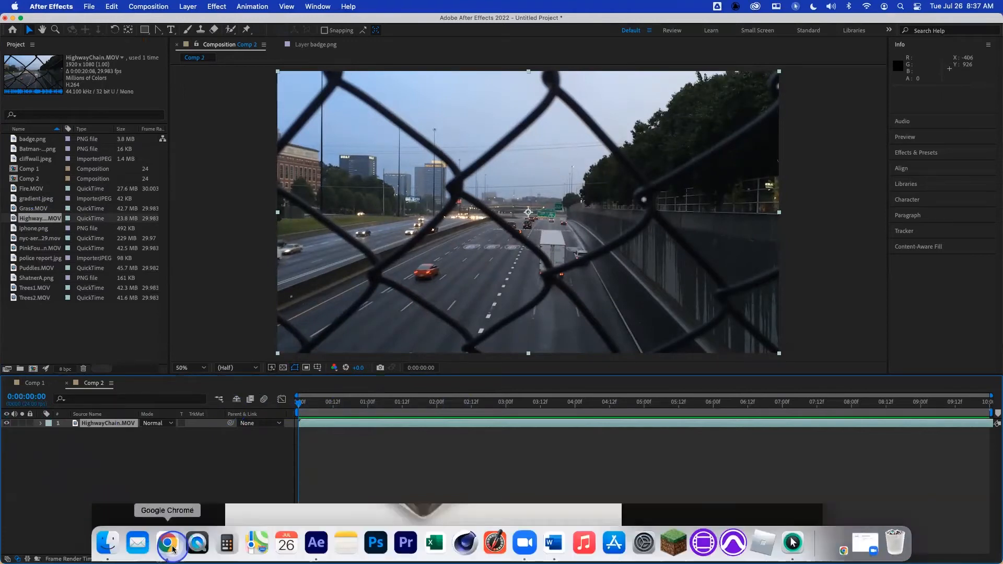
pyautogui.click(317, 67)
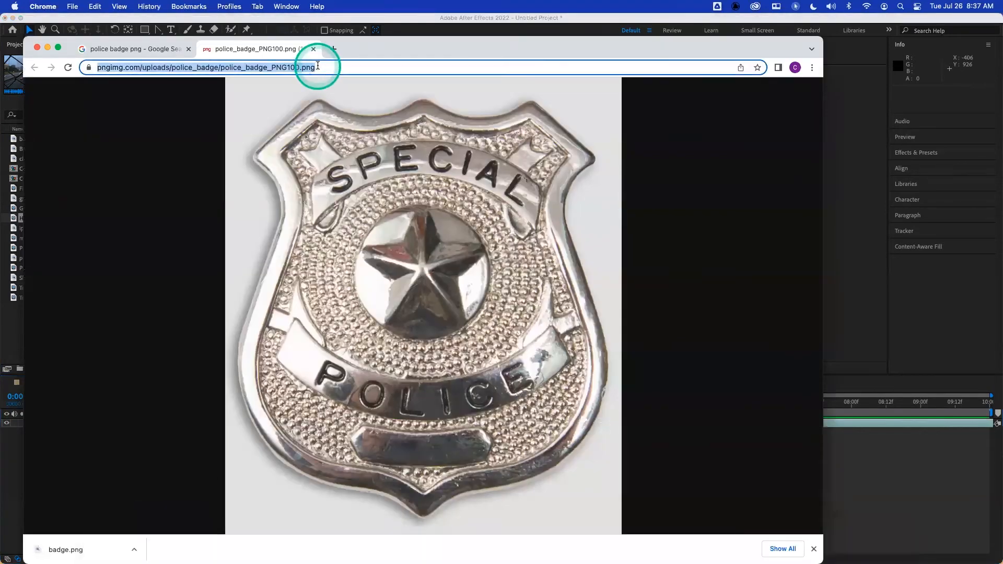
pyautogui.write('noise p')
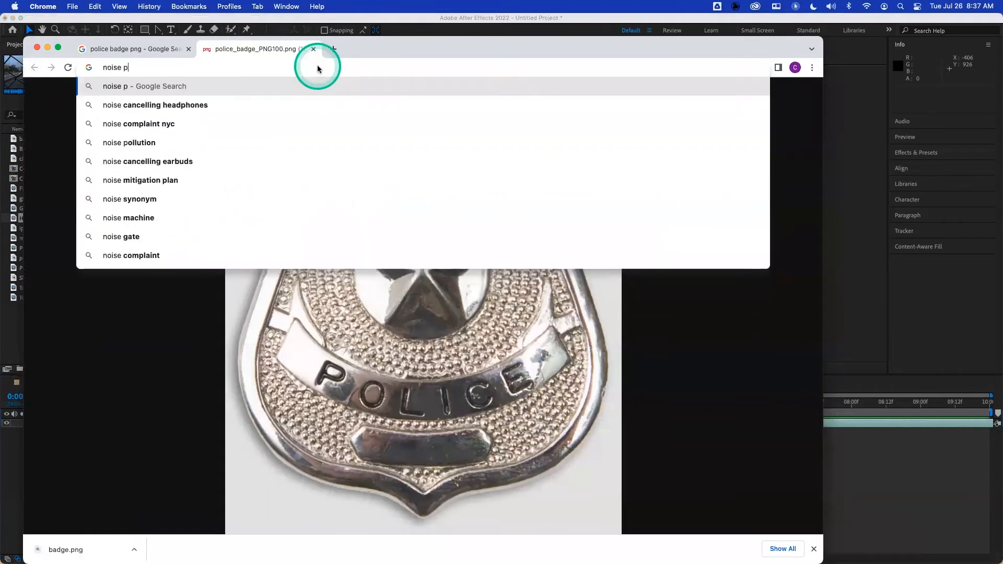
pyautogui.write('attern')
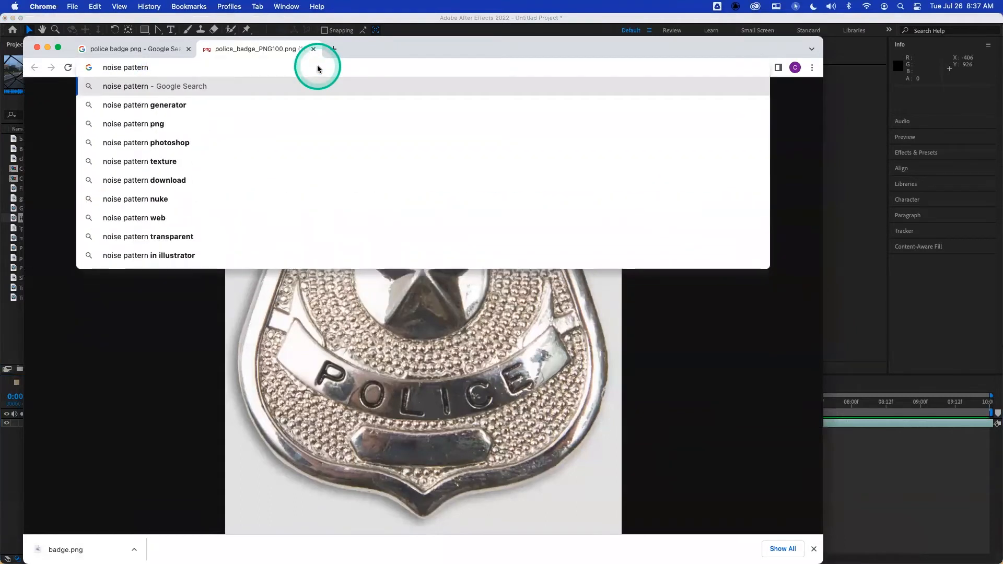
pyautogui.press('Return')
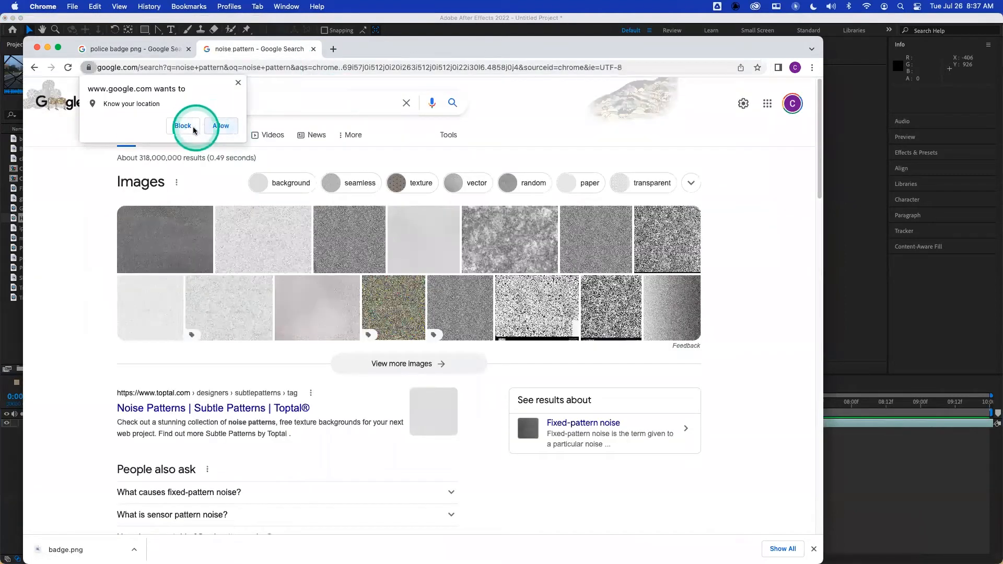
pyautogui.click(197, 128)
pyautogui.click(174, 136)
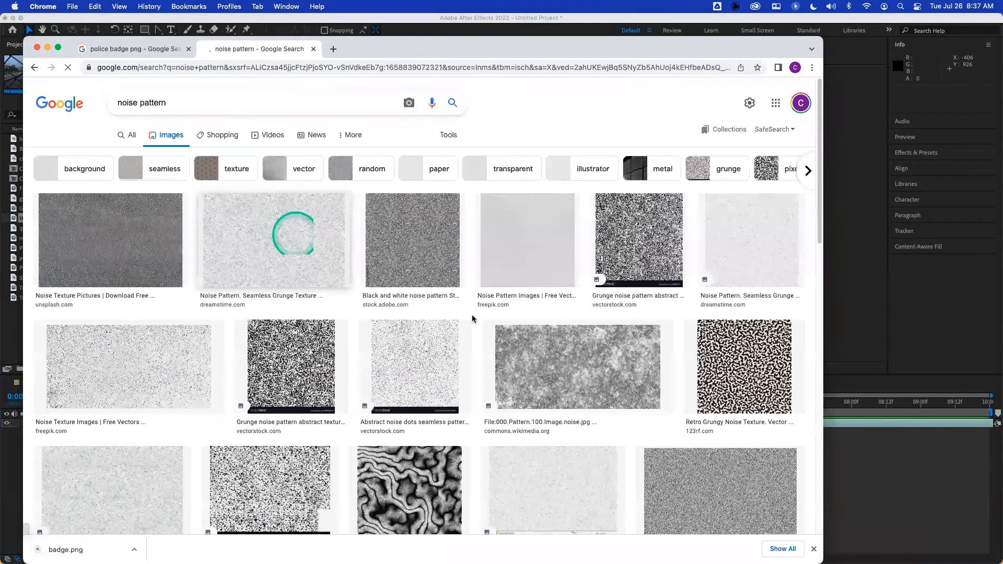
pyautogui.scroll(-3, 472, 319)
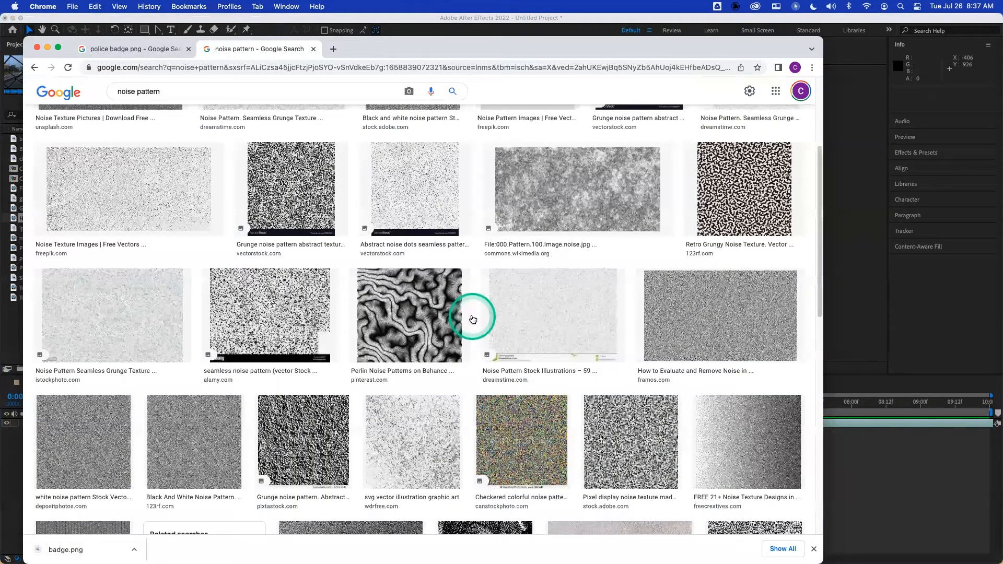
pyautogui.scroll(-6, 472, 318)
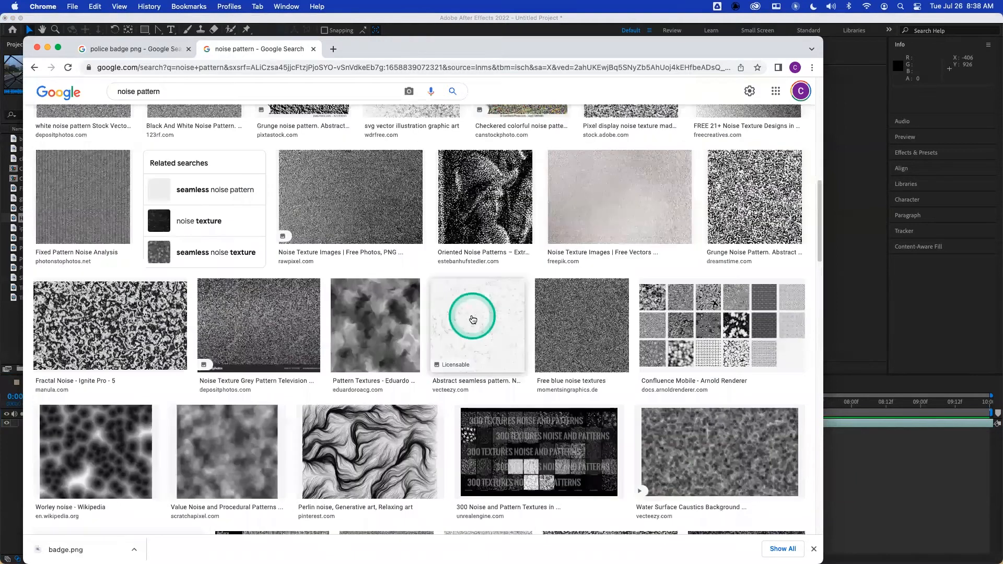
# Change the image search to "film grain pattern" and select the dark film grain texture from pinterest.com.
pyautogui.click(121, 97)
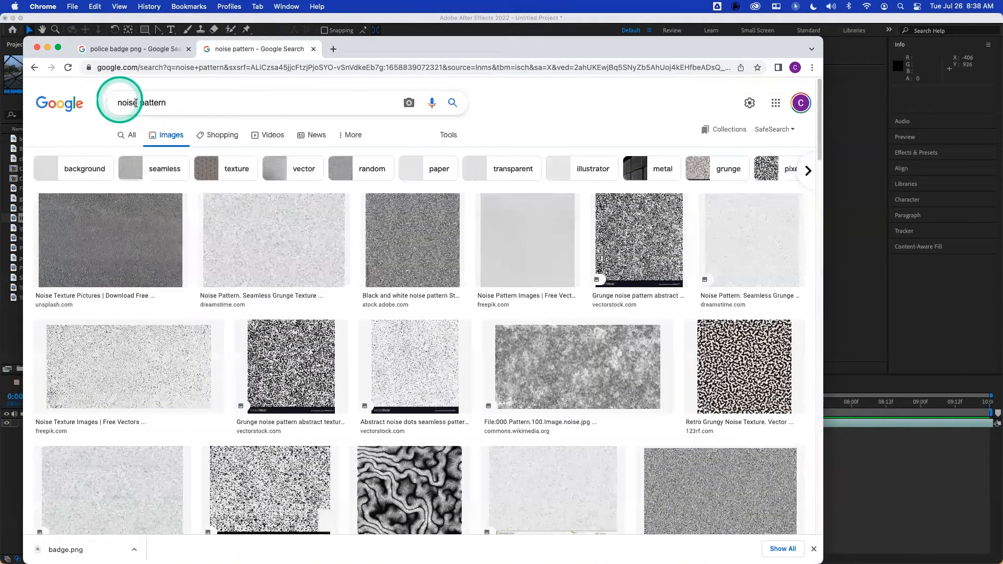
pyautogui.doubleClick(89, 104)
pyautogui.write('film g')
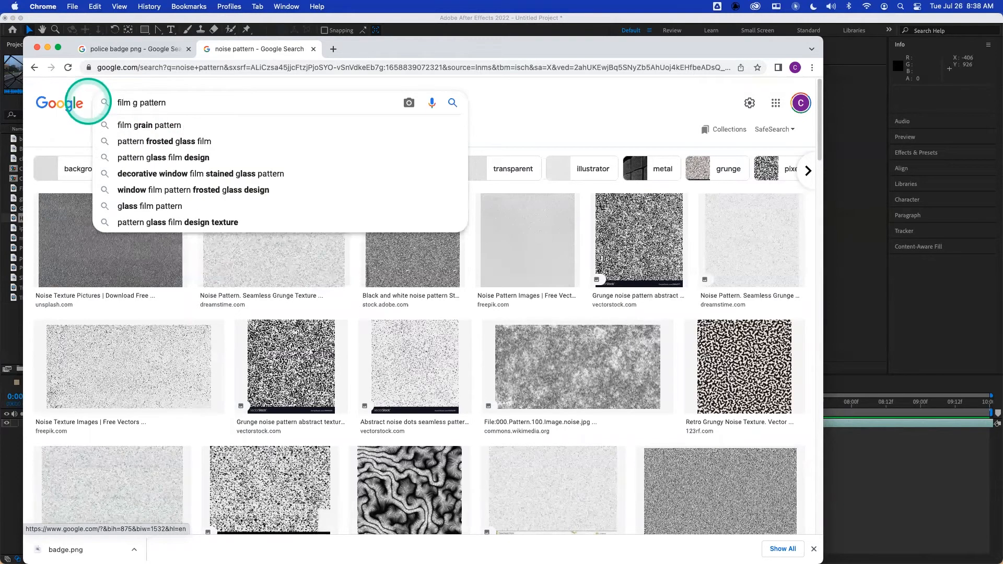
pyautogui.press('Down')
pyautogui.press('Return')
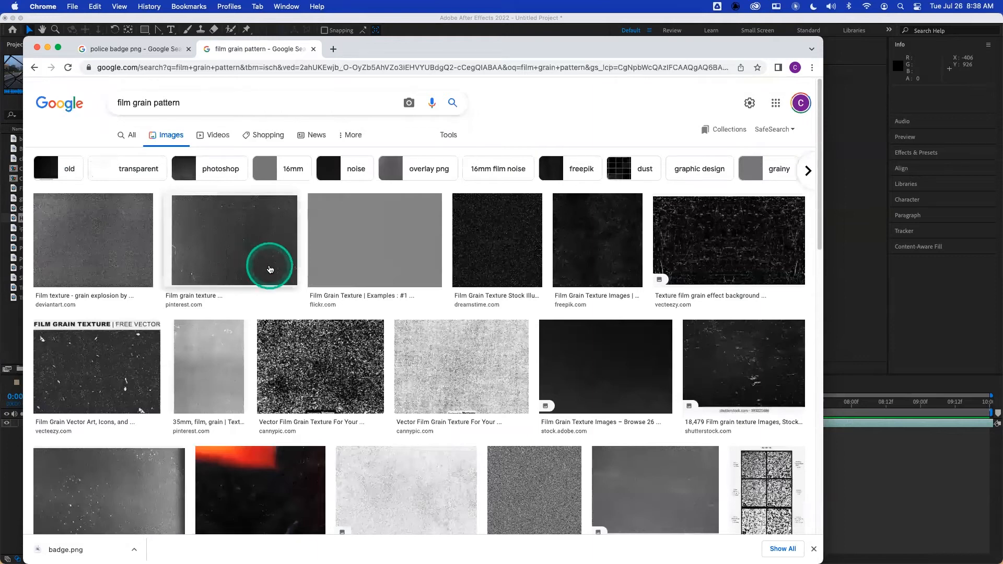
pyautogui.click(232, 246)
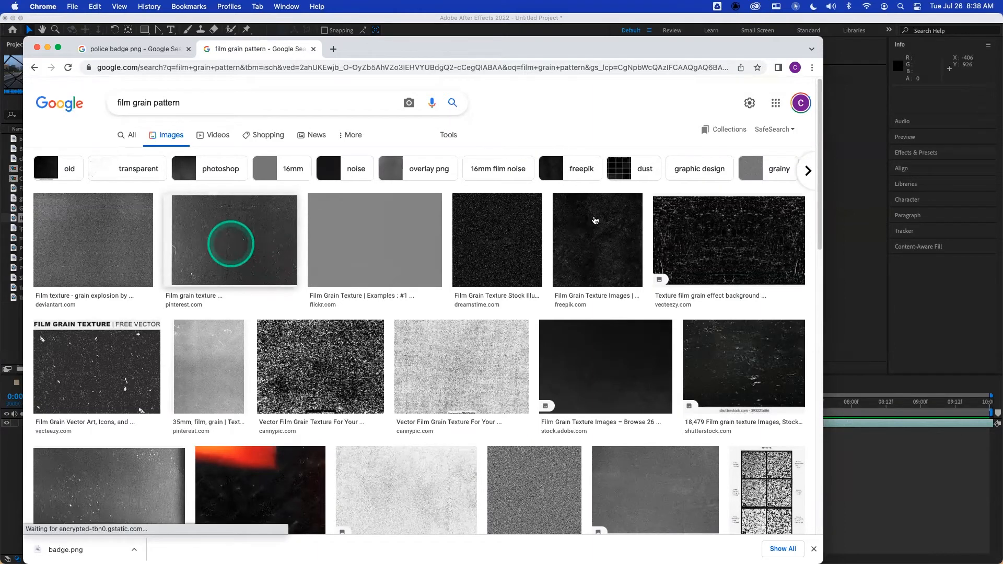
# Browse the film grain textures and open Vecteezy's scratched black film grain background at full size on its own page.
pyautogui.click(594, 219)
pyautogui.click(84, 162)
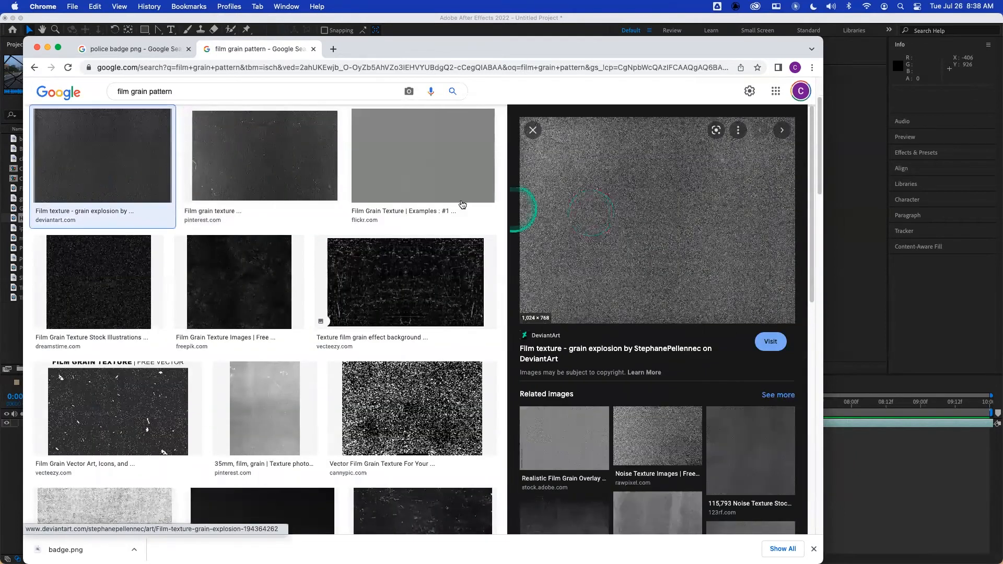
pyautogui.click(380, 269)
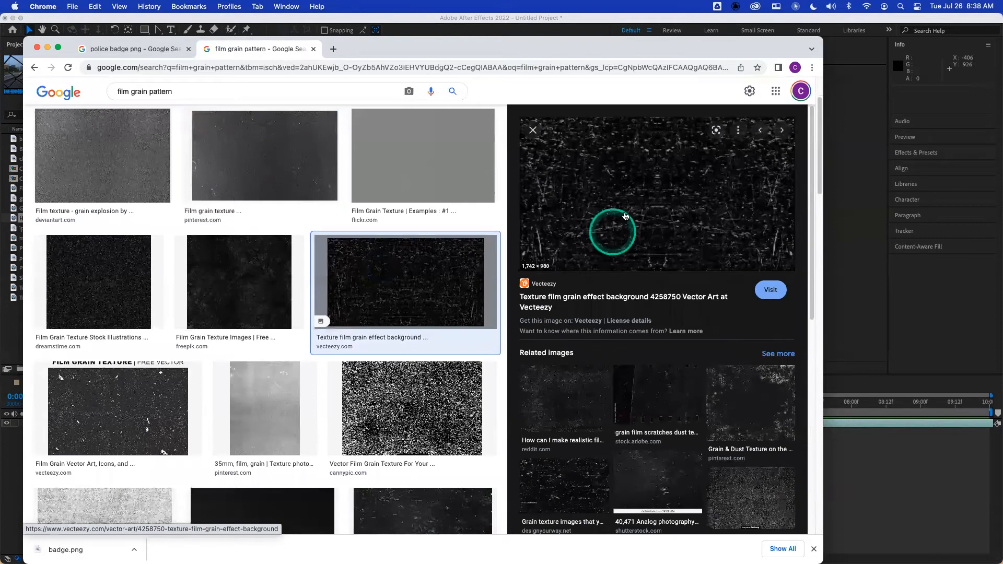
pyautogui.rightClick(621, 195)
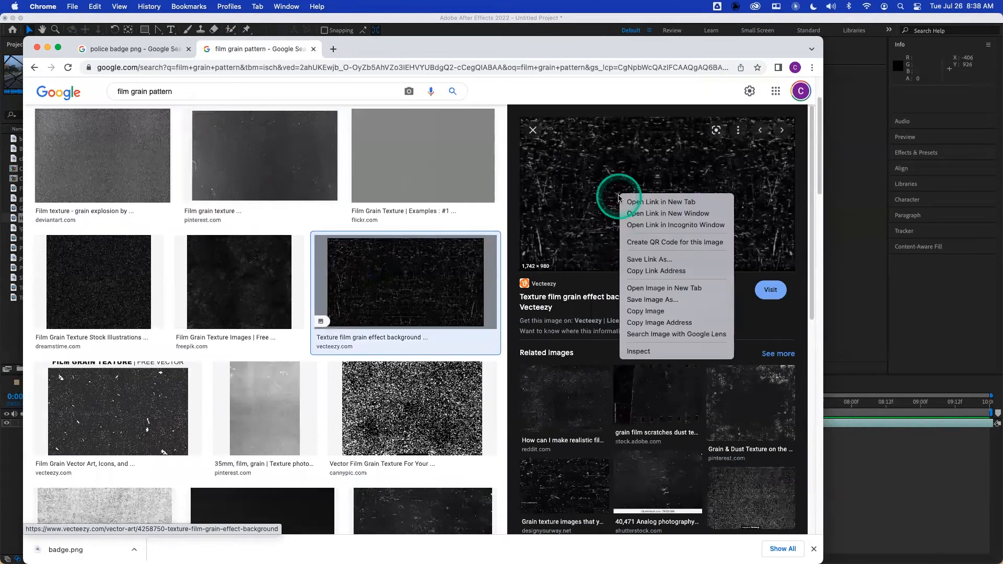
pyautogui.click(675, 294)
pyautogui.click(368, 48)
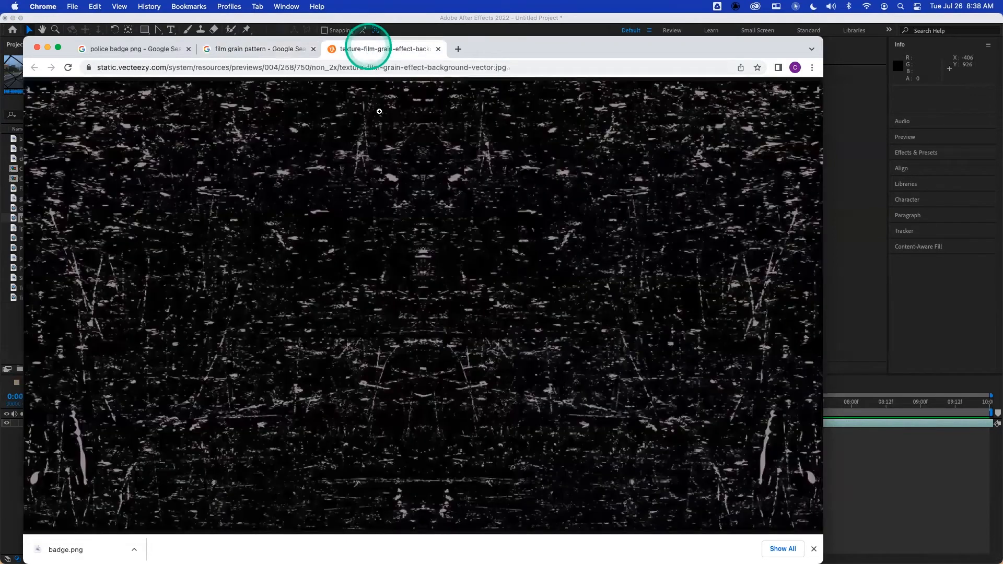
# Save the full-size film grain image to the Desktop under the name grain.
pyautogui.rightClick(437, 252)
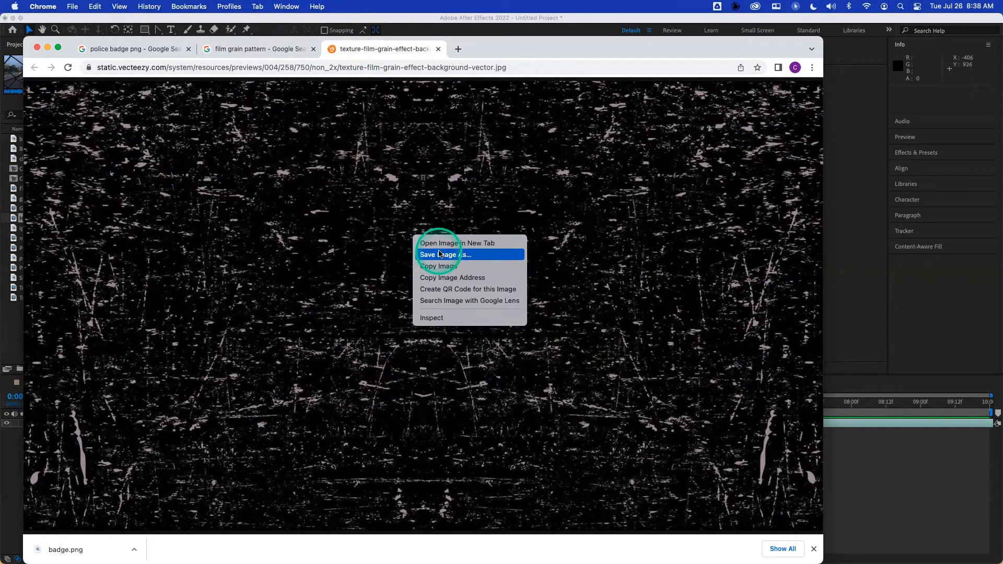
pyautogui.click(439, 254)
pyautogui.write('grain')
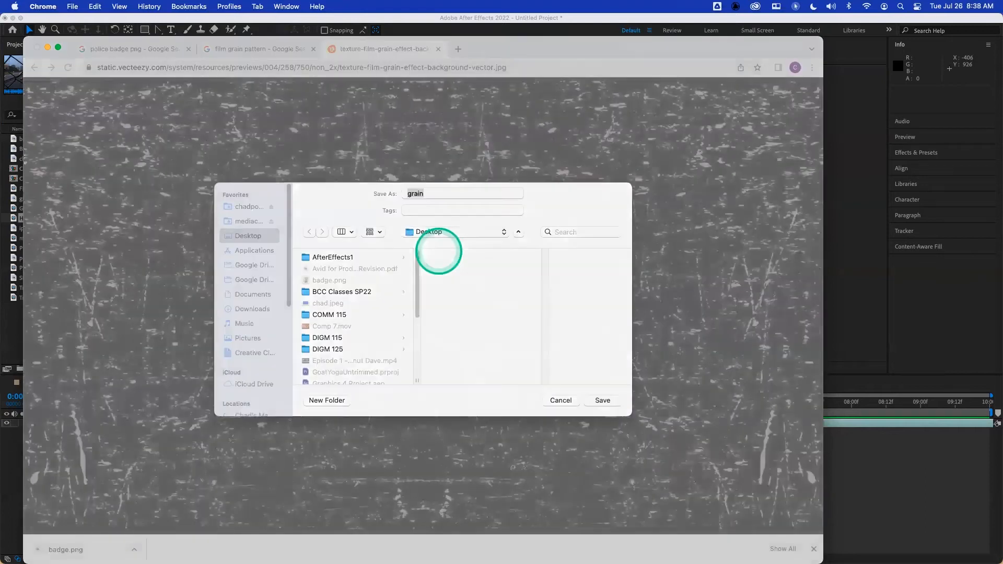
pyautogui.press('Return')
# Switch to After Effects and import grain.jpeg from the Desktop into the project as footage.
pyautogui.click(15, 329)
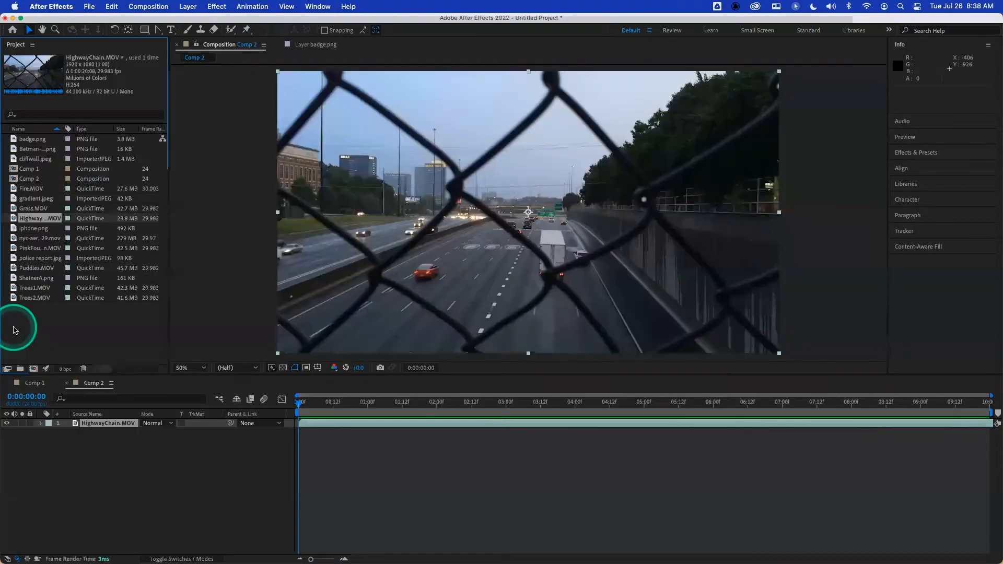
pyautogui.doubleClick(34, 326)
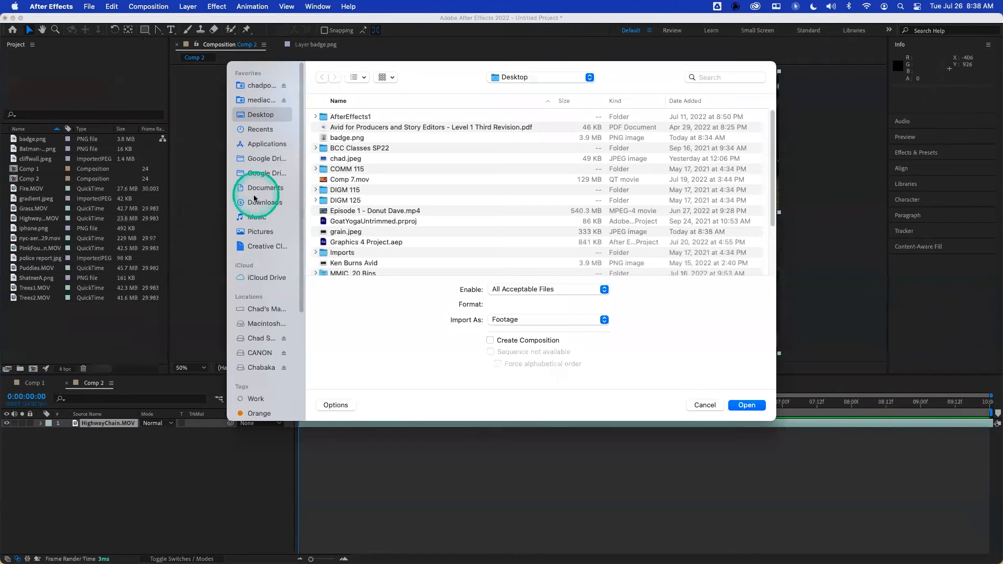
pyautogui.doubleClick(337, 232)
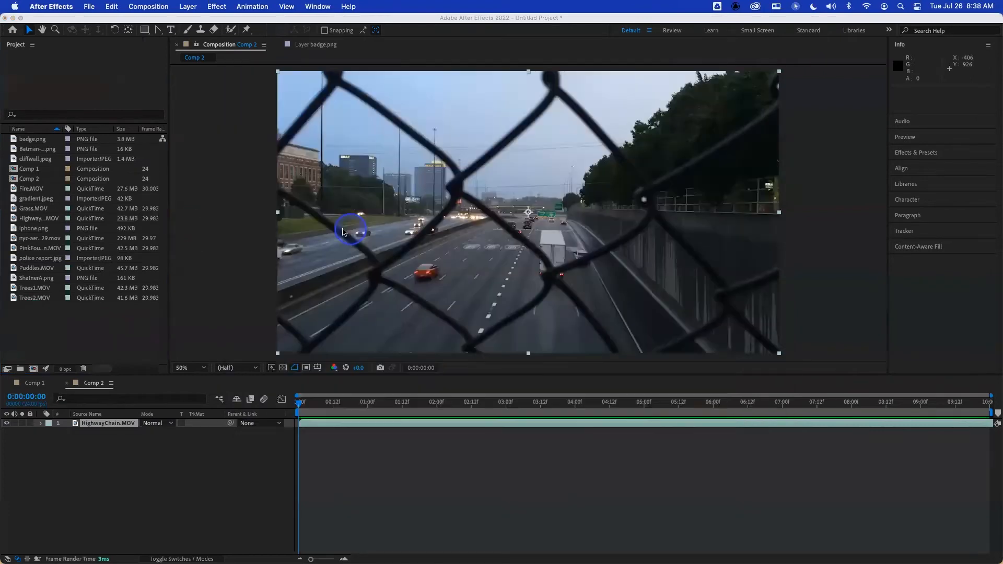
# Add grain.jpeg to Comp 2 above HighwayChain.MOV and fit the layer to the composition size.
pyautogui.moveTo(51, 224); pyautogui.dragTo(86, 424)
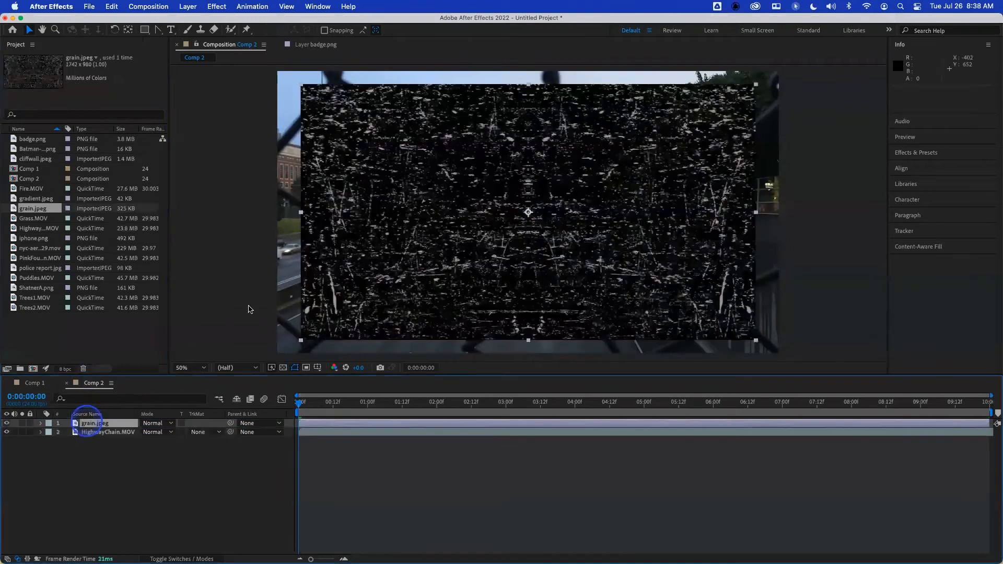
pyautogui.click(249, 309)
pyautogui.press('super+alt+f')
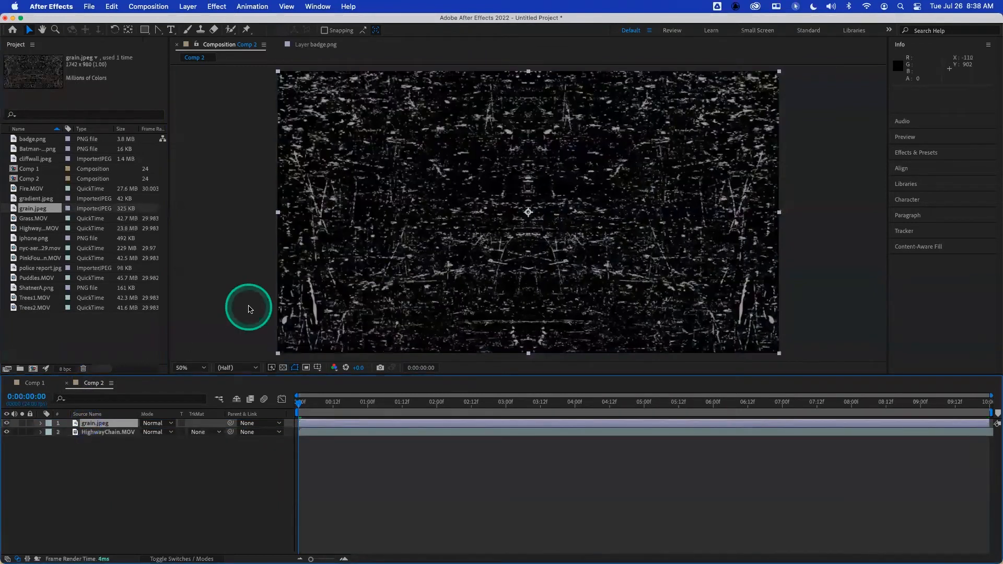
# Try the Add blending mode on the grain.jpeg layer, then set its mode to Screen.
pyautogui.click(165, 424)
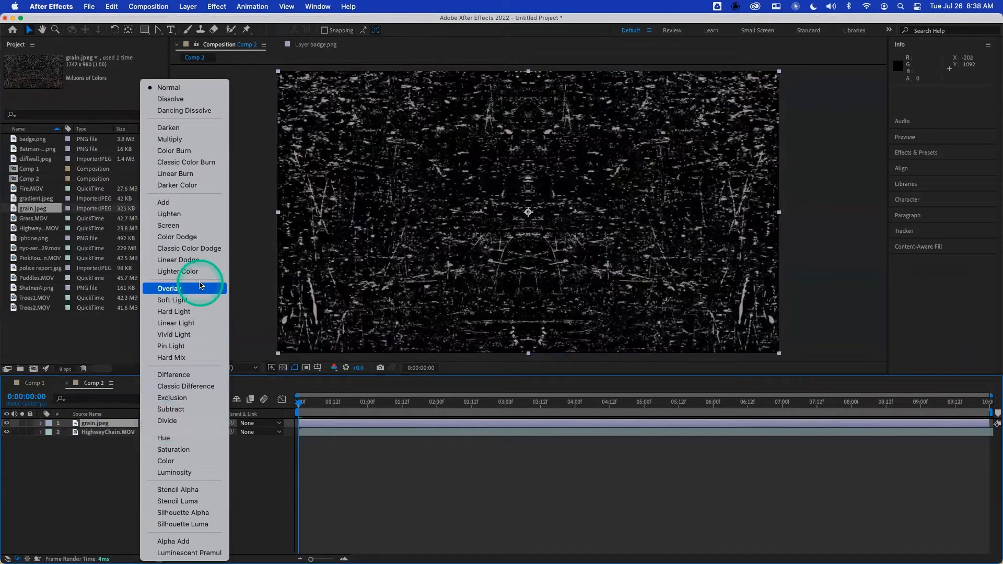
pyautogui.click(184, 203)
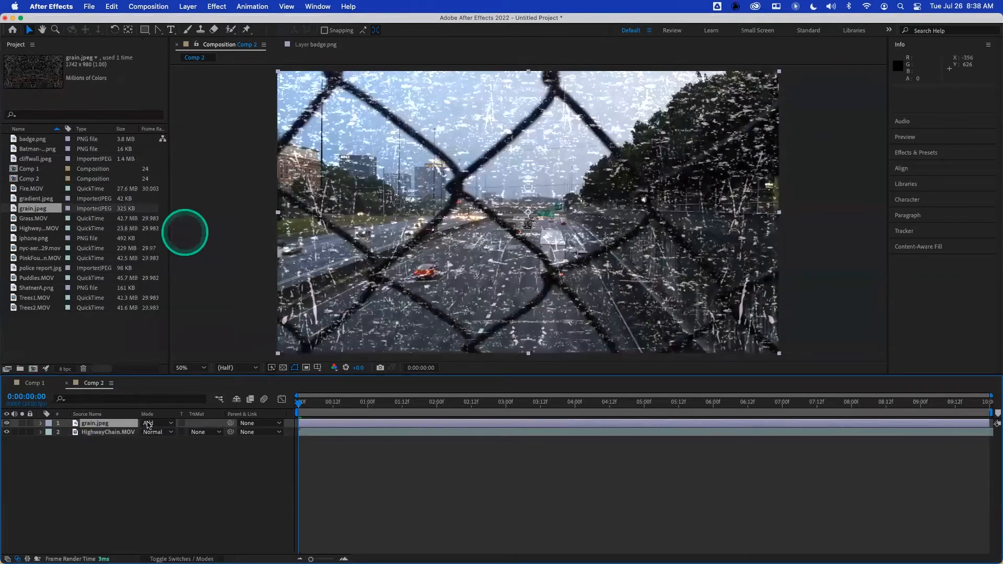
pyautogui.click(148, 424)
pyautogui.click(196, 231)
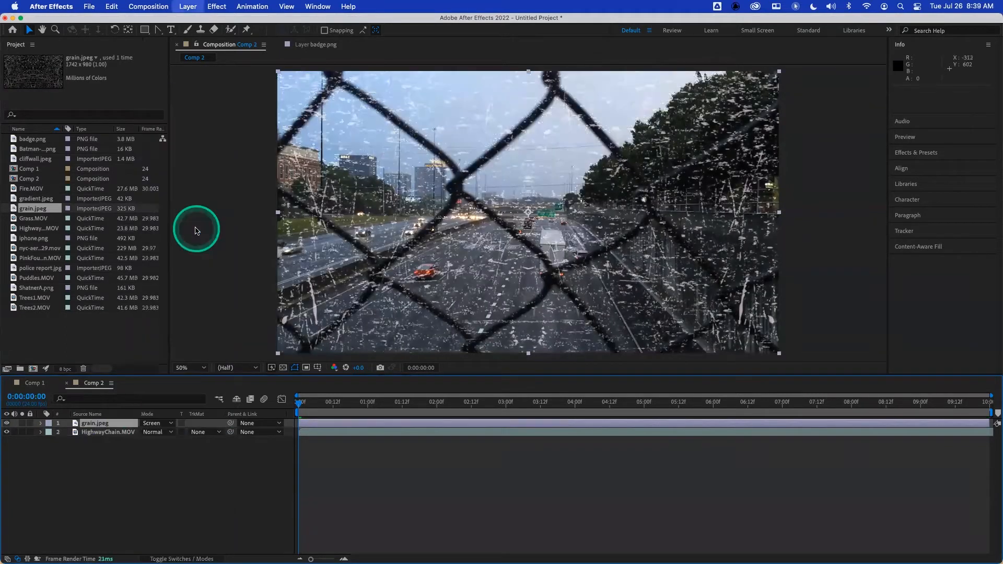
# Lower the grain.jpeg layer's opacity to 29% and play a preview of Comp 2.
pyautogui.press('t')
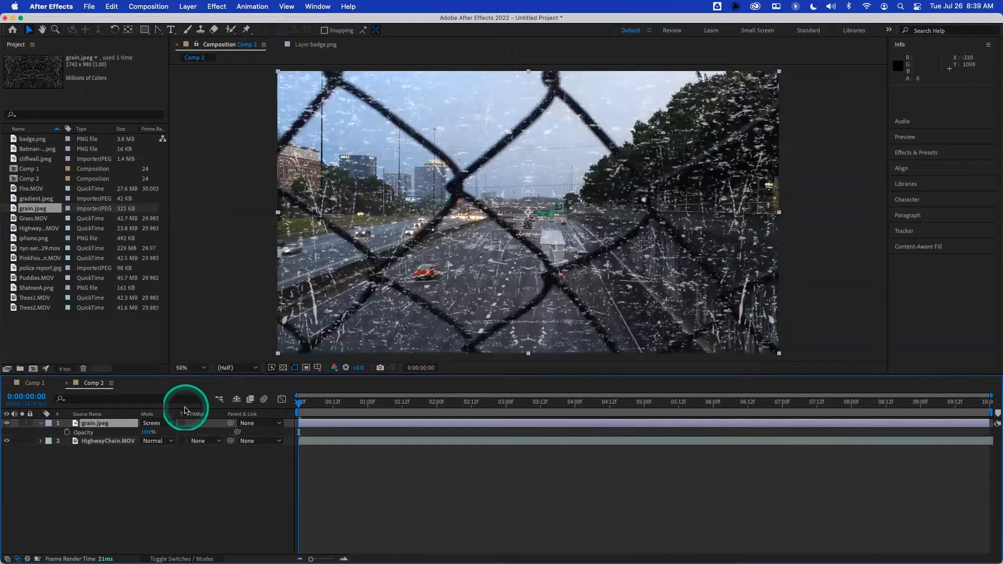
pyautogui.moveTo(148, 433); pyautogui.dragTo(109, 433)
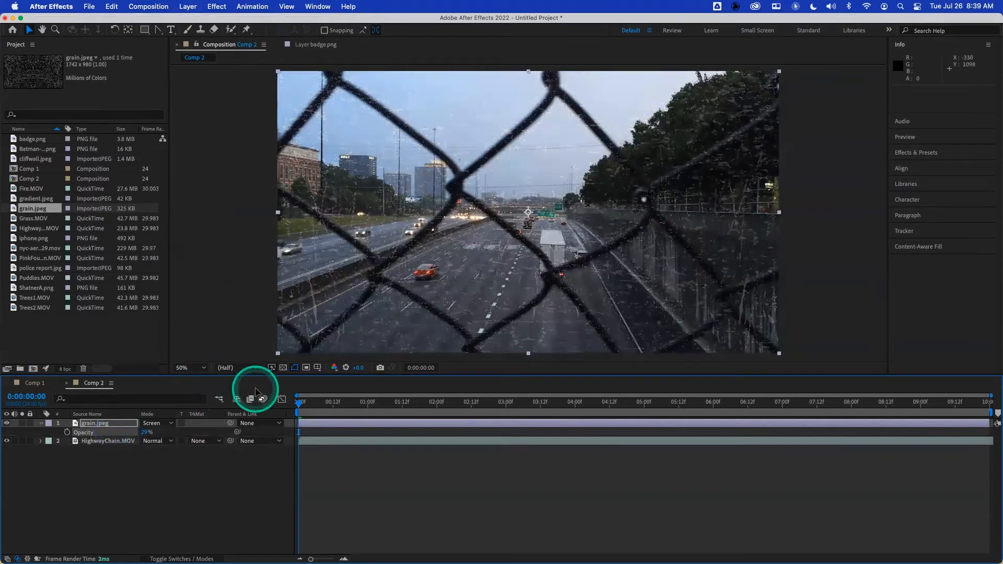
pyautogui.press('space')
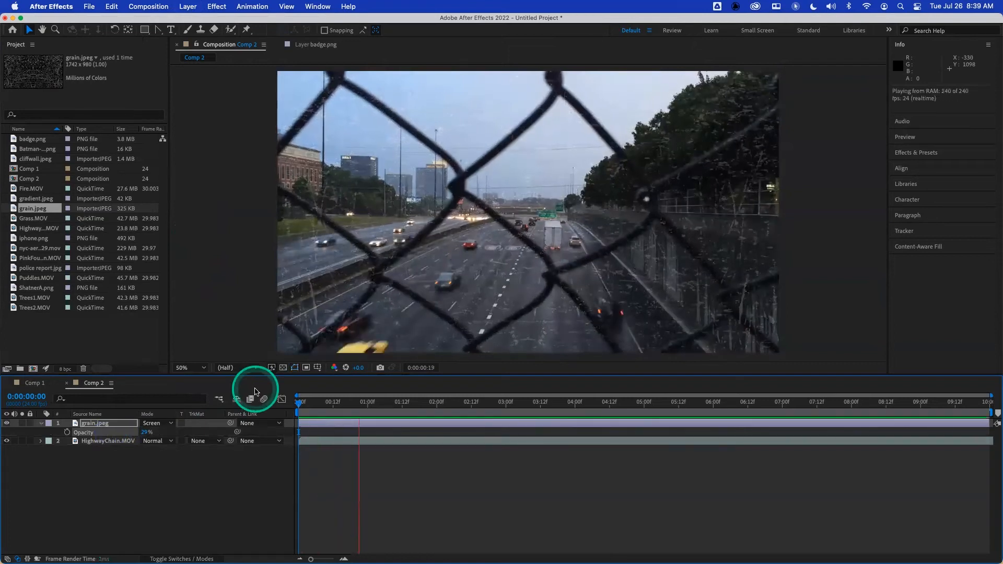
pyautogui.press('space')
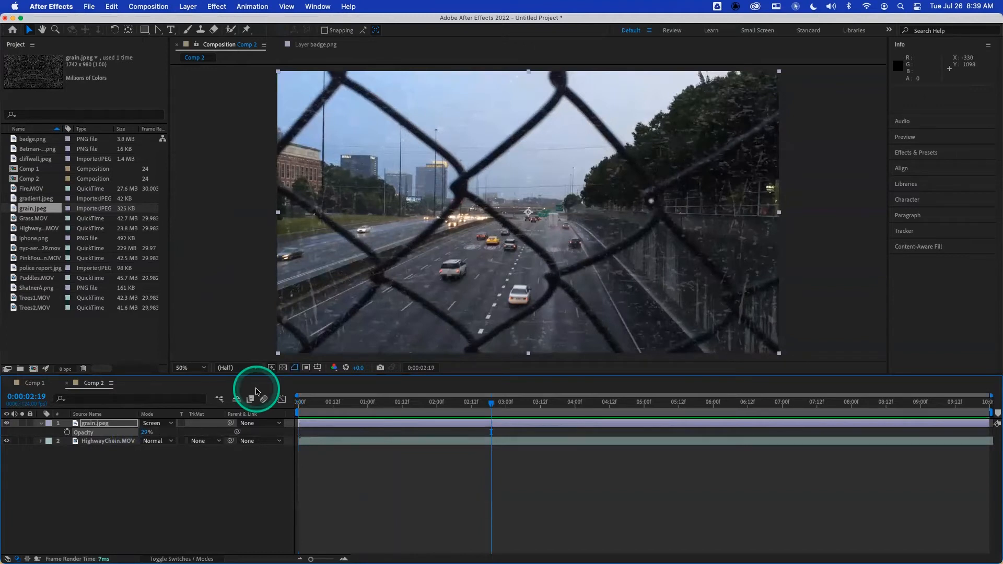
# Switch to Google Chrome and search for images of "clouds".
pyautogui.click(168, 546)
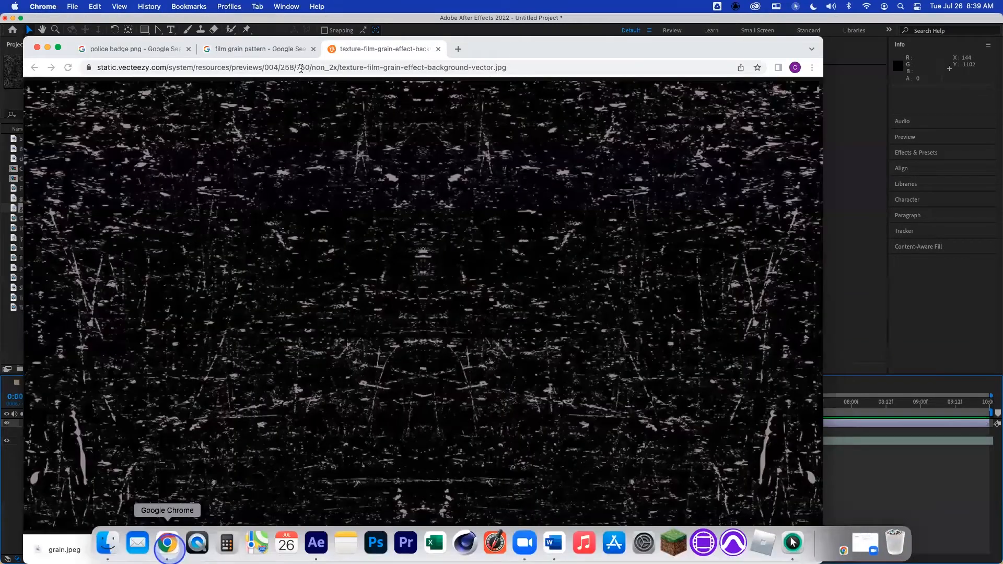
pyautogui.click(301, 69)
pyautogui.write('cl')
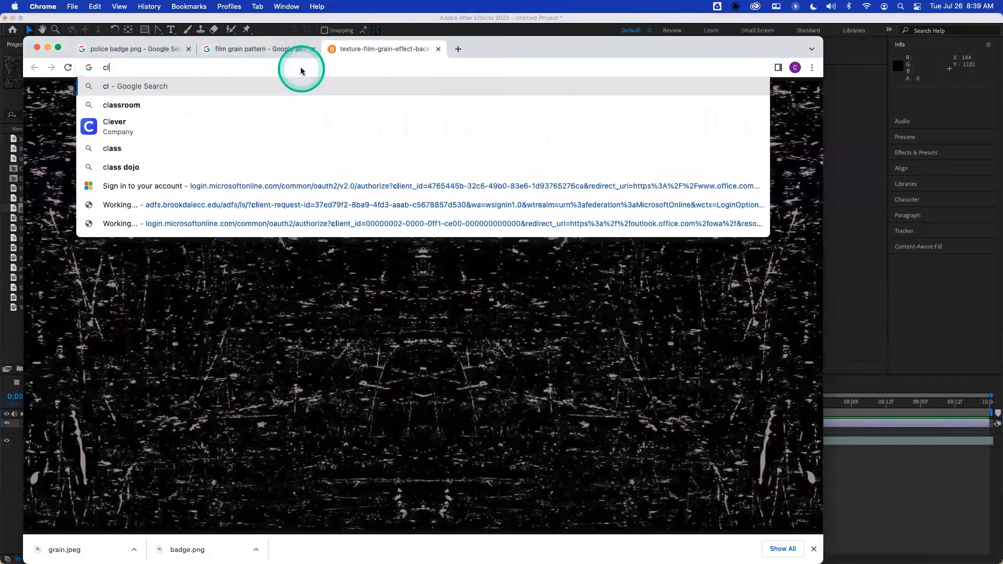
pyautogui.write('ouds')
pyautogui.press('Return')
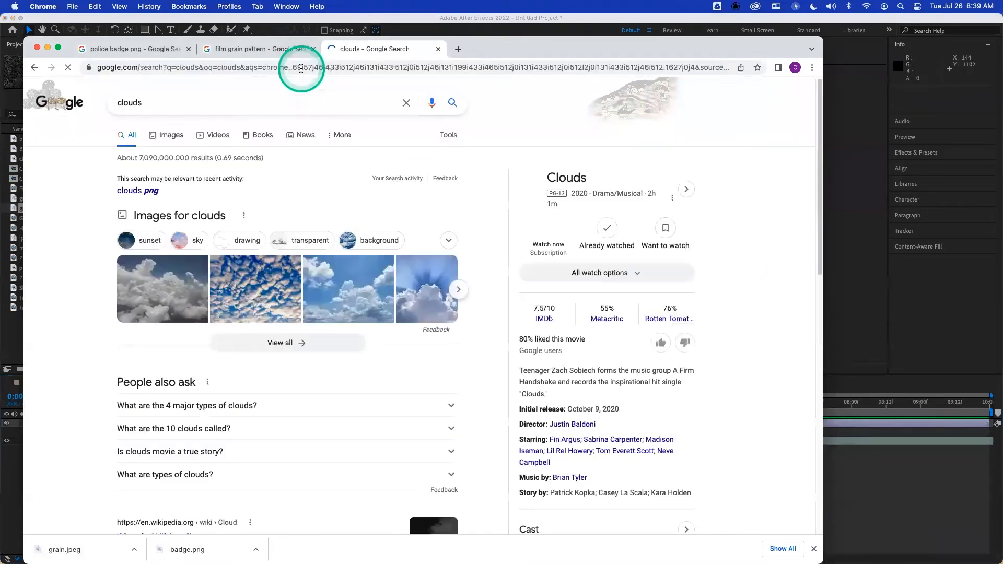
pyautogui.click(171, 138)
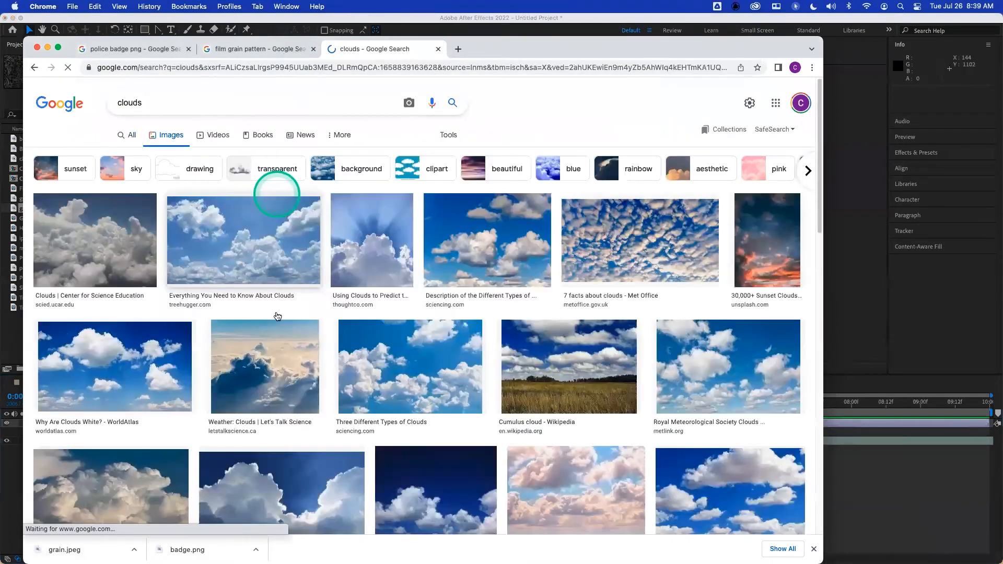
# Open the WorldAtlas blue sky clouds image at full size and save it to the Desktop as clouds.
pyautogui.click(160, 359)
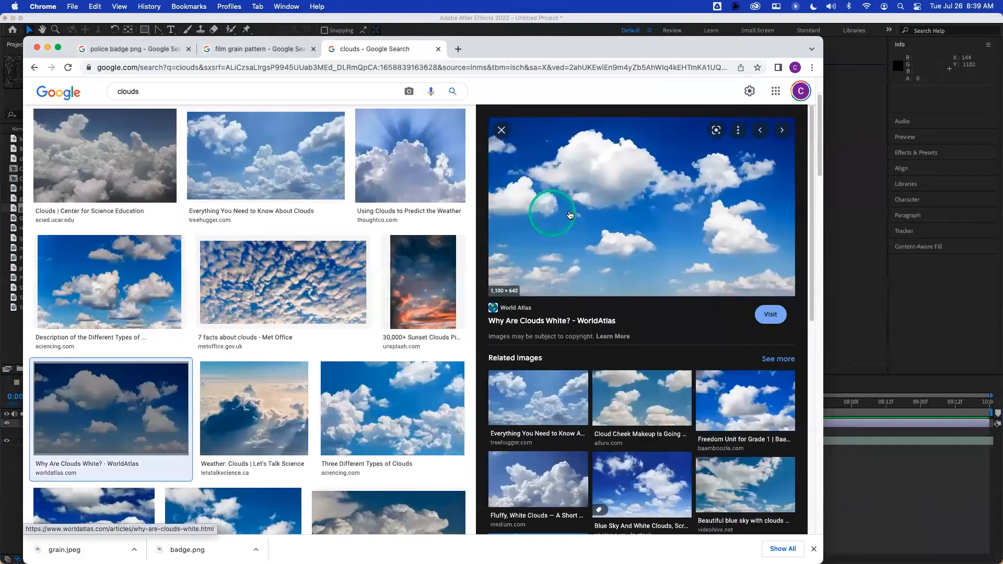
pyautogui.rightClick(570, 215)
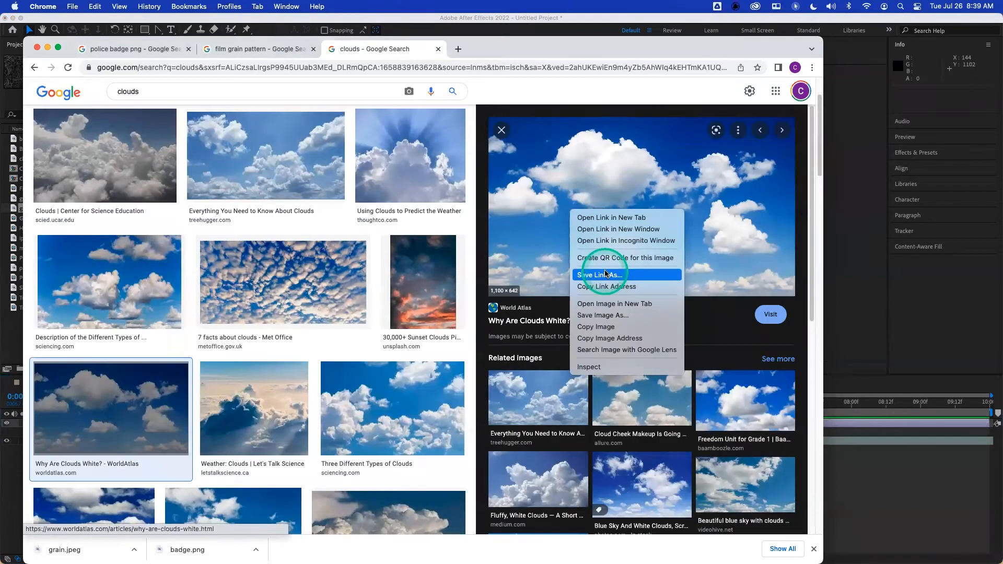
pyautogui.click(497, 48)
pyautogui.rightClick(400, 282)
pyautogui.click(419, 299)
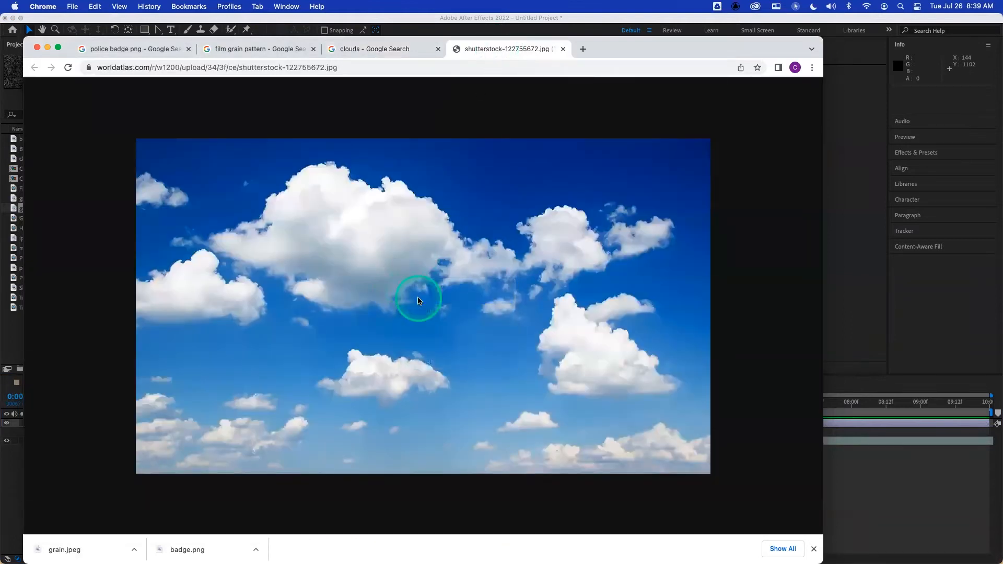
pyautogui.write('cloud')
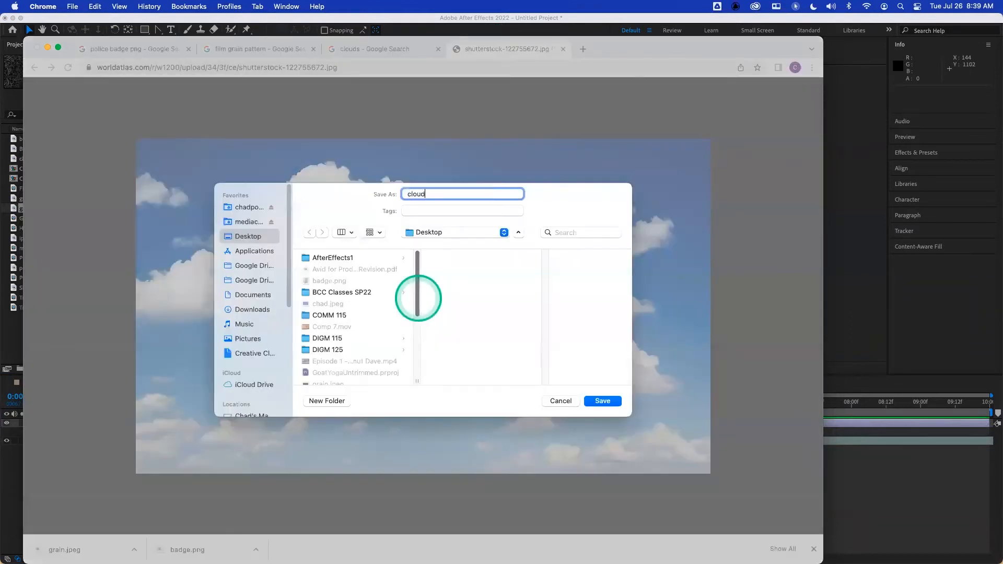
pyautogui.write('s')
pyautogui.press('Return')
# Switch to After Effects, import clouds.webp and place it in Comp 2 between grain.jpeg and HighwayChain.MOV.
pyautogui.click(32, 330)
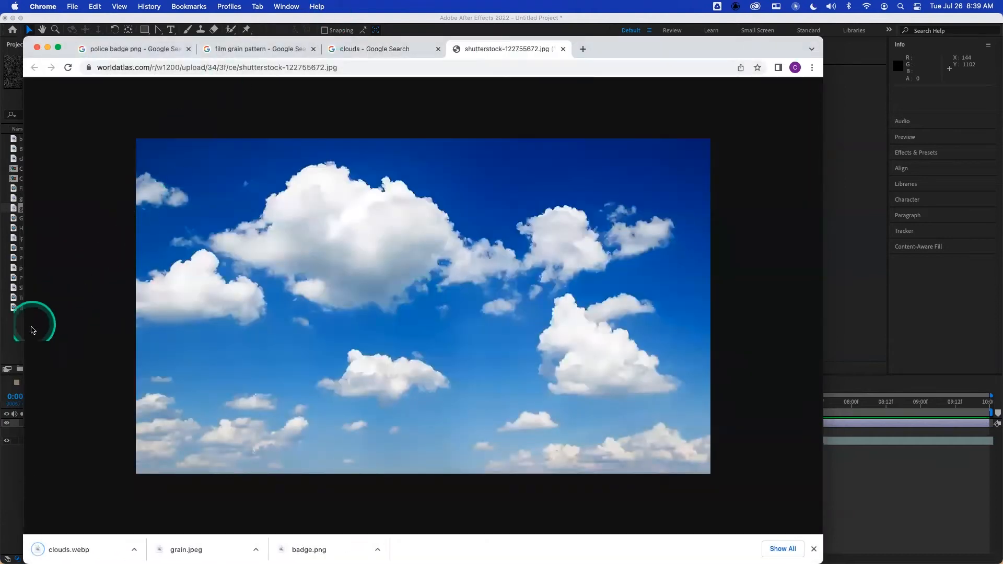
pyautogui.click(16, 338)
pyautogui.doubleClick(16, 337)
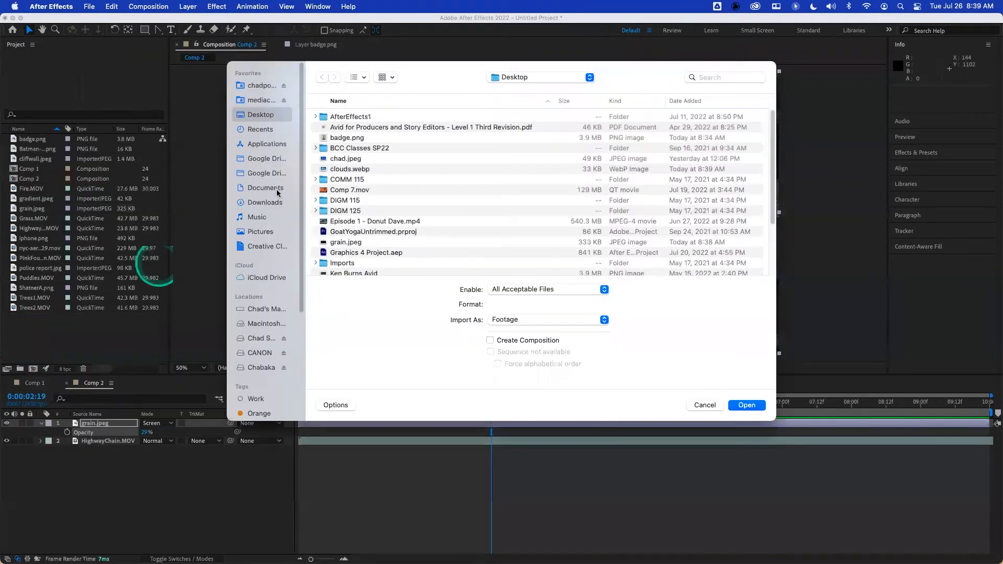
pyautogui.doubleClick(337, 169)
pyautogui.moveTo(37, 169); pyautogui.dragTo(86, 432)
pyautogui.click(86, 423)
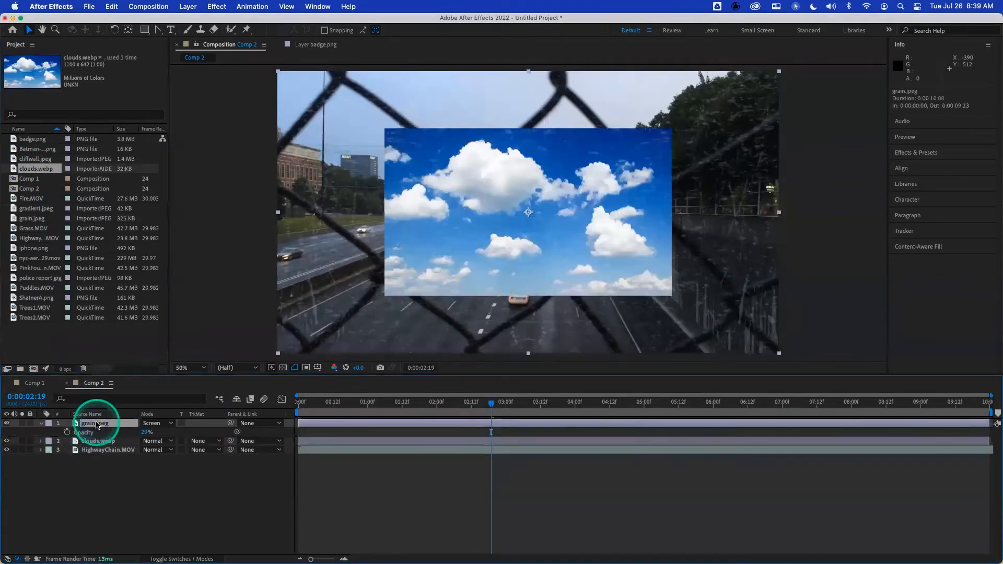
# Delete the grain.jpeg layer and fit the clouds.webp layer to the composition.
pyautogui.press('Delete')
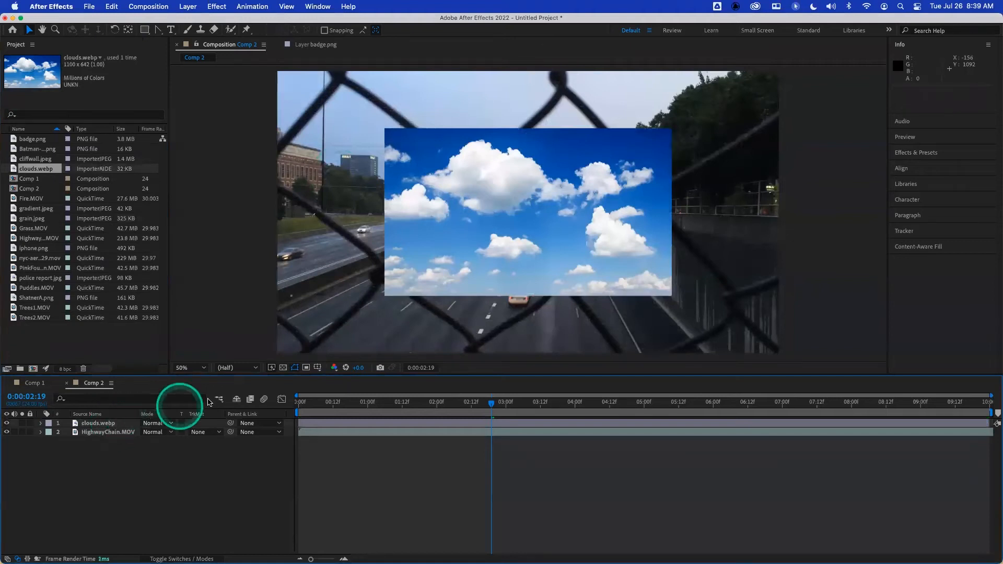
pyautogui.click(115, 424)
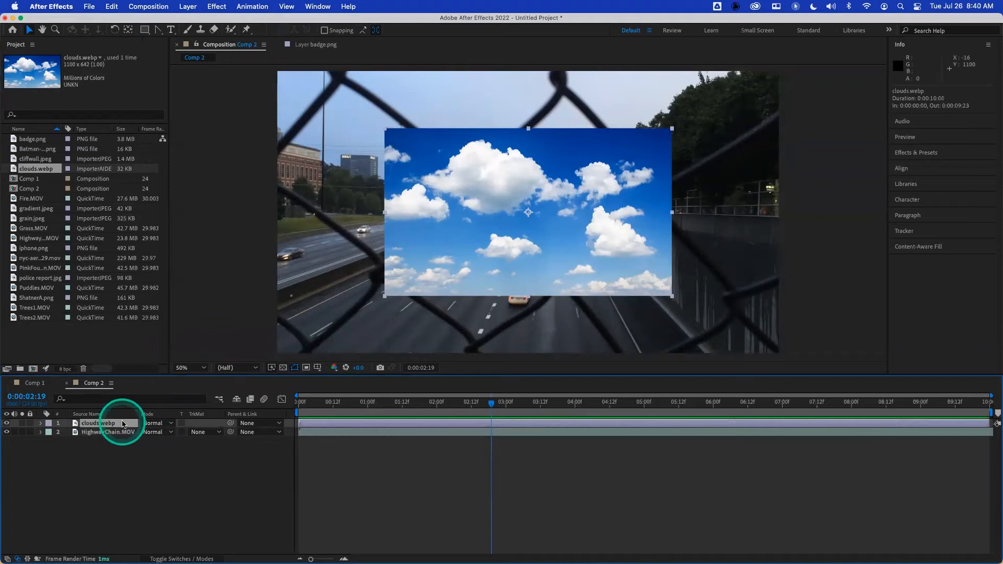
pyautogui.rightClick(124, 425)
pyautogui.moveTo(156, 288)
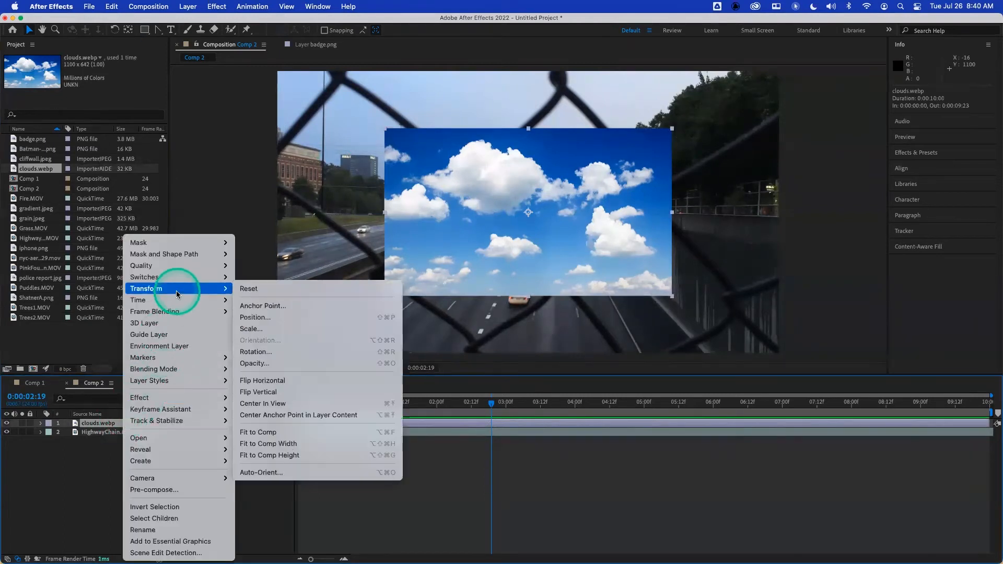
pyautogui.click(354, 431)
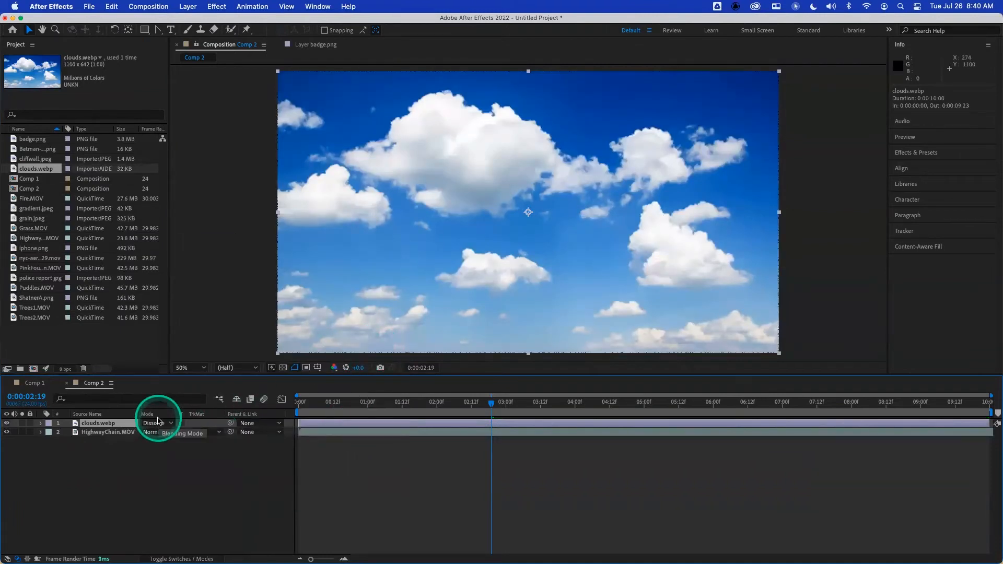
# Step the clouds.webp layer forward through the blending modes, from Dissolve to Divide, to preview each one over the highway footage.
pyautogui.hotkey('shift', '=')
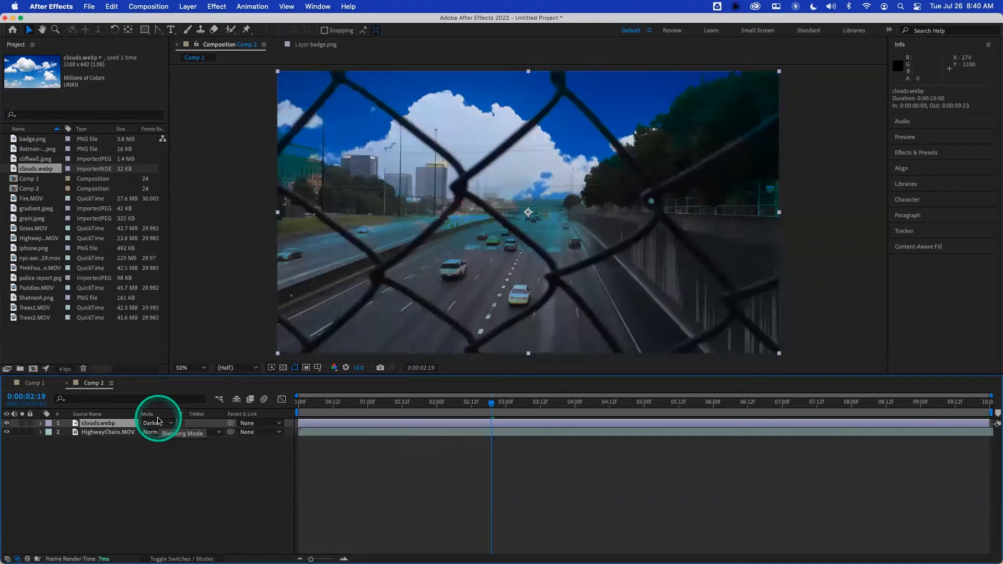
pyautogui.hotkey('shift', '=')
pyautogui.hotkey('shift', '=')
pyautogui.hotkey('shift', '=')
pyautogui.hotkey('shift', '=')
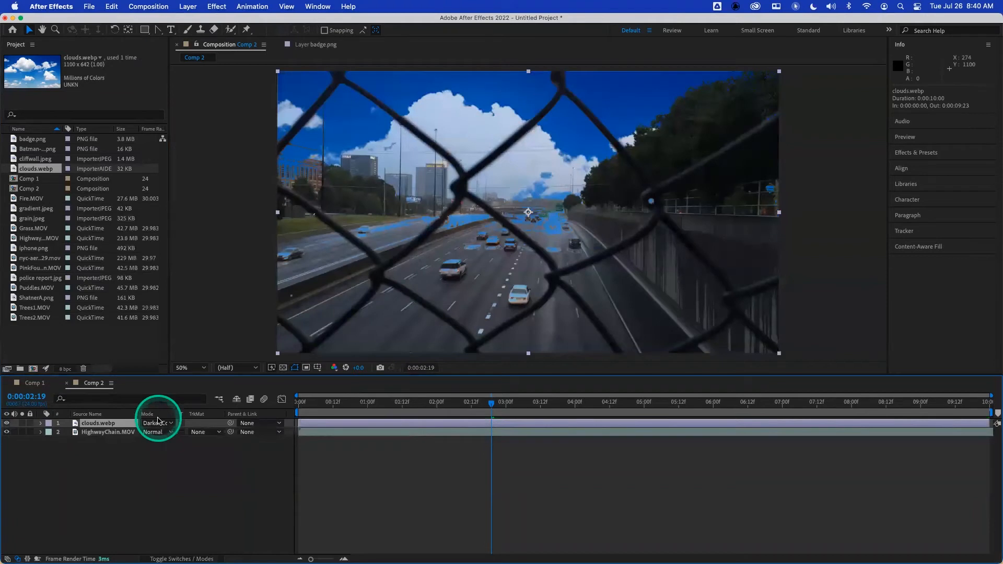
pyautogui.hotkey('shift', '=')
pyautogui.hotkey('shift', '=')
pyautogui.hotkey('shift', '=')
pyautogui.hotkey('shift', '=')
pyautogui.hotkey('shift', '=')
pyautogui.hotkey('shift', '=')
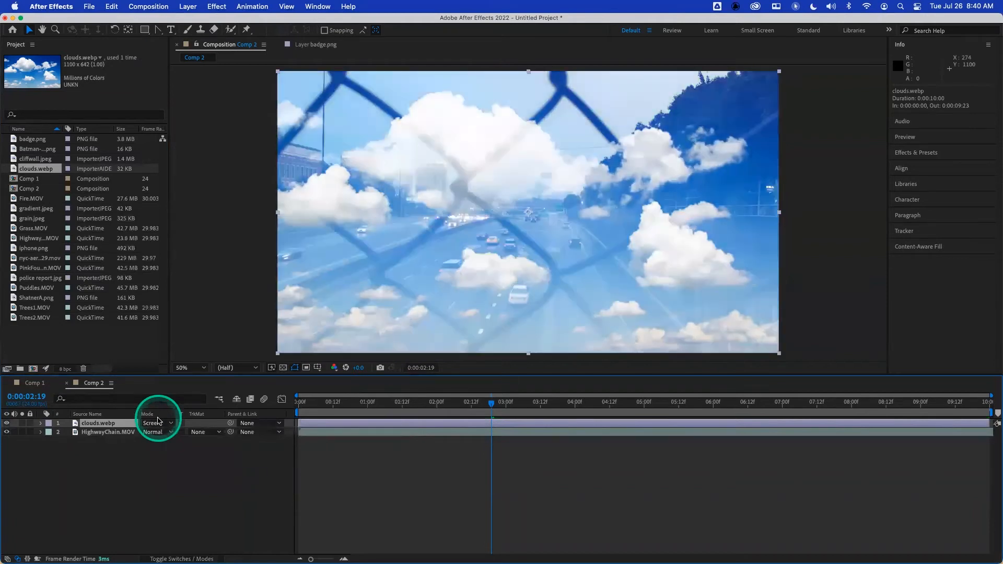
pyautogui.hotkey('shift', '=')
pyautogui.hotkey('shift', '=')
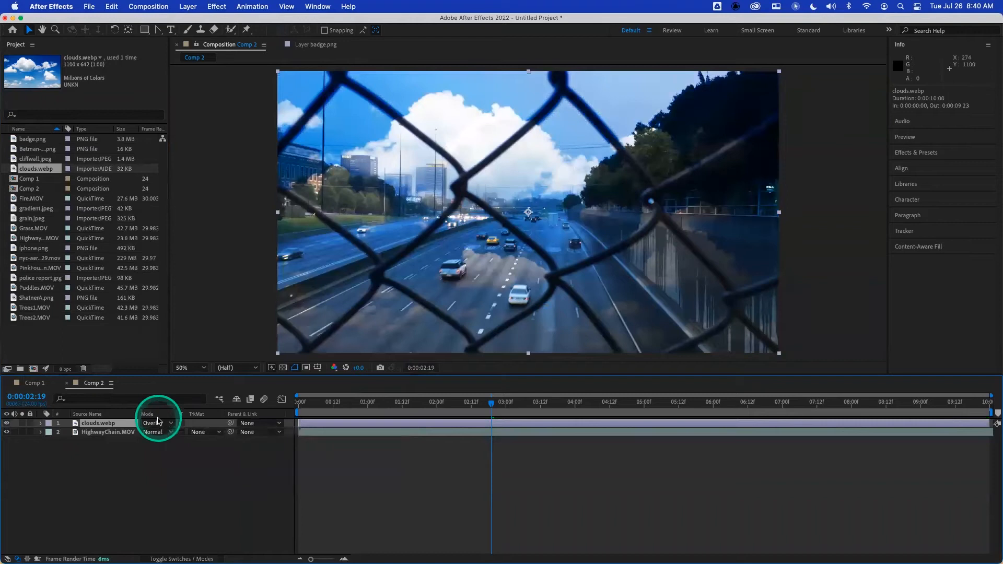
pyautogui.hotkey('shift', '=')
pyautogui.hotkey('shift', '=')
pyautogui.hotkey('shift', '=')
pyautogui.hotkey('shift', '=')
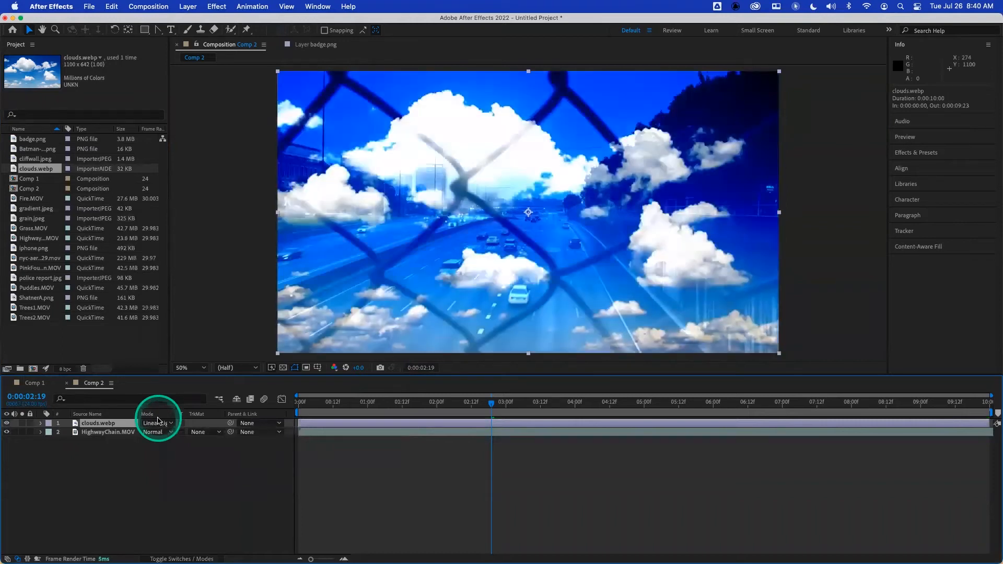
pyautogui.hotkey('shift', '=')
pyautogui.hotkey('shift', '=')
pyautogui.hotkey('shift', '=')
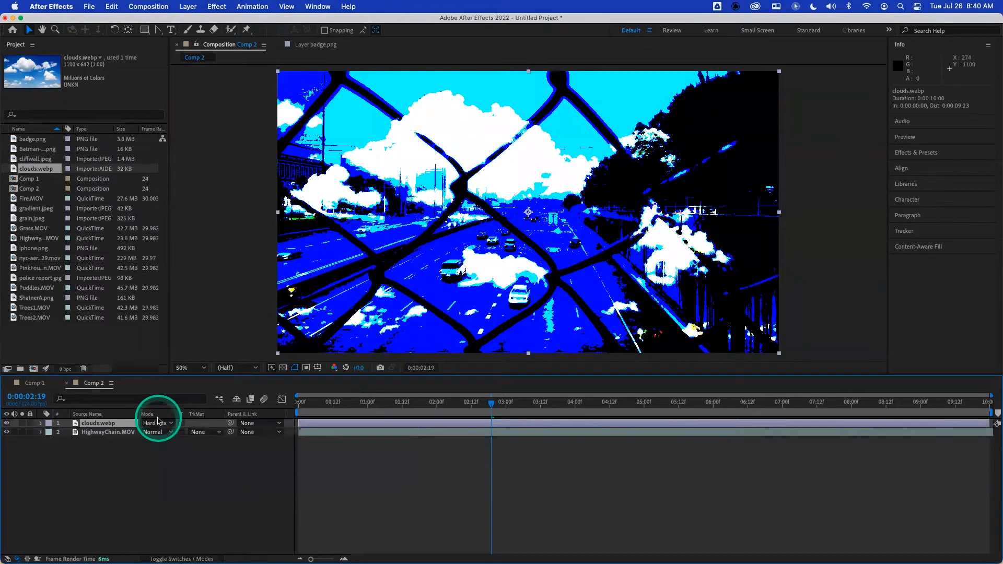
pyautogui.hotkey('shift', '=')
pyautogui.hotkey('shift', '=')
pyautogui.hotkey('shift', '=')
pyautogui.hotkey('shift', '=')
pyautogui.hotkey('shift', '=')
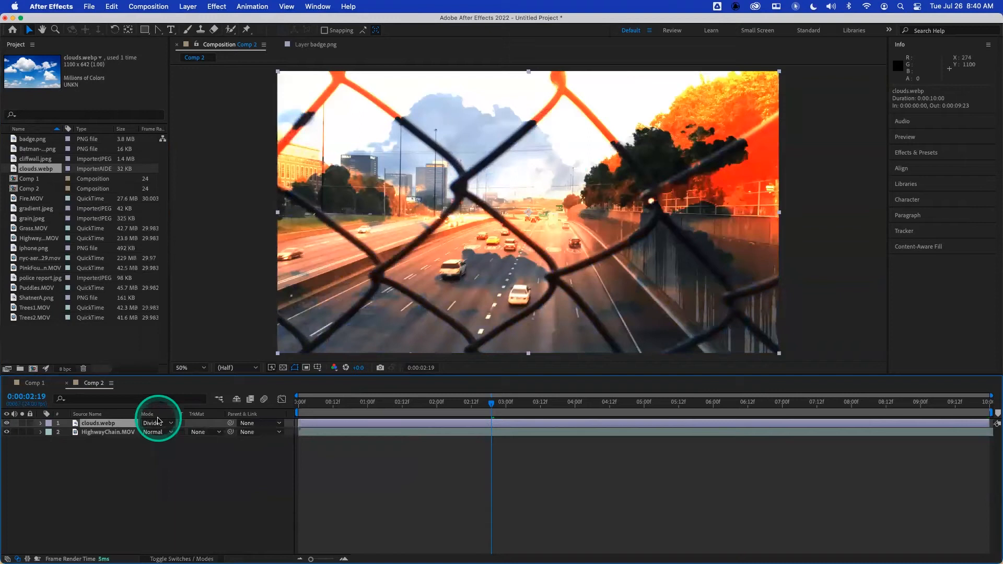
pyautogui.hotkey('shift', '=')
# Step back through the blending modes and leave the clouds.webp layer on Overlay.
pyautogui.hotkey('shift', '-')
pyautogui.hotkey('shift', '-')
pyautogui.hotkey('shift', '-')
pyautogui.hotkey('shift', '-')
pyautogui.hotkey('shift', '-')
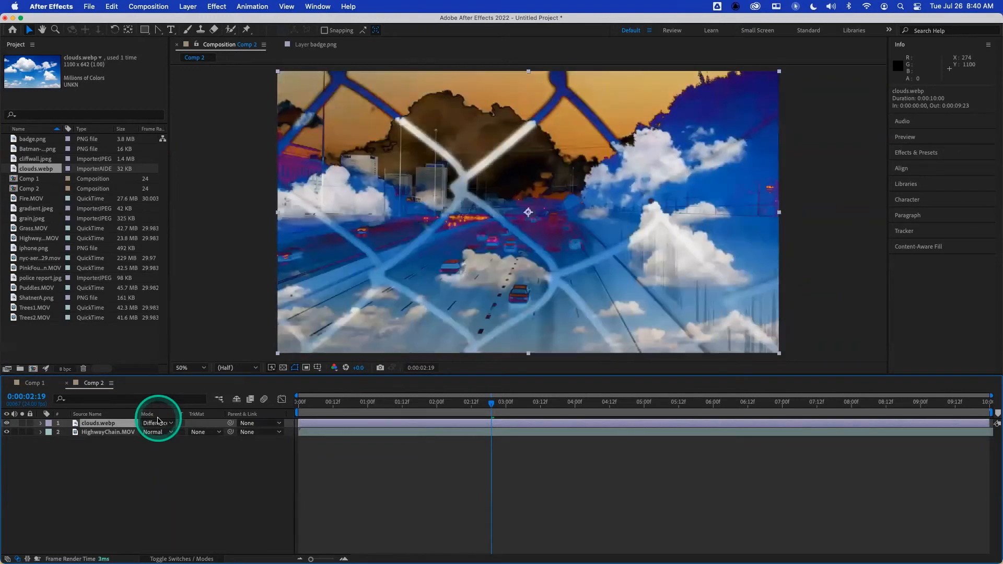
pyautogui.hotkey('shift', '-')
pyautogui.hotkey('shift', '-')
pyautogui.hotkey('shift', '-')
pyautogui.hotkey('shift', '-')
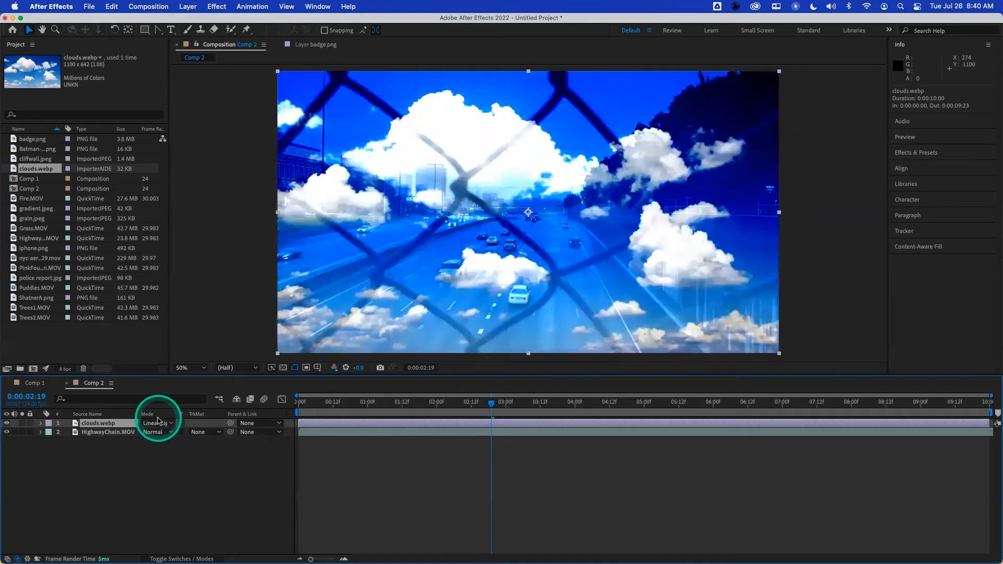
pyautogui.hotkey('shift', '-')
pyautogui.hotkey('shift', '-')
pyautogui.hotkey('shift', '-')
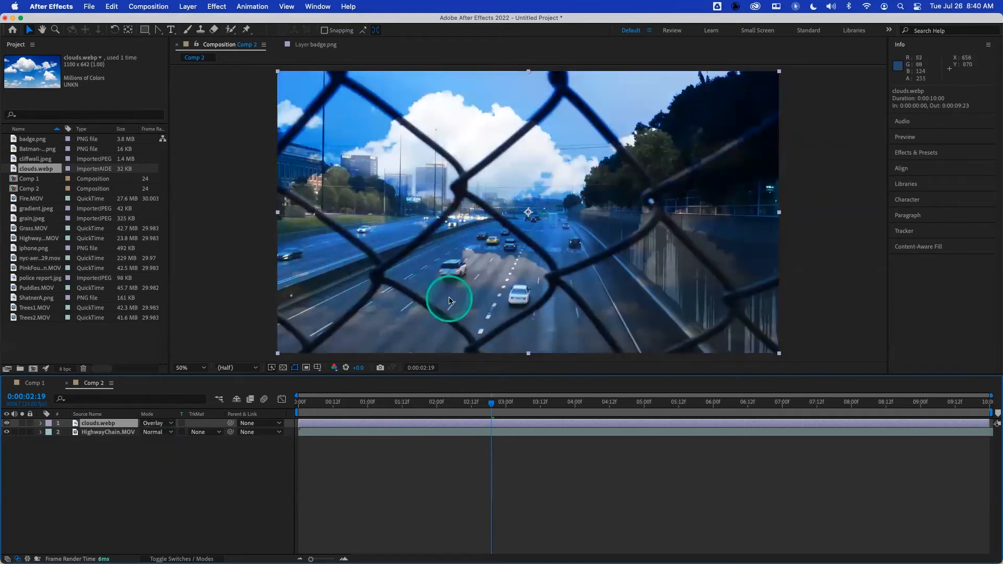
# Move the clouds.webp layer up over the sky to about 966, 168 and lower its opacity to 39%.
pyautogui.moveTo(528, 355); pyautogui.dragTo(526, 141)
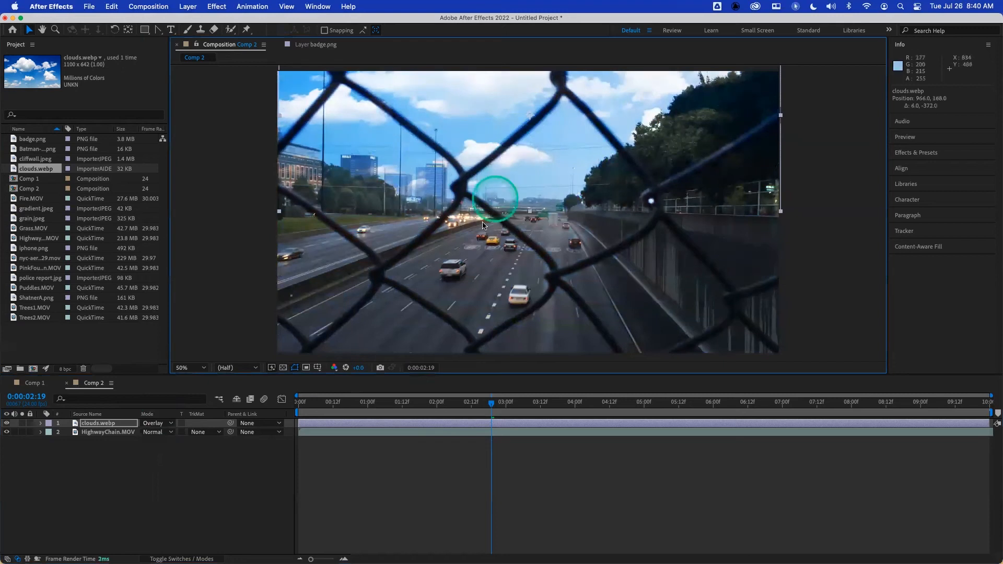
pyautogui.press('t')
pyautogui.moveTo(147, 432); pyautogui.dragTo(114, 433)
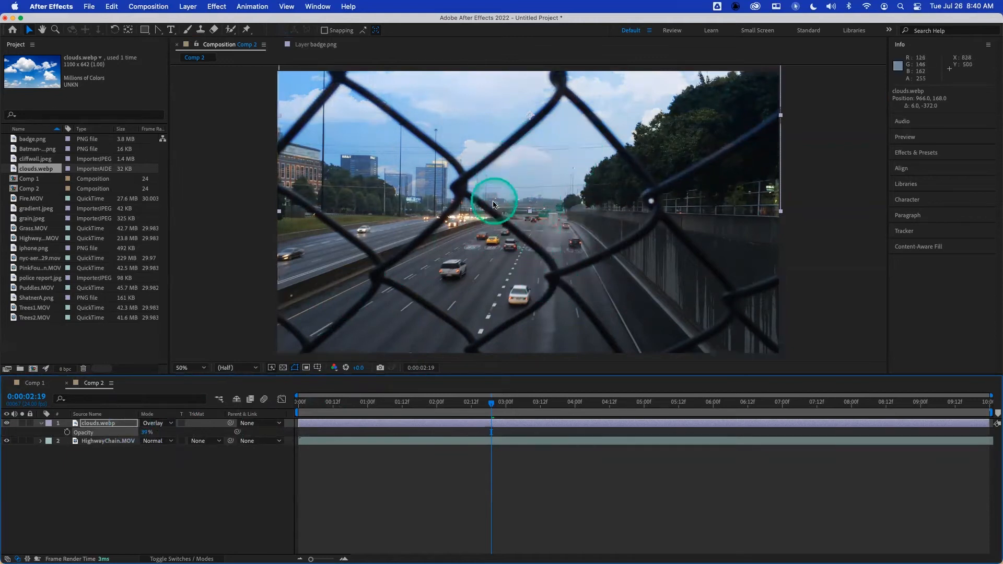
# Hide and show the clouds.webp layer to compare the sky with and without it.
pyautogui.click(6, 424)
pyautogui.click(7, 424)
pyautogui.click(7, 423)
pyautogui.click(7, 423)
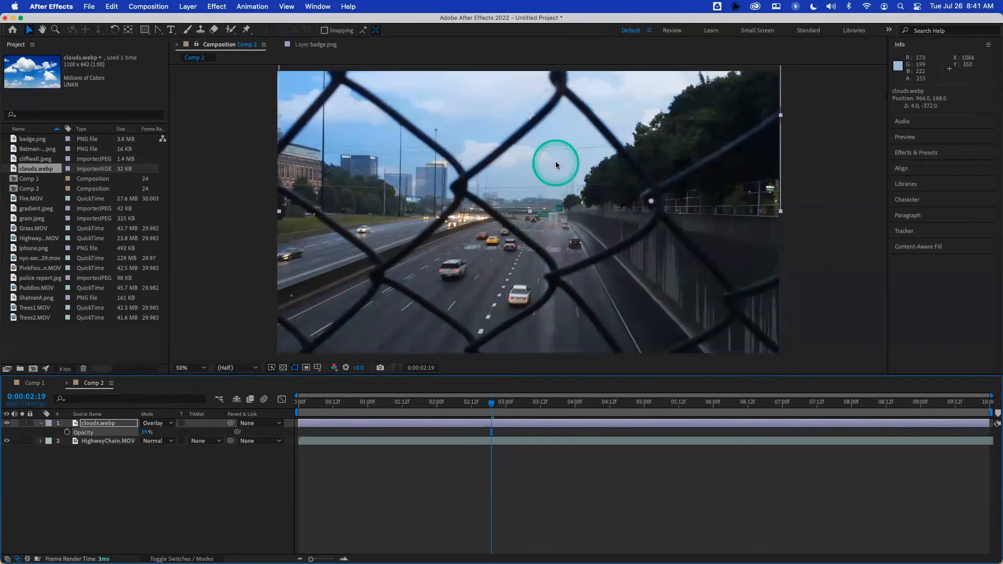
# Stretch the clouds.webp layer slightly taller, to about 175%, 118% scale, and toggle its visibility to check the blended sky.
pyautogui.moveTo(532, 213); pyautogui.dragTo(587, 226)
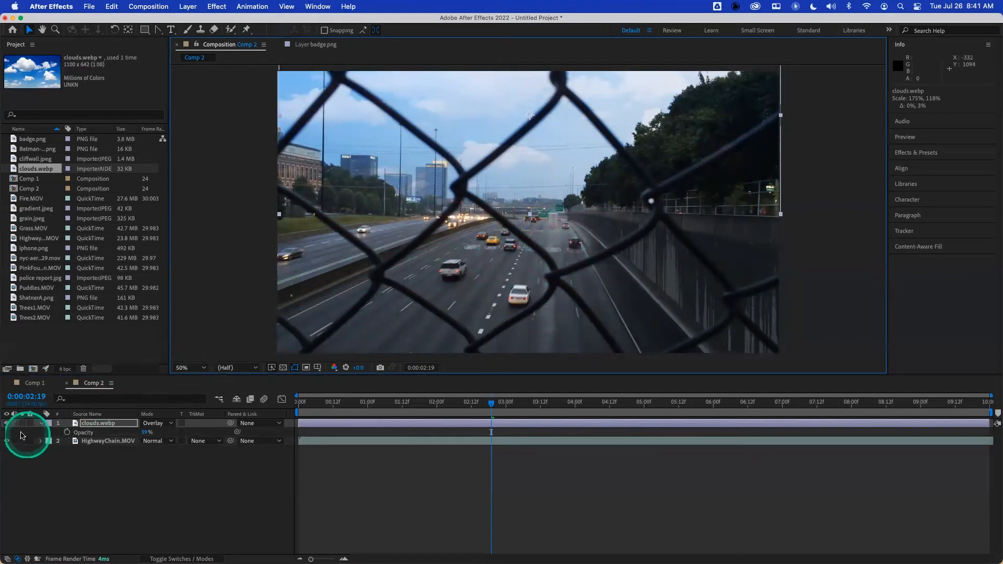
pyautogui.click(7, 425)
pyautogui.click(7, 424)
pyautogui.click(7, 424)
pyautogui.click(7, 425)
pyautogui.click(7, 424)
pyautogui.click(7, 424)
pyautogui.click(7, 425)
pyautogui.click(6, 424)
pyautogui.click(7, 424)
pyautogui.click(6, 424)
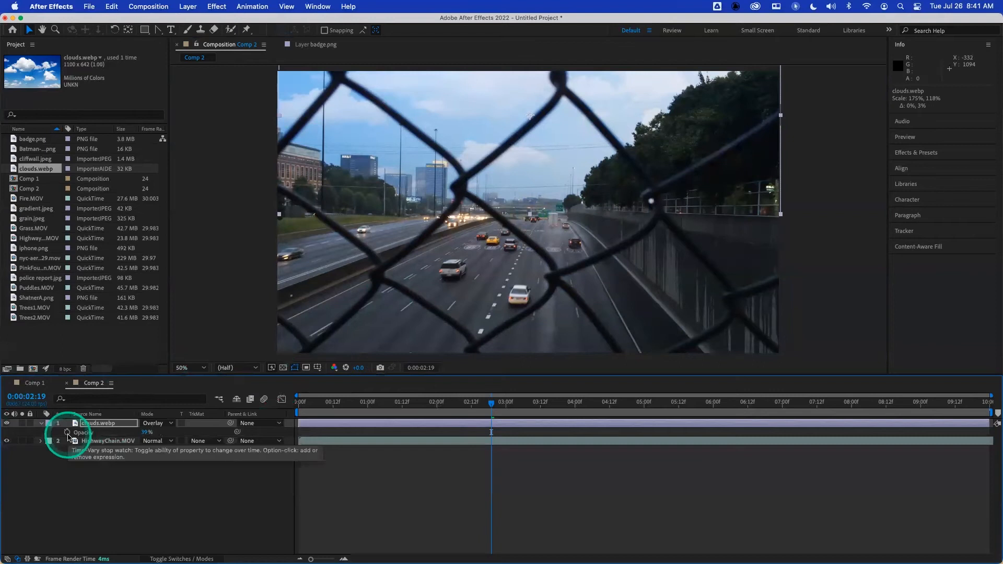
# Delete the clouds.webp and HighwayChain.MOV layers from Comp 2.
pyautogui.click(119, 426)
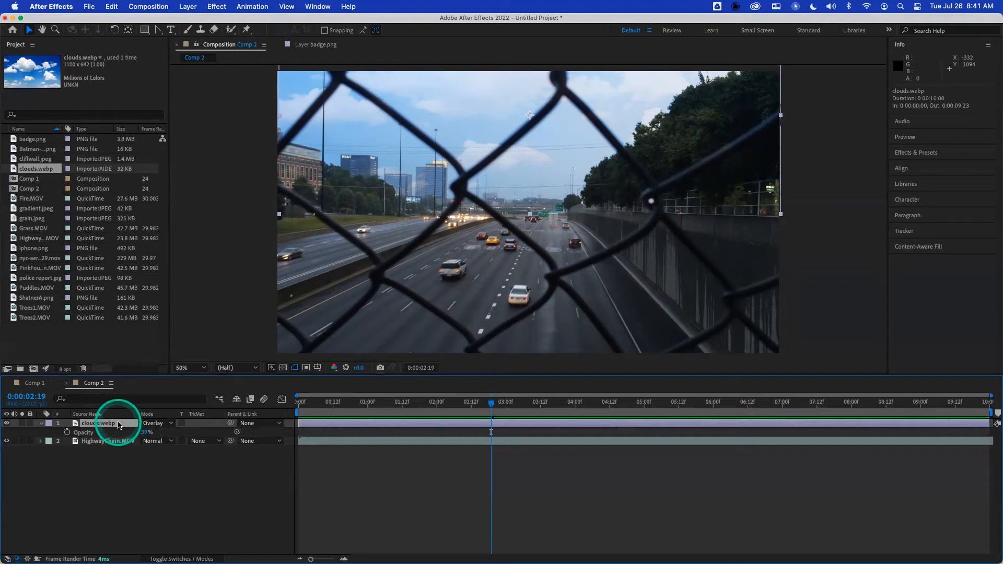
pyautogui.press('Delete')
pyautogui.click(116, 422)
pyautogui.press('Delete')
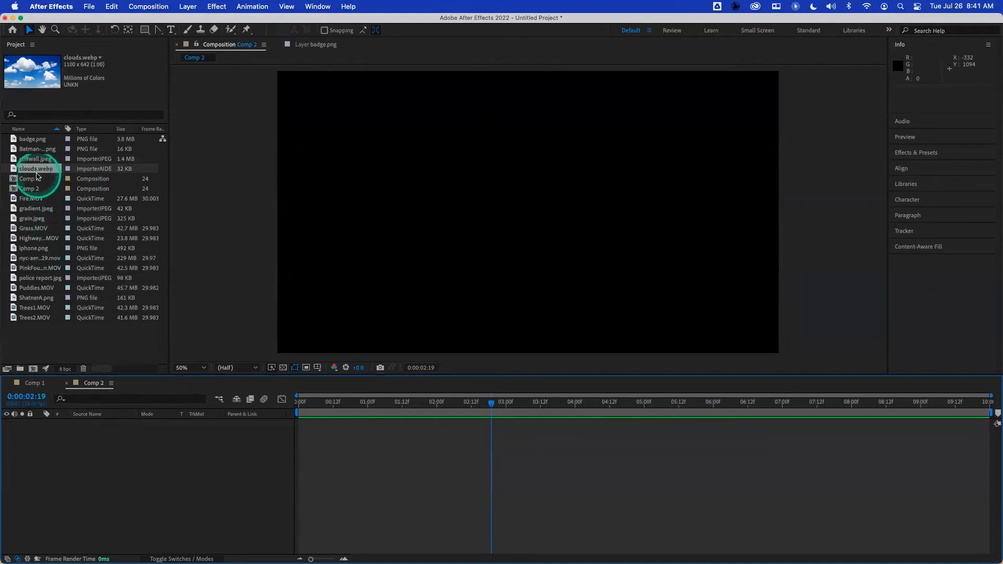
# Add cliffwall.jpeg to Comp 2 fitted to the composition, and place ShatnerA.png as a layer above it.
pyautogui.moveTo(33, 161); pyautogui.dragTo(99, 433)
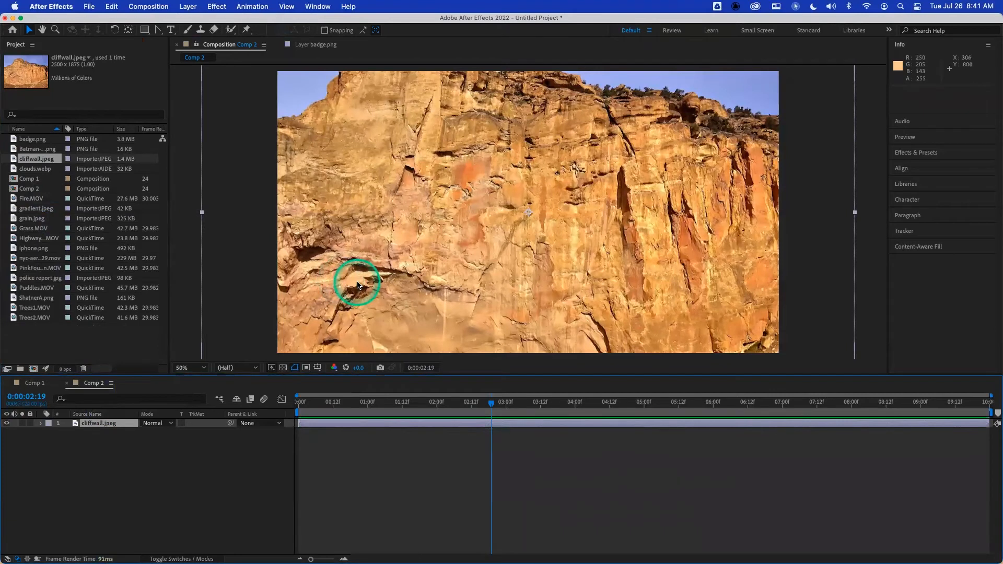
pyautogui.press('super+alt+f')
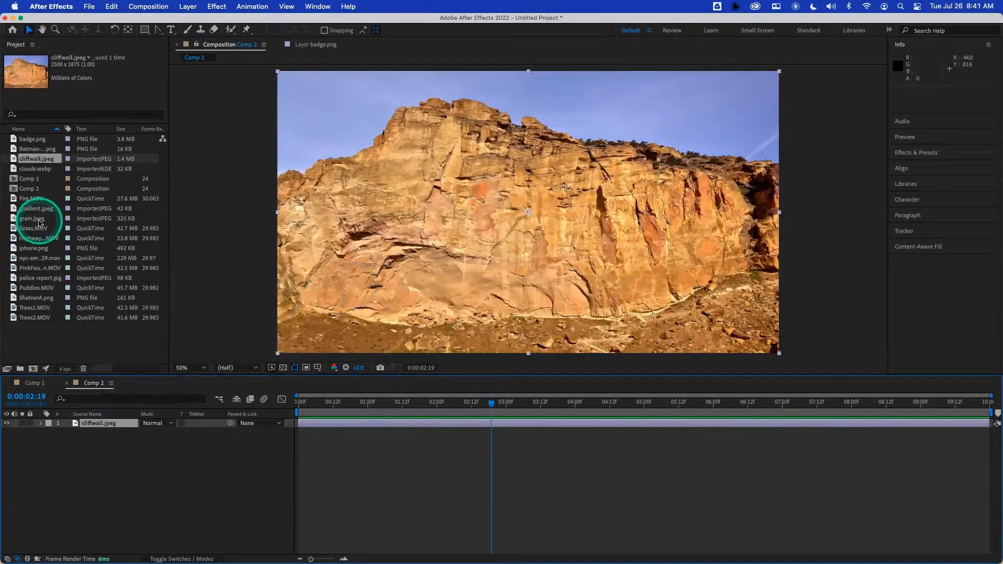
pyautogui.moveTo(40, 301); pyautogui.dragTo(90, 423)
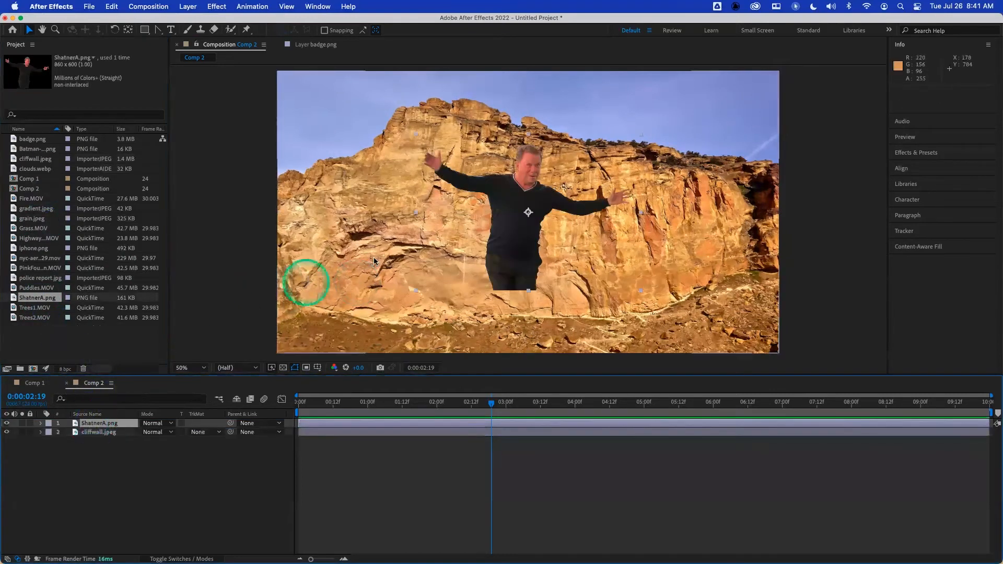
# Scale the ShatnerA.png layer to 76% and move the figure down and left to the base of the cliff.
pyautogui.press('s')
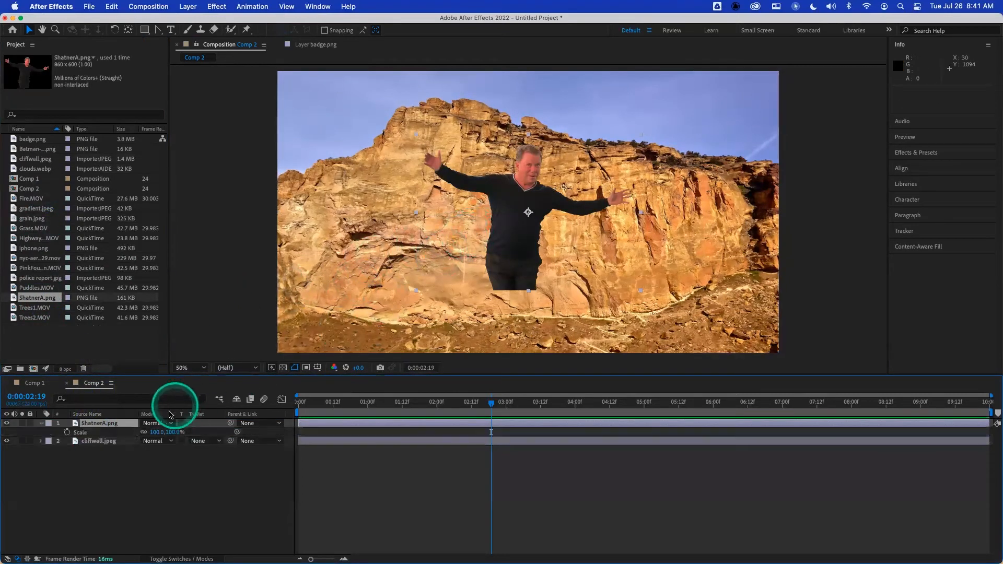
pyautogui.moveTo(146, 432); pyautogui.dragTo(133, 431)
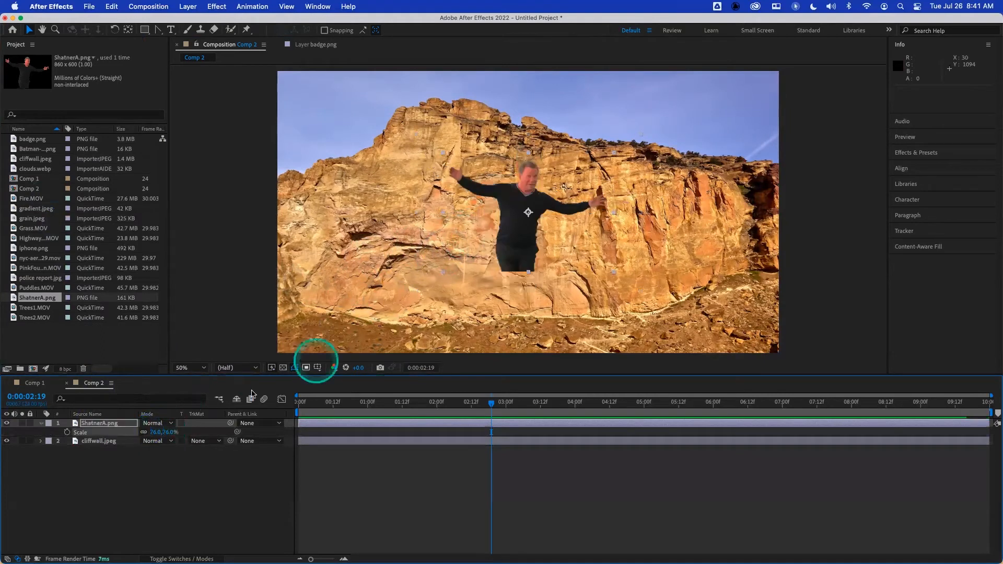
pyautogui.moveTo(510, 231); pyautogui.dragTo(401, 288)
# Step the ShatnerA.png layer forward through the blending modes, from Normal to Classic Color Dodge, to preview each on the cliff.
pyautogui.click(95, 424)
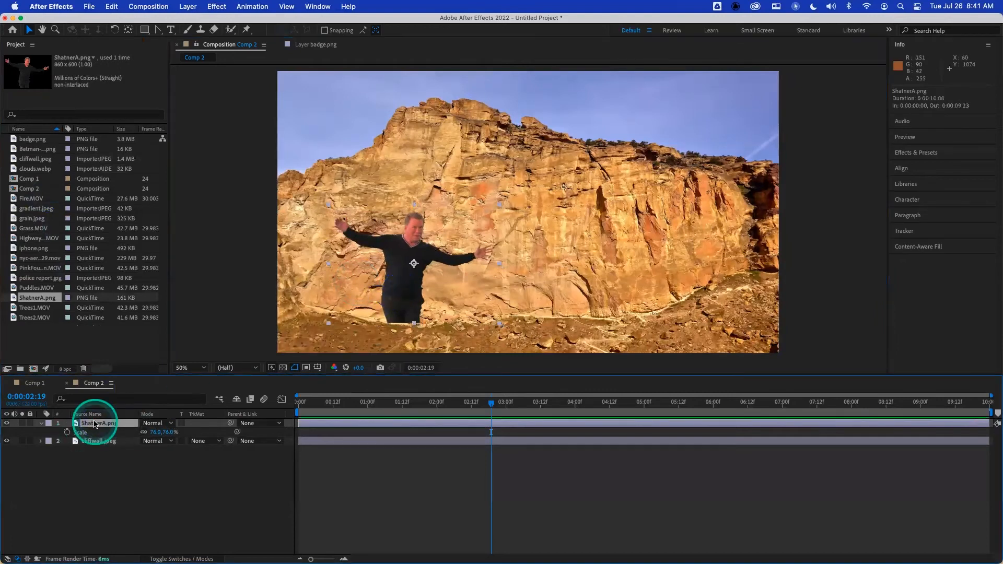
pyautogui.hotkey('shift', '=')
pyautogui.hotkey('shift', '=')
pyautogui.hotkey('shift', '=')
pyautogui.hotkey('shift', '=')
pyautogui.hotkey('shift', '=')
pyautogui.hotkey('shift', '=')
pyautogui.hotkey('shift', '=')
pyautogui.hotkey('shift', '=')
pyautogui.hotkey('shift', '=')
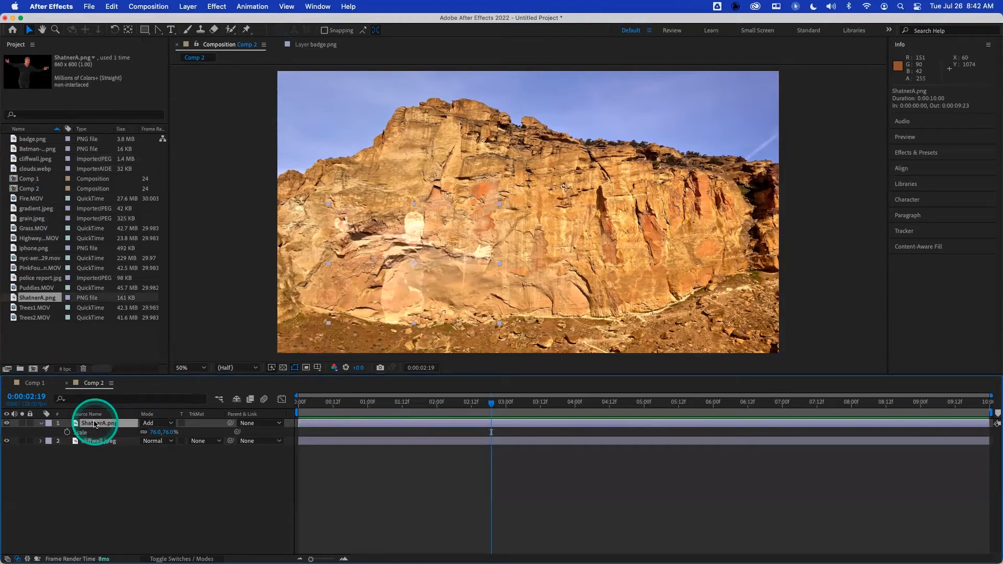
pyautogui.hotkey('shift', '=')
pyautogui.hotkey('shift', '=')
pyautogui.hotkey('shift', '=')
pyautogui.hotkey('shift', '=')
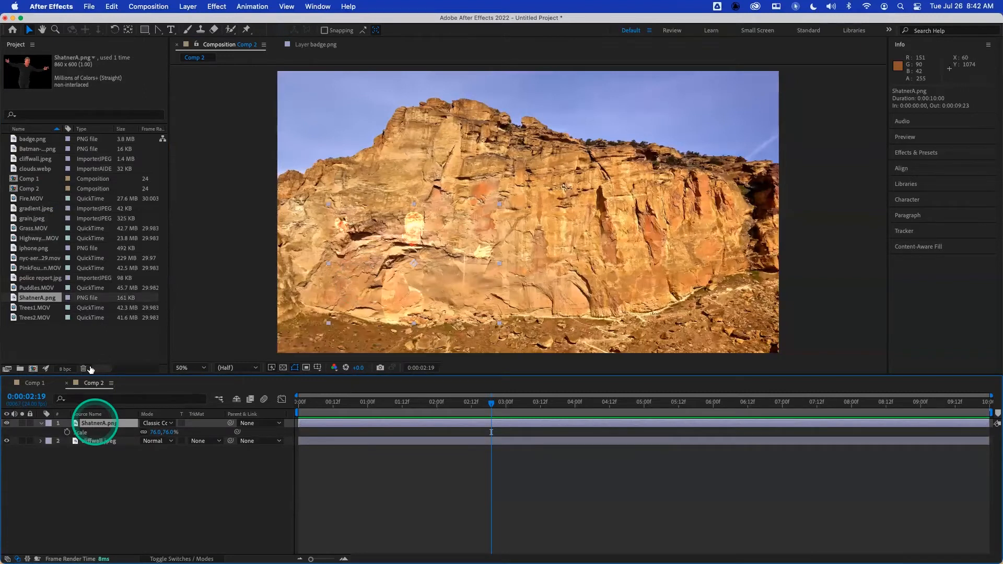
# Try the Color Dodge and Linear Dodge blending modes on the ShatnerA.png layer.
pyautogui.click(156, 423)
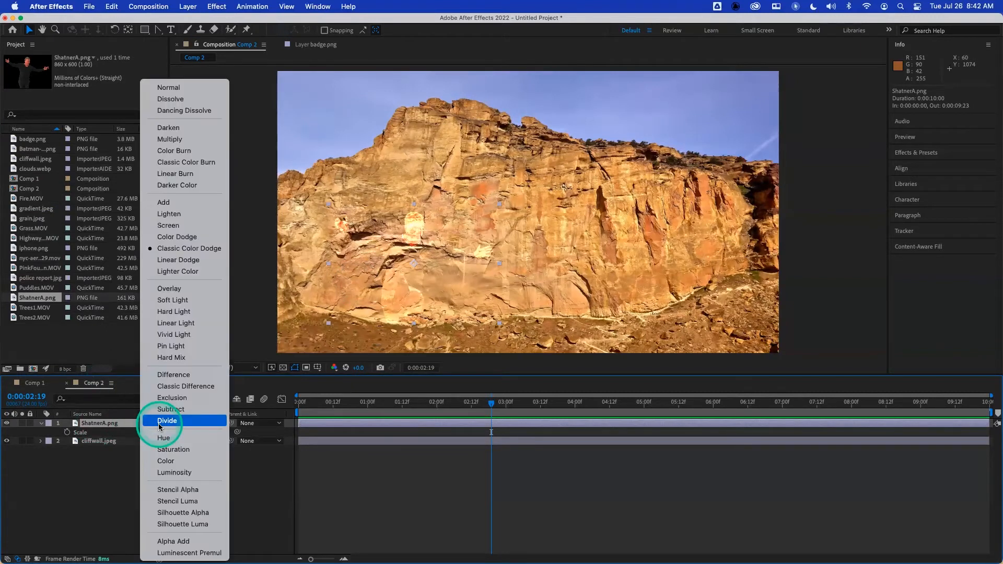
pyautogui.click(185, 239)
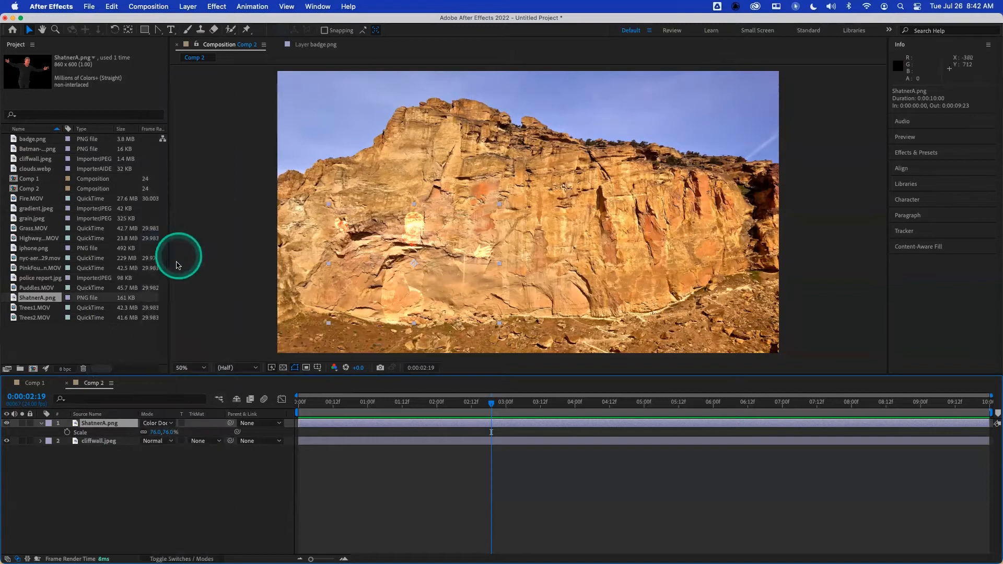
pyautogui.click(154, 422)
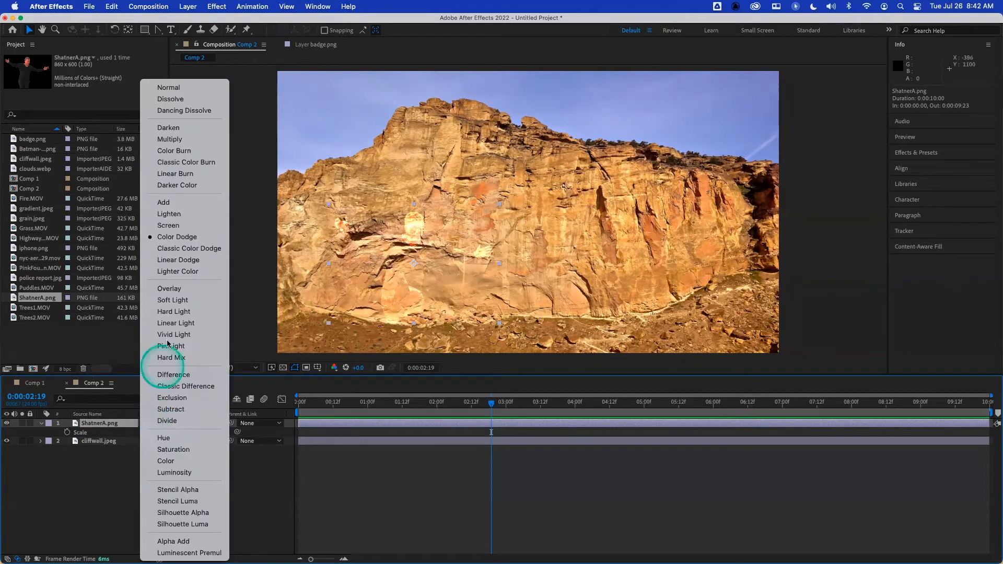
pyautogui.click(179, 260)
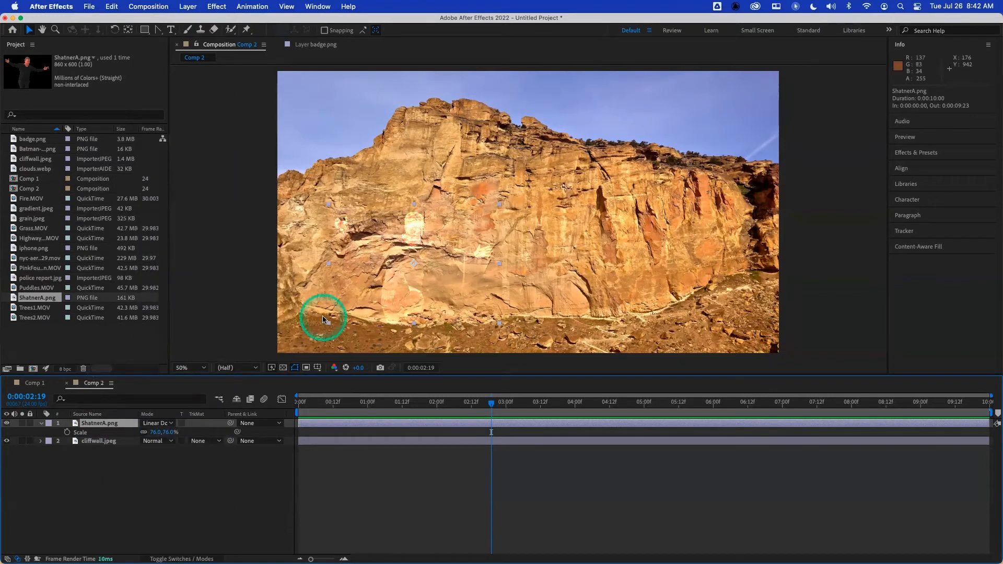
# Compare the Lighter Color and Overlay blending modes on the ShatnerA.png layer and leave it on Overlay.
pyautogui.hotkey('shift', '=')
pyautogui.hotkey('shift', '=')
pyautogui.hotkey('shift', '-')
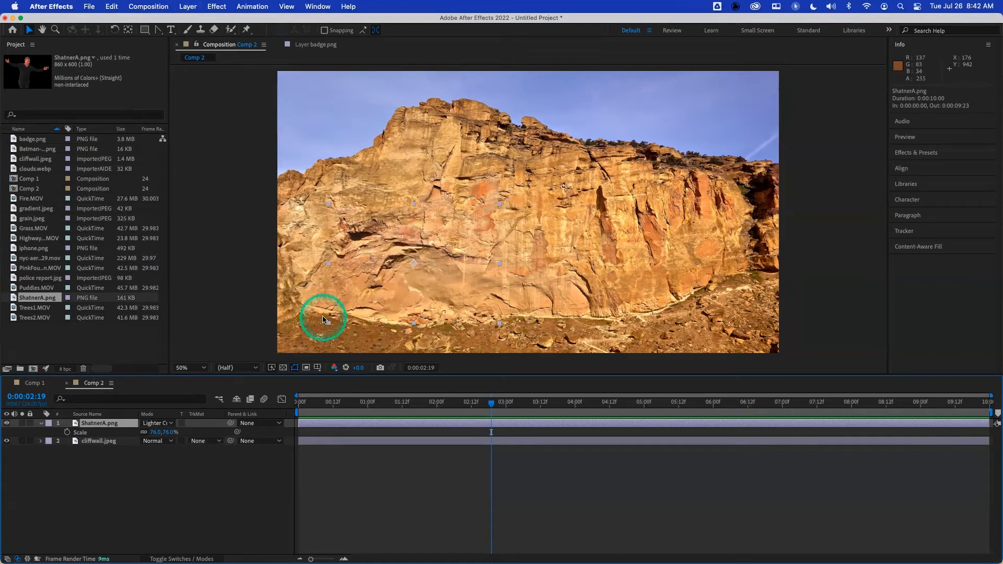
pyautogui.hotkey('shift', '=')
pyautogui.hotkey('shift', '-')
pyautogui.hotkey('shift', '=')
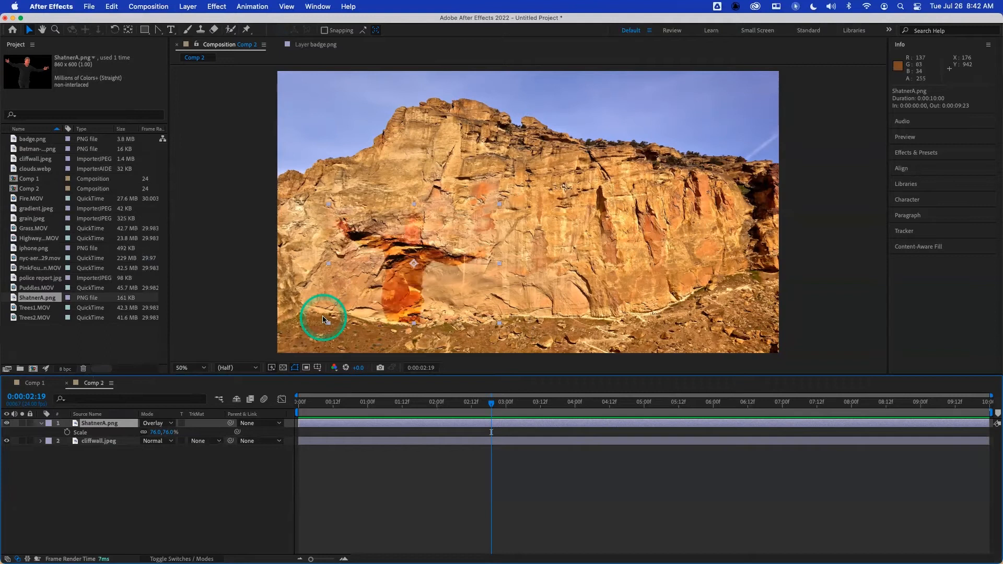
# Show the ShatnerA.png layer's opacity and step its blending mode forward from Overlay to Color, previewing each on the cliff.
pyautogui.hotkey('shift', '-')
pyautogui.press('t')
pyautogui.hotkey('shift', '=')
pyautogui.hotkey('shift', '=')
pyautogui.hotkey('shift', '=')
pyautogui.hotkey('shift', '=')
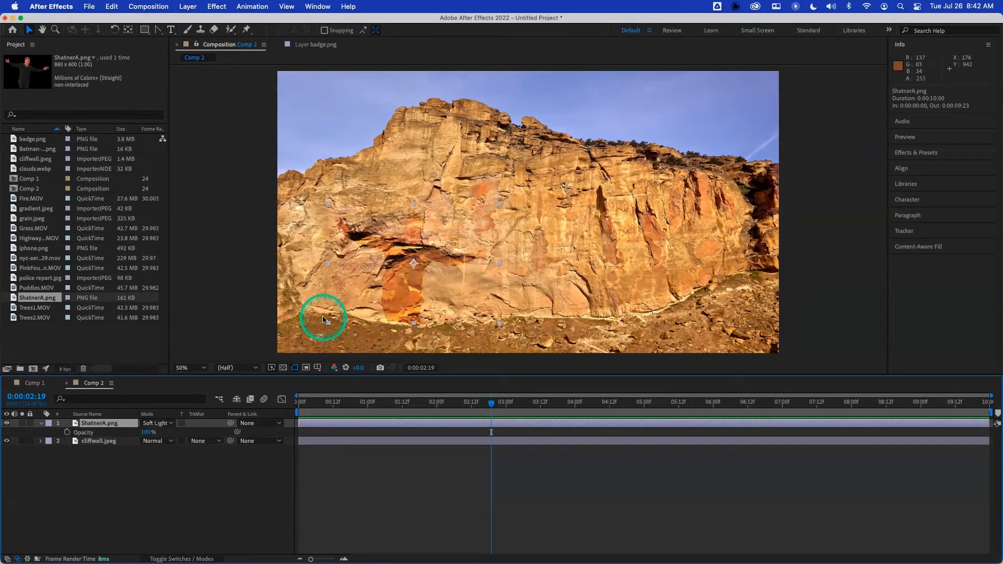
pyautogui.hotkey('shift', '=')
pyautogui.hotkey('shift', '=')
pyautogui.hotkey('shift', '=')
pyautogui.hotkey('shift', '=')
pyautogui.hotkey('shift', '=')
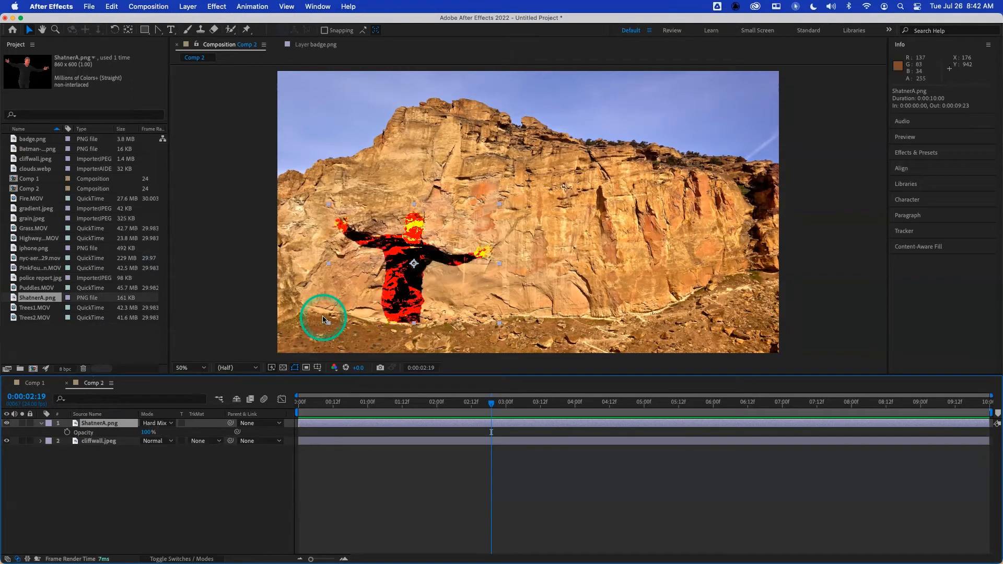
pyautogui.hotkey('shift', '=')
pyautogui.hotkey('shift', '=')
pyautogui.hotkey('shift', '=')
pyautogui.hotkey('shift', '=')
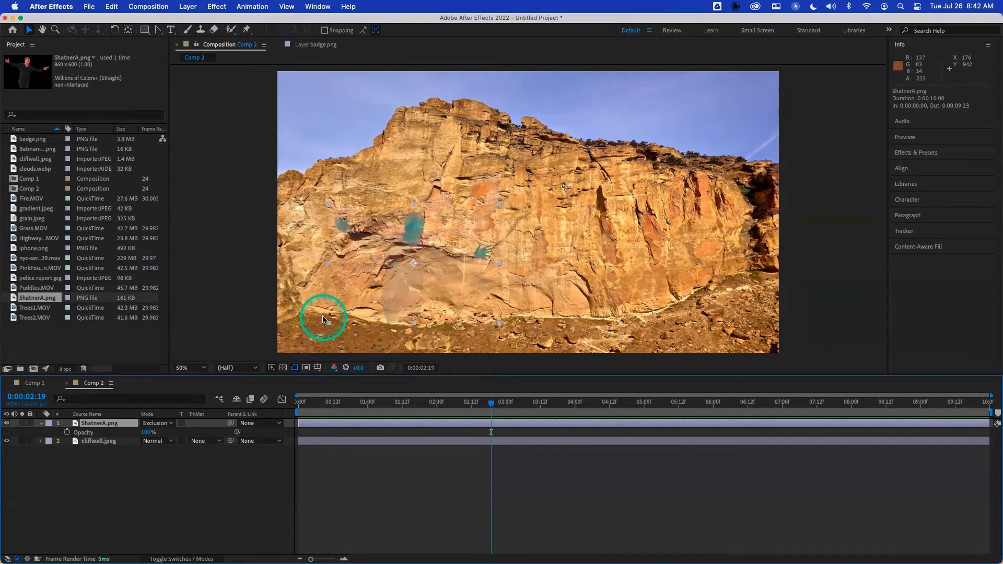
pyautogui.hotkey('shift', '=')
pyautogui.hotkey('shift', '=')
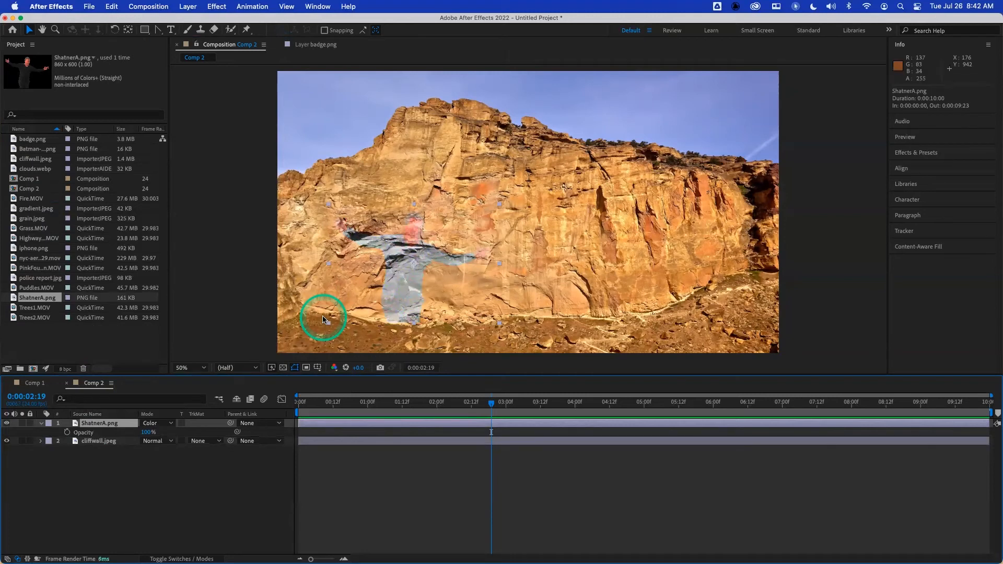
# Step the ShatnerA.png layer back through the blending modes, past Linear Light, Soft Light and Classic Color Dodge, to Screen.
pyautogui.hotkey('shift', '=')
pyautogui.hotkey('shift', '-')
pyautogui.hotkey('shift', '=')
pyautogui.hotkey('shift', '-')
pyautogui.hotkey('shift', '-')
pyautogui.hotkey('shift', '-')
pyautogui.hotkey('shift', '-')
pyautogui.hotkey('shift', '-')
pyautogui.hotkey('shift', '-')
pyautogui.hotkey('shift', '-')
pyautogui.hotkey('shift', '-')
pyautogui.hotkey('shift', '-')
pyautogui.hotkey('shift', '-')
pyautogui.hotkey('shift', '-')
pyautogui.hotkey('shift', '-')
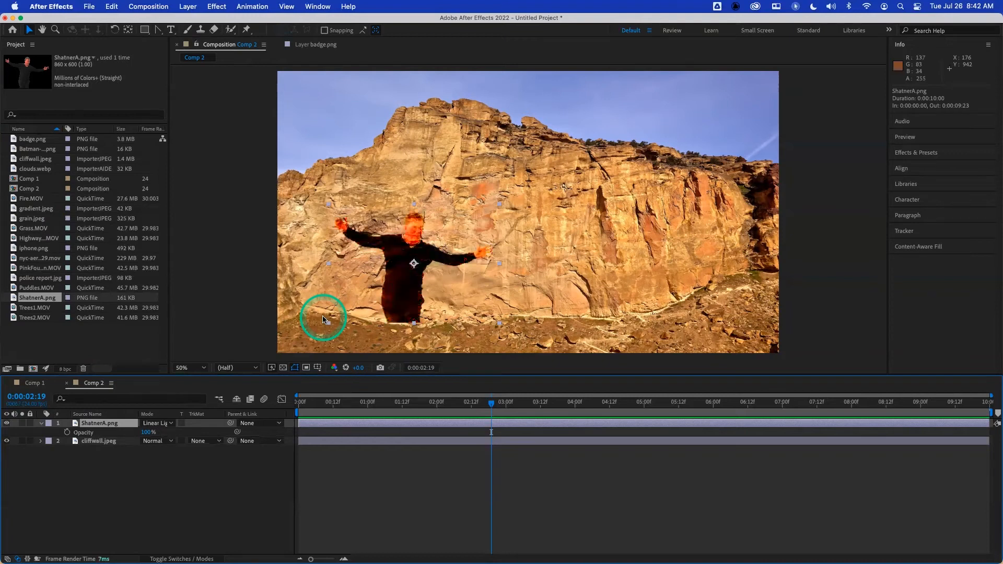
pyautogui.hotkey('shift', '-')
pyautogui.hotkey('shift', '-')
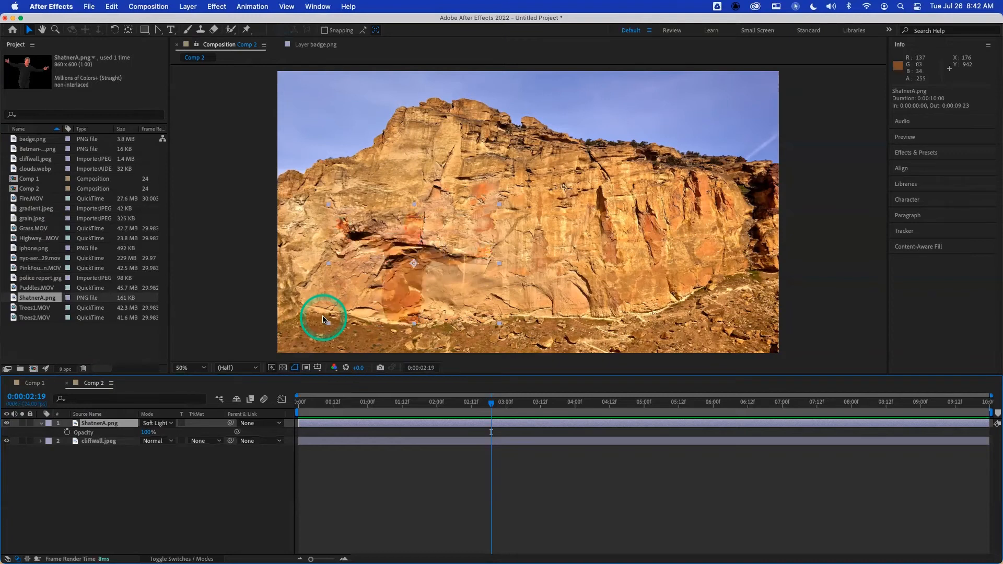
pyautogui.hotkey('shift', '-')
pyautogui.hotkey('shift', '-')
pyautogui.hotkey('shift', '-')
pyautogui.hotkey('shift', '-')
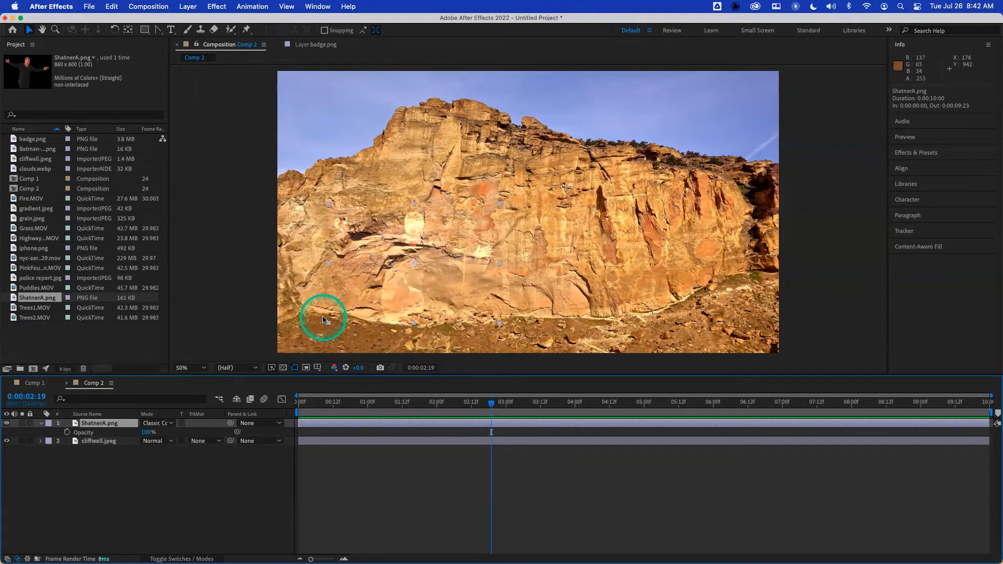
pyautogui.hotkey('shift', '-')
pyautogui.hotkey('shift', '-')
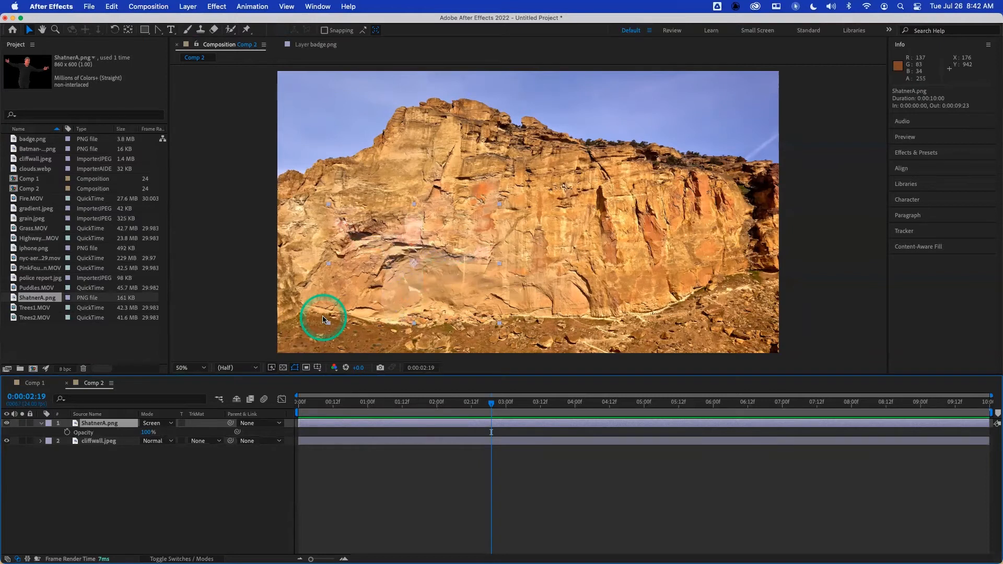
# Move the figure slightly up and left to position 494, 716 and set the ShatnerA.png layer's blending mode to Overlay.
pyautogui.moveTo(410, 284)
pyautogui.mouseDown()
pyautogui.moveTo(557, 271)
pyautogui.moveTo(634, 284)
pyautogui.moveTo(366, 284)
pyautogui.moveTo(397, 281)
pyautogui.mouseUp()
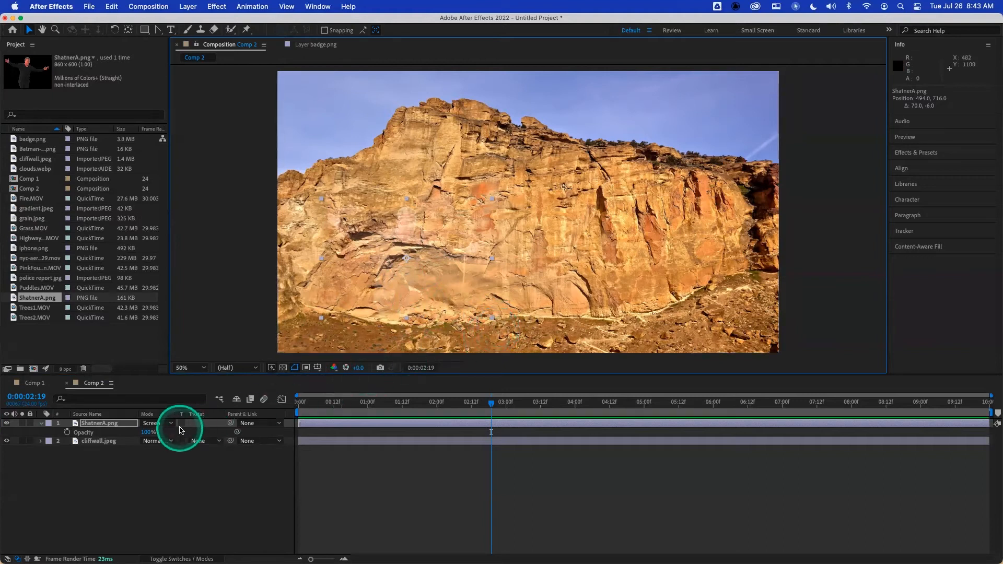
pyautogui.hotkey('shift', '=')
pyautogui.hotkey('shift', '=')
pyautogui.hotkey('shift', '=')
pyautogui.hotkey('shift', '=')
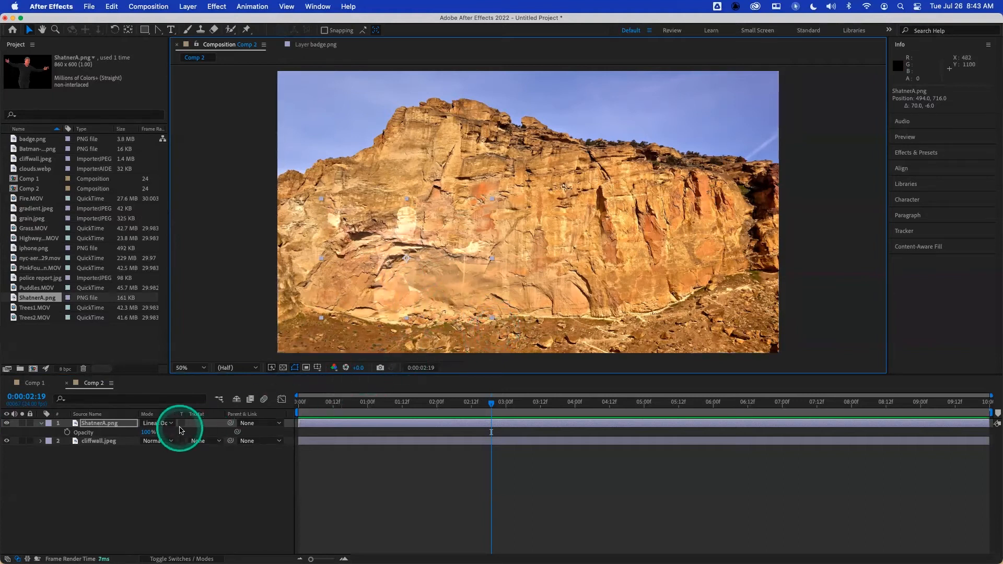
pyautogui.hotkey('shift', '=')
pyautogui.hotkey('shift', '=')
pyautogui.hotkey('shift', '=')
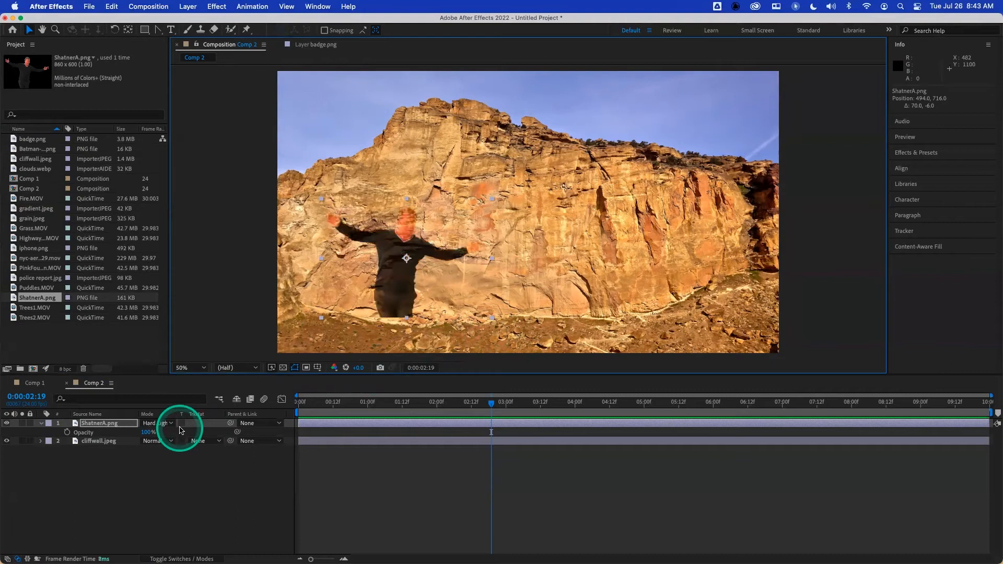
pyautogui.hotkey('shift', '-')
pyautogui.hotkey('shift', '-')
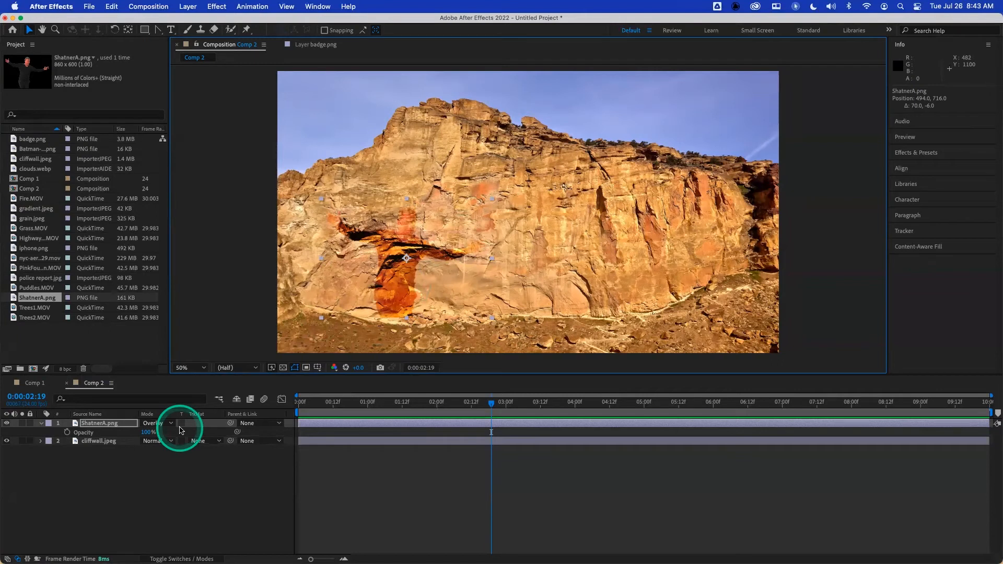
# Compare the blending modes just after Overlay on the ShatnerA.png layer by stepping forward and back between them.
pyautogui.hotkey('shift', '=')
pyautogui.hotkey('shift', '=')
pyautogui.hotkey('shift', '=')
pyautogui.hotkey('shift', '-')
pyautogui.hotkey('shift', '-')
pyautogui.hotkey('shift', '=')
pyautogui.hotkey('shift', '-')
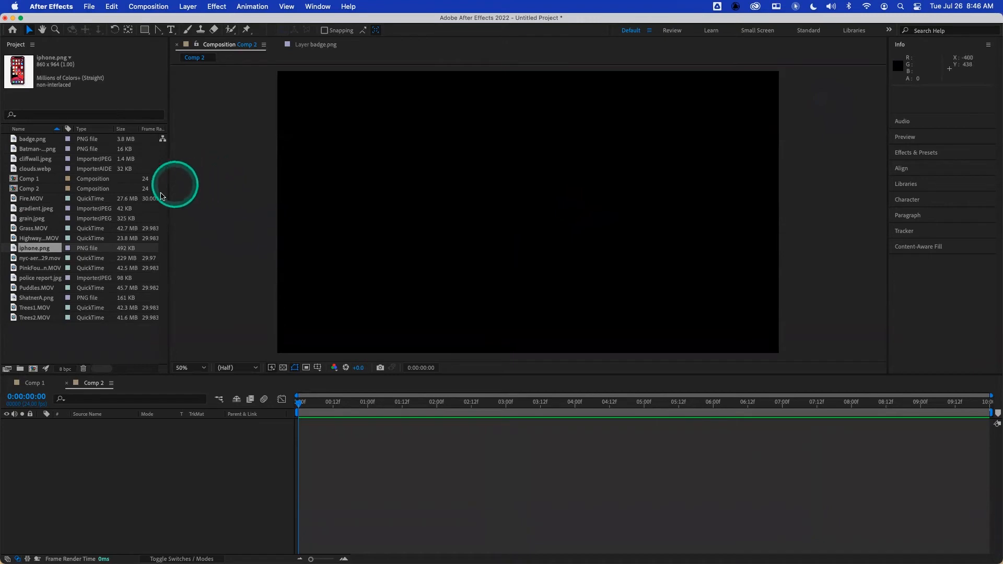
# Add the nyc-aerial footage to the empty Comp 2, place Fire.MOV above it, and return the playhead to the start.
pyautogui.click(92, 342)
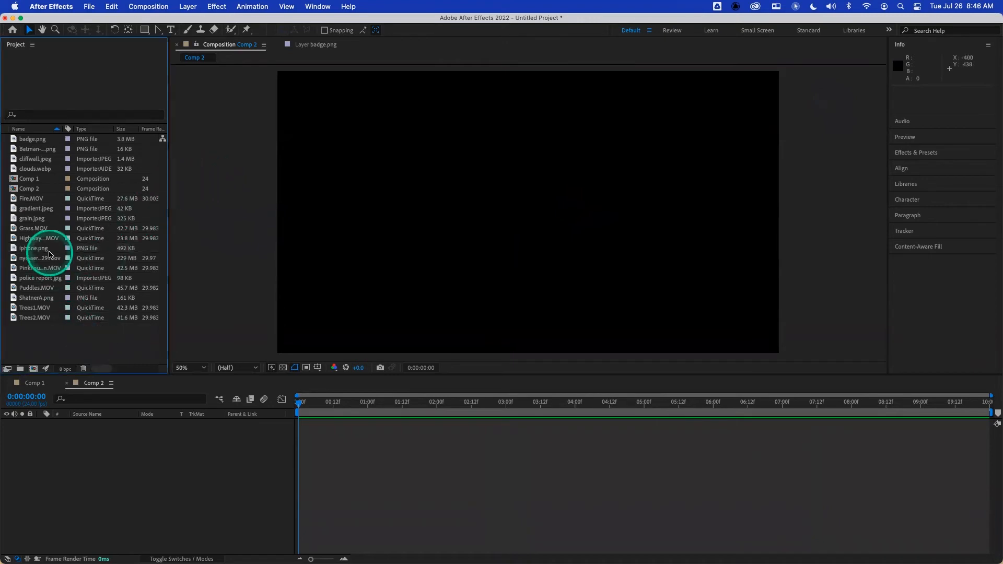
pyautogui.moveTo(40, 258); pyautogui.dragTo(99, 440)
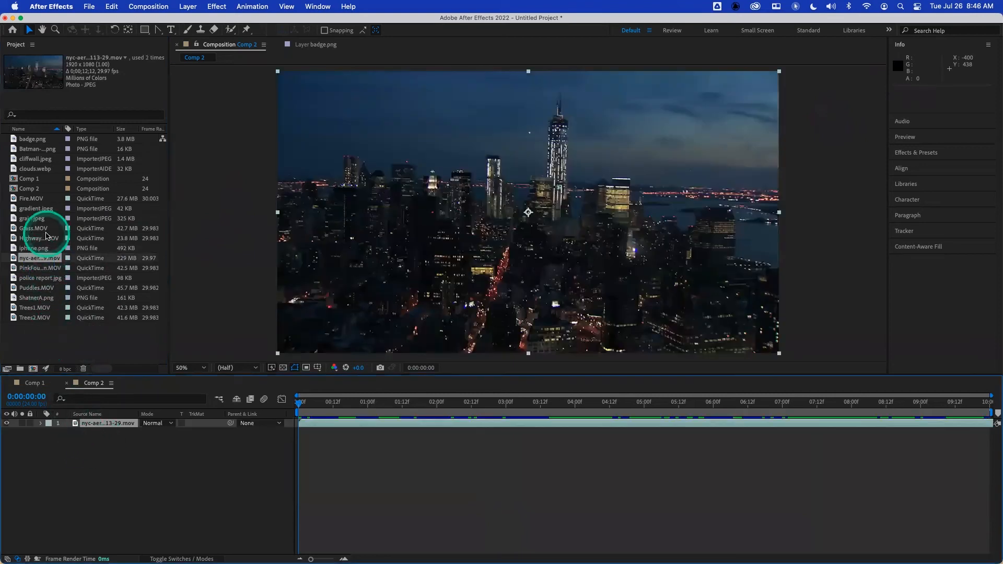
pyautogui.moveTo(32, 198); pyautogui.dragTo(117, 422)
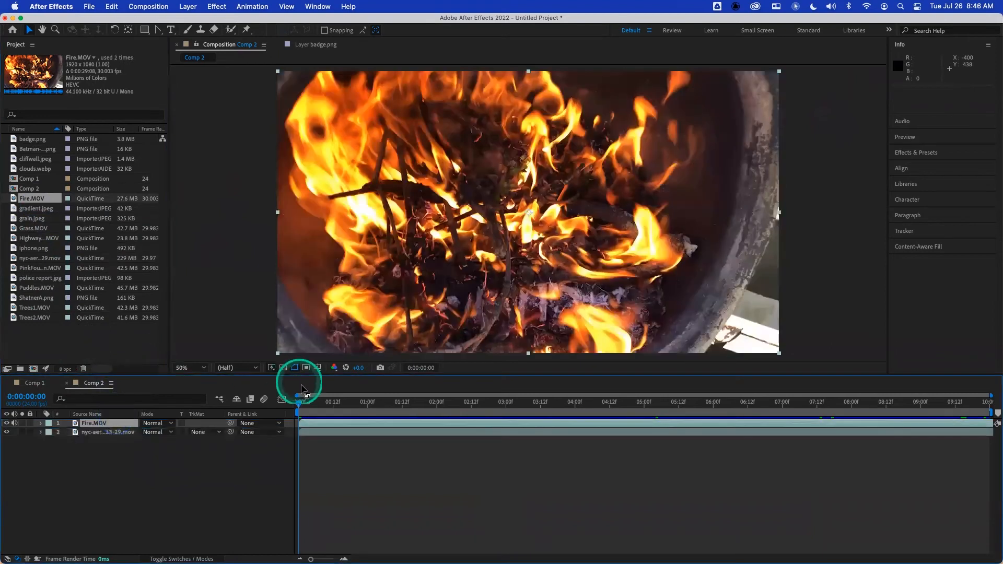
pyautogui.moveTo(320, 405); pyautogui.dragTo(283, 404)
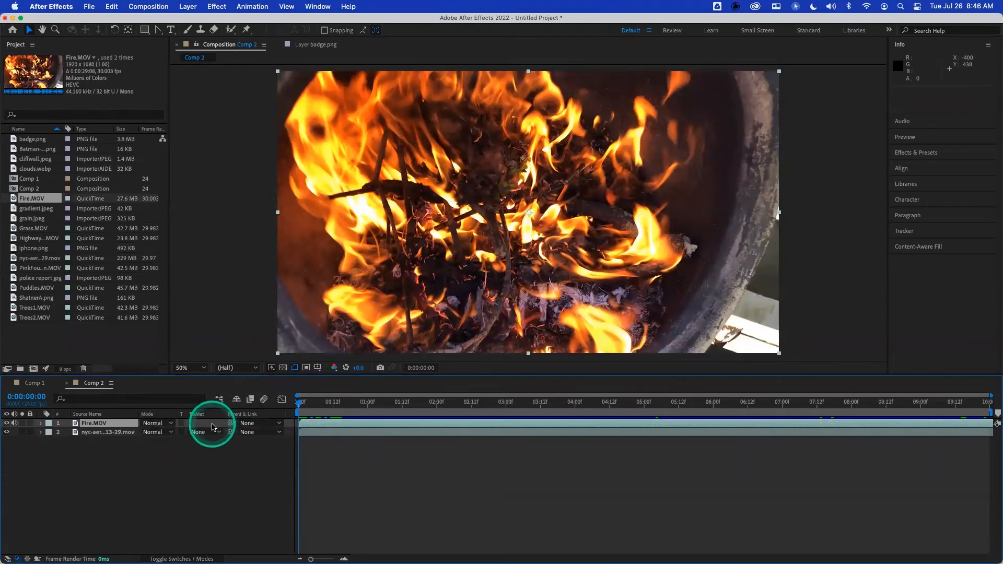
# Rename the Fire.MOV layer as ForeGround and the nyc-aerial layer as BackGround.
pyautogui.click(100, 424)
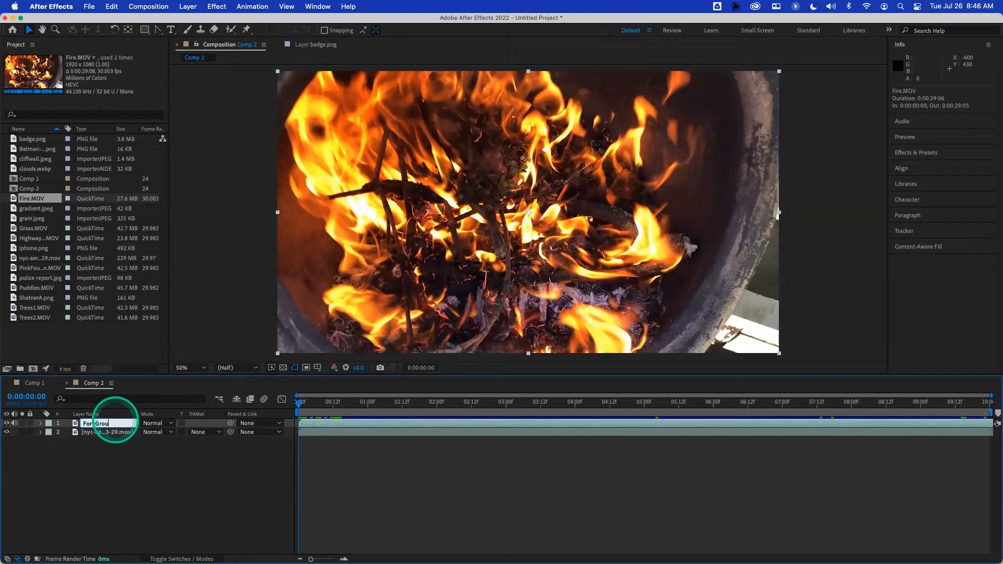
pyautogui.click(106, 433)
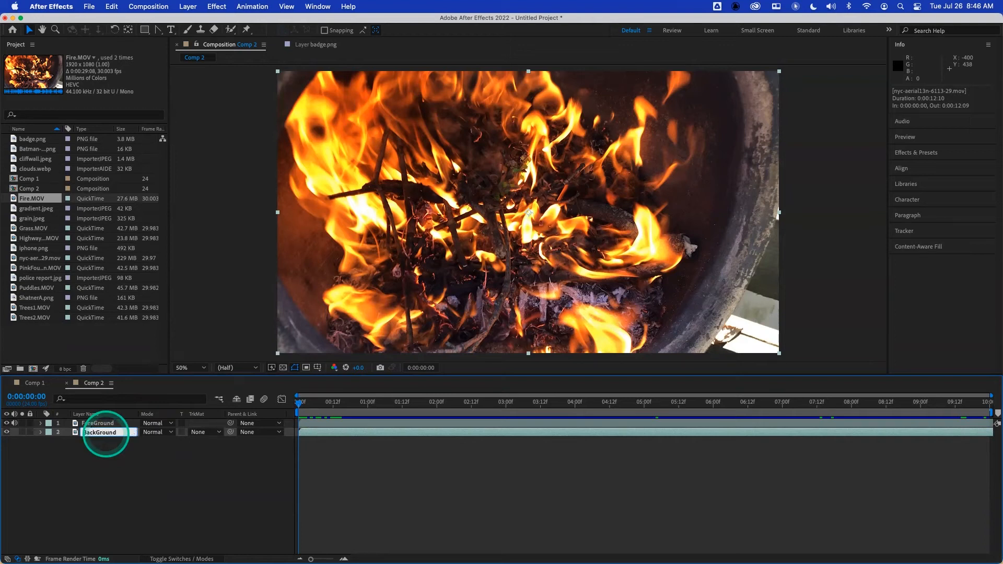
pyautogui.click(106, 443)
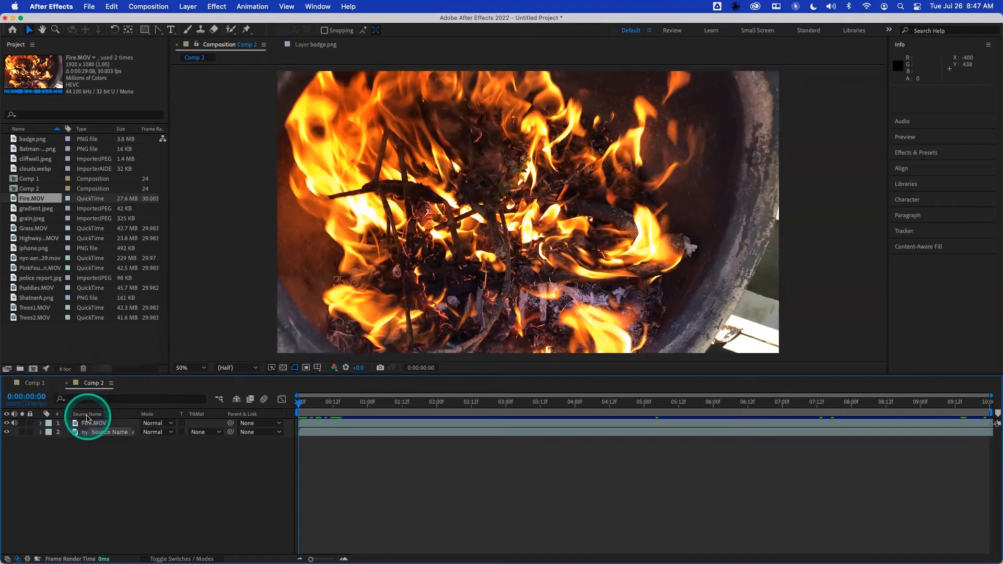
# Switch the timeline's name display back and forth between layer names and source names, leaving it on source names.
pyautogui.click(86, 414)
pyautogui.click(87, 414)
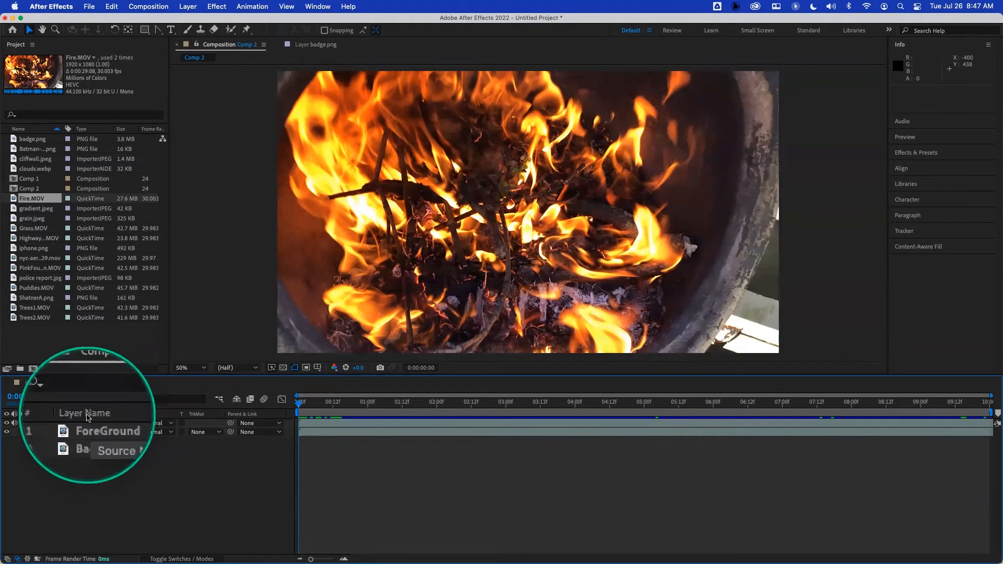
pyautogui.click(87, 414)
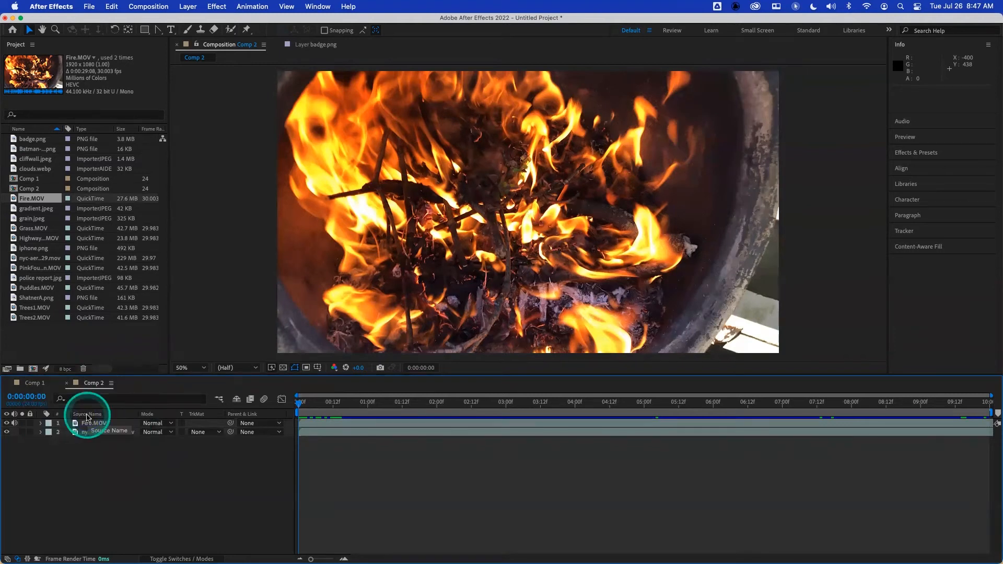
pyautogui.click(86, 414)
pyautogui.click(87, 414)
# Add Batman-Logo.png as the topmost layer of Comp 2 and scale it to 50%.
pyautogui.click(75, 348)
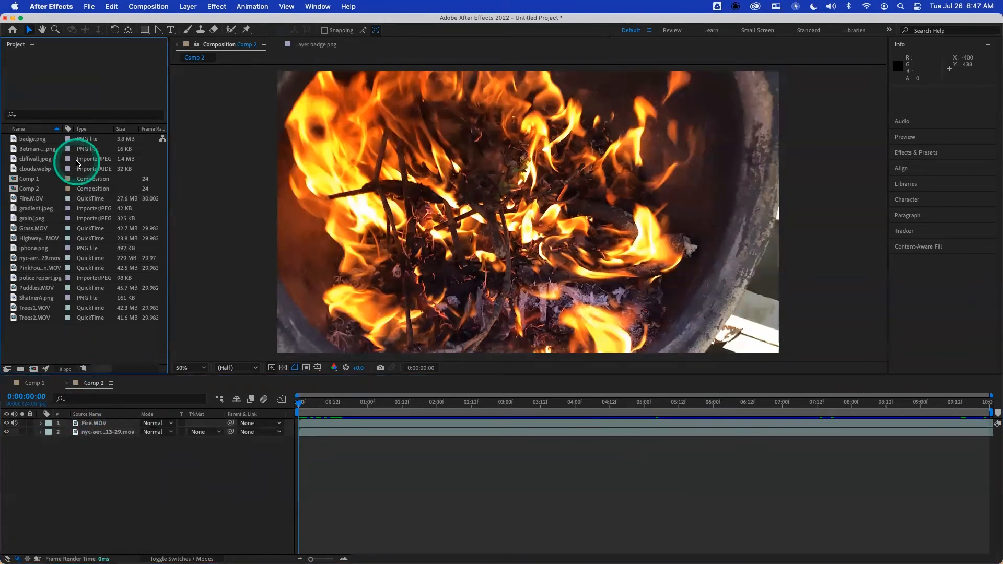
pyautogui.click(29, 150)
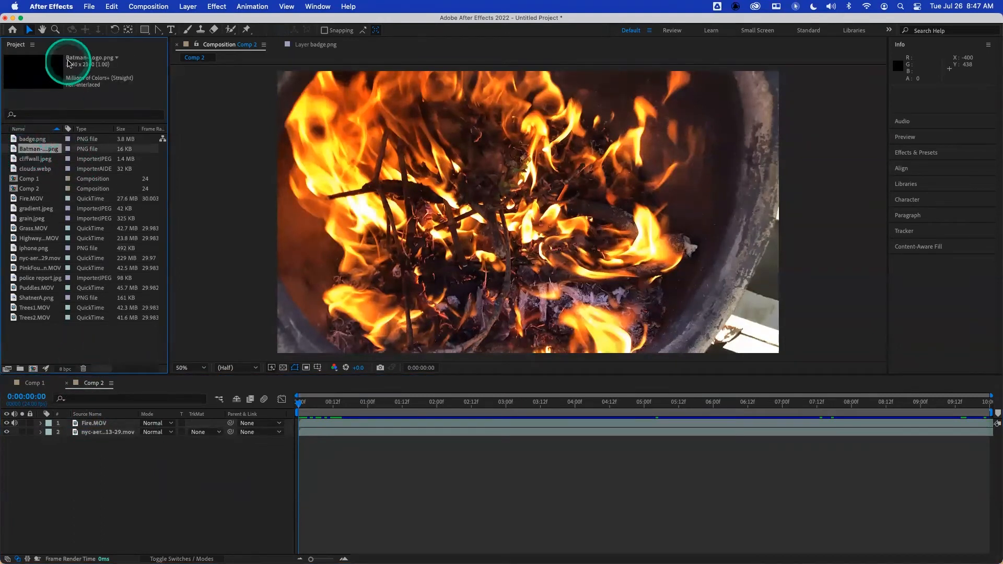
pyautogui.moveTo(30, 151); pyautogui.dragTo(113, 424)
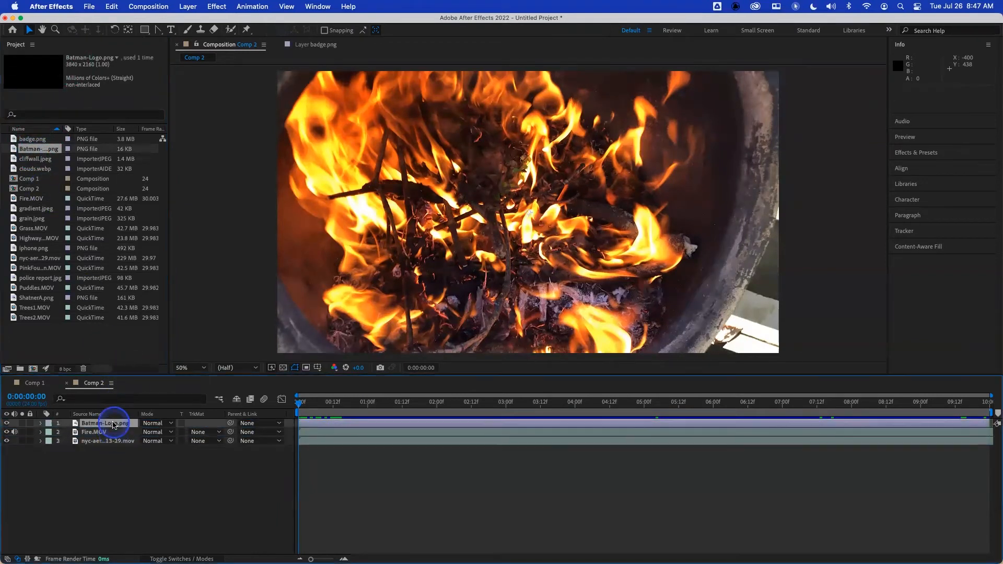
pyautogui.press('s')
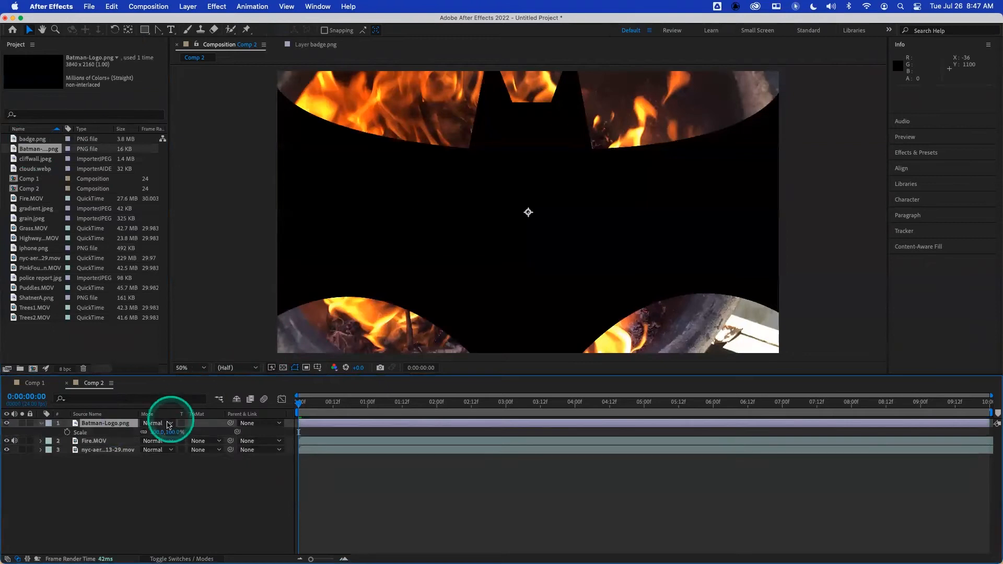
pyautogui.moveTo(157, 431); pyautogui.dragTo(149, 430)
pyautogui.click(423, 276)
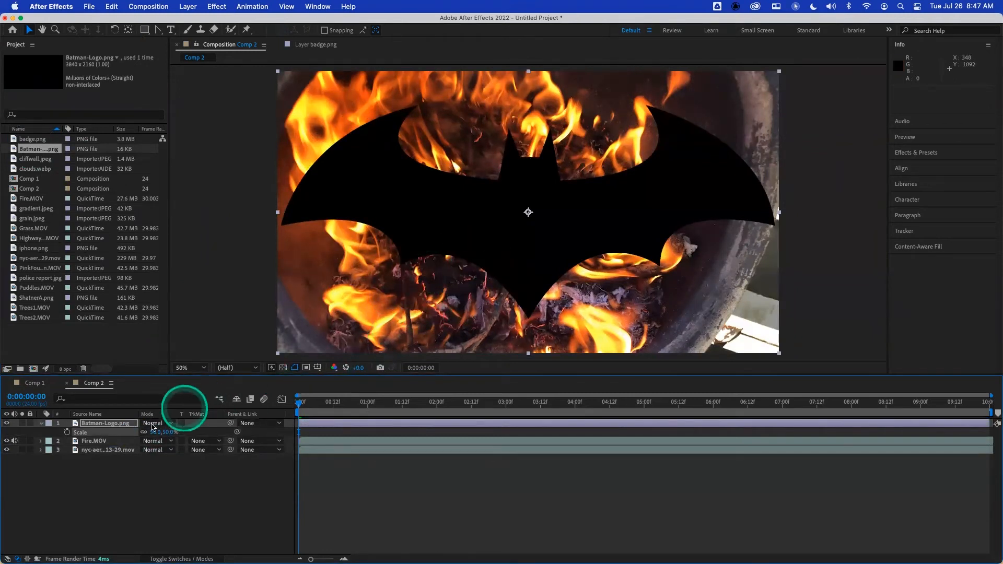
# Rename the Batman-Logo.png layer as TrackMatte.
pyautogui.click(110, 422)
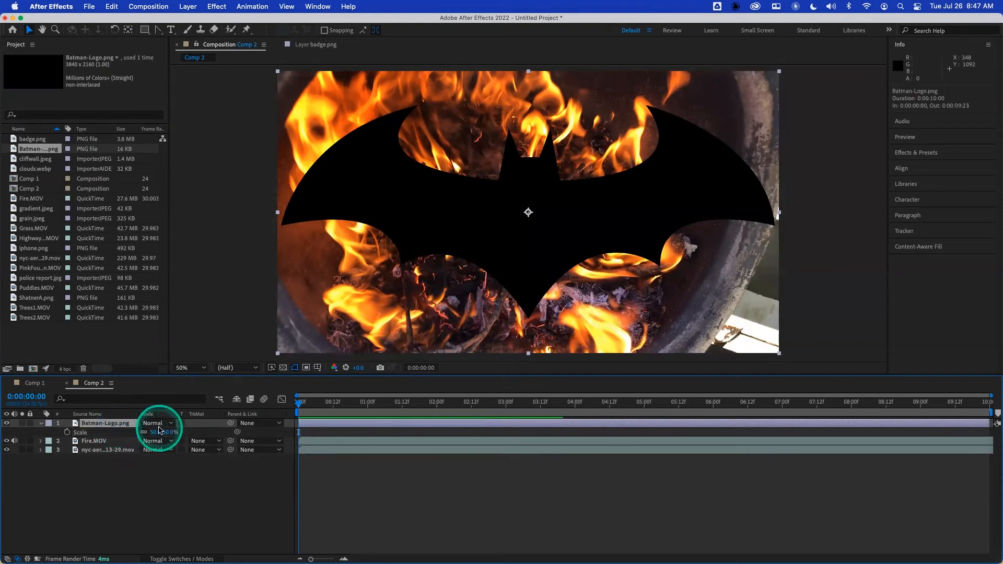
pyautogui.press('Return')
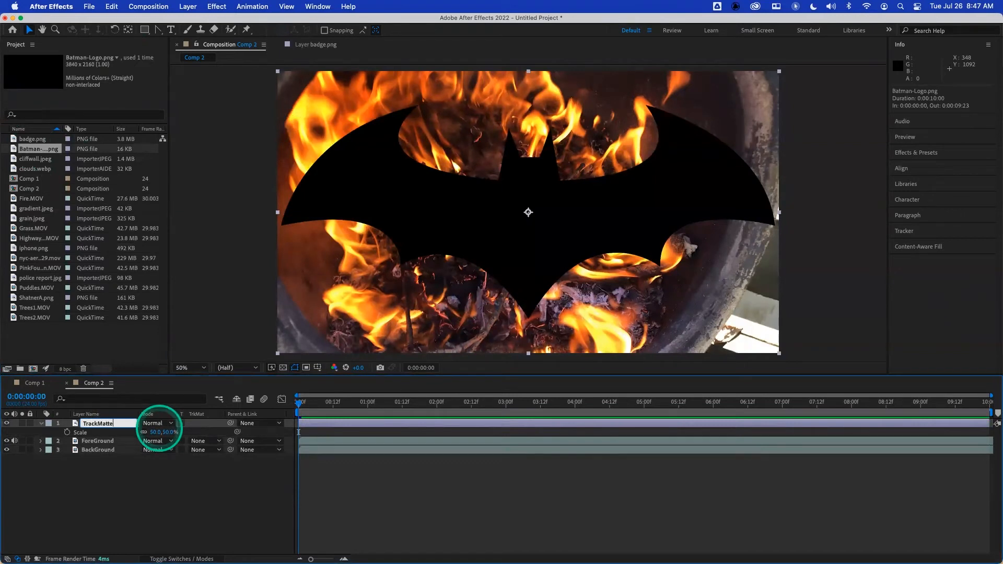
pyautogui.click(143, 477)
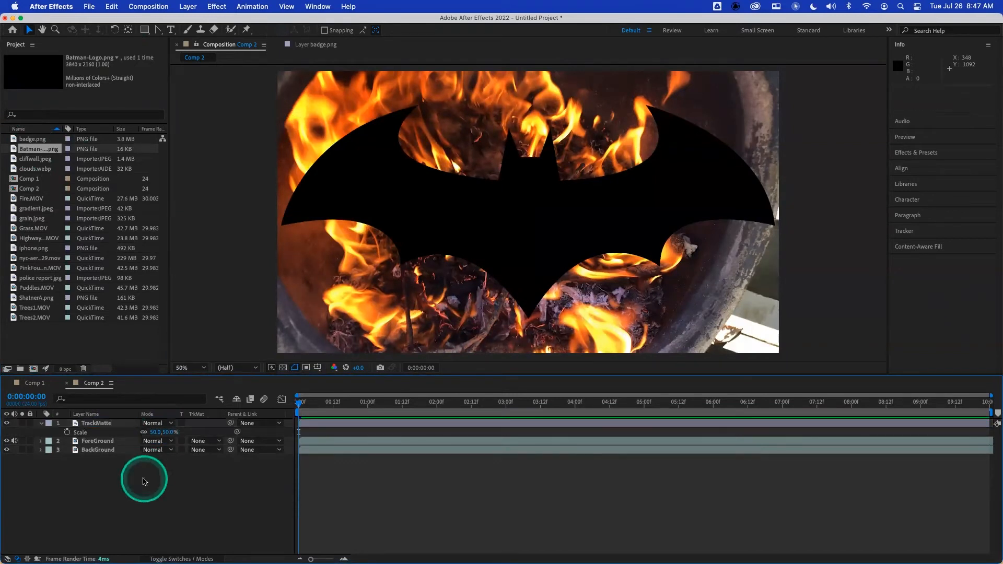
# Check the three layers' source names against their layer names, and collapse the TrackMatte layer's properties.
pyautogui.click(101, 415)
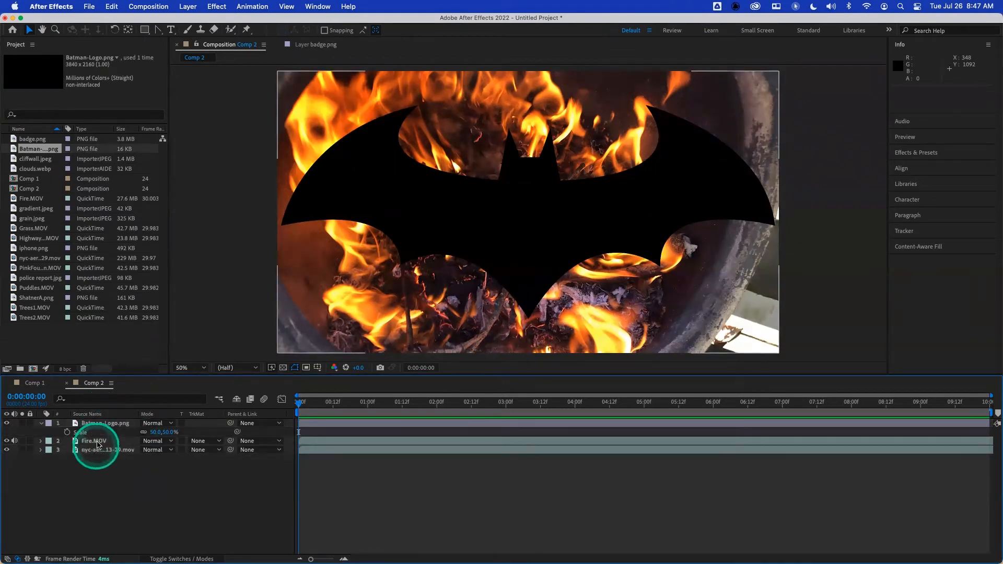
pyautogui.click(99, 415)
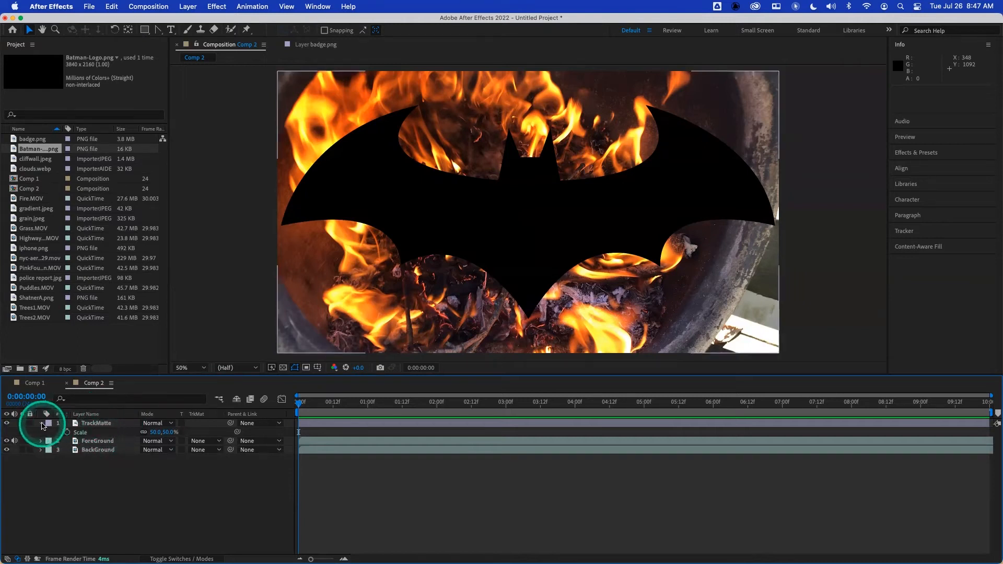
pyautogui.click(41, 423)
pyautogui.click(99, 433)
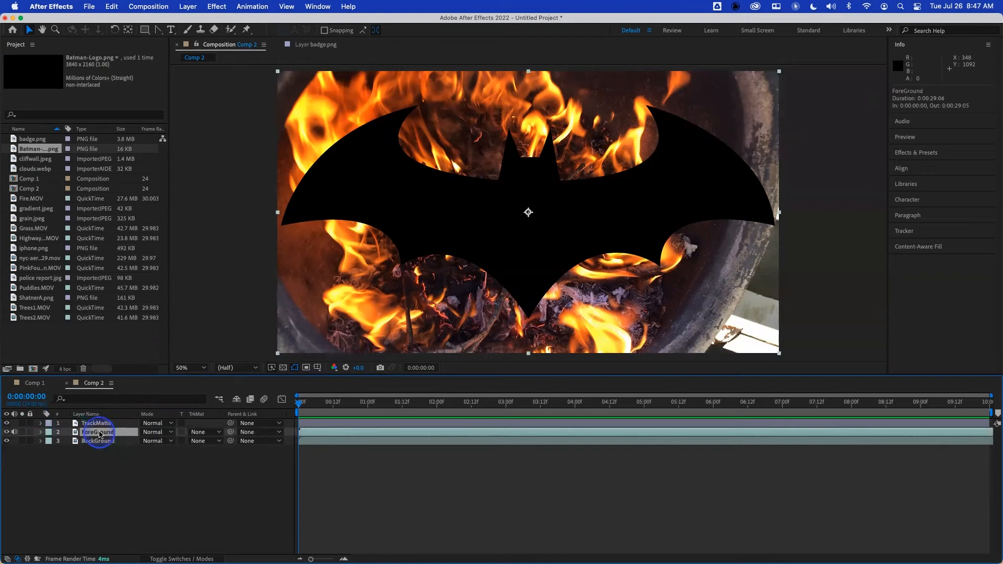
pyautogui.click(99, 441)
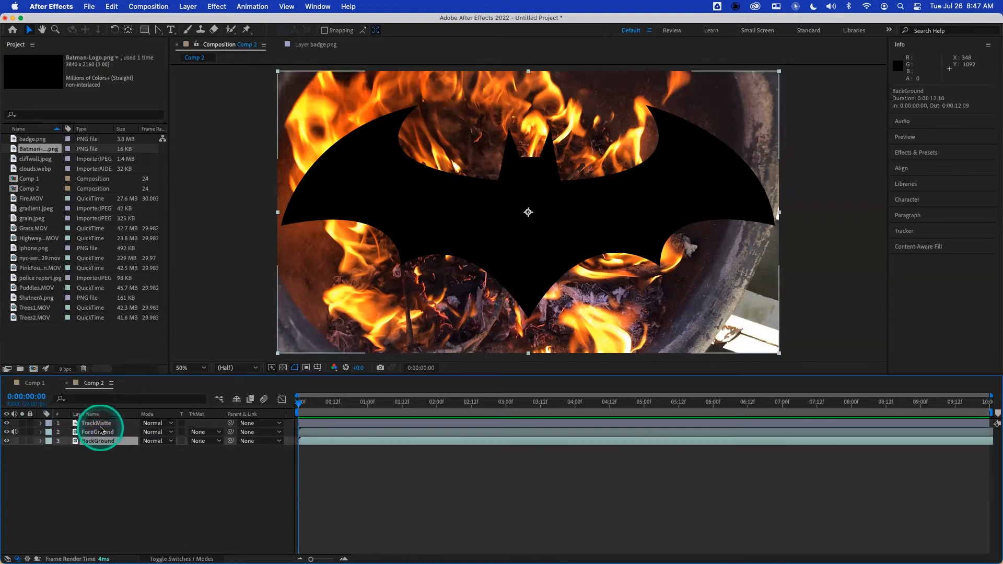
pyautogui.click(100, 424)
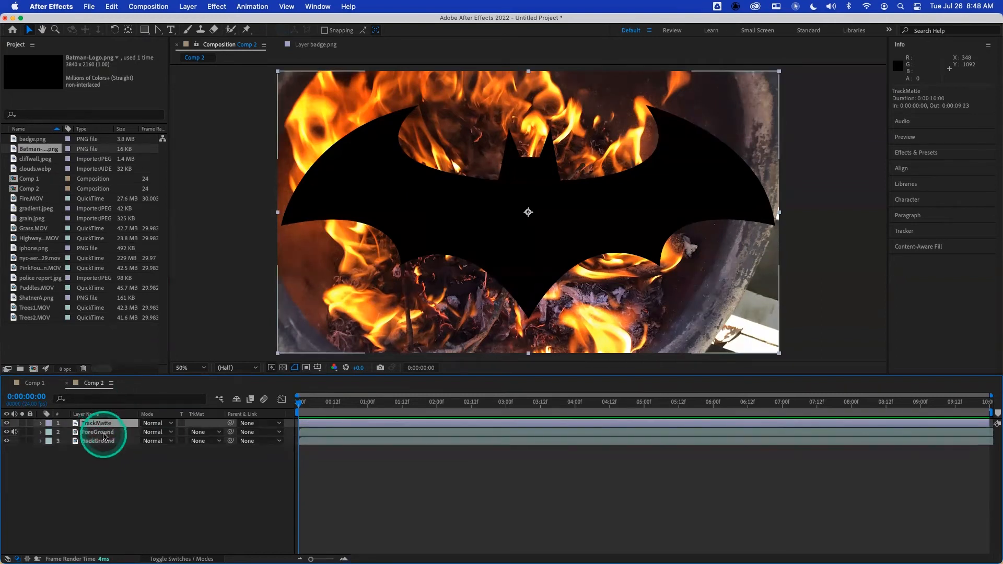
# Review the track matte options for the ForeGround layer and inspect the TrackMatte layer's transparency on its own.
pyautogui.click(104, 433)
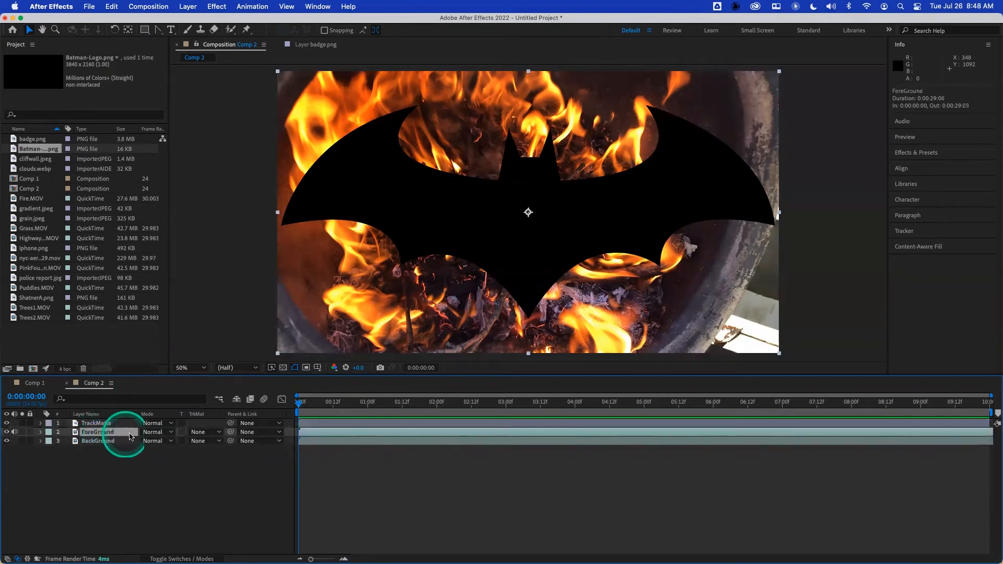
pyautogui.click(208, 433)
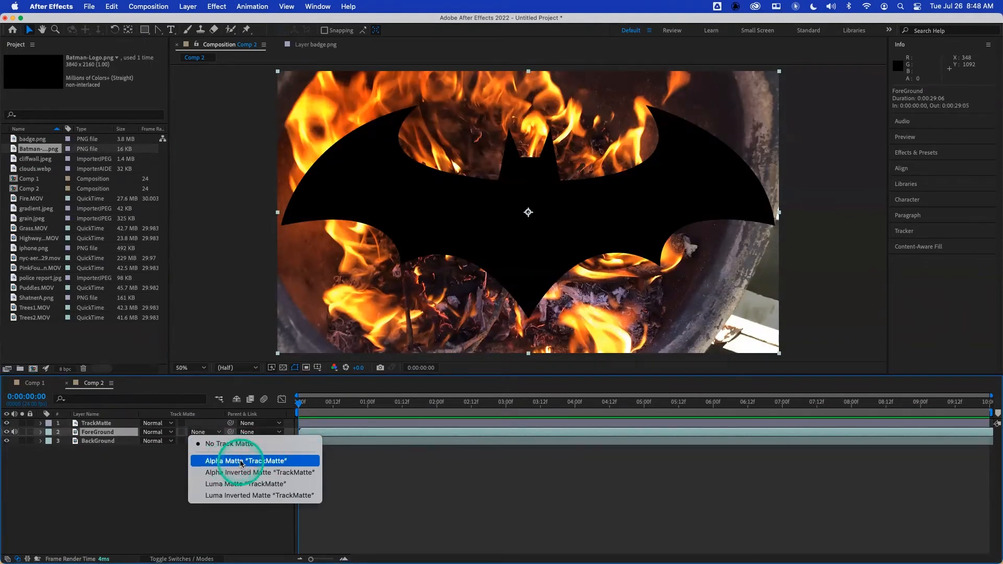
pyautogui.click(103, 471)
pyautogui.click(99, 423)
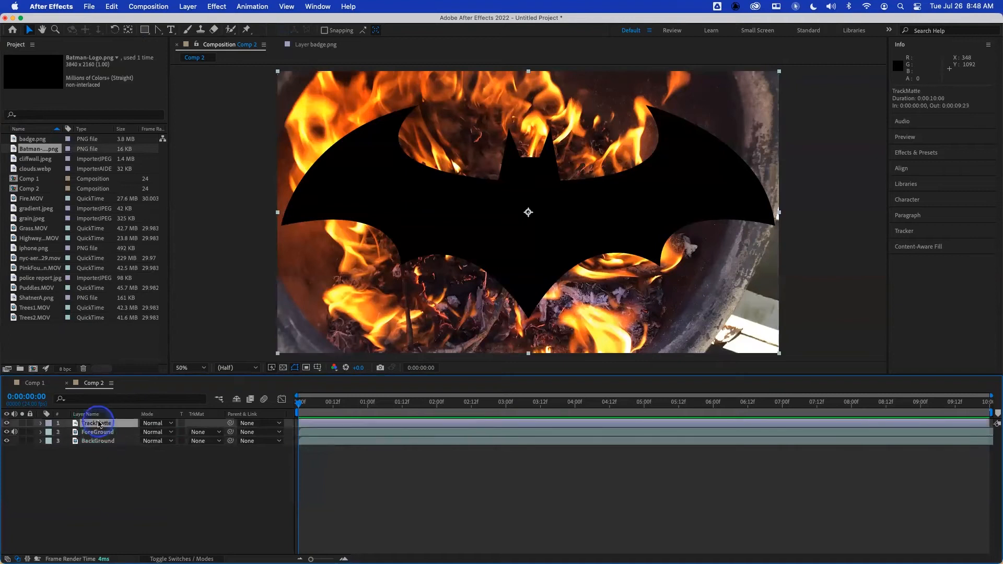
pyautogui.doubleClick(99, 424)
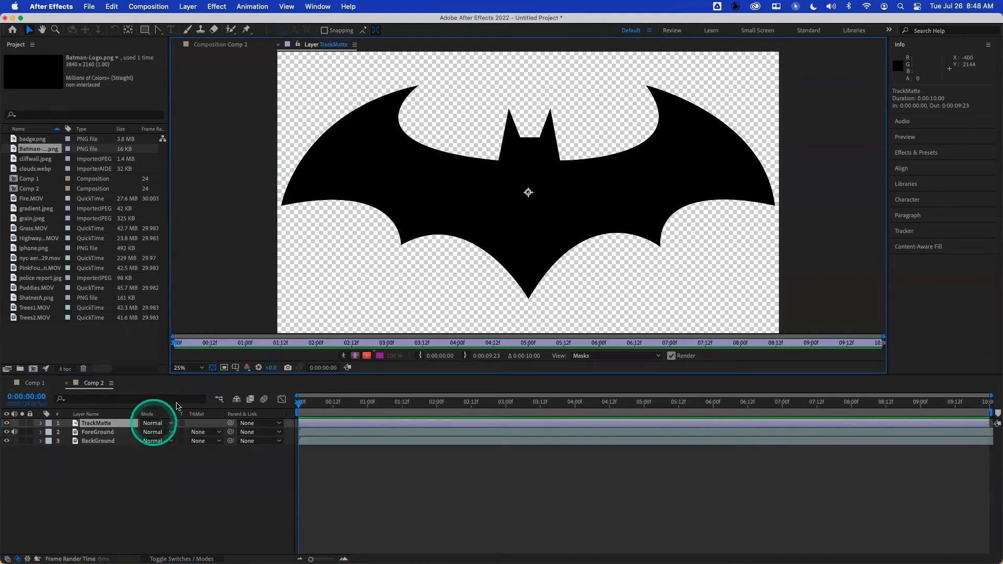
pyautogui.click(240, 45)
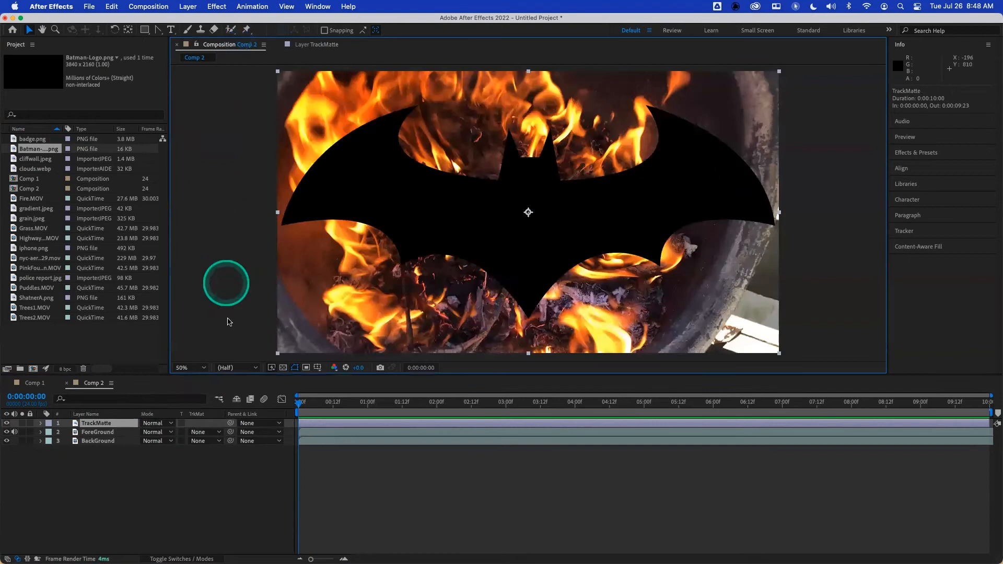
# Set the ForeGround layer's track matte to Alpha Matte "TrackMatte" and preview the composite.
pyautogui.click(209, 434)
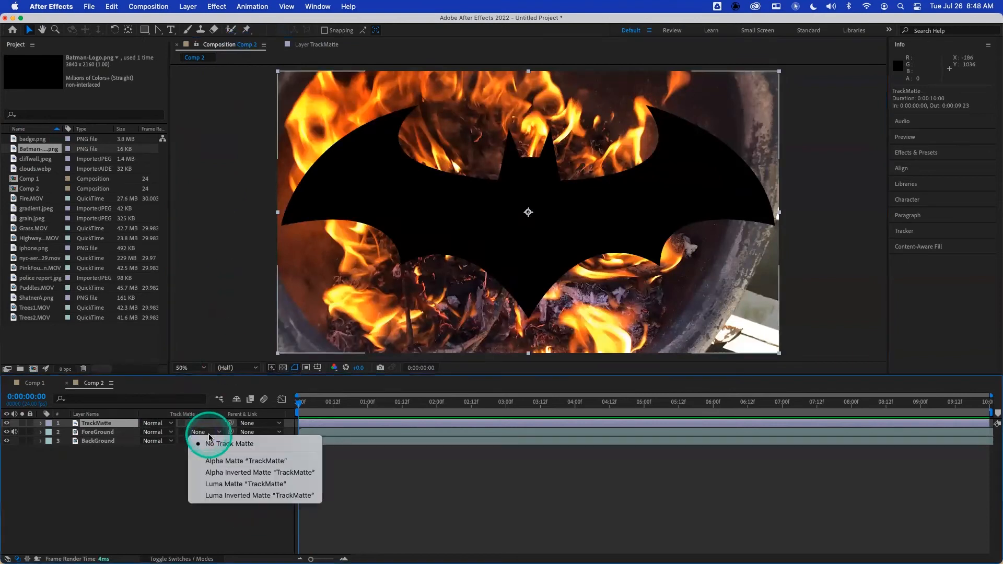
pyautogui.click(248, 461)
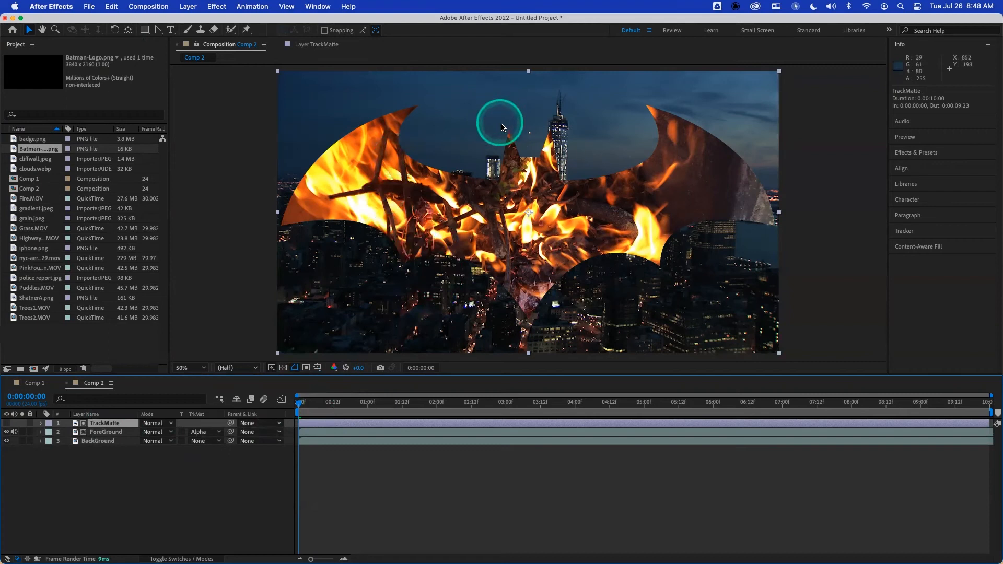
pyautogui.press('space')
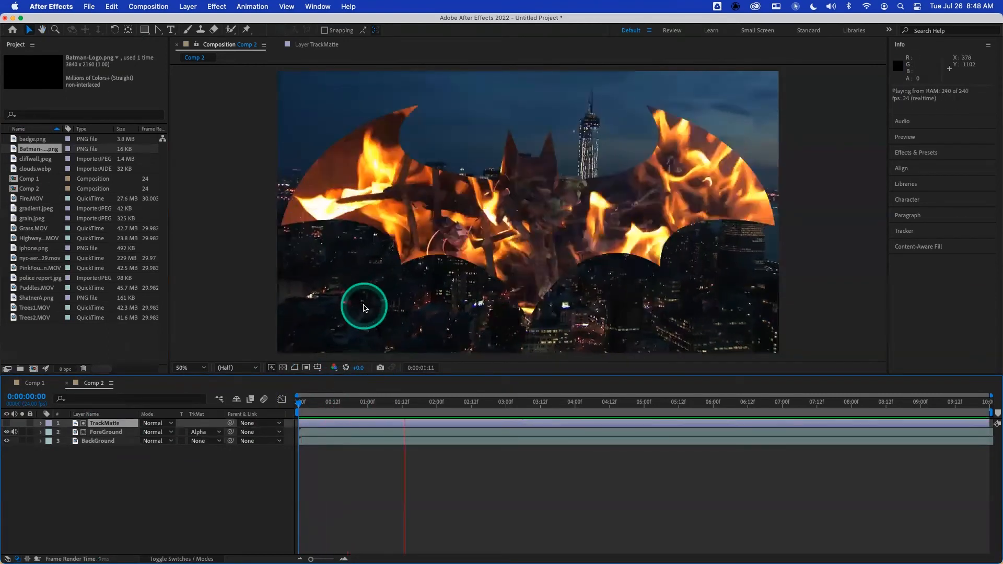
# Stop the preview and scale the TrackMatte layer to 51%.
pyautogui.click(131, 423)
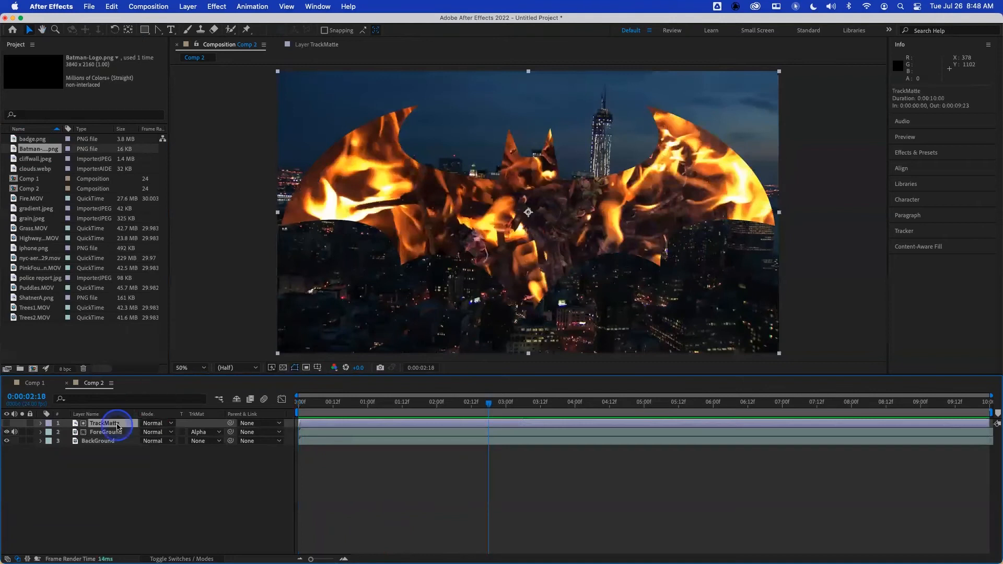
pyautogui.press('s')
pyautogui.moveTo(156, 433)
pyautogui.mouseDown()
pyautogui.moveTo(166, 433)
pyautogui.moveTo(135, 436)
pyautogui.moveTo(166, 433)
pyautogui.moveTo(141, 433)
pyautogui.moveTo(157, 439)
pyautogui.mouseUp()
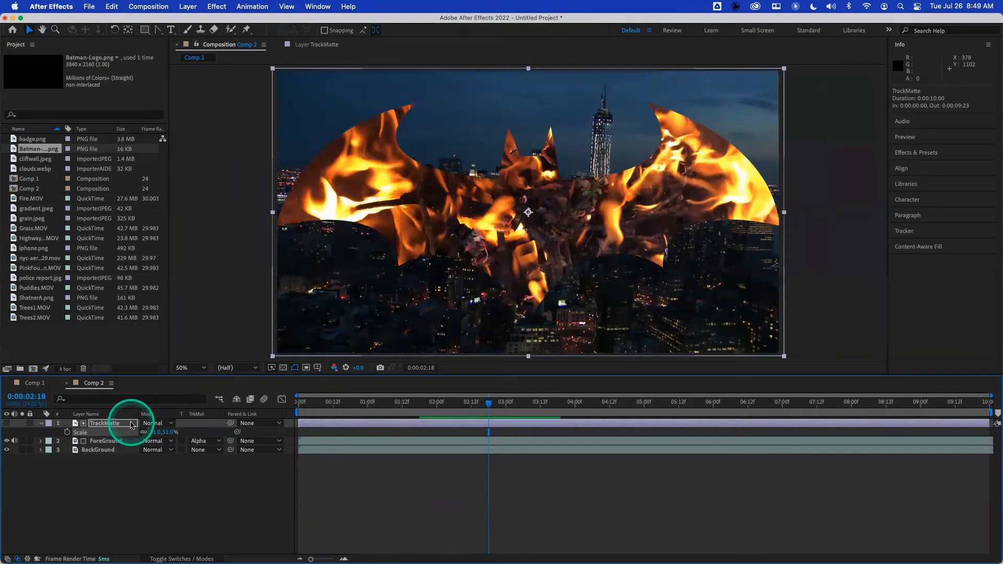
# Clear the ForeGround layer's track matte and make the TrackMatte layer visible.
pyautogui.click(198, 441)
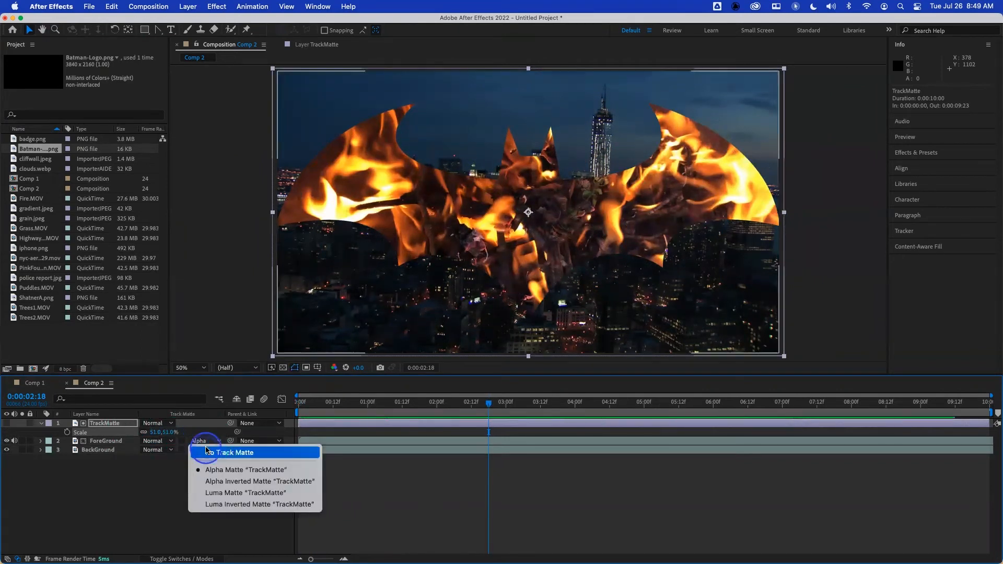
pyautogui.click(207, 452)
pyautogui.click(7, 423)
# Set the TrackMatte layer's blending mode to Stencil Alpha.
pyautogui.click(115, 424)
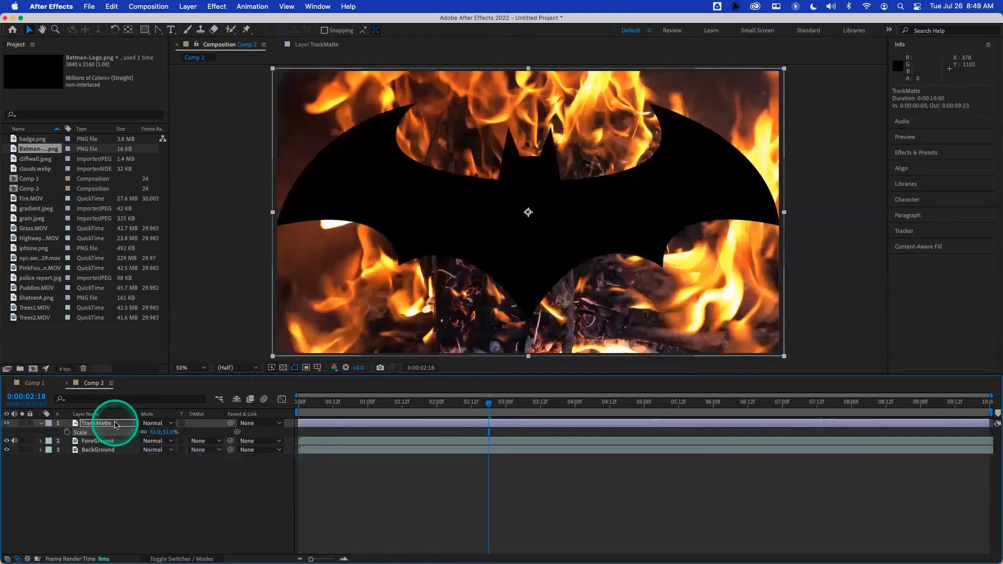
pyautogui.click(152, 424)
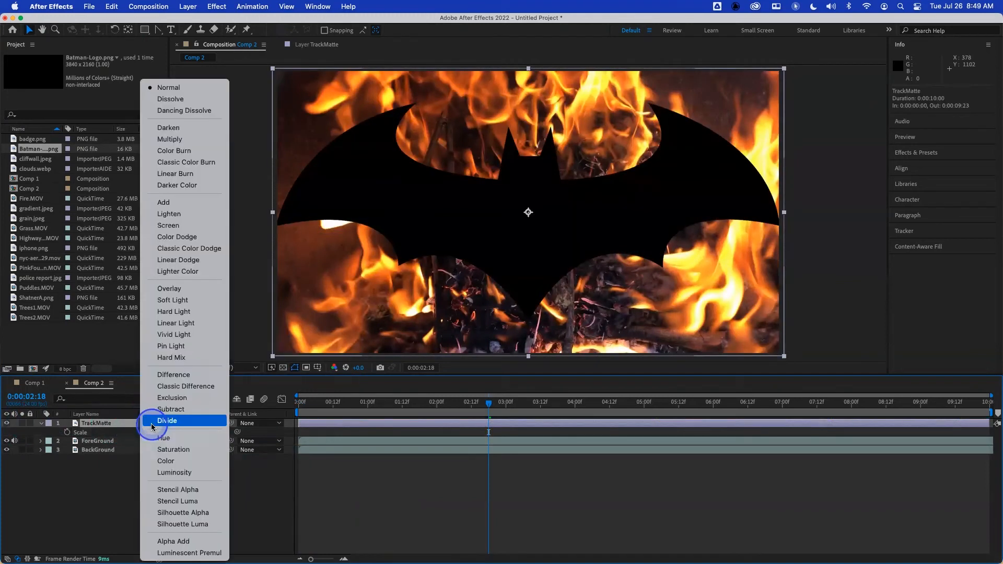
pyautogui.click(179, 489)
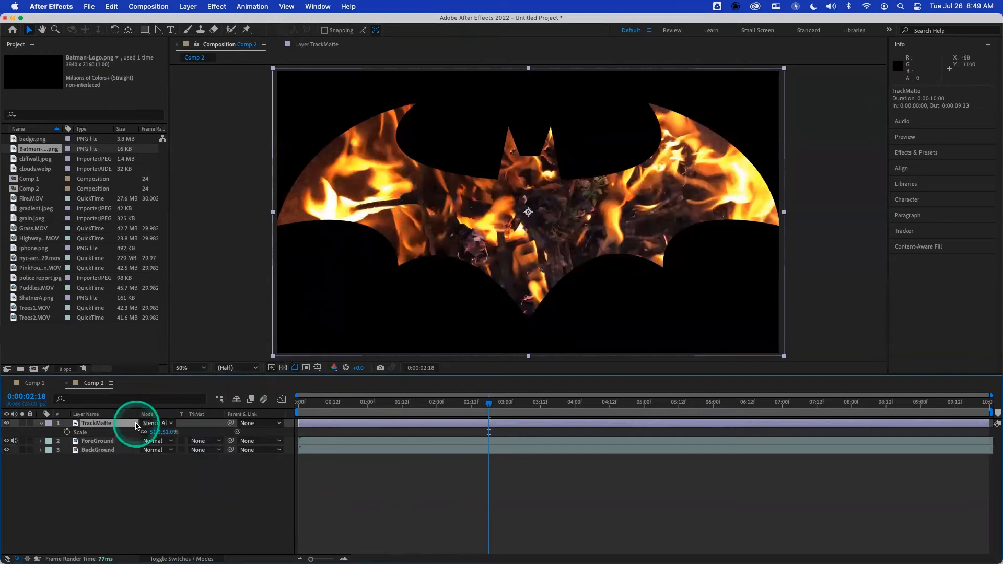
# Try the Soft Light blending mode on the ForeGround layer.
pyautogui.click(98, 441)
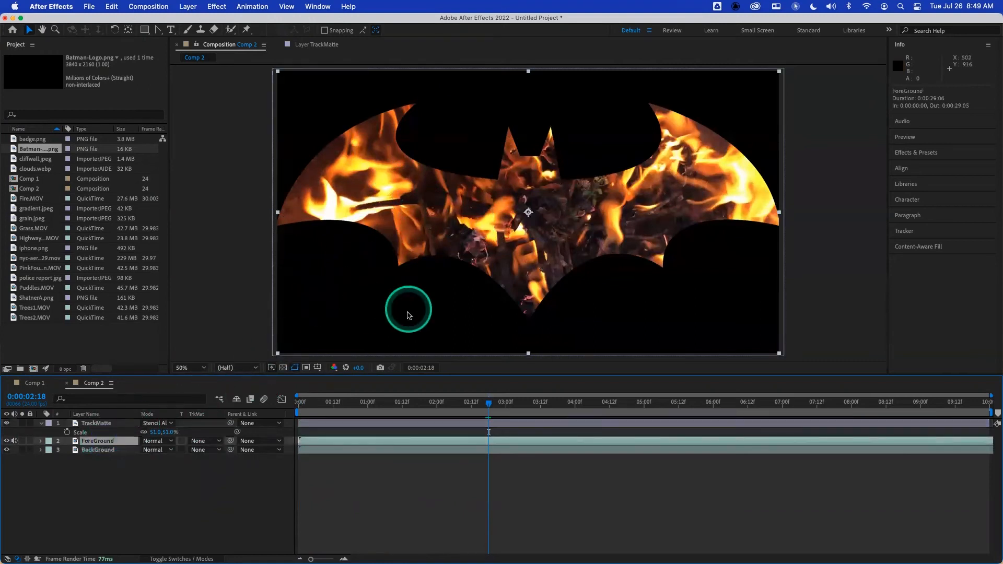
pyautogui.click(160, 440)
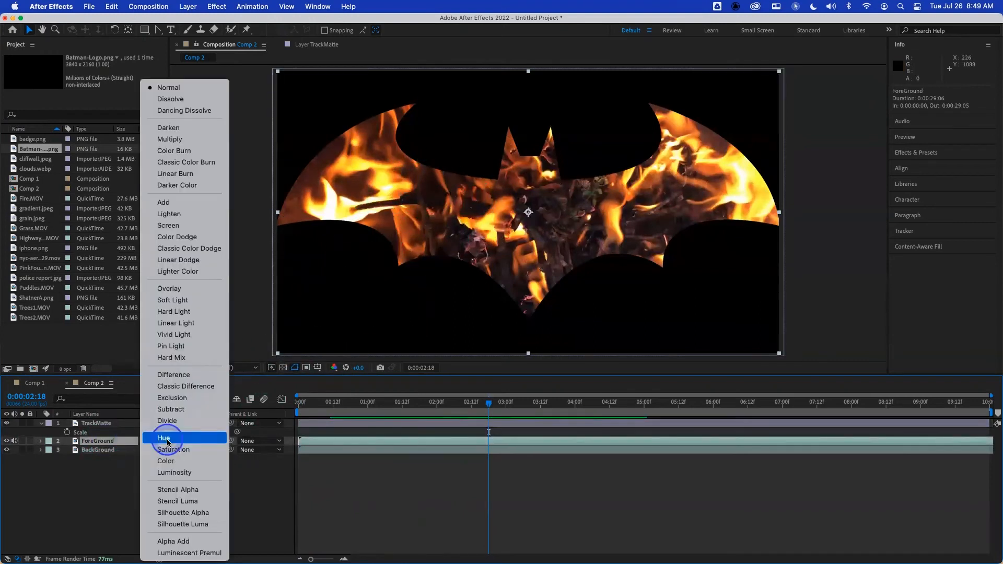
pyautogui.click(184, 301)
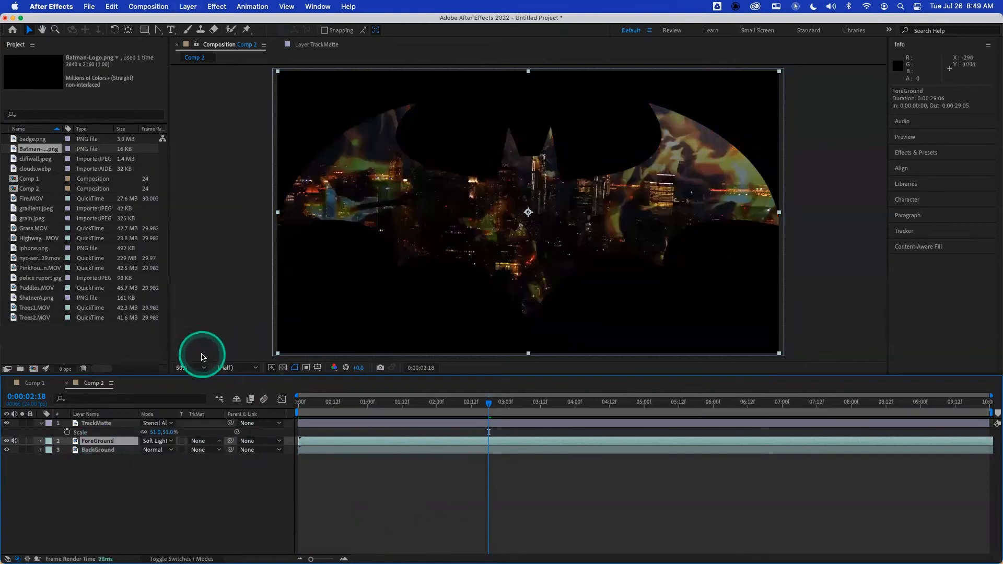
# Reset the blending modes of the ForeGround and TrackMatte layers to Normal.
pyautogui.click(167, 441)
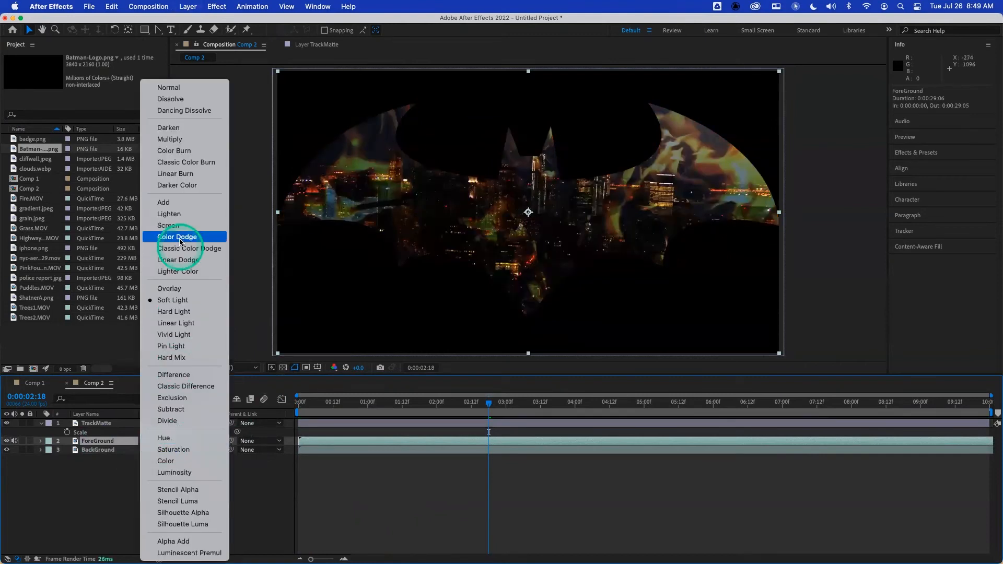
pyautogui.click(168, 88)
pyautogui.click(163, 423)
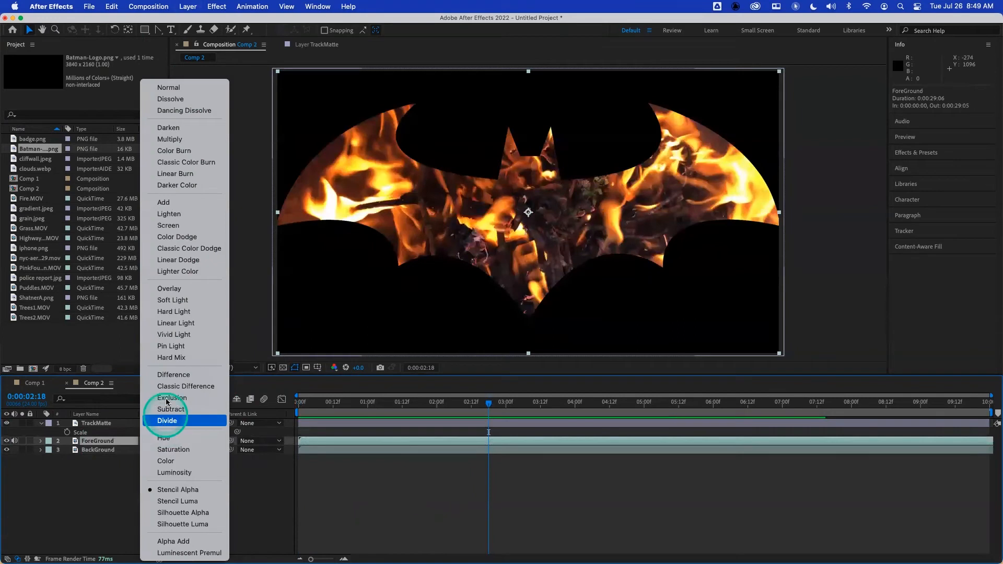
pyautogui.click(149, 85)
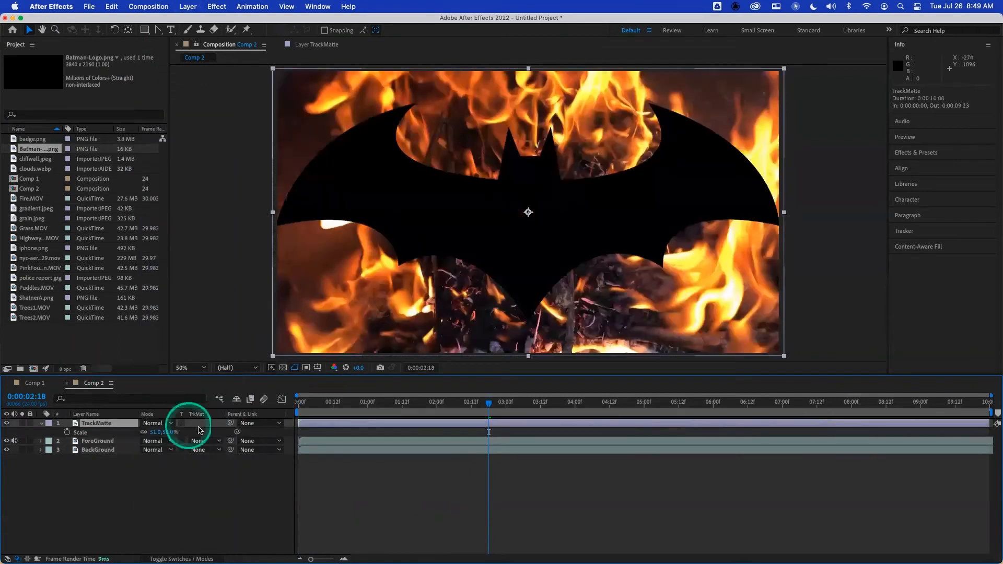
# Apply Alpha Matte "TrackMatte" to the ForeGround layer, and switch it to Alpha Inverted Matte for comparison.
pyautogui.click(207, 441)
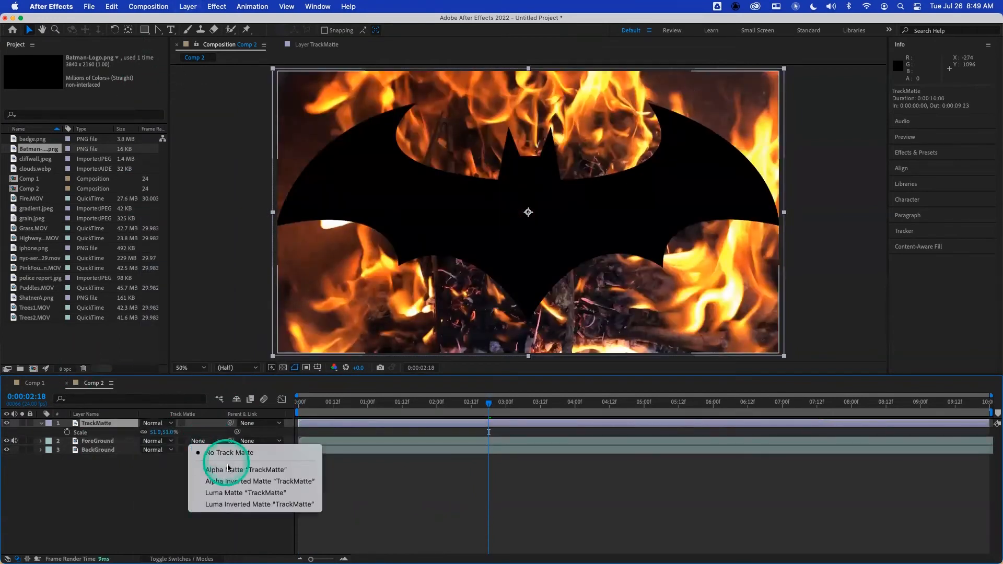
pyautogui.click(244, 469)
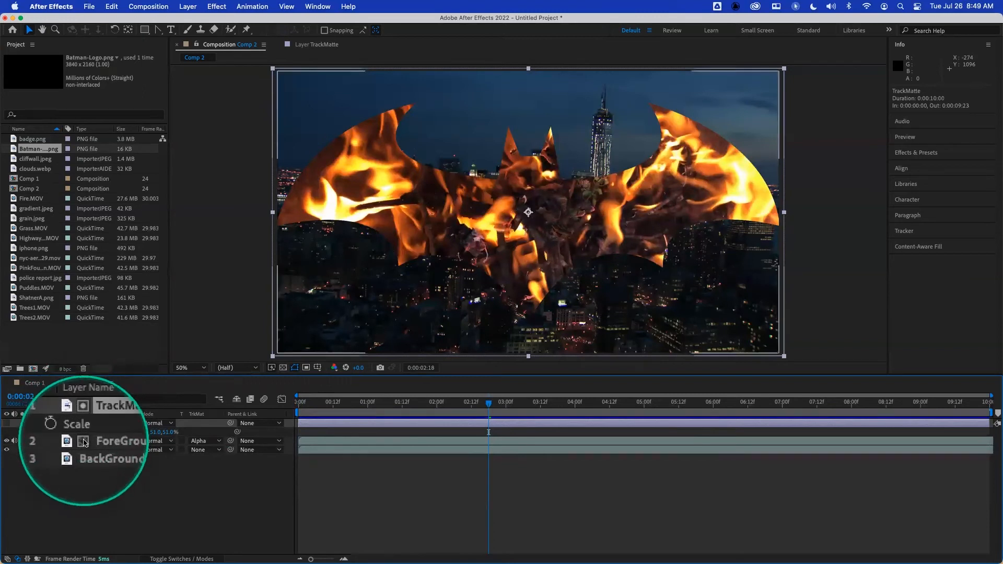
pyautogui.click(203, 441)
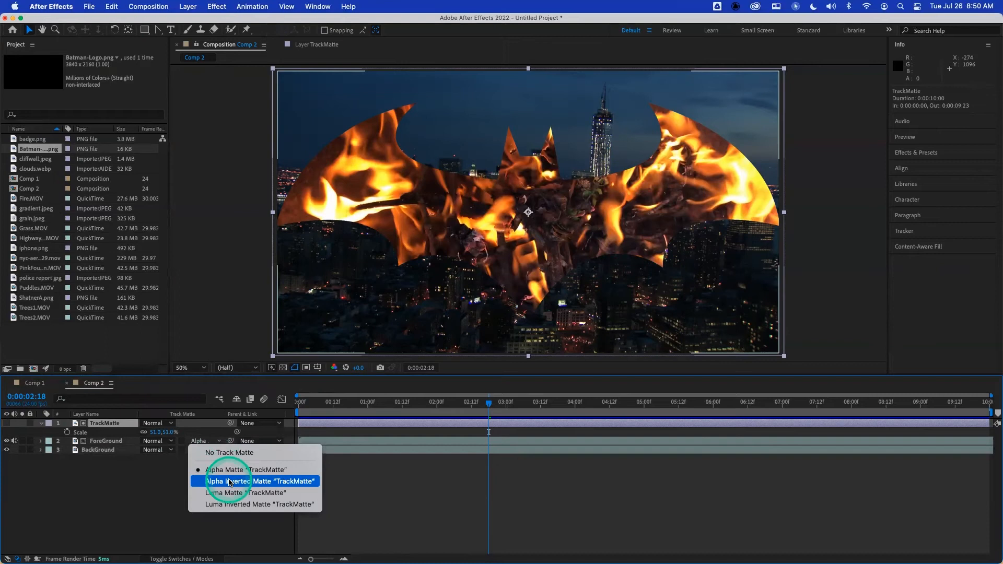
pyautogui.click(229, 482)
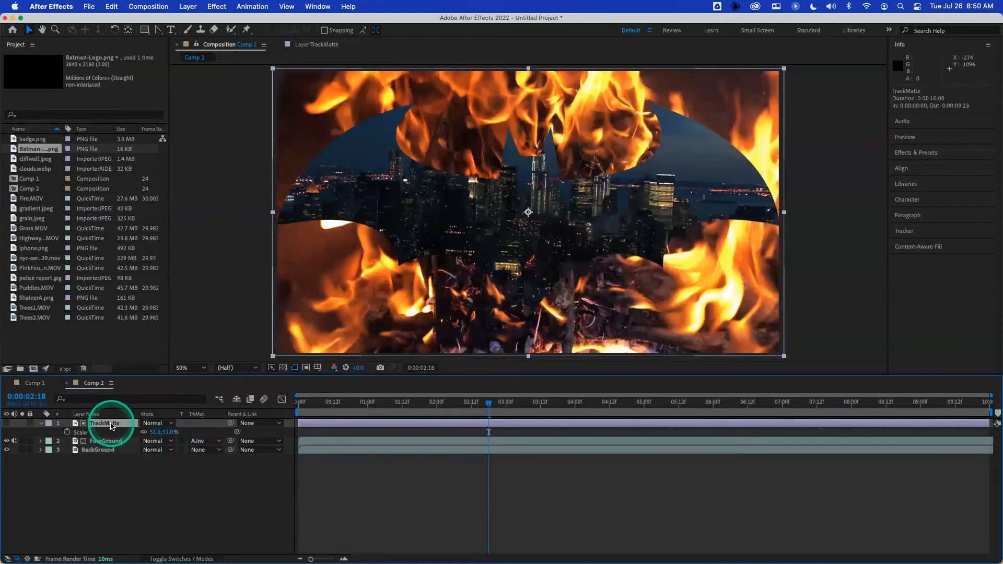
# Set the ForeGround layer to No Track Matte and delete the TrackMatte layer from Comp 2.
pyautogui.click(7, 423)
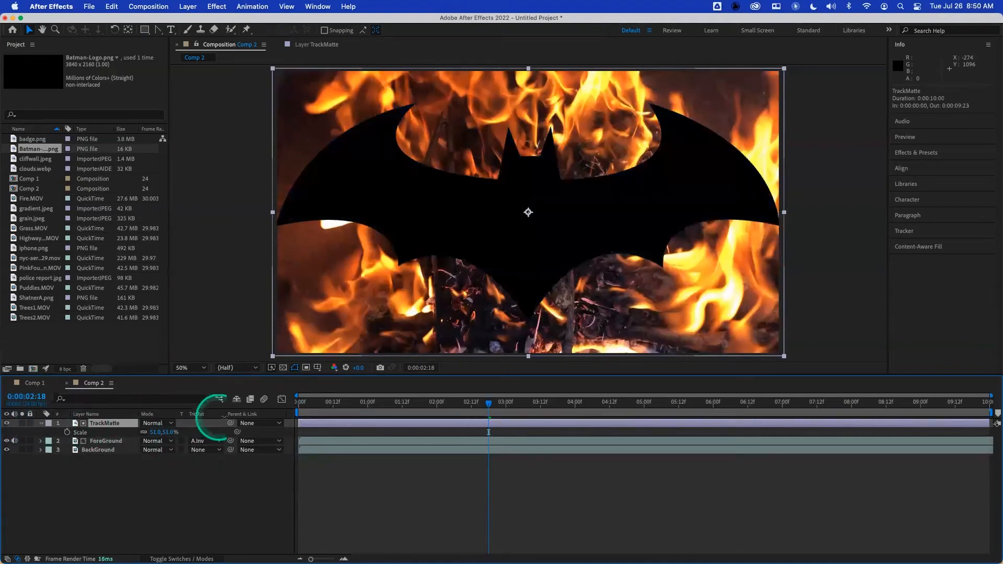
pyautogui.click(208, 442)
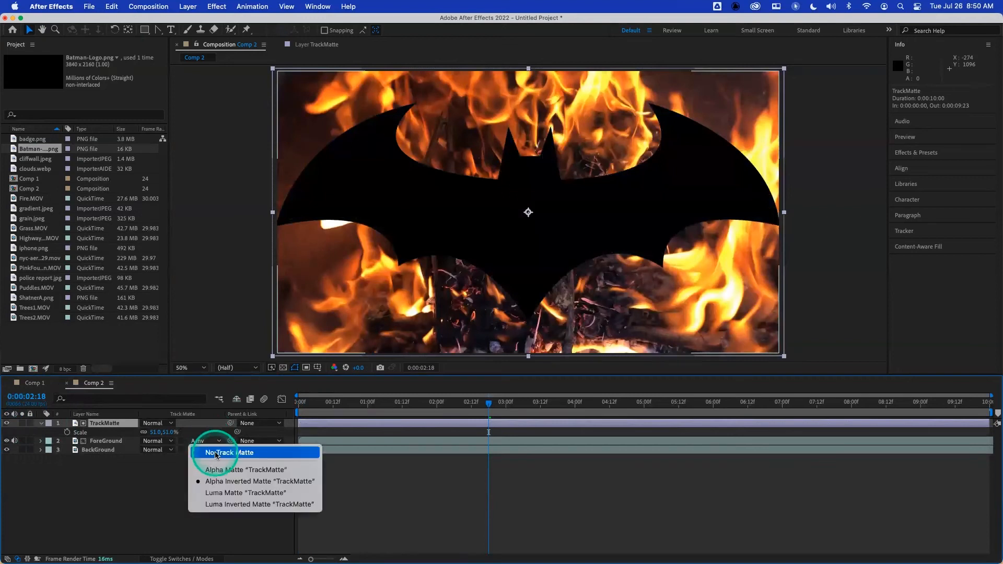
pyautogui.click(215, 451)
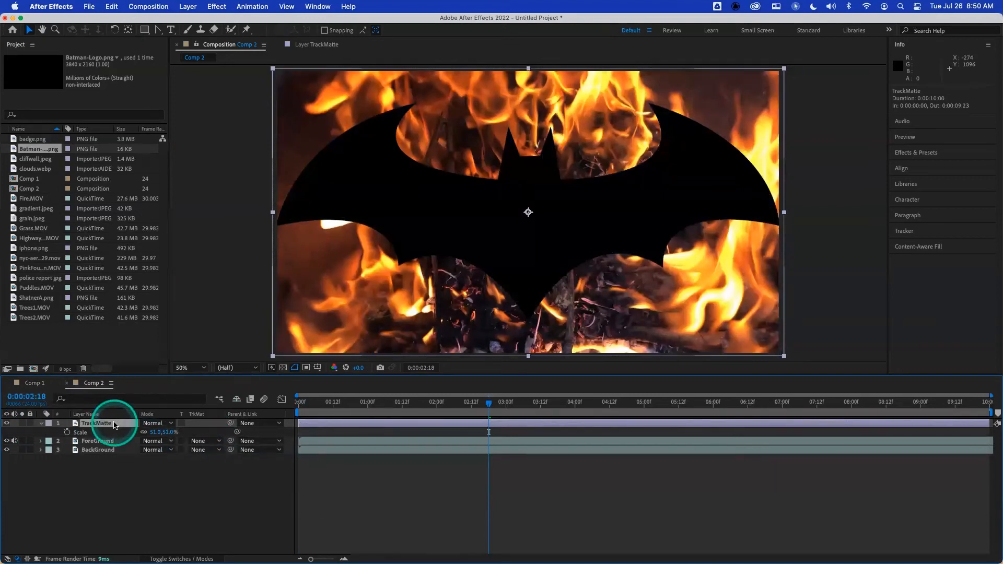
pyautogui.press('Delete')
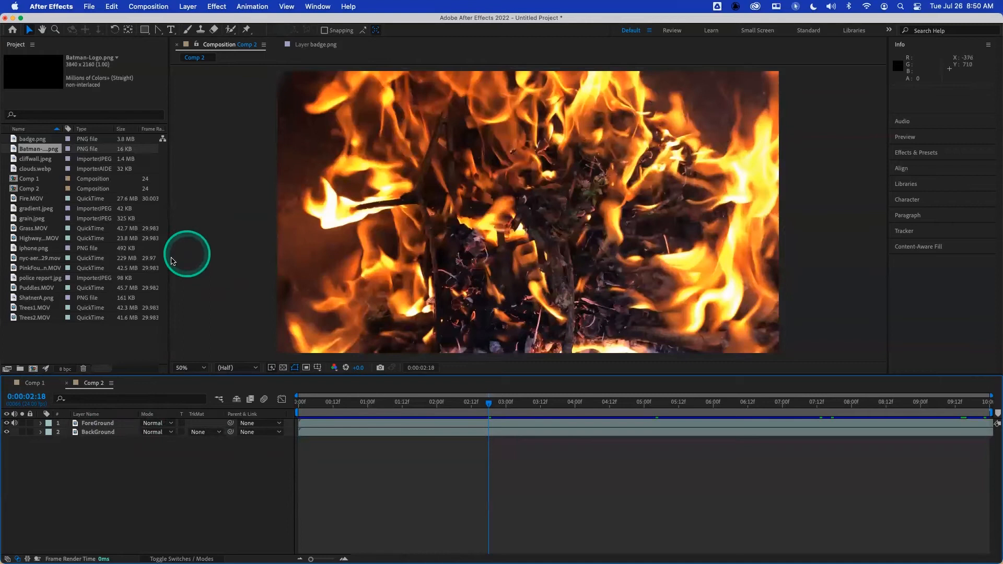
# Add badge.png as the topmost layer of Comp 2 and scale it to 57%.
pyautogui.click(75, 337)
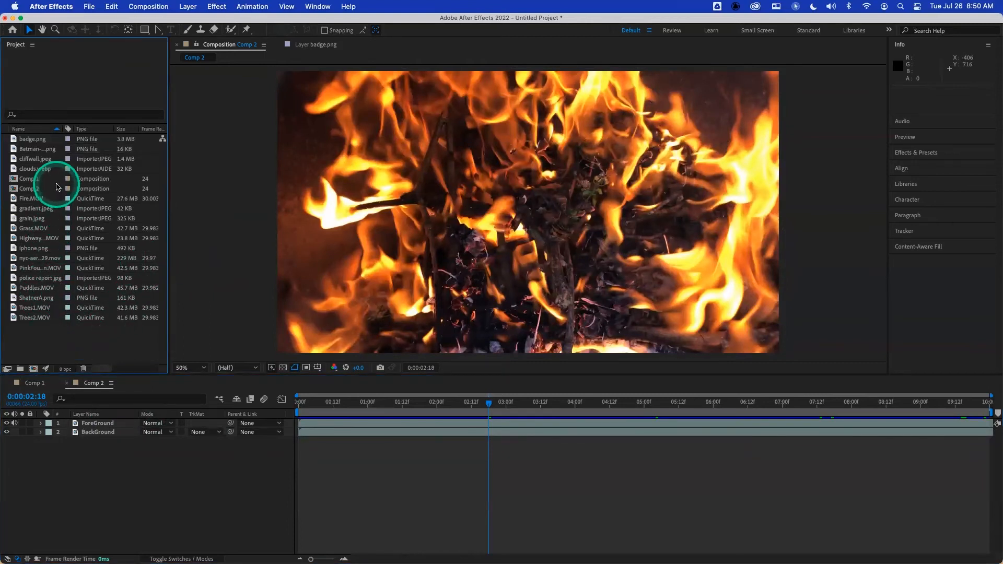
pyautogui.moveTo(33, 139); pyautogui.dragTo(99, 424)
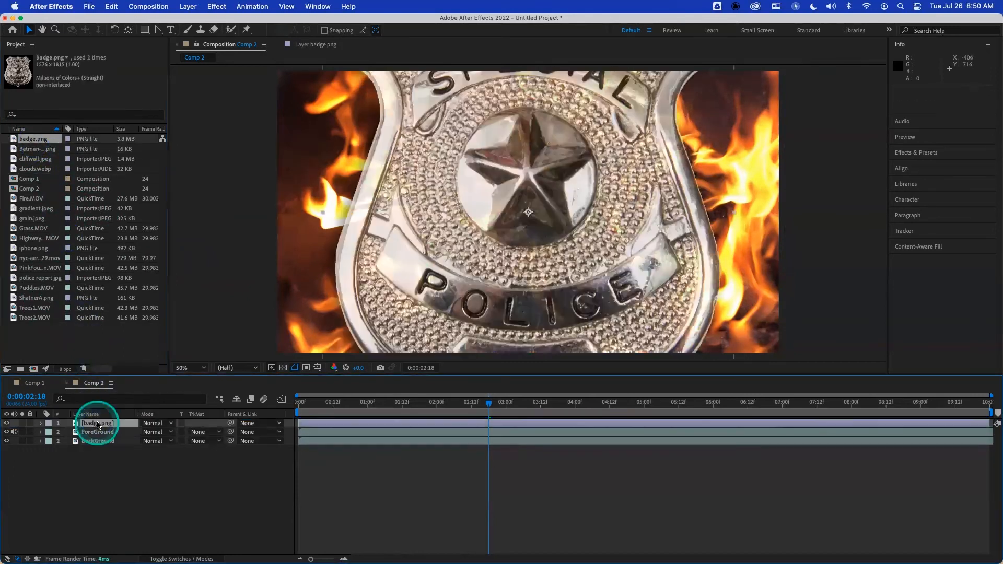
pyautogui.press('s')
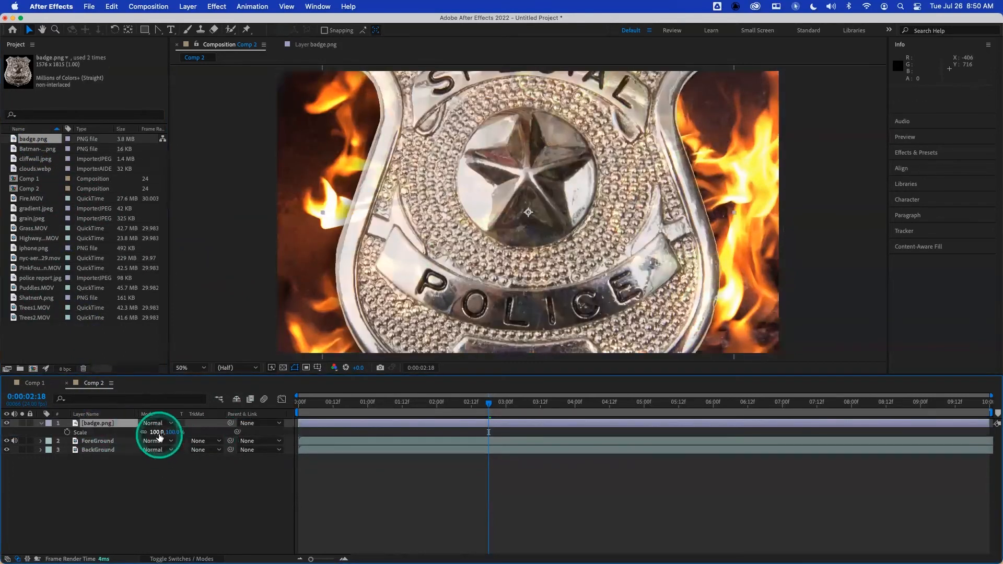
pyautogui.moveTo(157, 432); pyautogui.dragTo(133, 432)
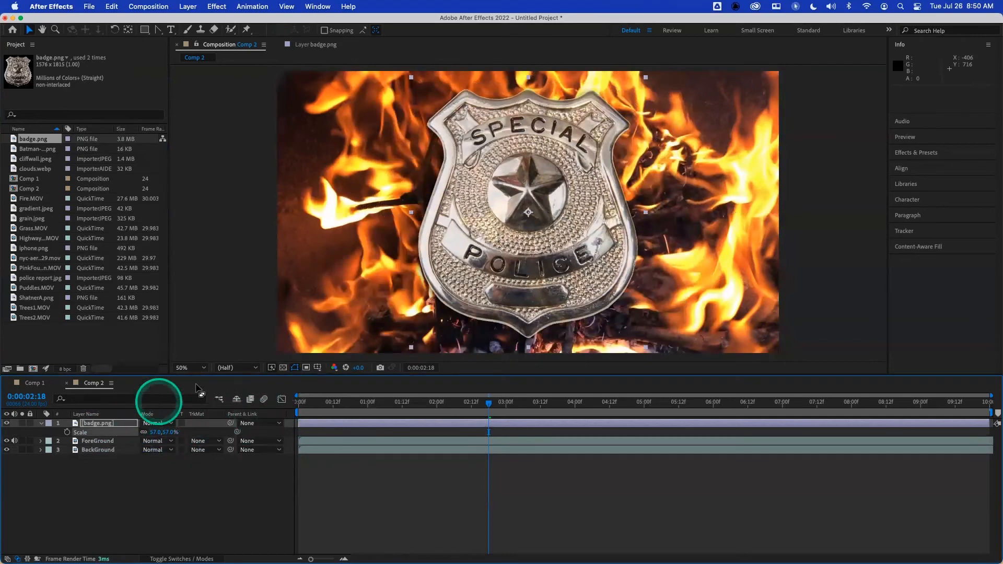
# Set the ForeGround layer's track matte to Alpha Matte using badge.png, and preview the composite from the first frame.
pyautogui.click(218, 442)
pyautogui.click(230, 464)
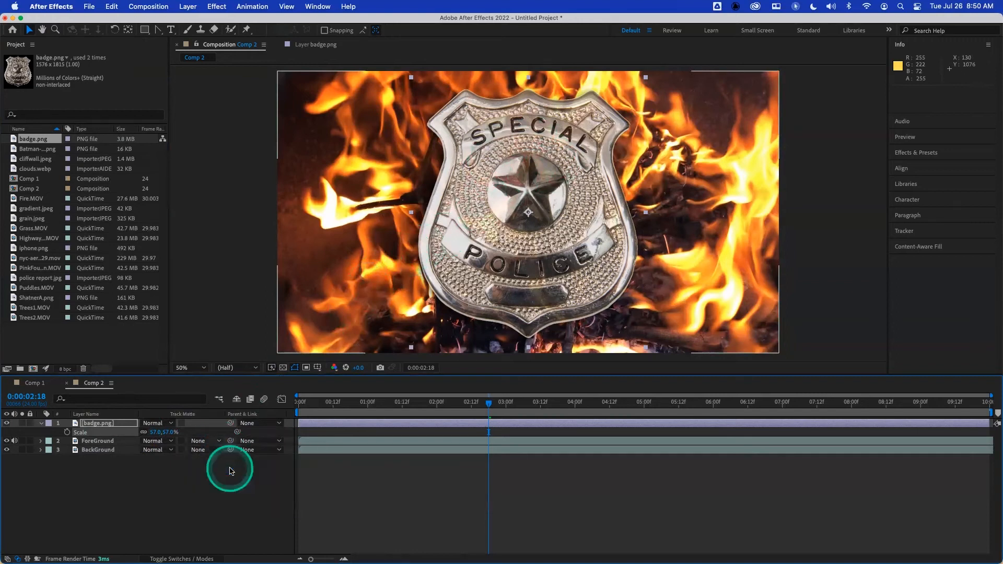
pyautogui.moveTo(358, 403); pyautogui.dragTo(298, 403)
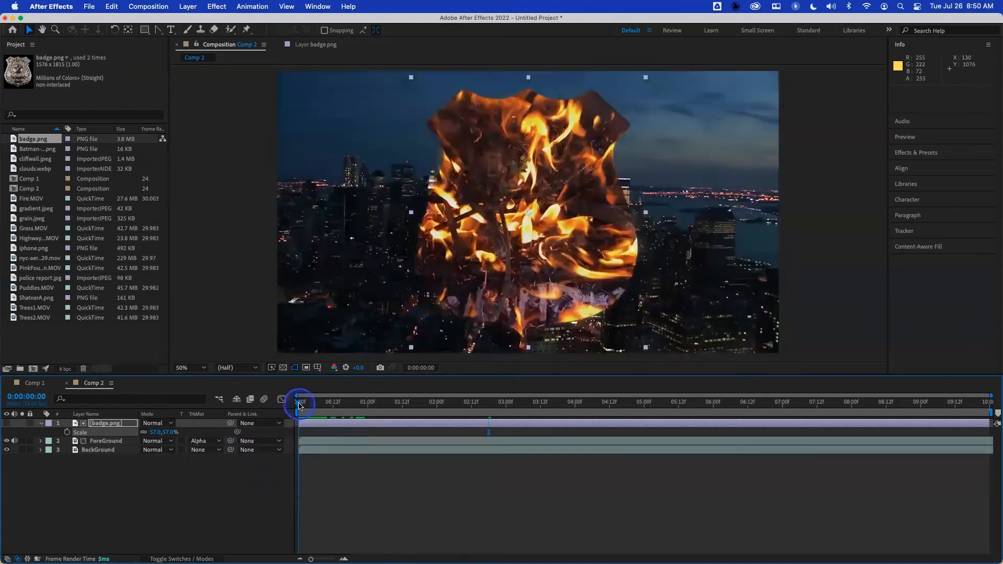
pyautogui.press('space')
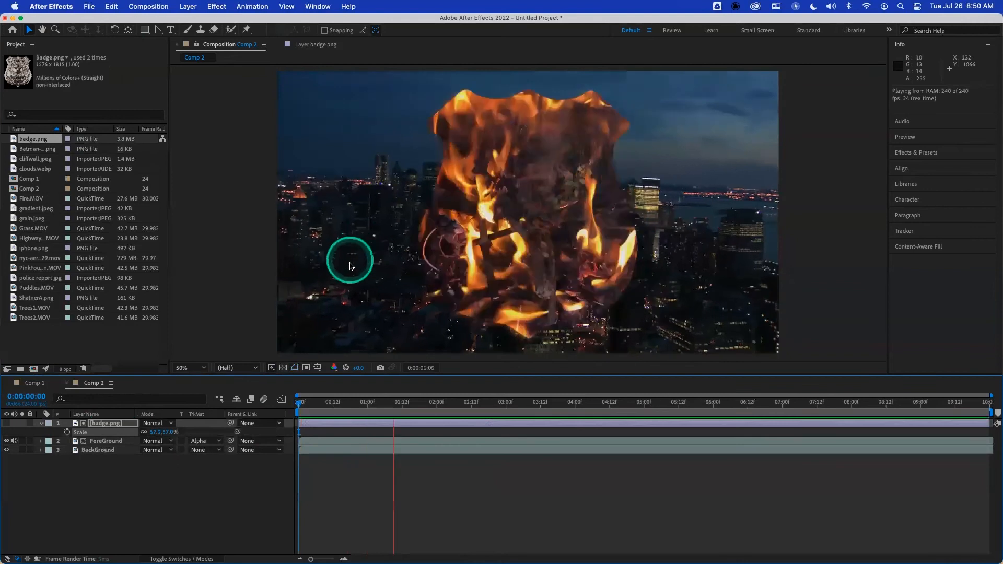
# Stop the preview, and show the badge.png layer briefly before hiding it again to compare it with the fire-filled shape.
pyautogui.click(415, 287)
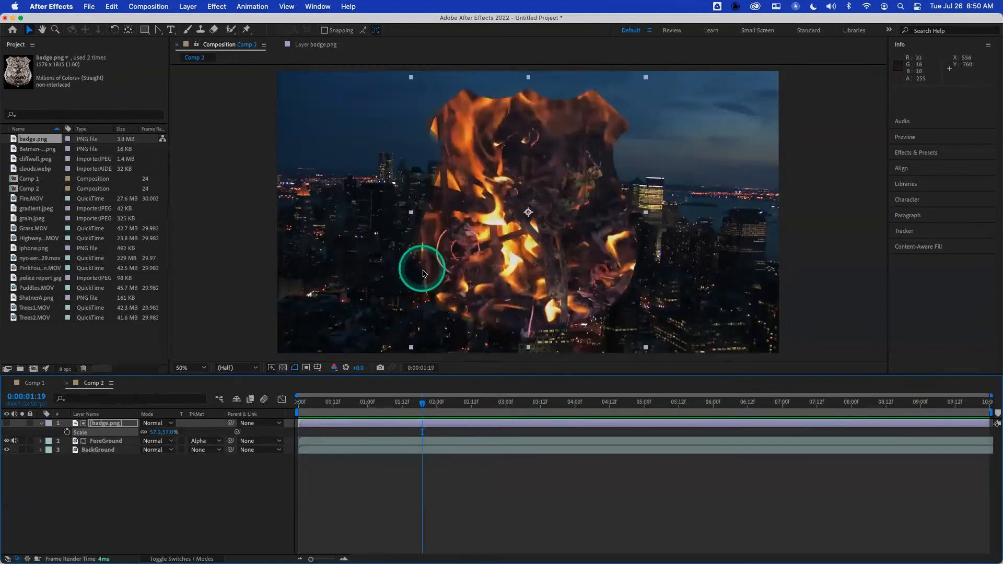
pyautogui.click(7, 423)
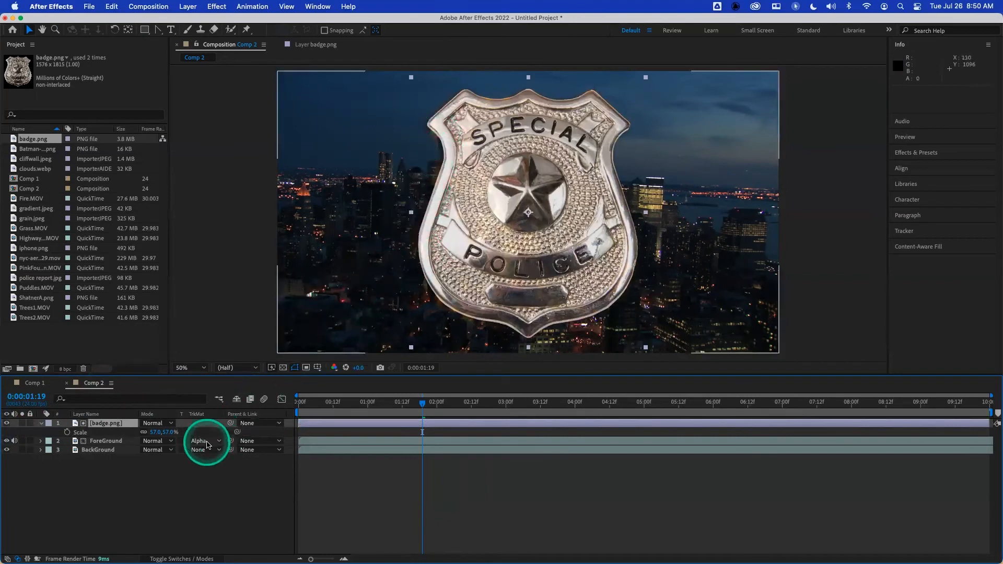
pyautogui.click(6, 423)
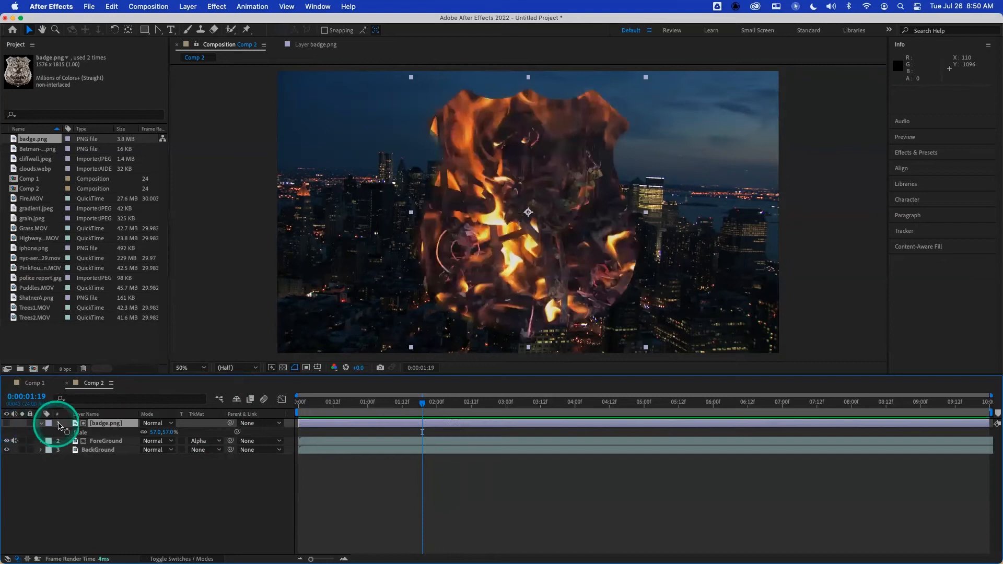
# Inspect the badge.png layer's transparent background up close in its own viewer, then return to Comp 2 and check the ForeGround layer's track matte options.
pyautogui.doubleClick(99, 426)
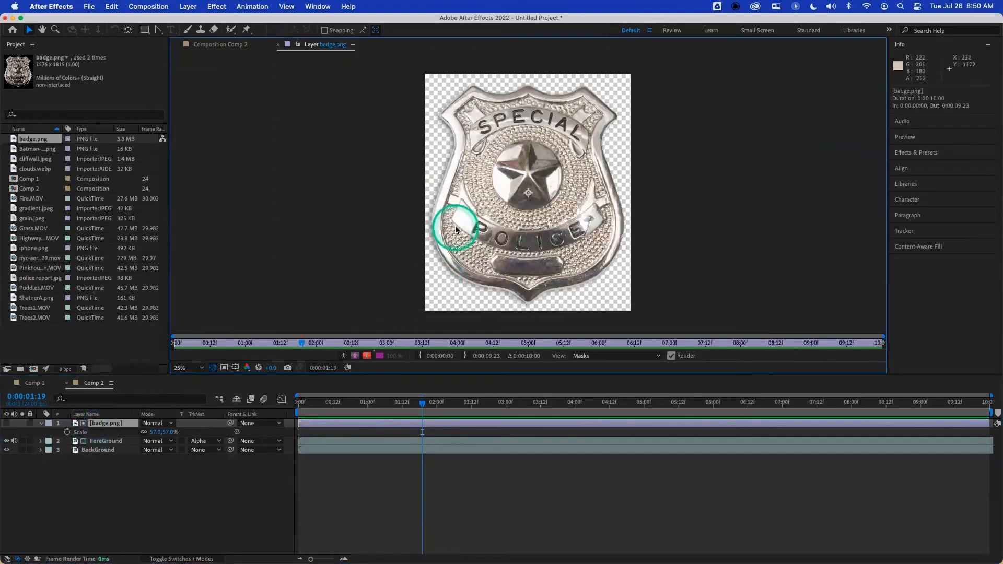
pyautogui.press('.')
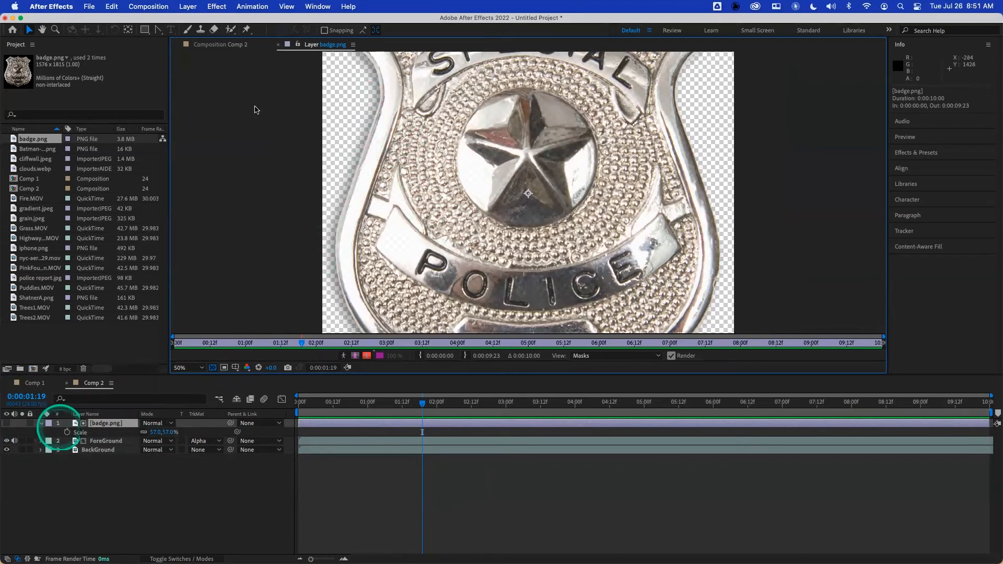
pyautogui.click(235, 45)
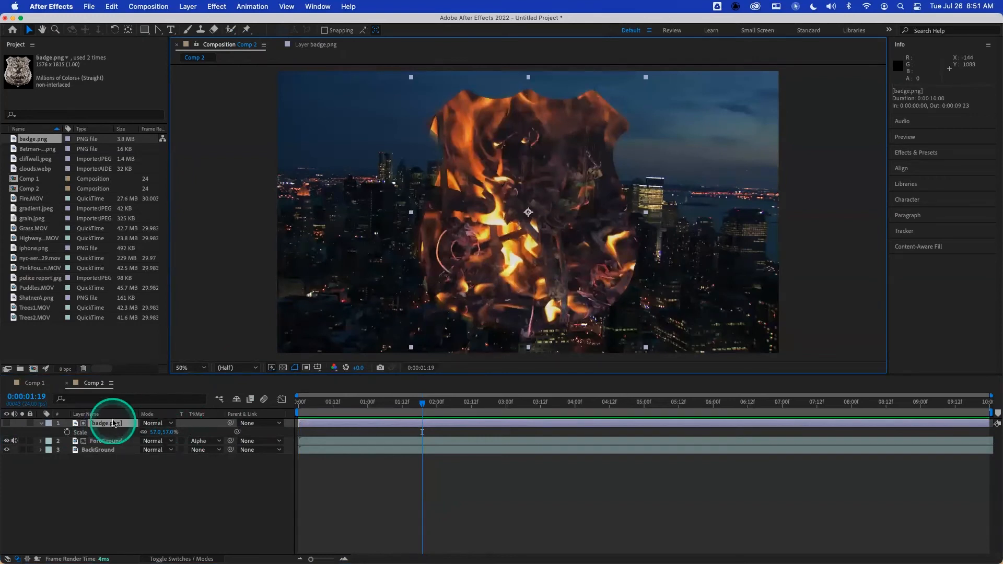
pyautogui.click(202, 444)
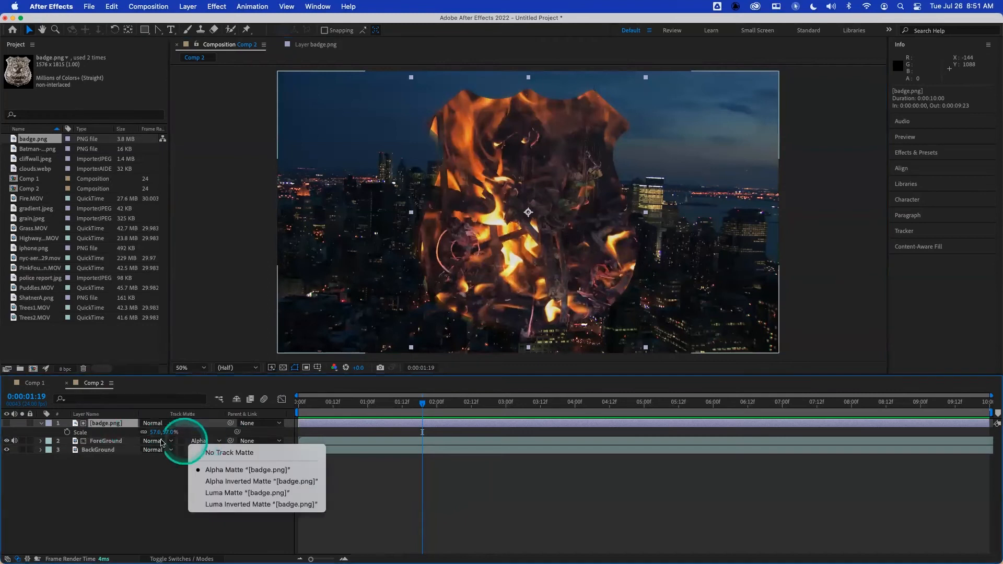
pyautogui.click(104, 422)
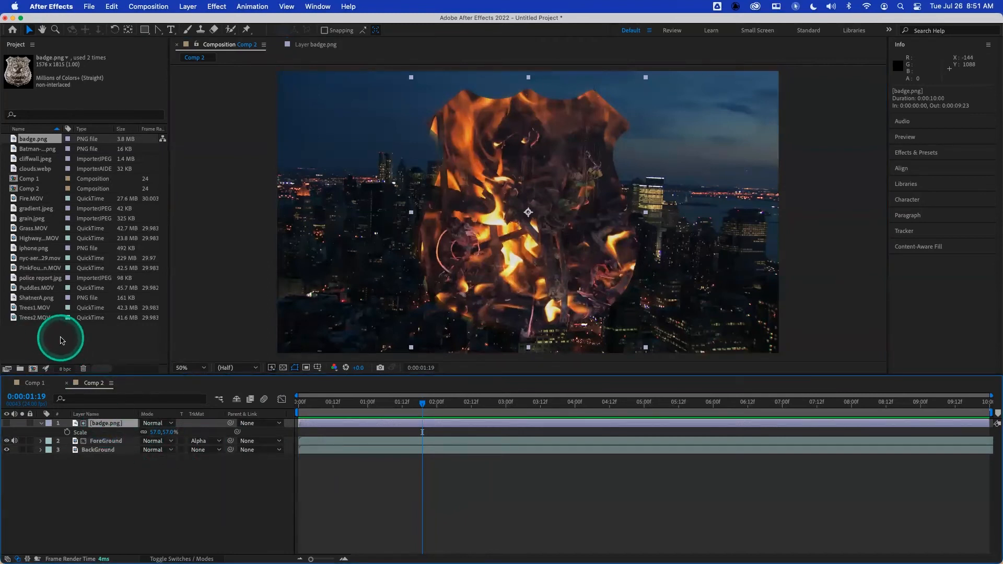
# Delete the badge.png layer from Comp 2 and import chad.jpeg from the Desktop.
pyautogui.click(107, 423)
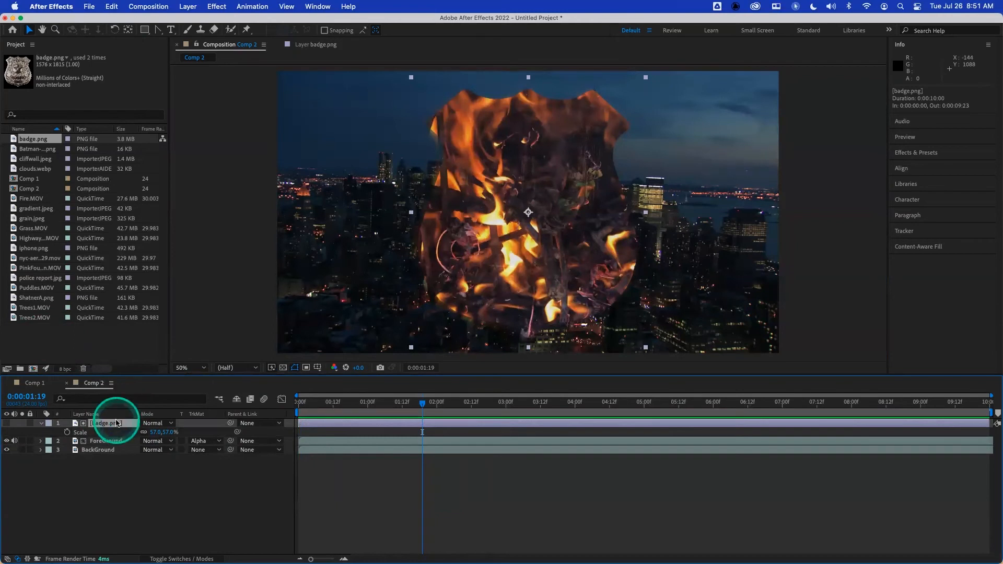
pyautogui.press('Delete')
pyautogui.doubleClick(76, 335)
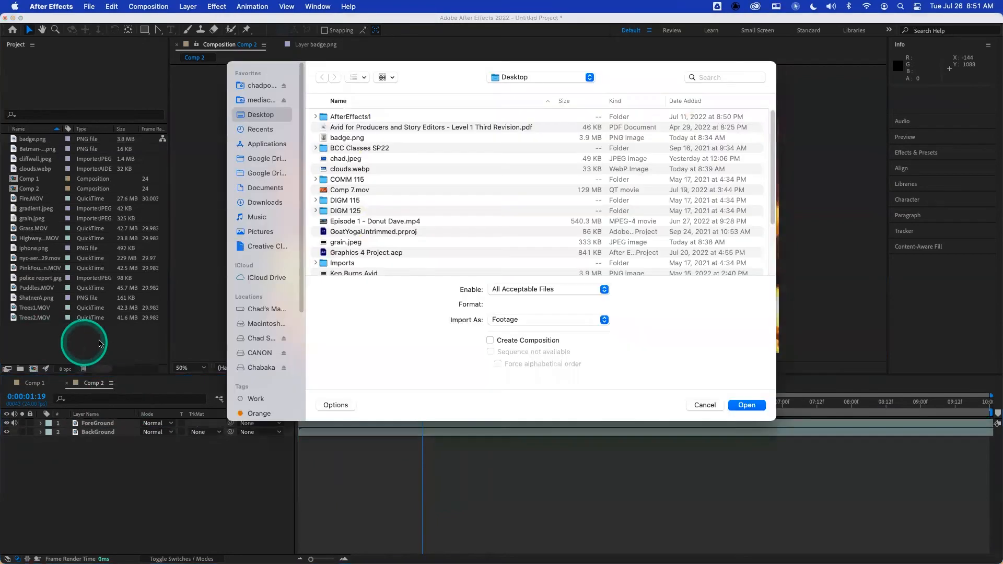
pyautogui.doubleClick(353, 158)
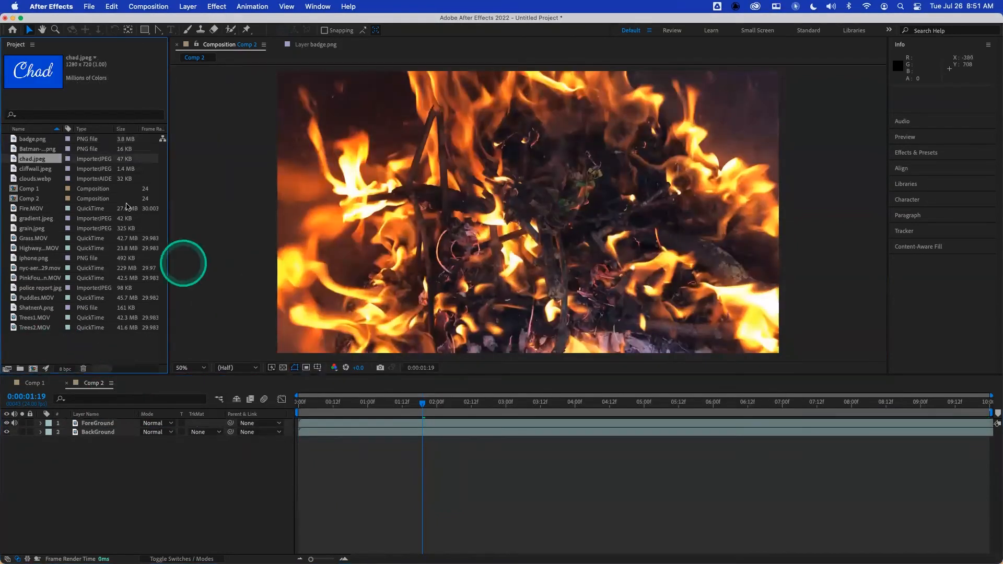
# Add chad.jpeg as the topmost layer of Comp 2 and scale it to 158%.
pyautogui.moveTo(38, 161); pyautogui.dragTo(99, 421)
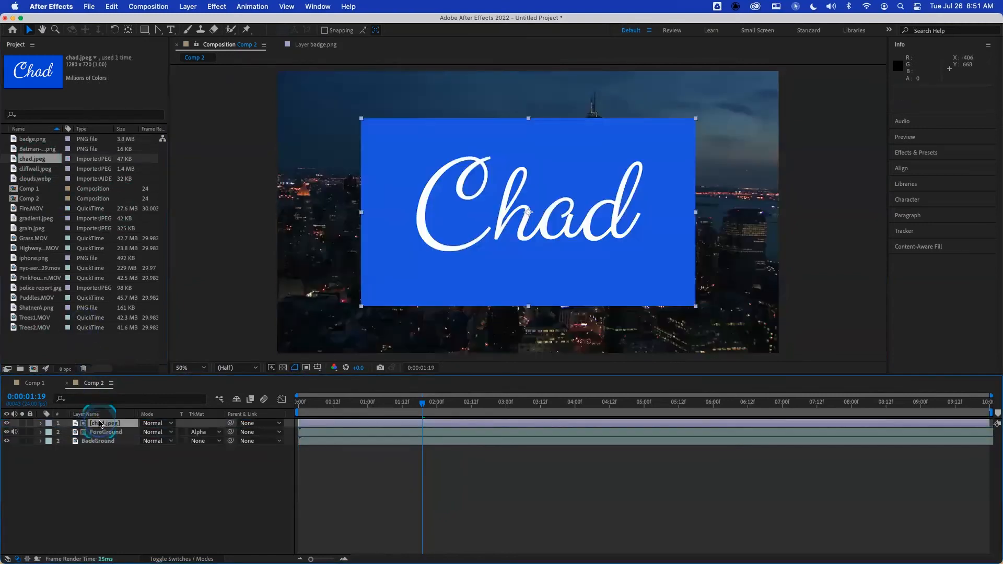
pyautogui.press('s')
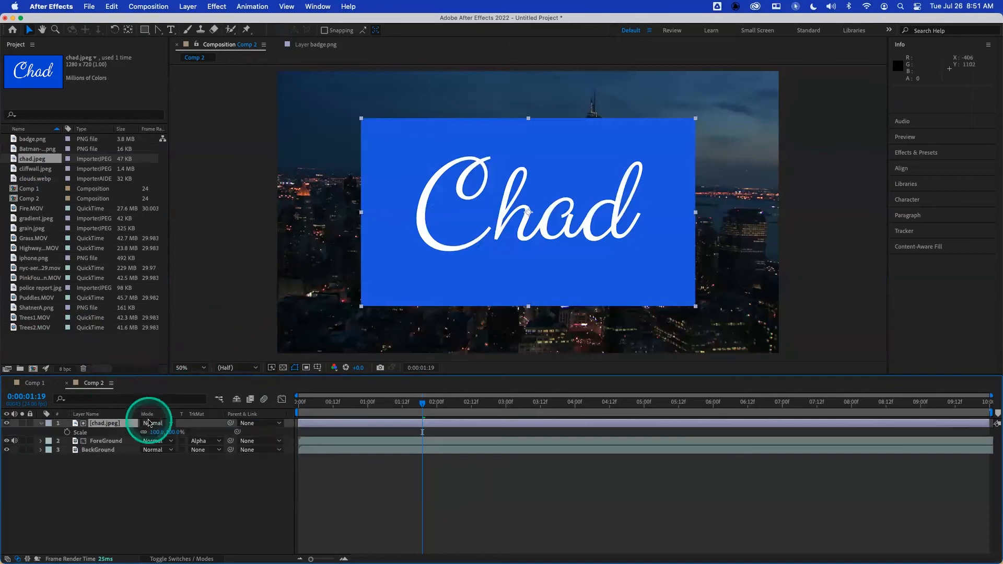
pyautogui.moveTo(157, 432); pyautogui.dragTo(186, 433)
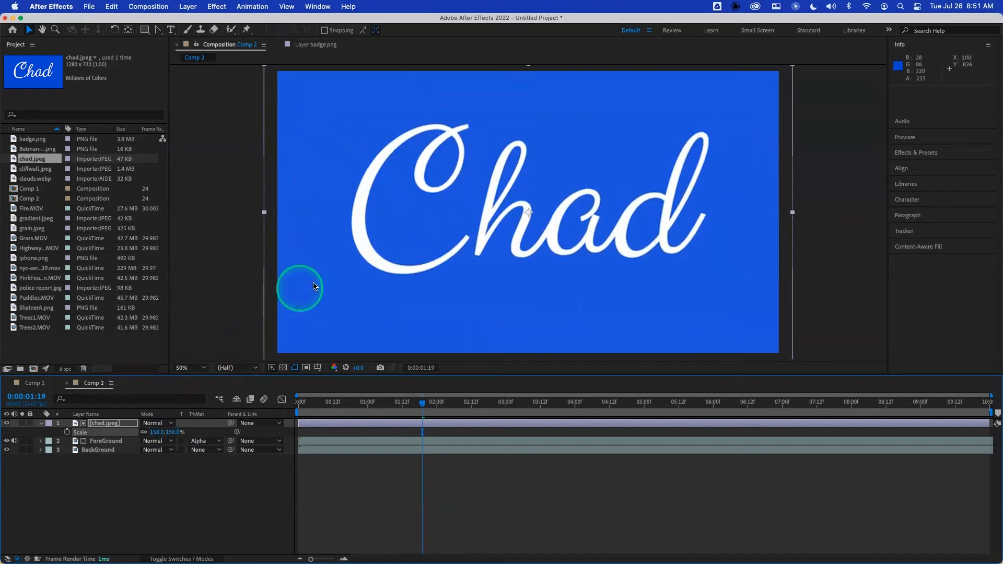
# Reset the ForeGround layer to No Track Matte, set it to Luma Matte using chad.jpeg, and return to the first frame.
pyautogui.click(201, 441)
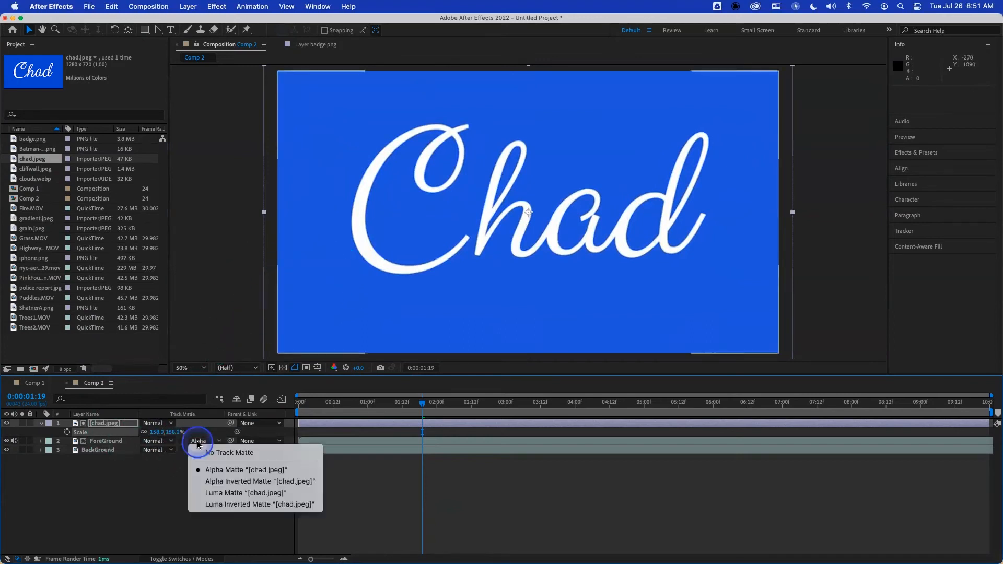
pyautogui.click(220, 453)
pyautogui.click(201, 442)
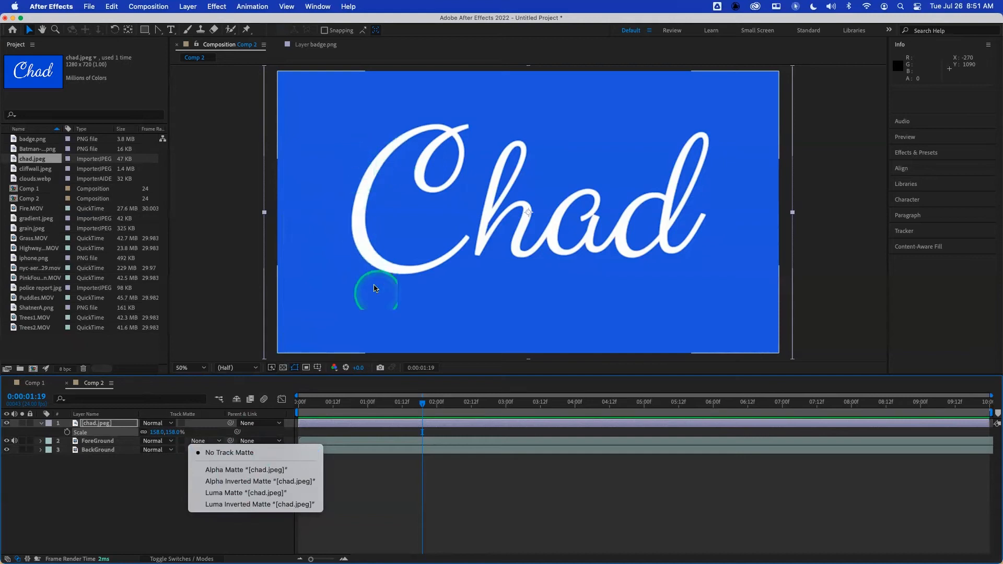
pyautogui.click(157, 467)
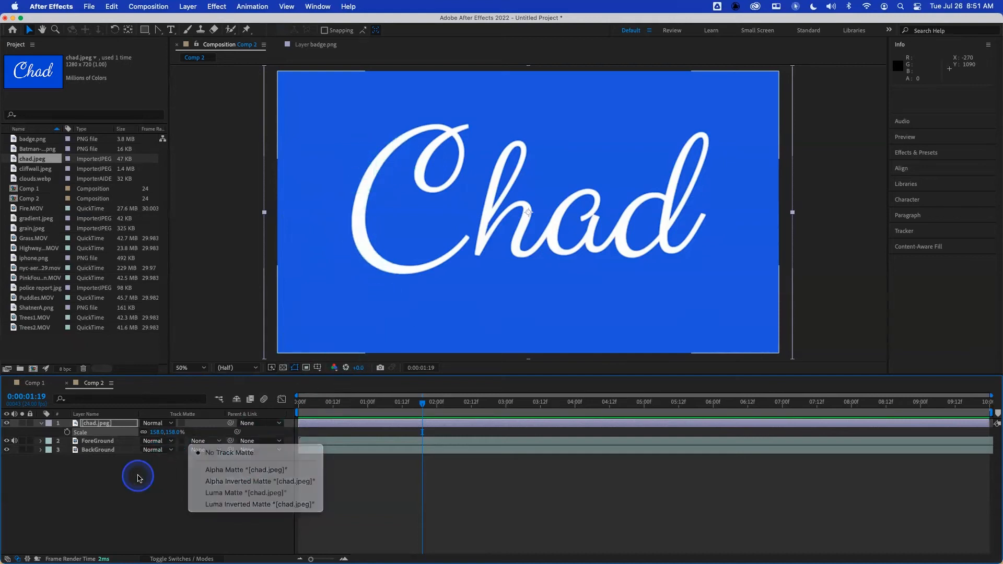
pyautogui.click(210, 442)
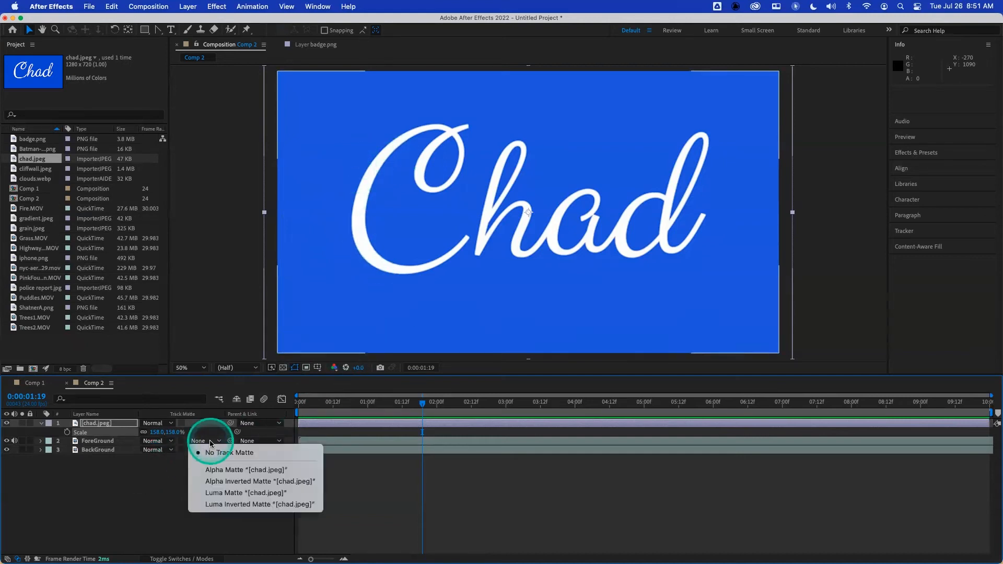
pyautogui.click(234, 492)
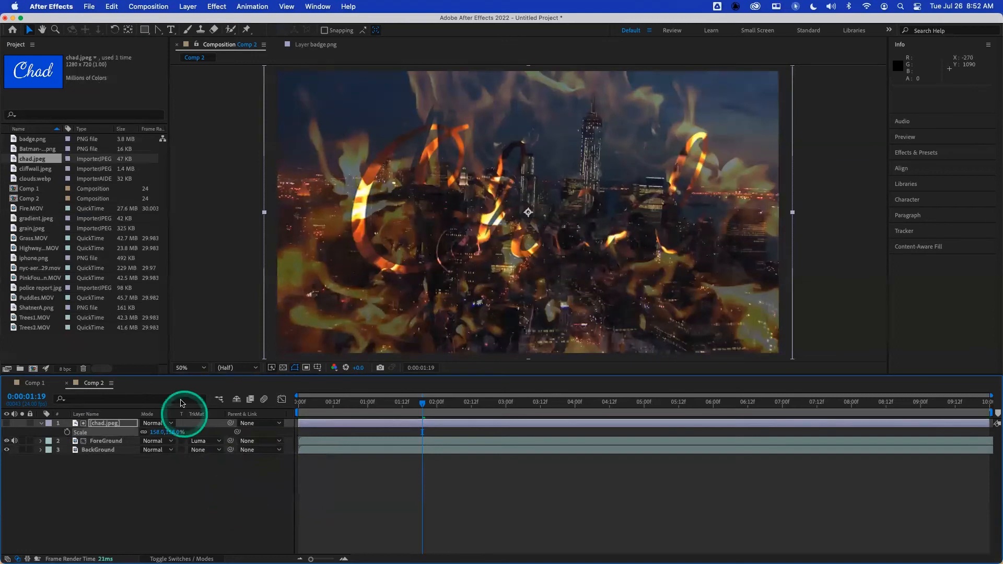
pyautogui.click(356, 402)
pyautogui.moveTo(373, 405); pyautogui.dragTo(297, 403)
# Switch to Google Chrome and change the film grain image search to "noise pattern".
pyautogui.moveTo(170, 546)
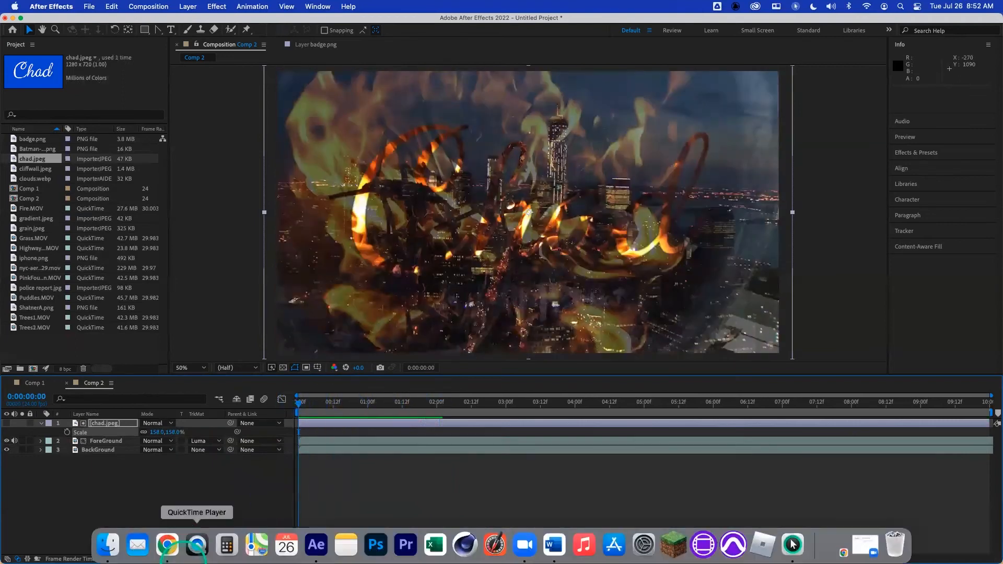
pyautogui.click(173, 545)
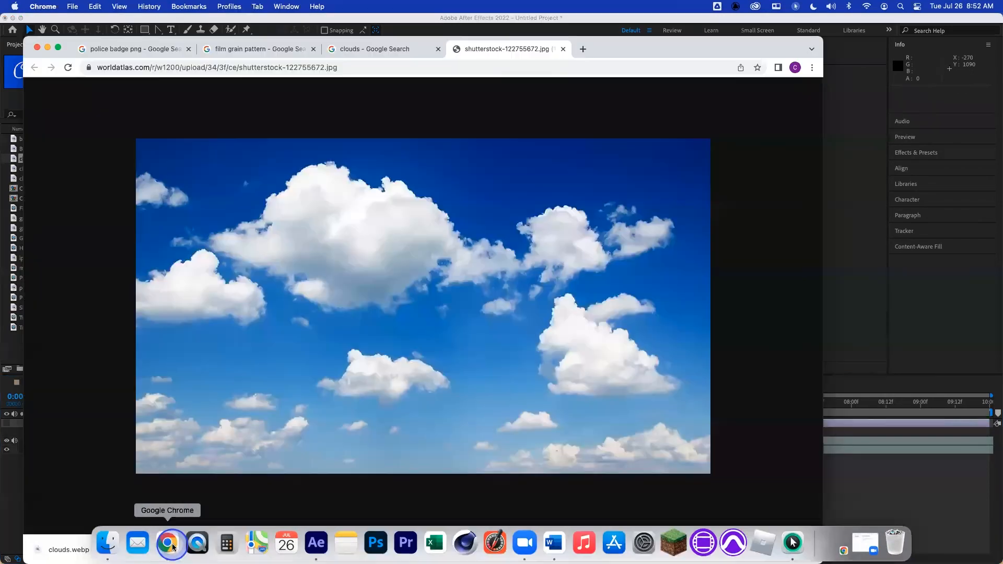
pyautogui.click(273, 51)
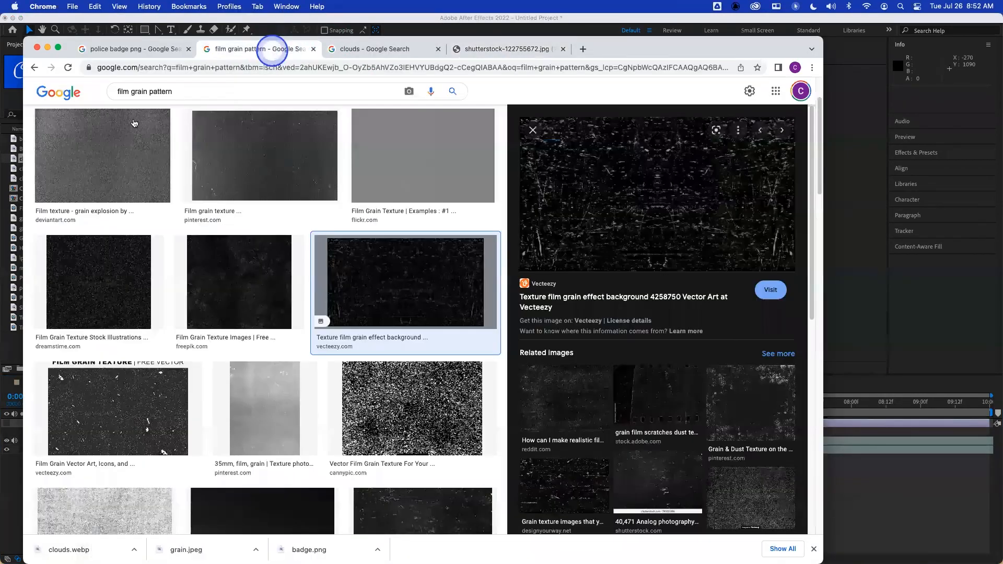
pyautogui.click(36, 69)
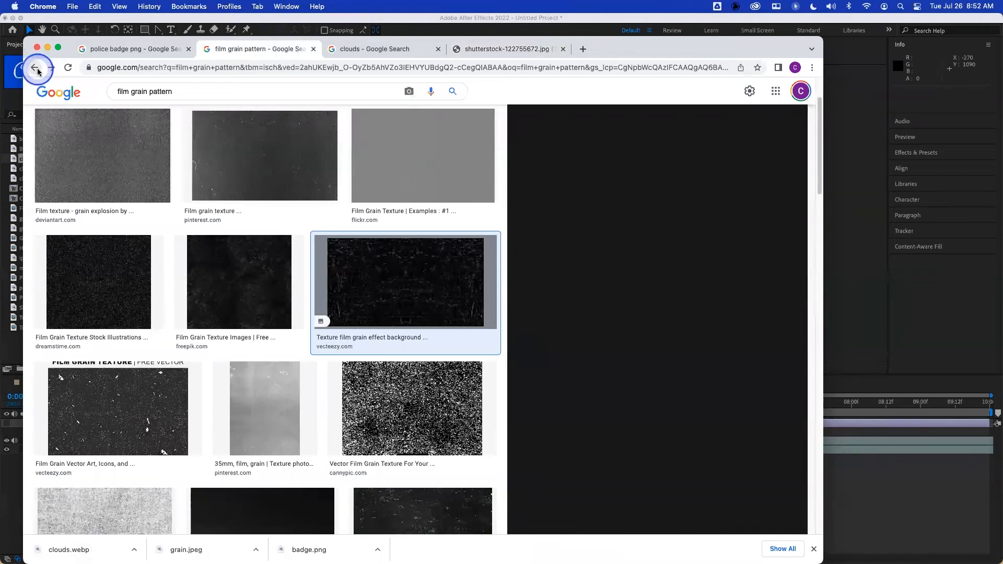
pyautogui.moveTo(146, 89); pyautogui.dragTo(95, 93)
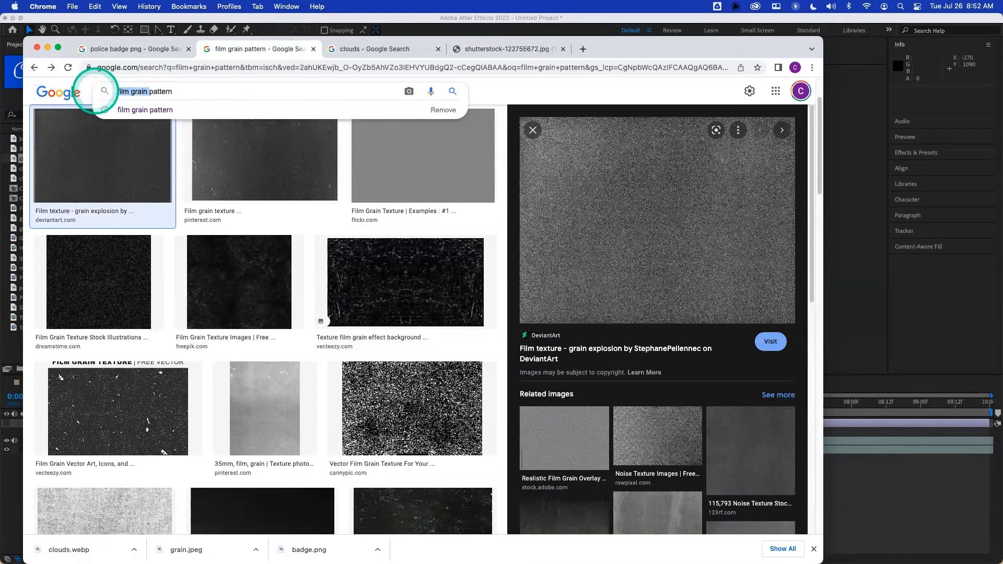
pyautogui.write('noise')
pyautogui.press('Return')
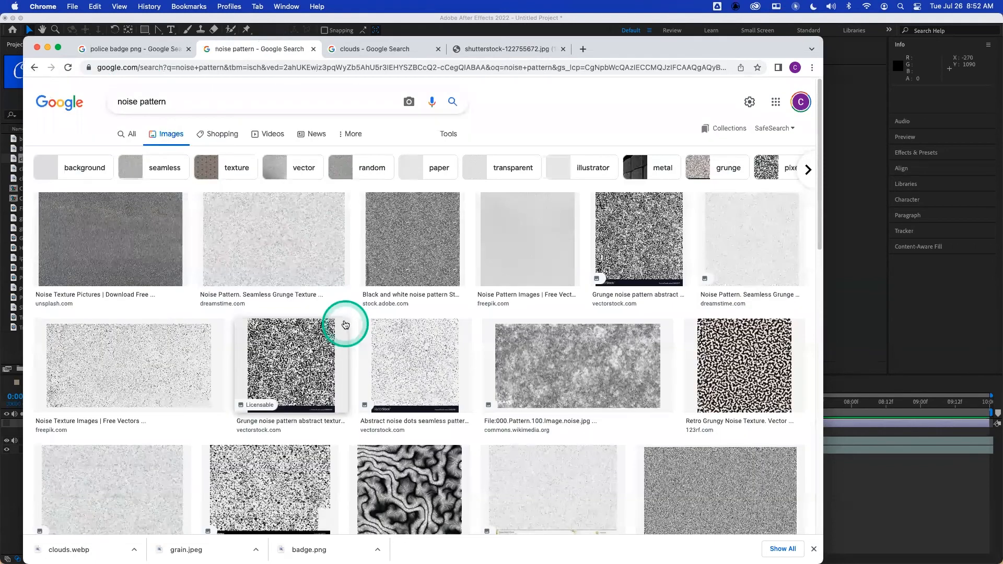
# Look through the noise pattern image results and open the preview of the Worley noise image from Wikipedia.
pyautogui.scroll(-10, 344, 324)
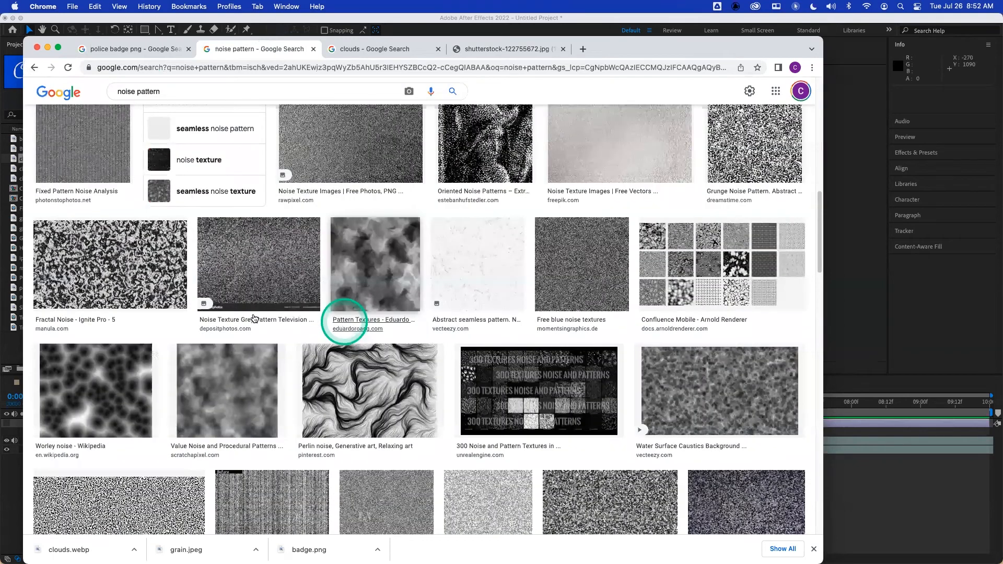
pyautogui.scroll(-3, 127, 327)
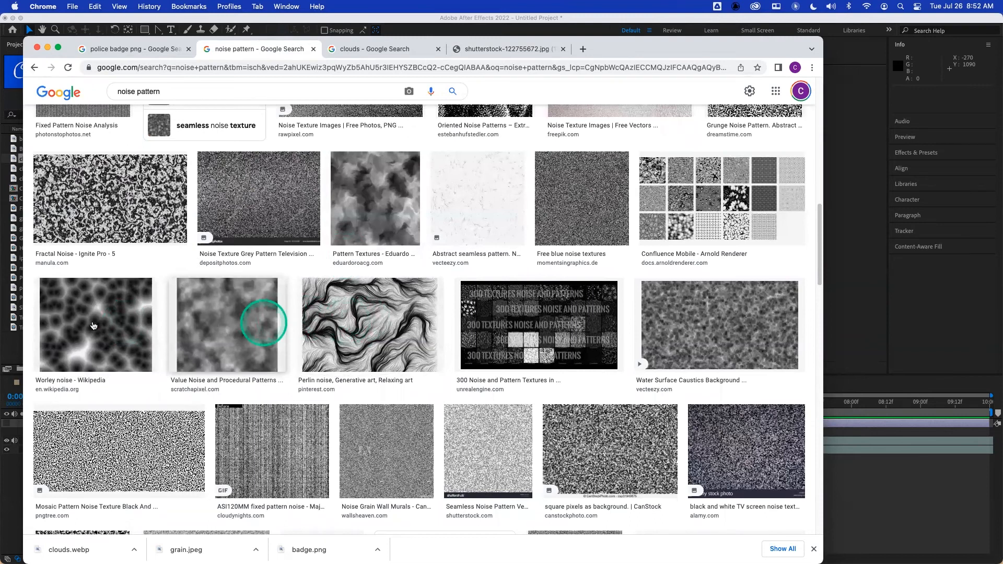
pyautogui.click(150, 324)
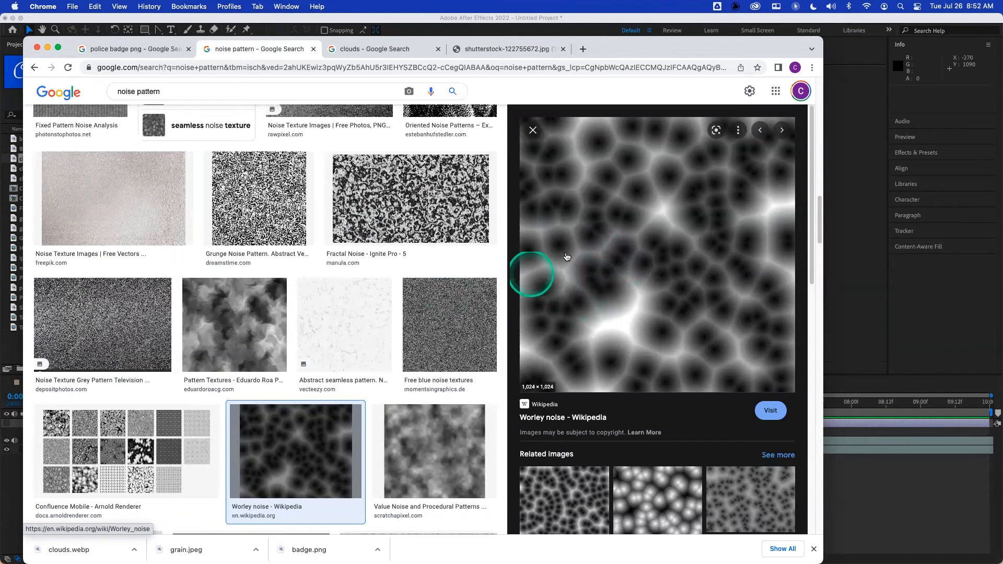
pyautogui.scroll(5, 418, 263)
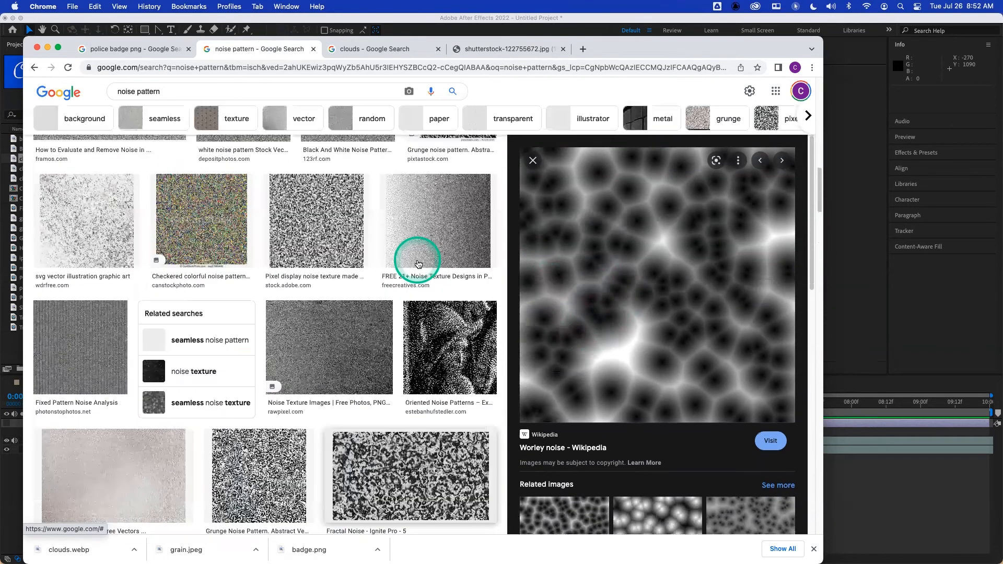
pyautogui.scroll(3, 575, 273)
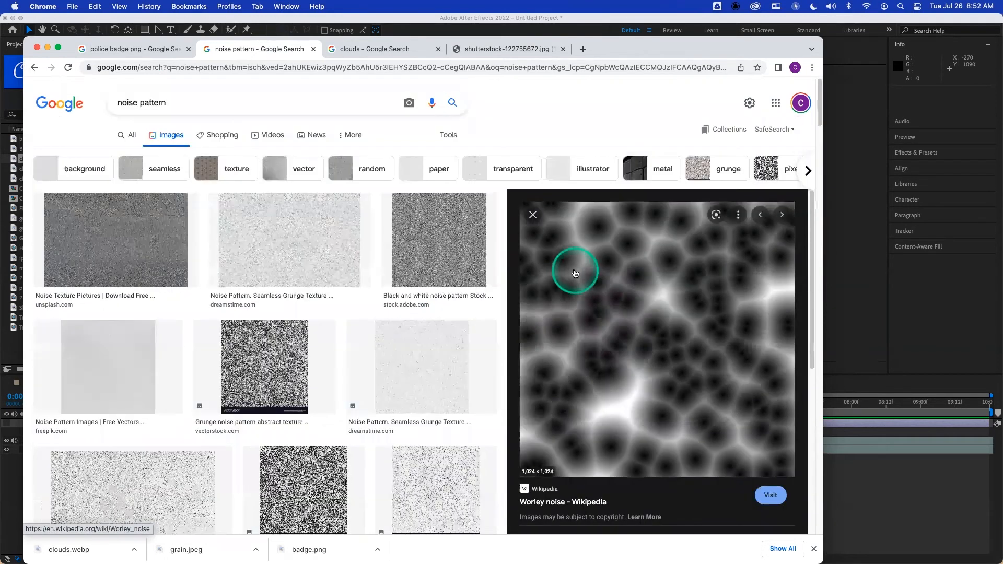
# Narrow the noise pattern image results to metal and open the preview of the perforated metal sound-absorbing panels image.
pyautogui.click(666, 168)
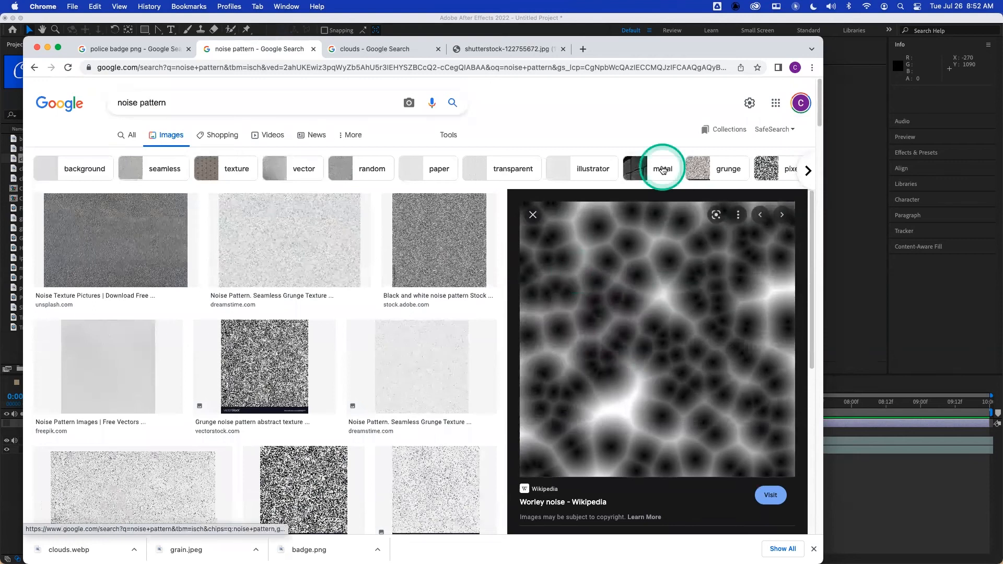
pyautogui.click(644, 191)
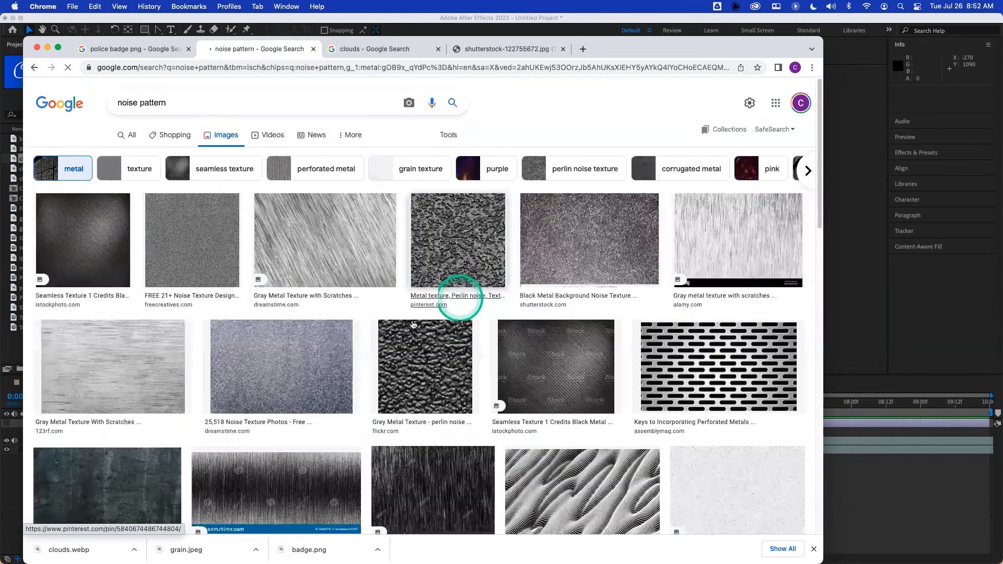
pyautogui.scroll(-2, 413, 320)
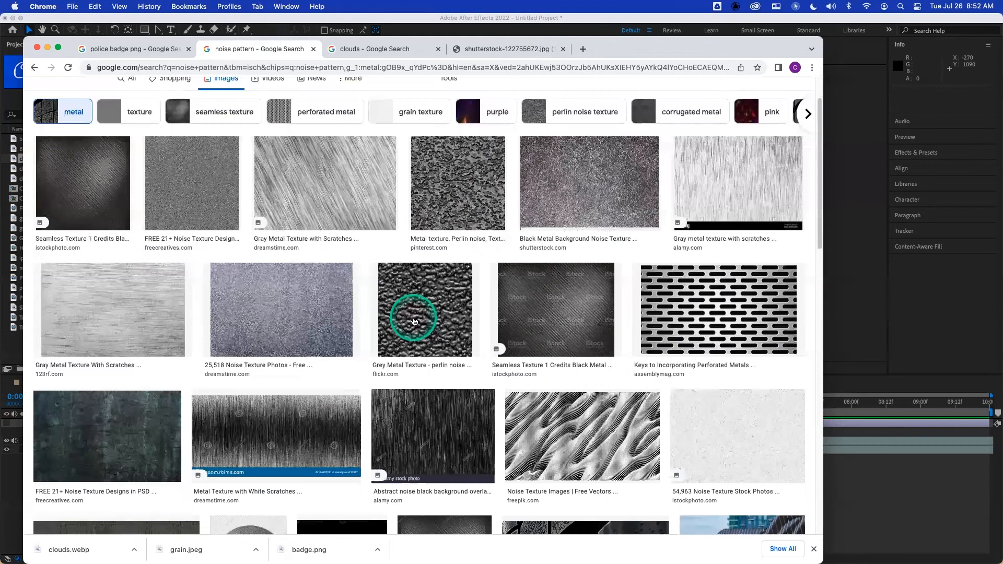
pyautogui.scroll(-10, 414, 321)
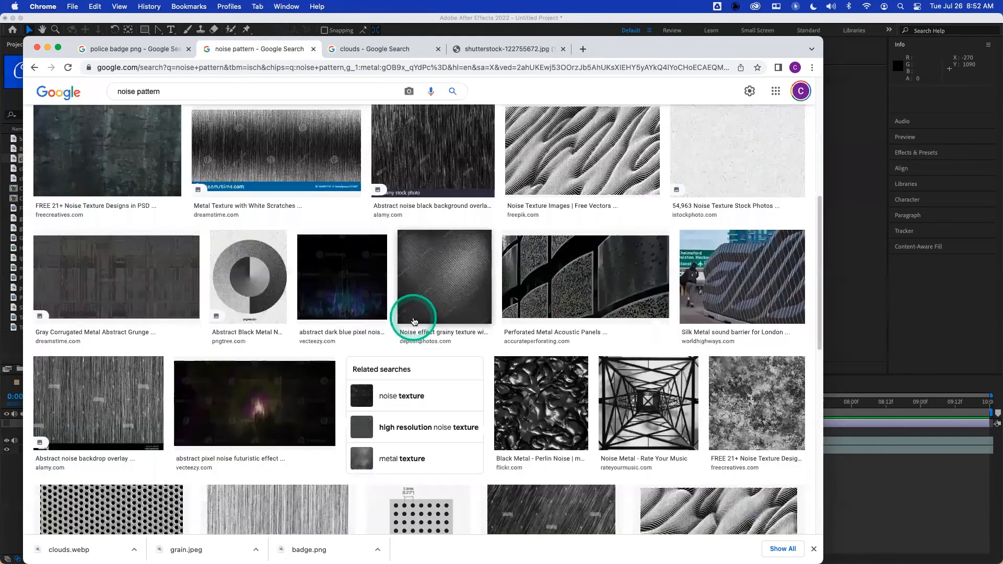
pyautogui.scroll(-5, 413, 320)
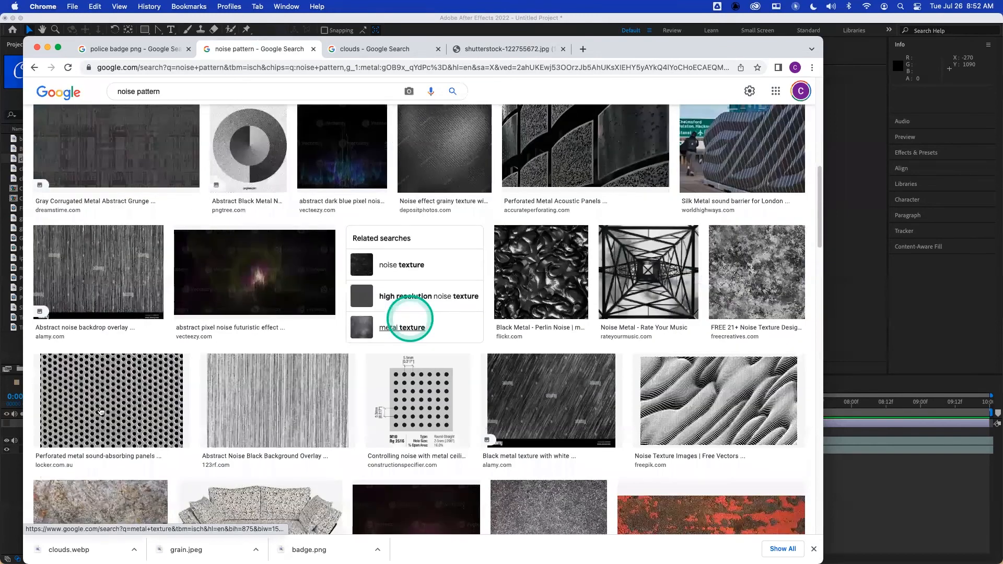
pyautogui.click(526, 235)
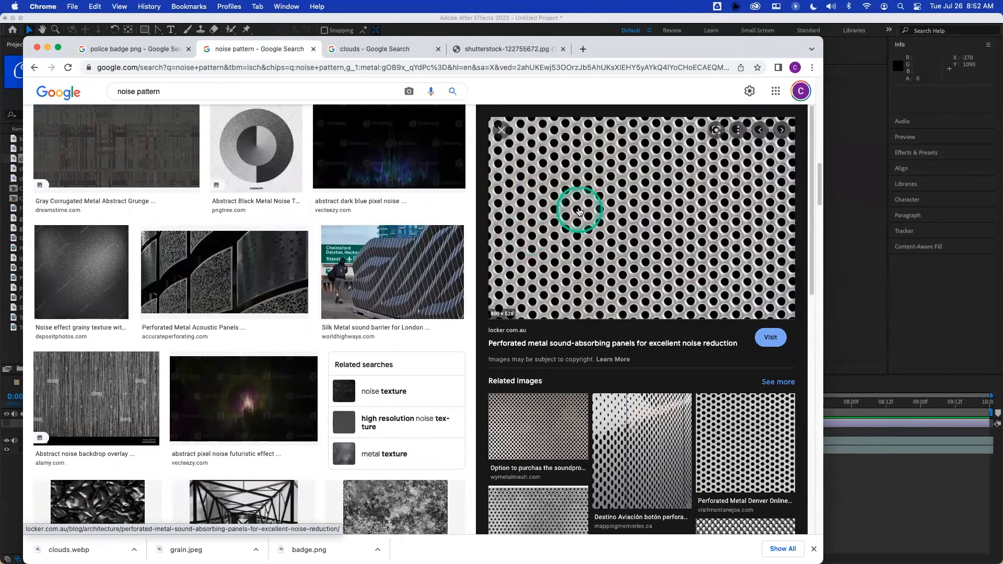
# Open the perforated metal image in its own browser tab and save it to the Desktop as grate.
pyautogui.rightClick(579, 210)
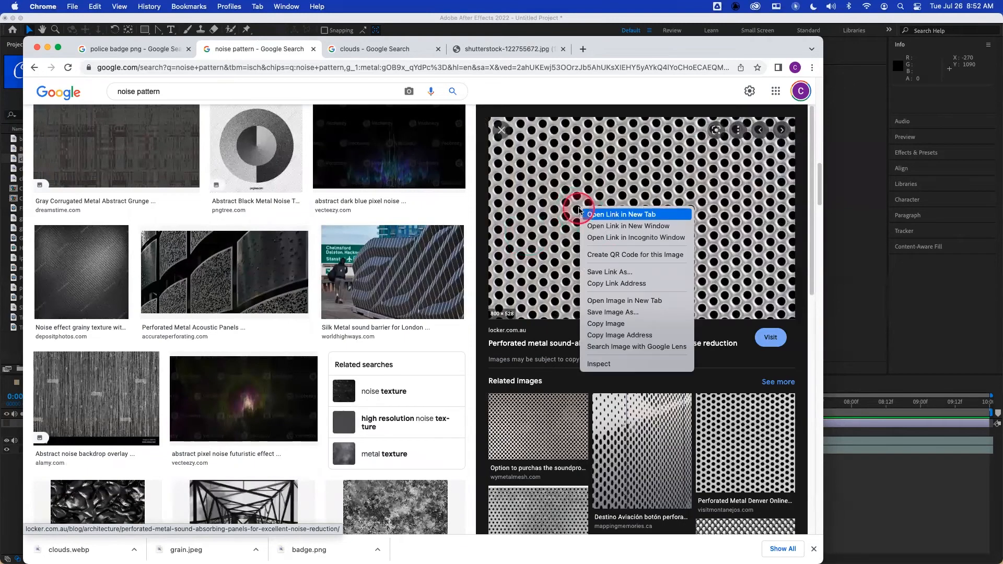
pyautogui.click(624, 301)
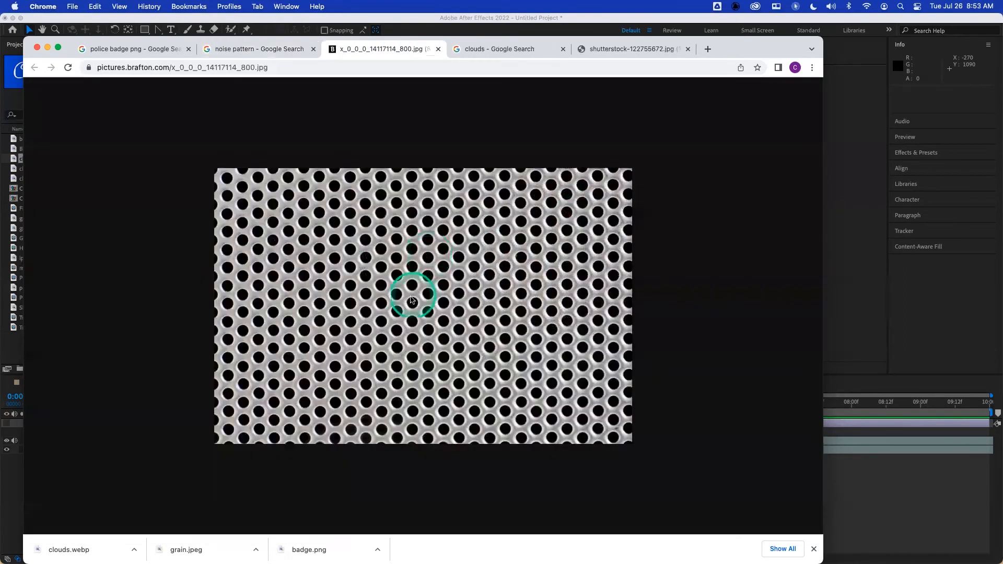
pyautogui.rightClick(398, 256)
pyautogui.click(419, 273)
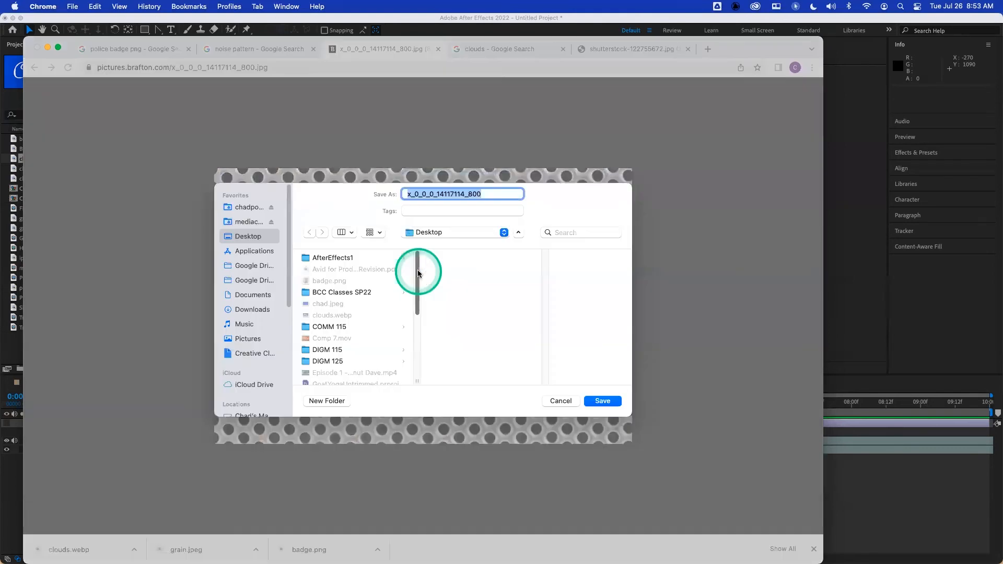
pyautogui.write('grate')
pyautogui.press('Return')
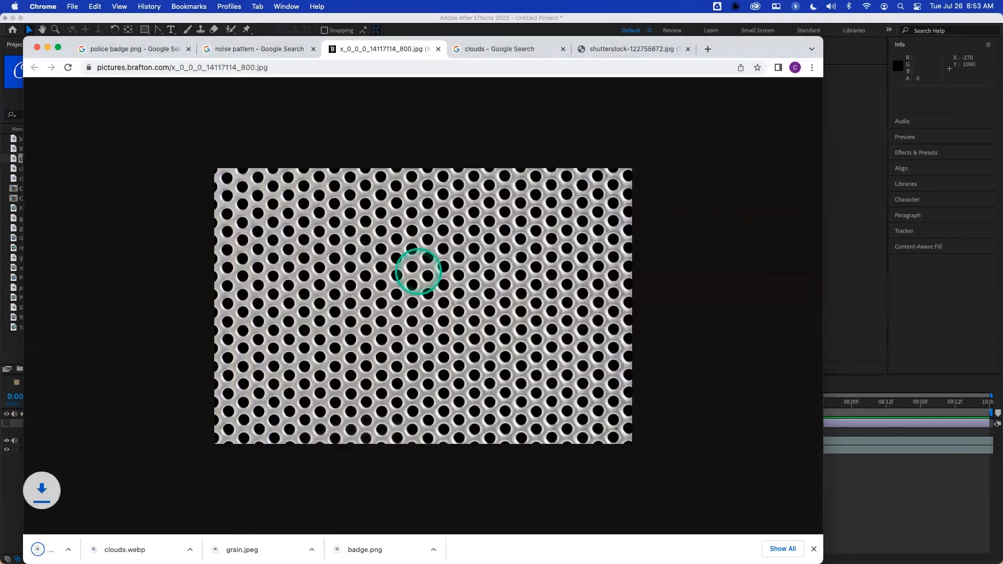
# Switch to After Effects and import grate.jpeg from the Desktop into the project.
pyautogui.click(176, 337)
pyautogui.click(6, 352)
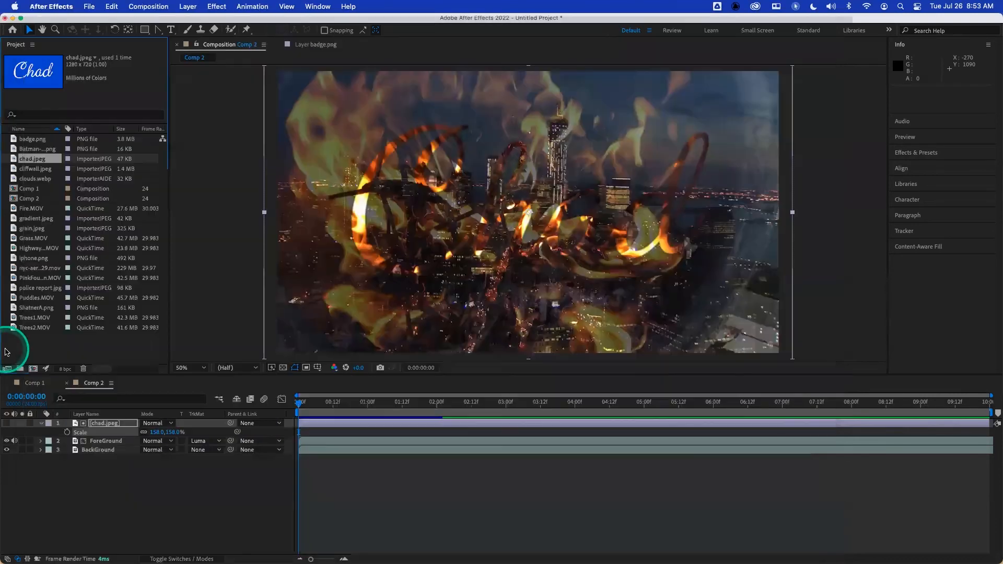
pyautogui.press('super+i')
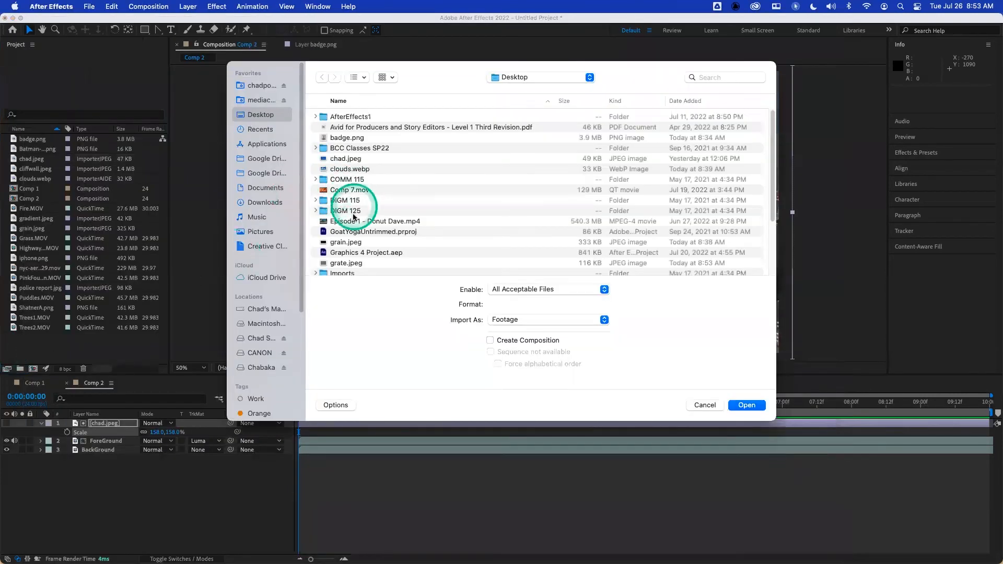
pyautogui.doubleClick(345, 263)
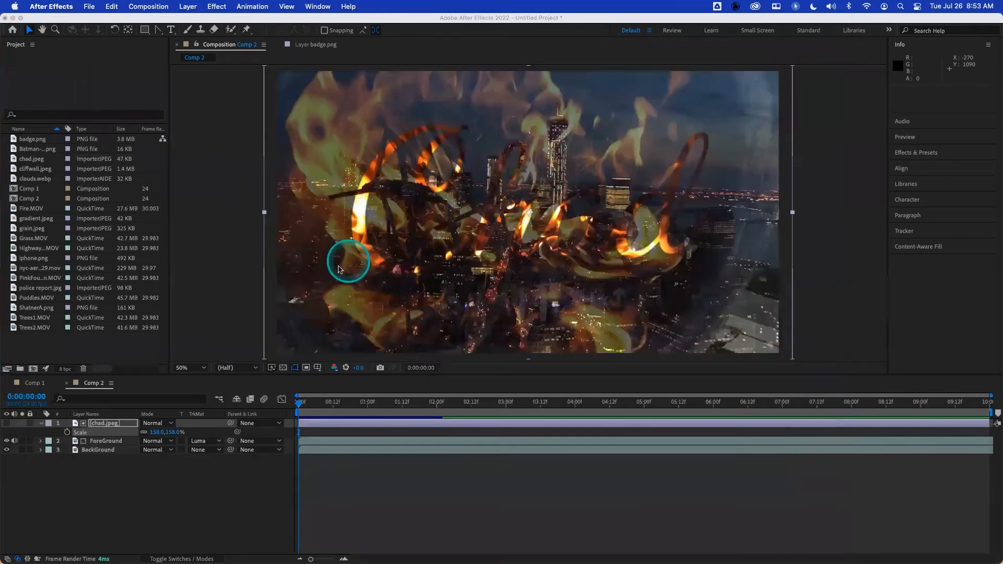
# Replace the chad.jpeg layer at the top of Comp 2 with grate.jpeg and stretch it to fit the composition frame.
pyautogui.moveTo(42, 244); pyautogui.dragTo(107, 437)
pyautogui.click(104, 422)
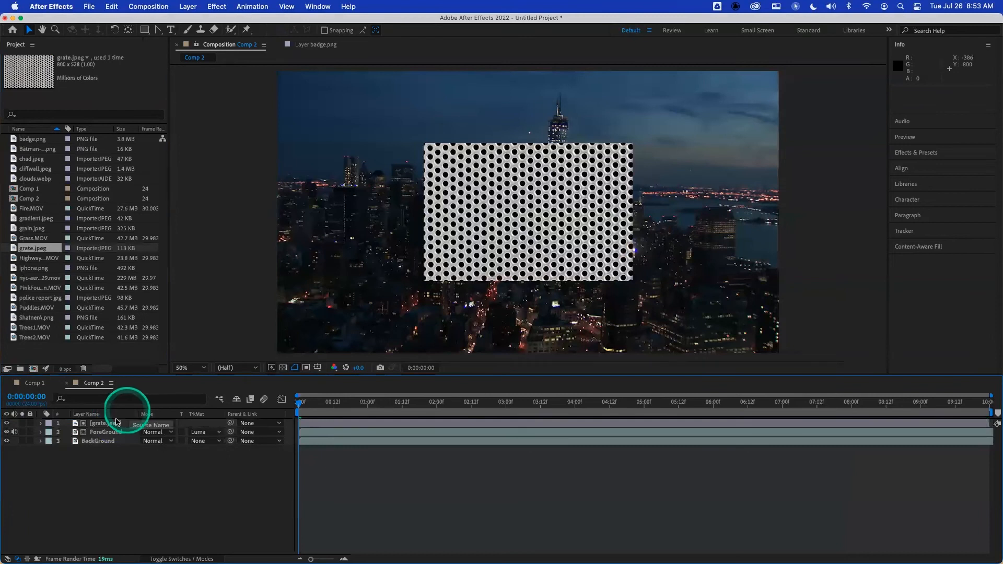
pyautogui.click(113, 431)
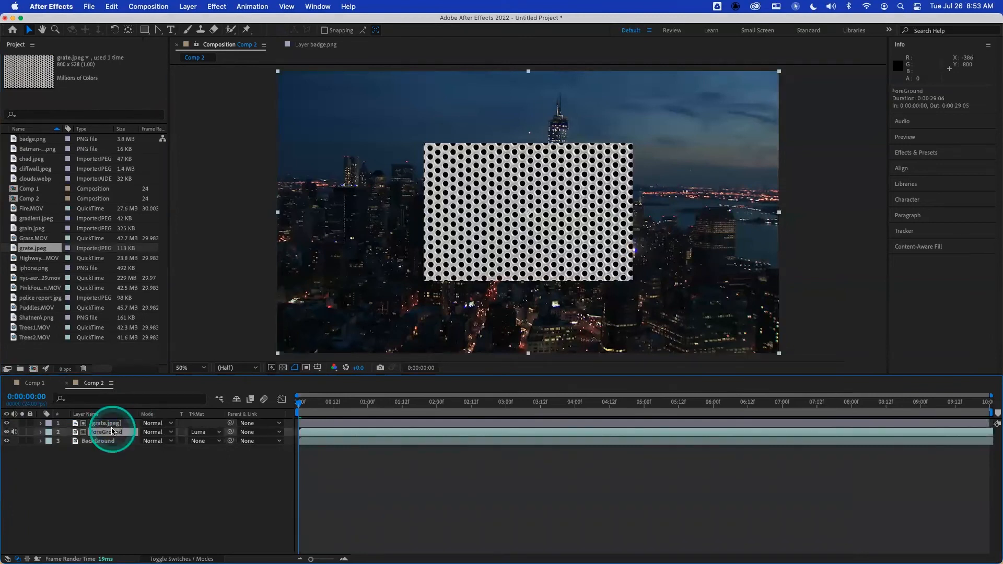
pyautogui.click(105, 423)
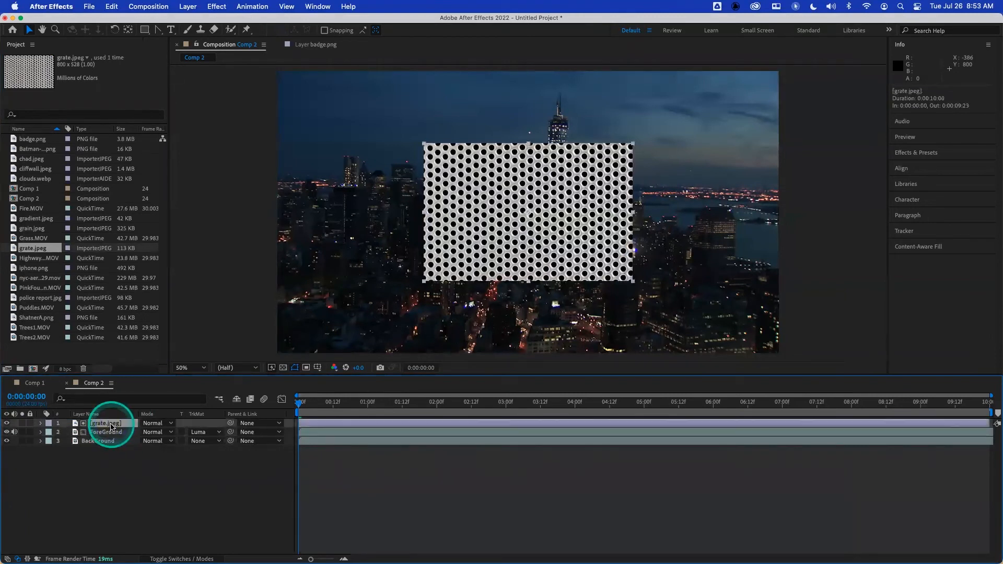
pyautogui.press('super+alt+f')
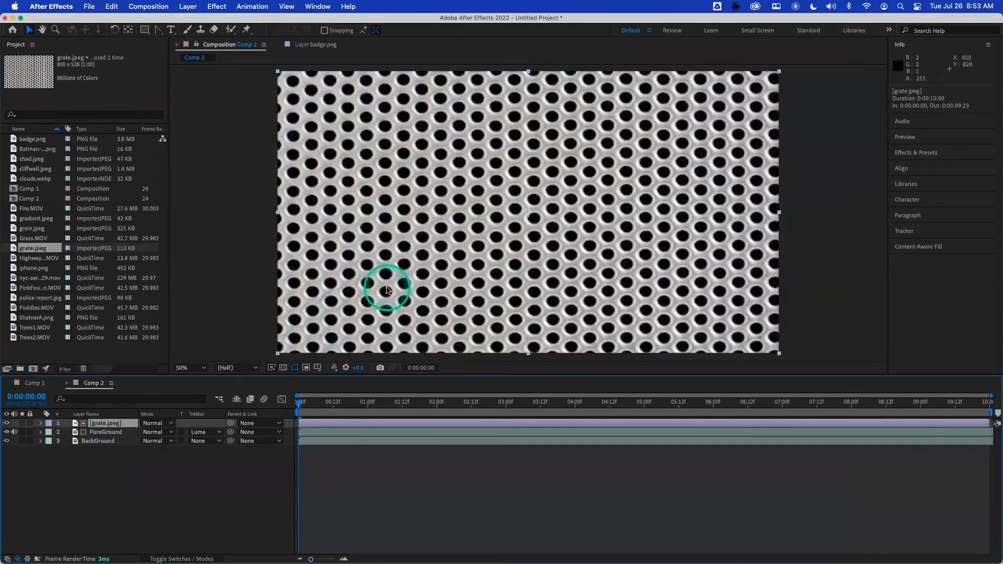
# Keep the ForeGround layer's track matte on Luma and hide the grate.jpeg layer above it.
pyautogui.click(209, 432)
pyautogui.click(133, 483)
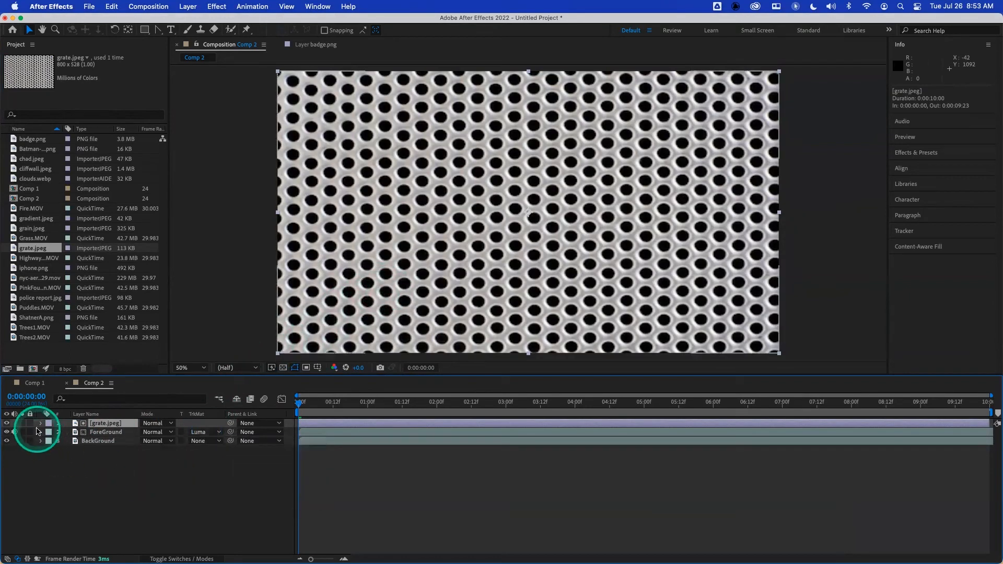
pyautogui.click(7, 424)
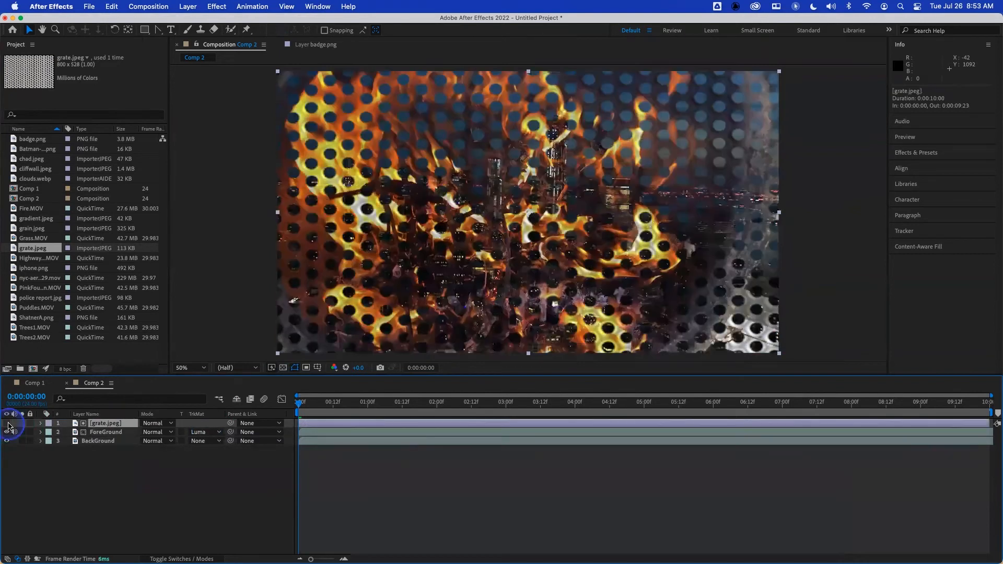
# Play Comp 2 from the first frame to preview the fire footage matted by the grate pattern, and stop playback.
pyautogui.click(336, 402)
pyautogui.click(299, 403)
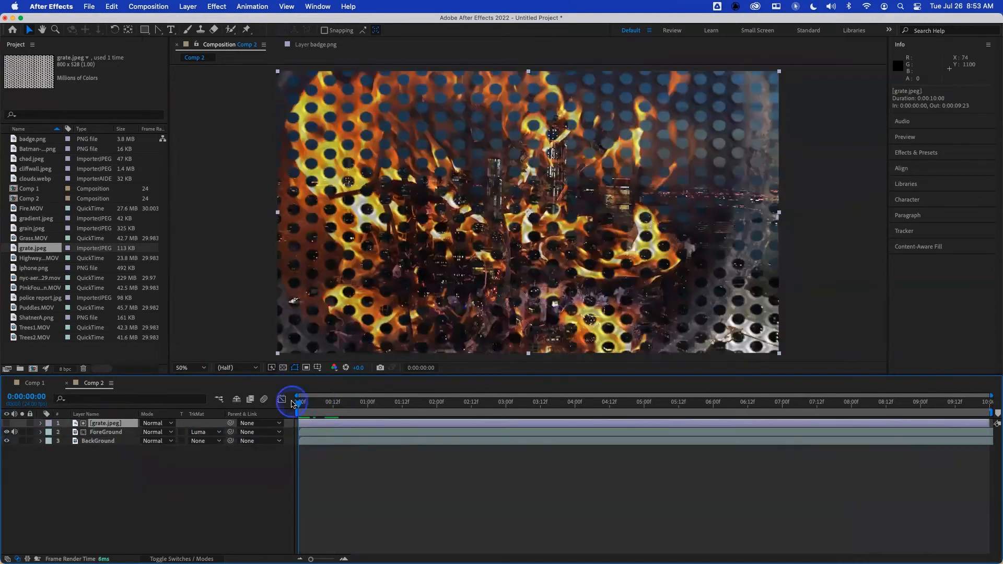
pyautogui.press('space')
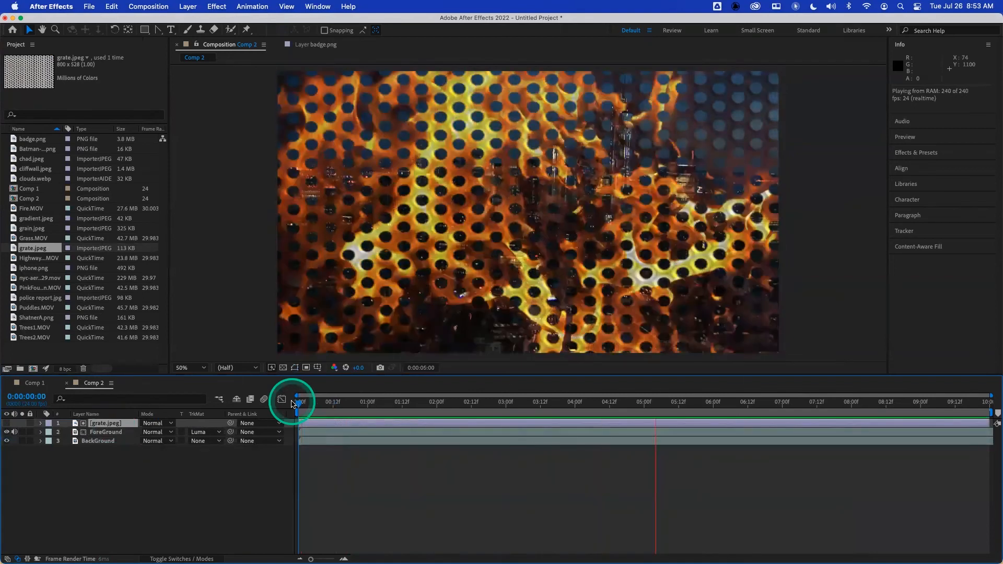
pyautogui.press('space')
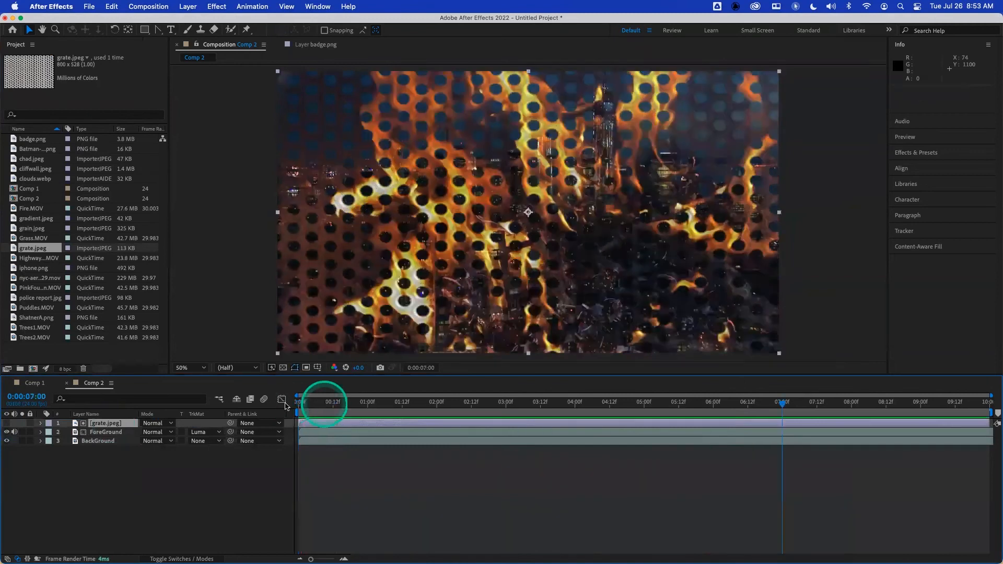
pyautogui.press('space')
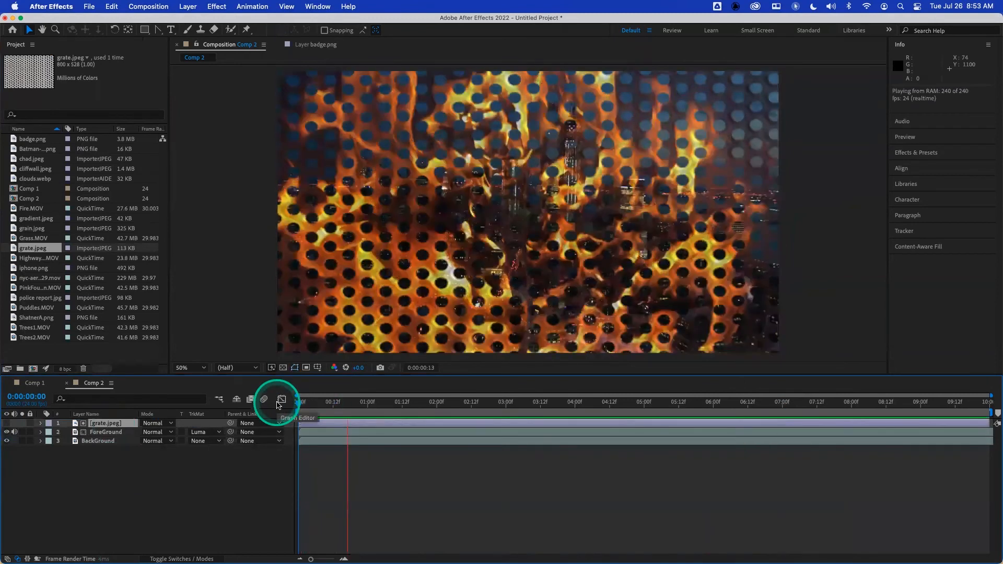
pyautogui.click(230, 554)
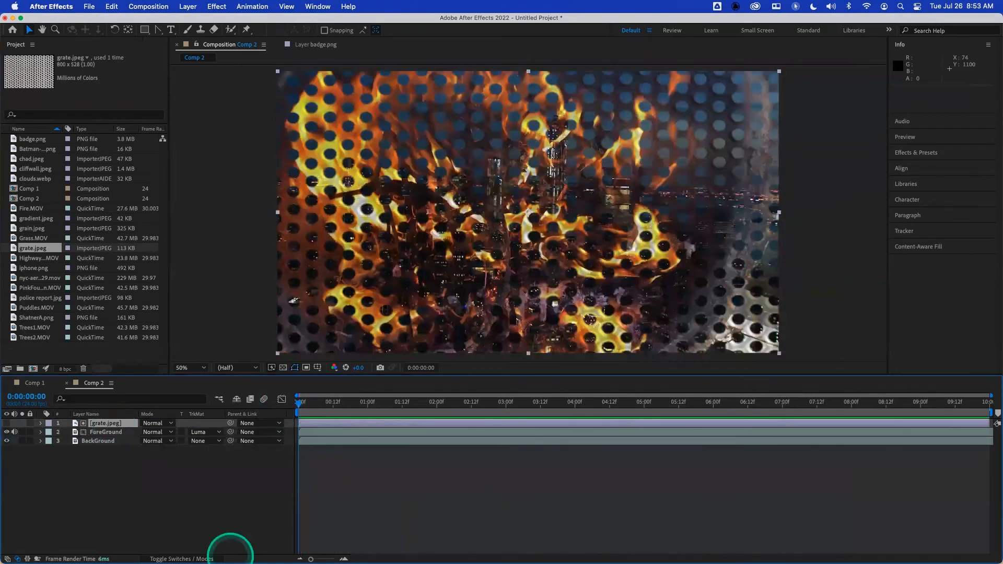
# Switch to Google Chrome and run an image search for "adobe logo".
pyautogui.click(168, 541)
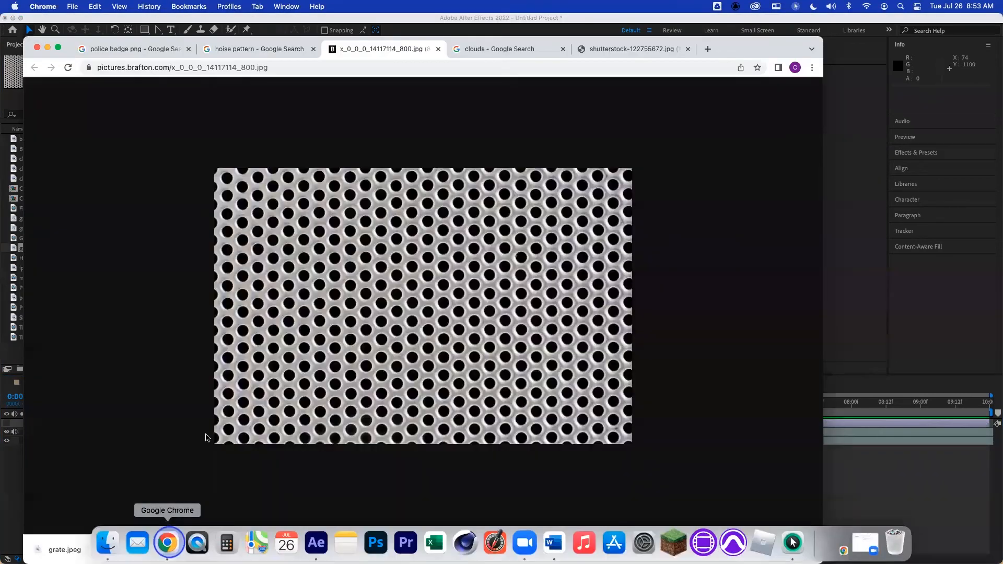
pyautogui.click(275, 67)
pyautogui.write('adobe')
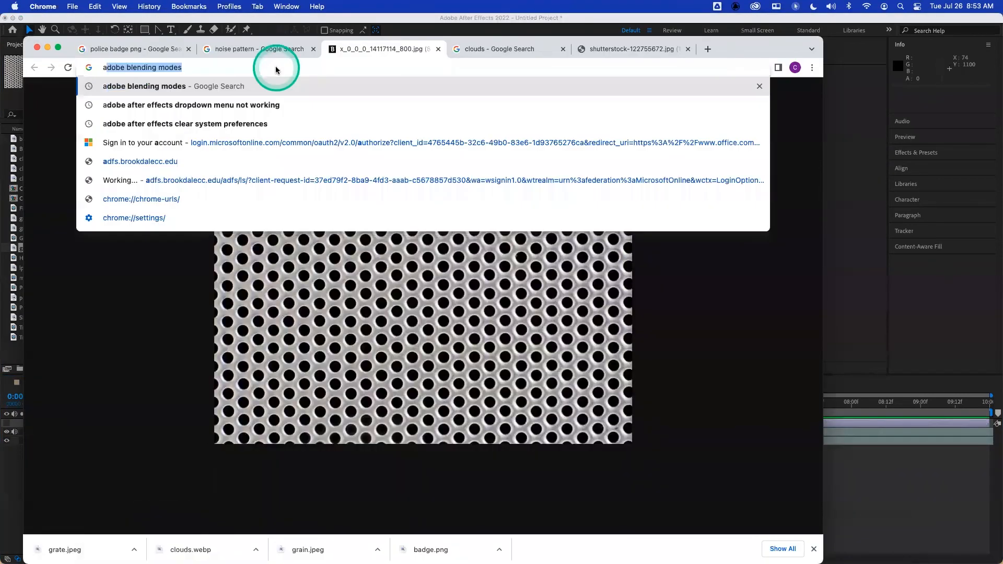
pyautogui.write(' logo')
pyautogui.press('Return')
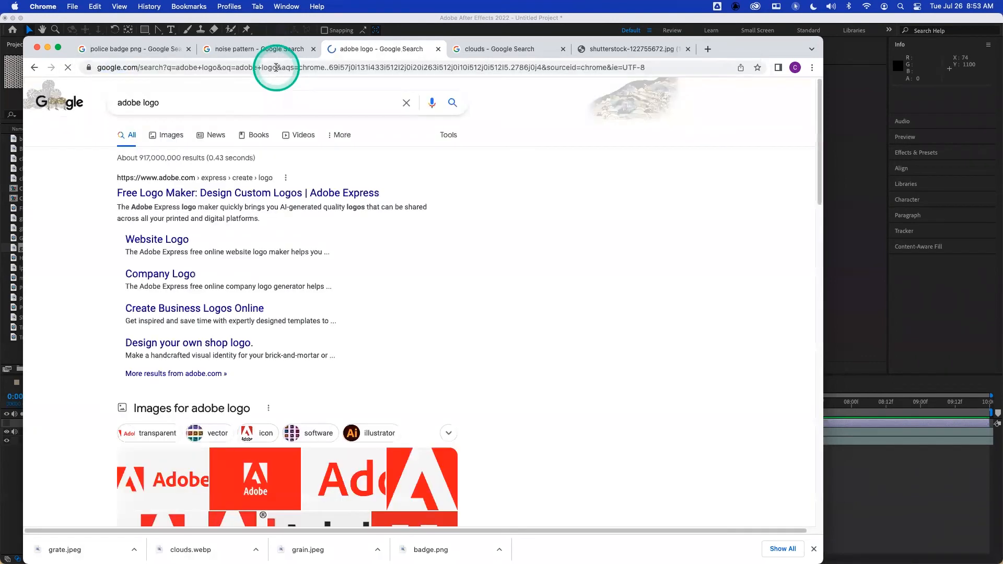
pyautogui.click(167, 135)
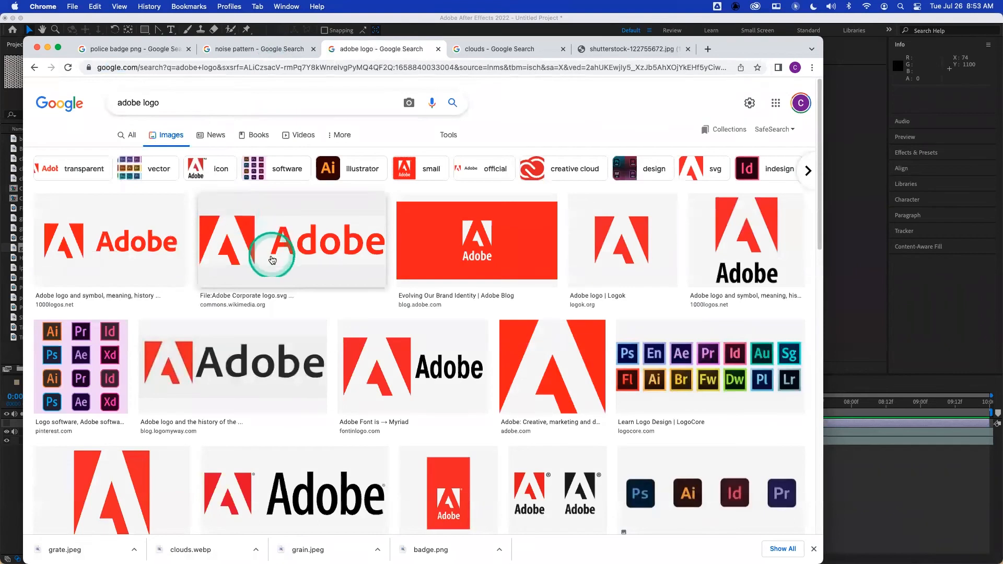
# Preview the LogoMyWay Adobe logo among the results and refine the image search to "adobe logo black and white".
pyautogui.click(233, 370)
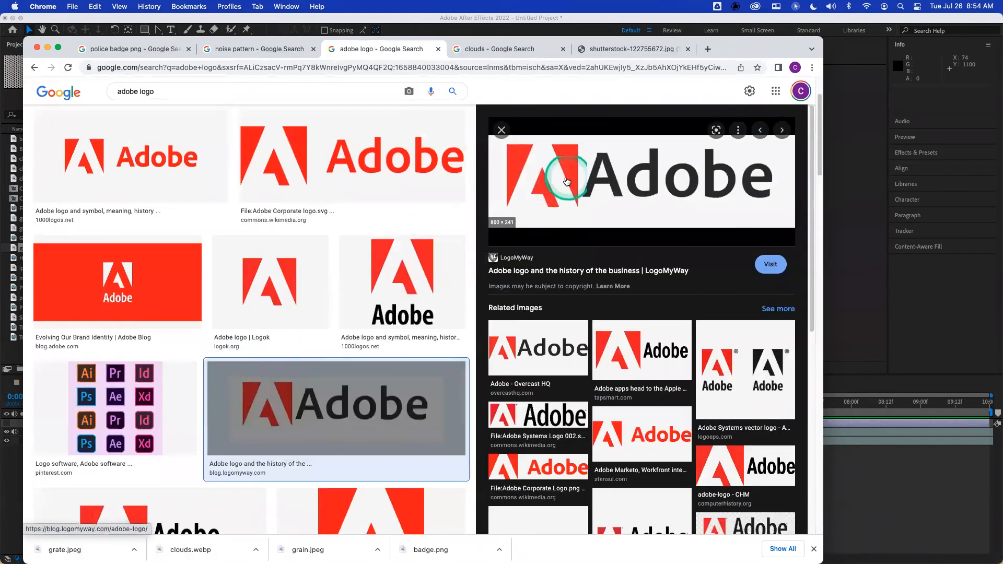
pyautogui.scroll(-3, 373, 321)
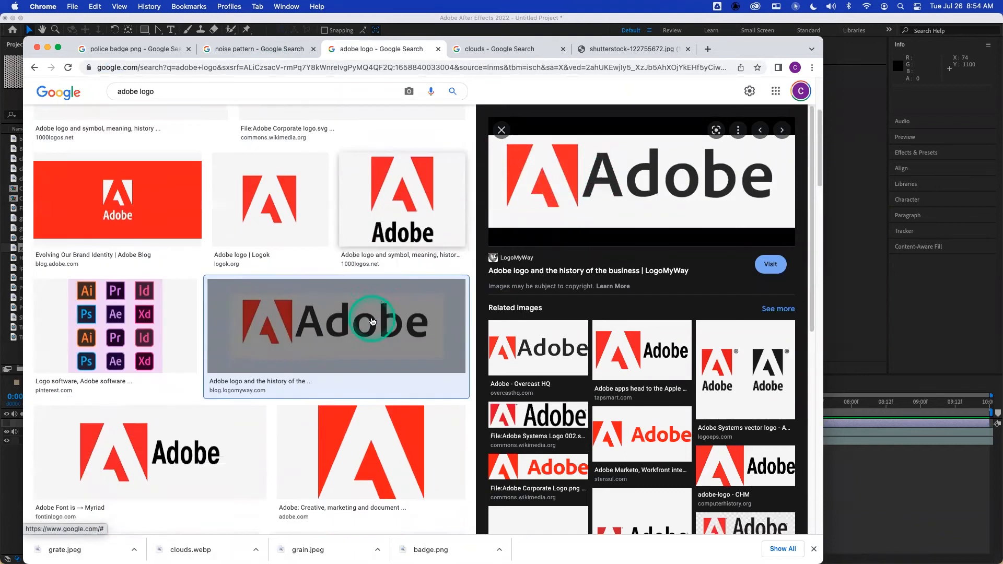
pyautogui.scroll(-5, 373, 321)
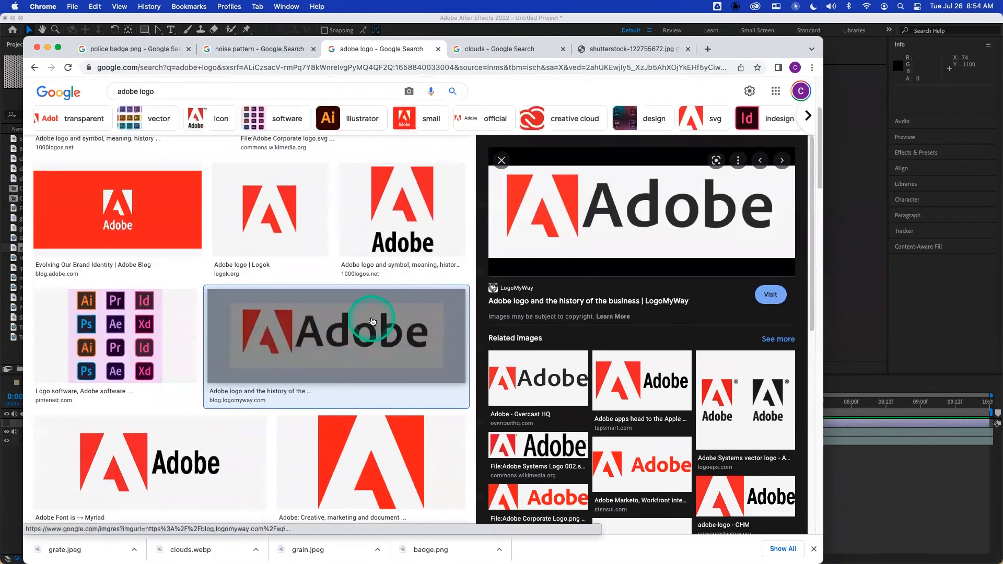
pyautogui.scroll(10, 372, 321)
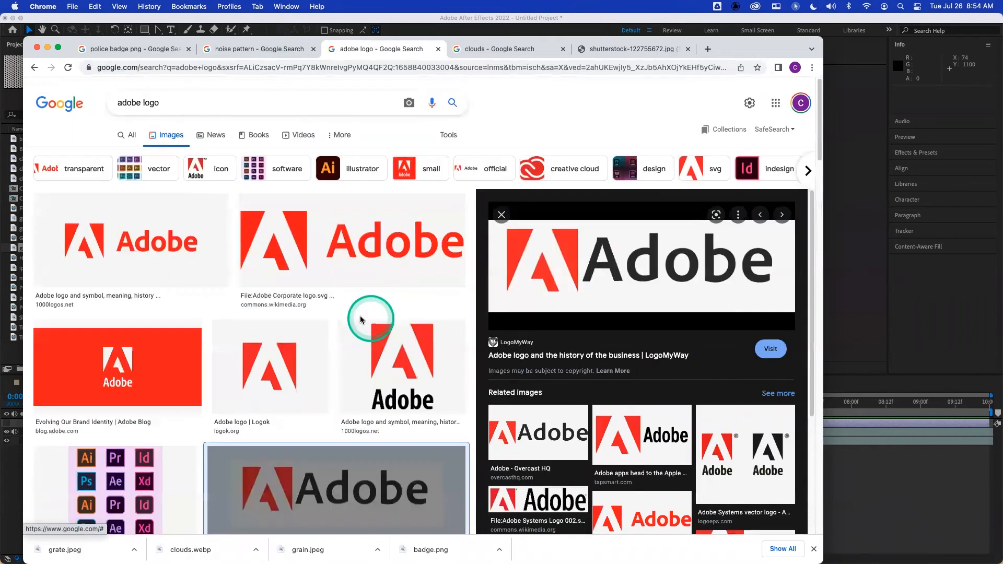
pyautogui.click(212, 108)
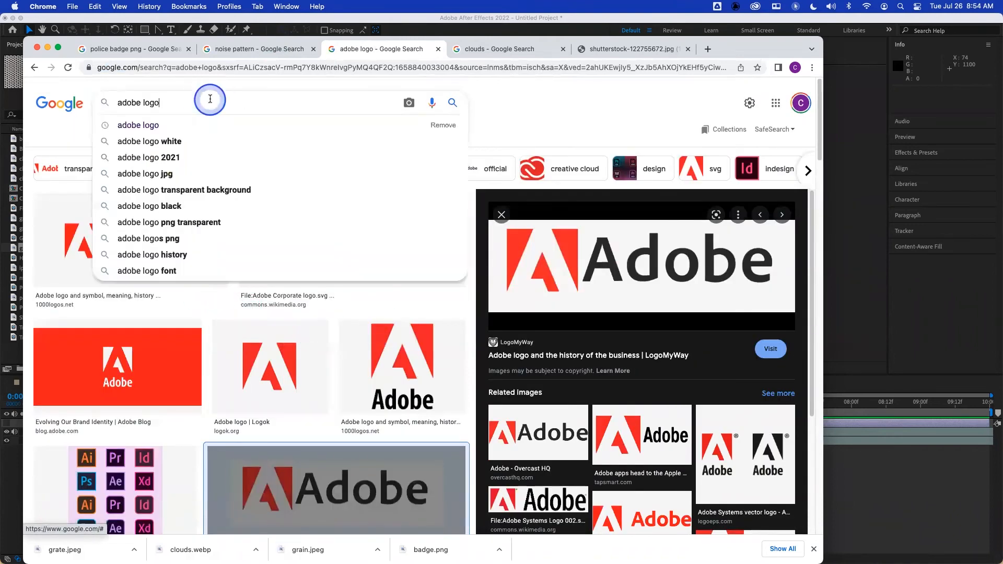
pyautogui.write('black')
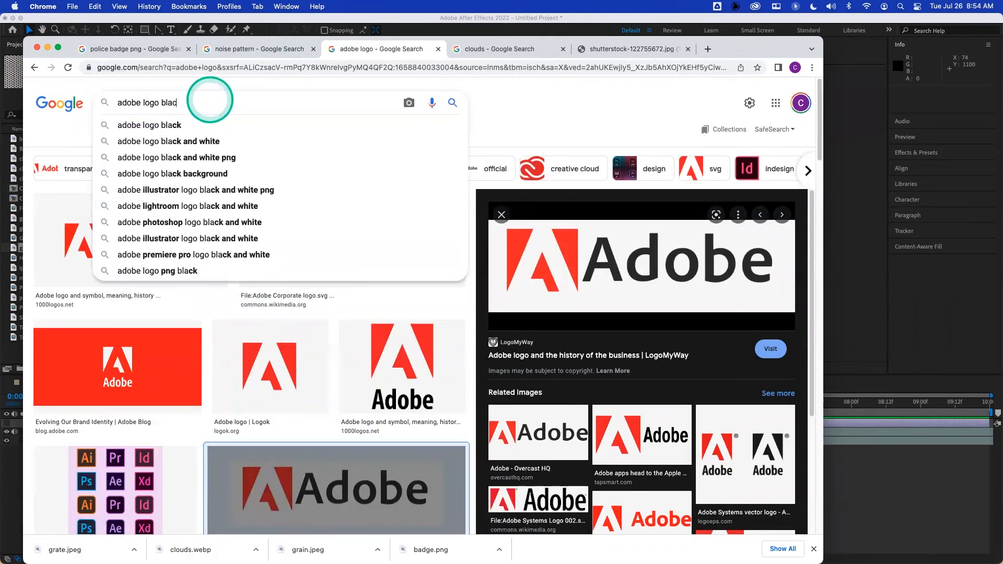
pyautogui.write(' and white')
pyautogui.press('Return')
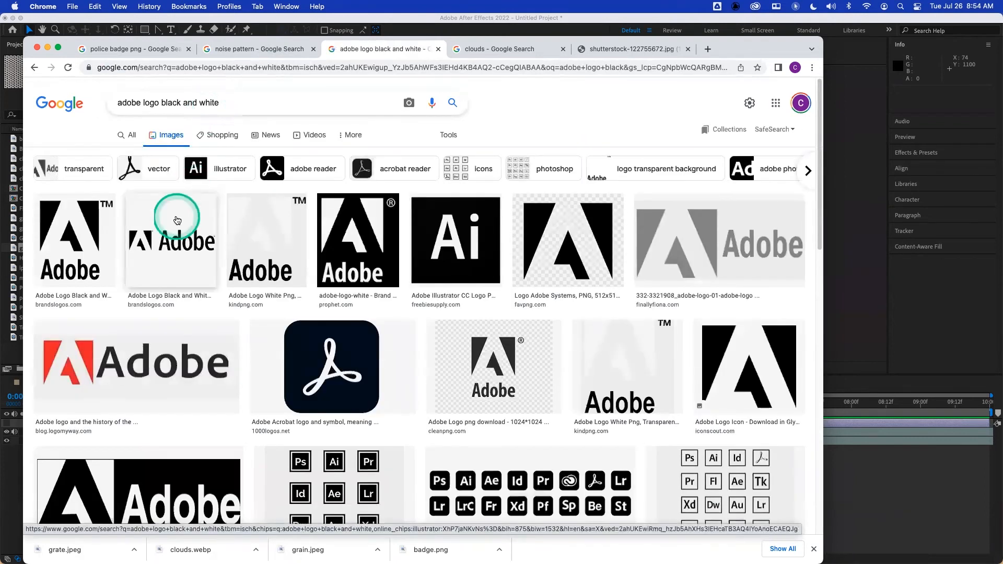
# Find the horizontal black-and-white Adobe logo from Brands Logos in the results and open its full-size image in a new tab.
pyautogui.scroll(-1, 236, 364)
pyautogui.scroll(-3, 235, 364)
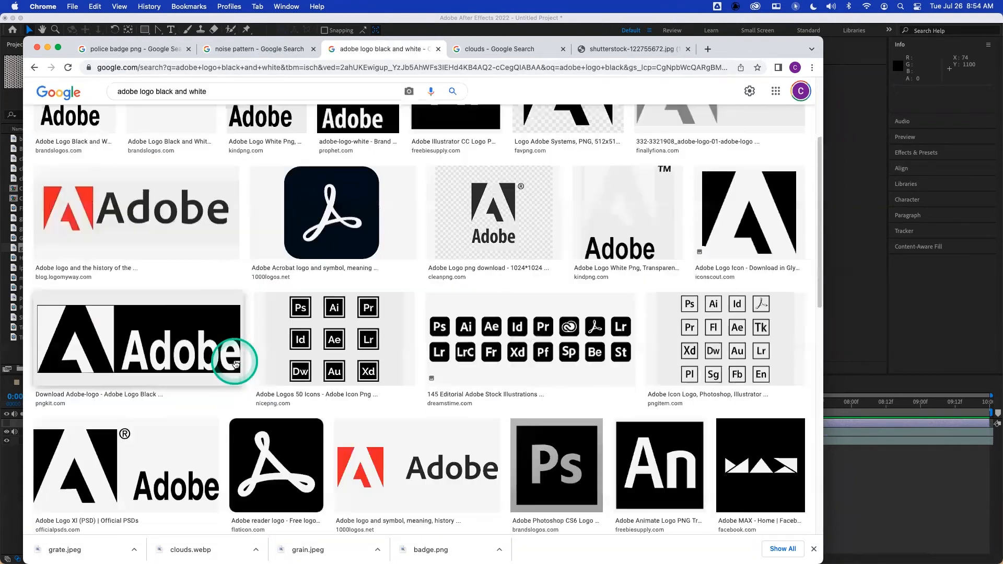
pyautogui.scroll(3, 236, 364)
pyautogui.scroll(-1, 177, 451)
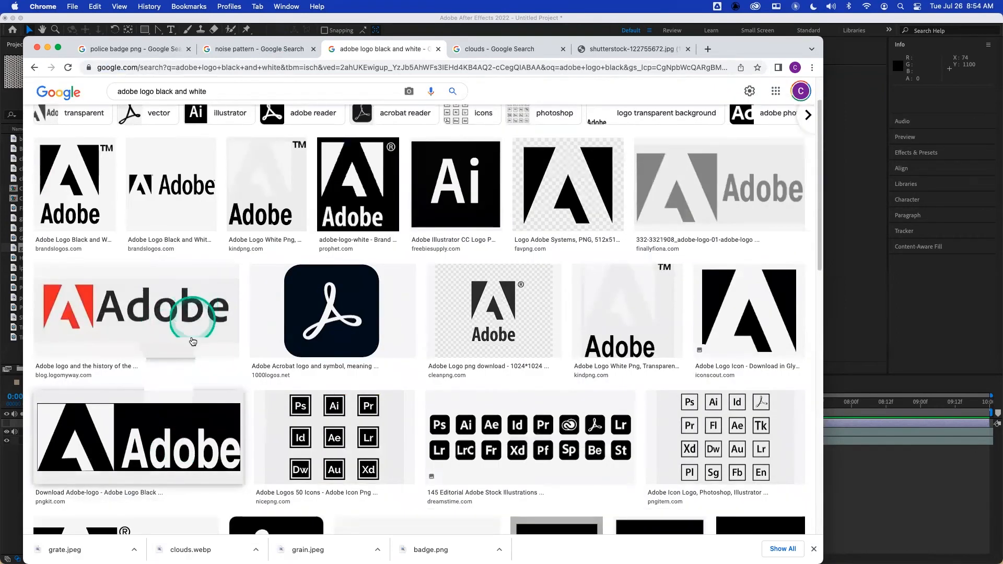
pyautogui.click(186, 192)
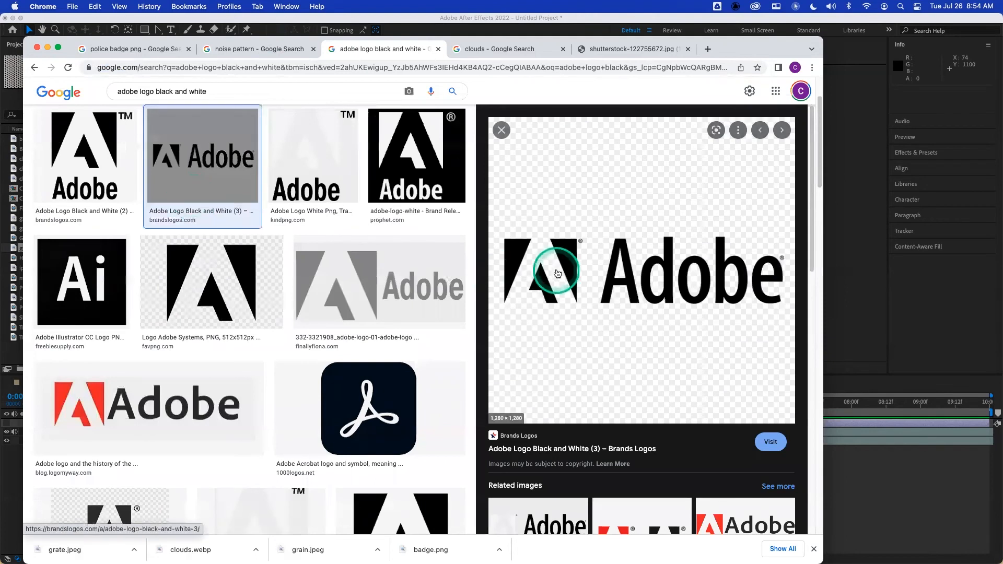
pyautogui.rightClick(601, 266)
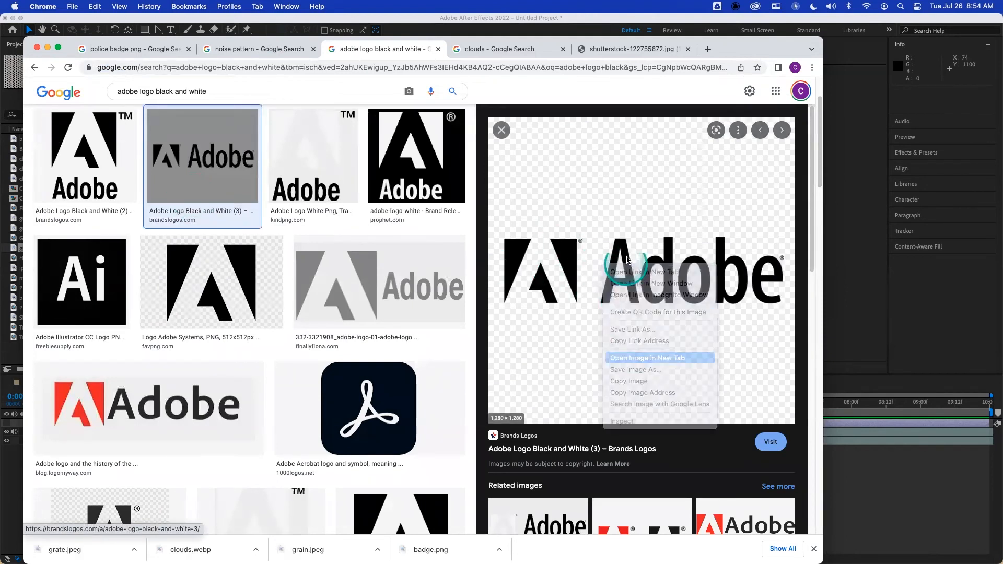
pyautogui.click(632, 272)
pyautogui.click(489, 48)
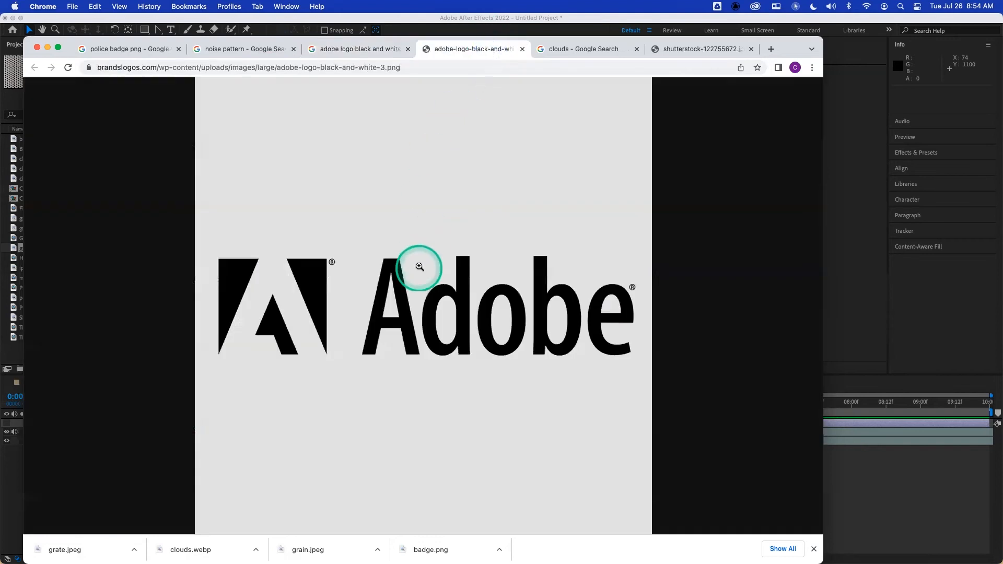
# Save the full-size logo image to the Desktop as adobe logo.png.
pyautogui.rightClick(420, 273)
pyautogui.click(454, 294)
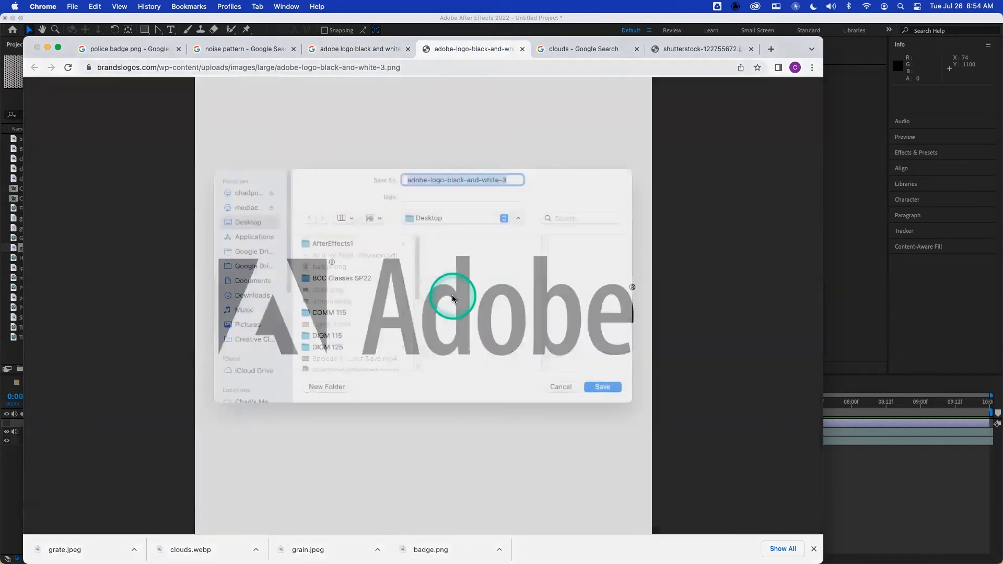
pyautogui.press('Return')
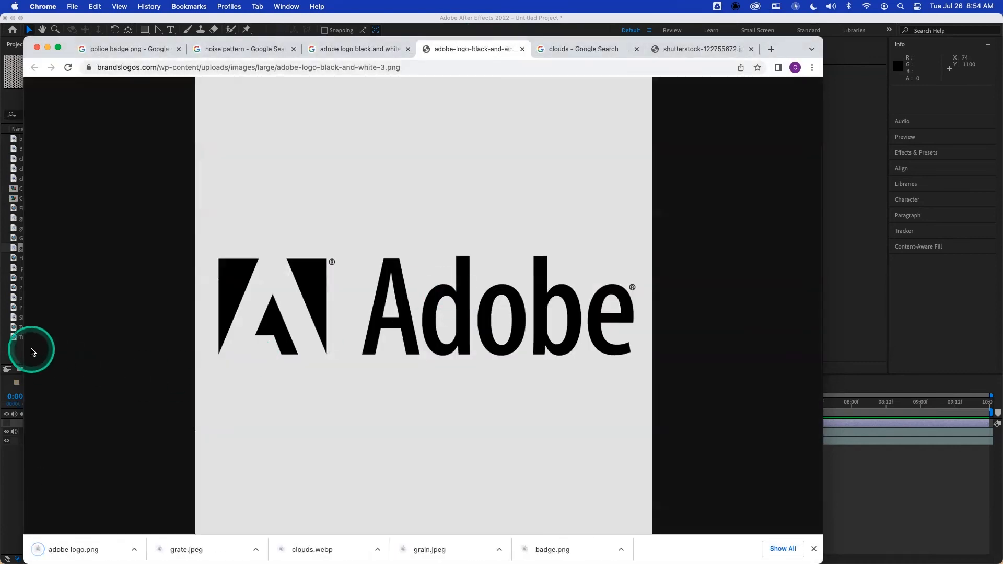
# Switch to After Effects and import adobe logo.png from the Desktop as footage into the project.
pyautogui.click(19, 353)
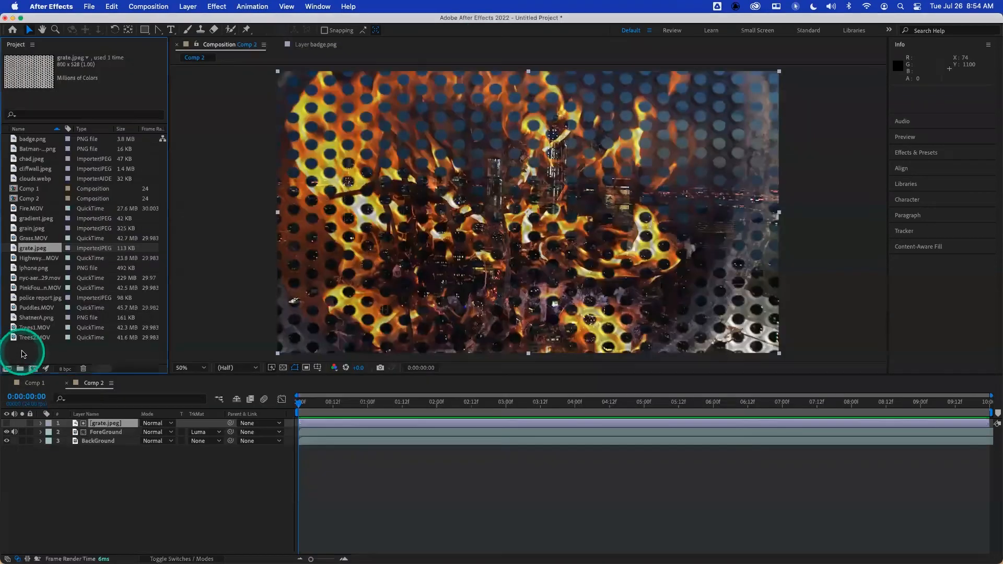
pyautogui.doubleClick(49, 347)
pyautogui.click(355, 117)
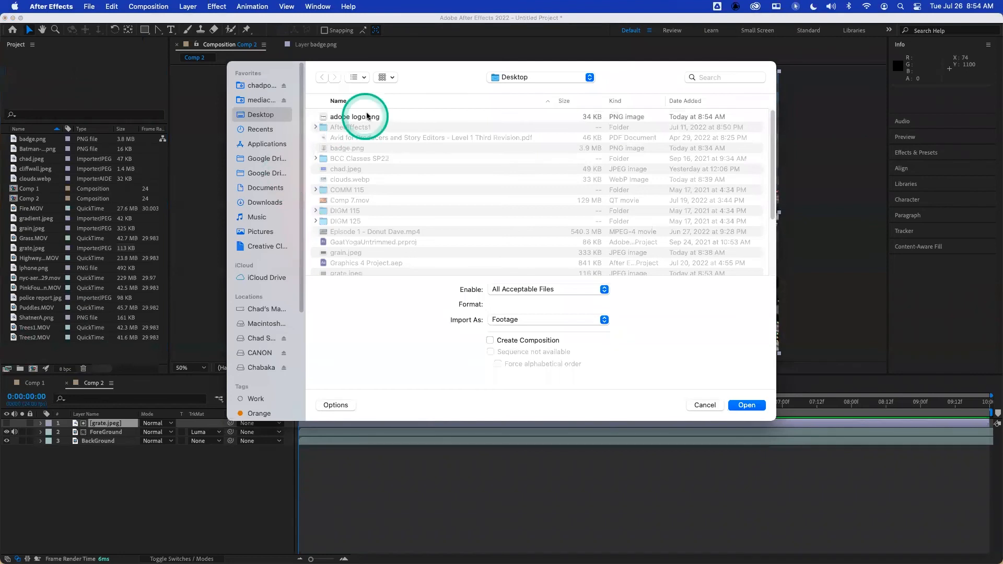
pyautogui.click(759, 405)
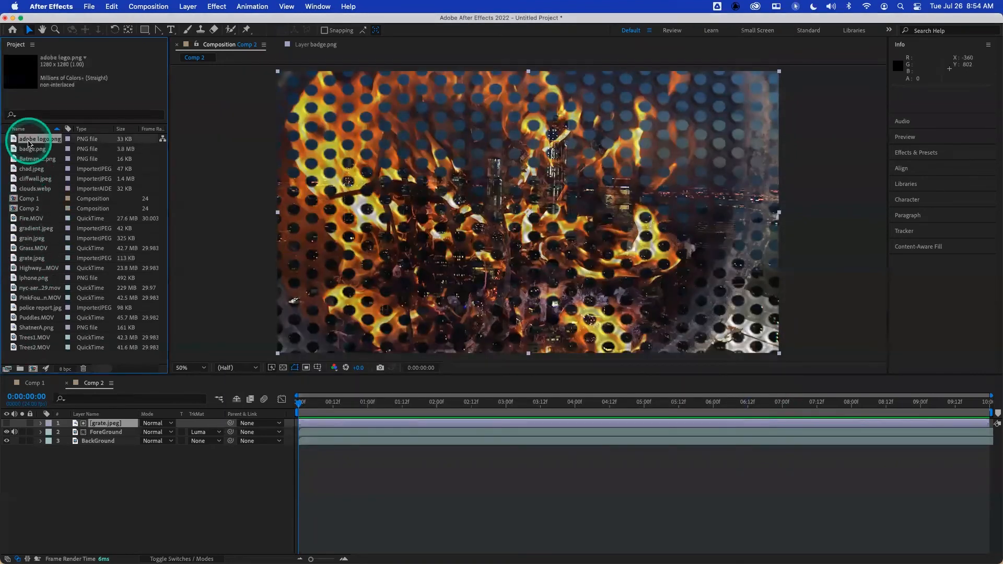
# Replace the source of the grate.jpeg layer in Comp 2 with adobe logo.png.
pyautogui.click(105, 423)
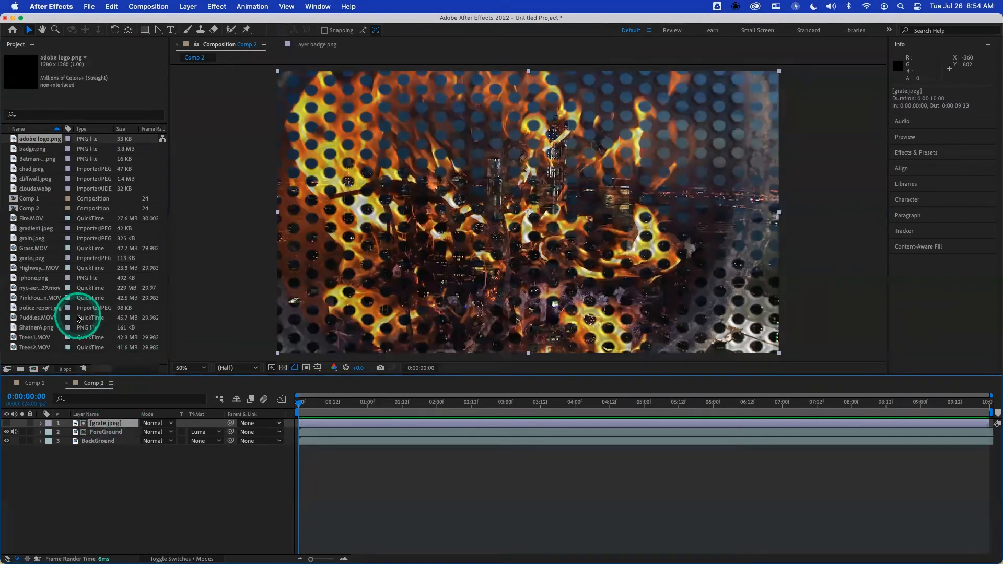
pyautogui.moveTo(42, 141); pyautogui.dragTo(117, 407)
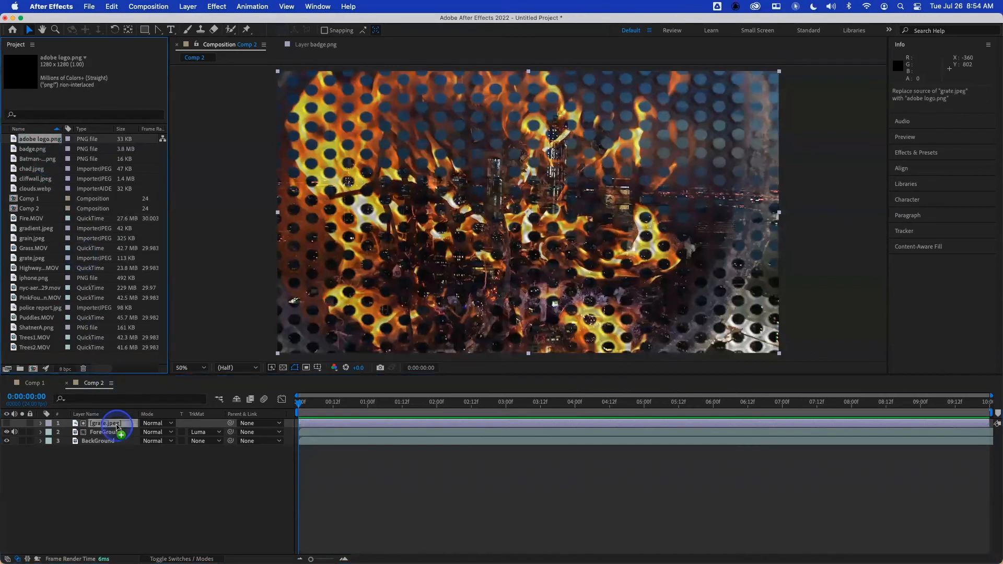
pyautogui.moveTo(117, 427); pyautogui.dragTo(118, 426)
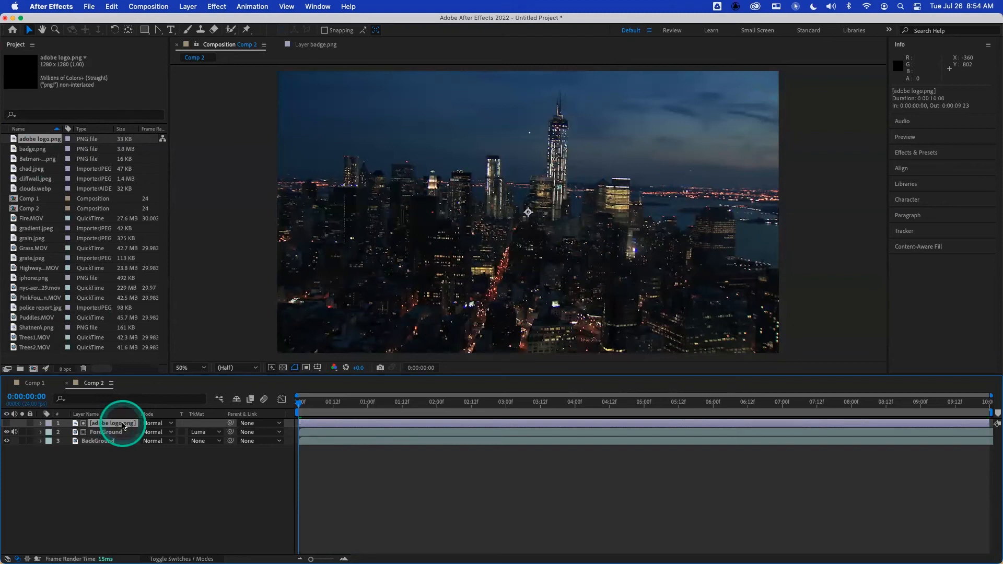
# Scale the adobe logo.png layer down to 102.0, 86.9% and keep the ForeGround layer's track matte on Luma.
pyautogui.press('s')
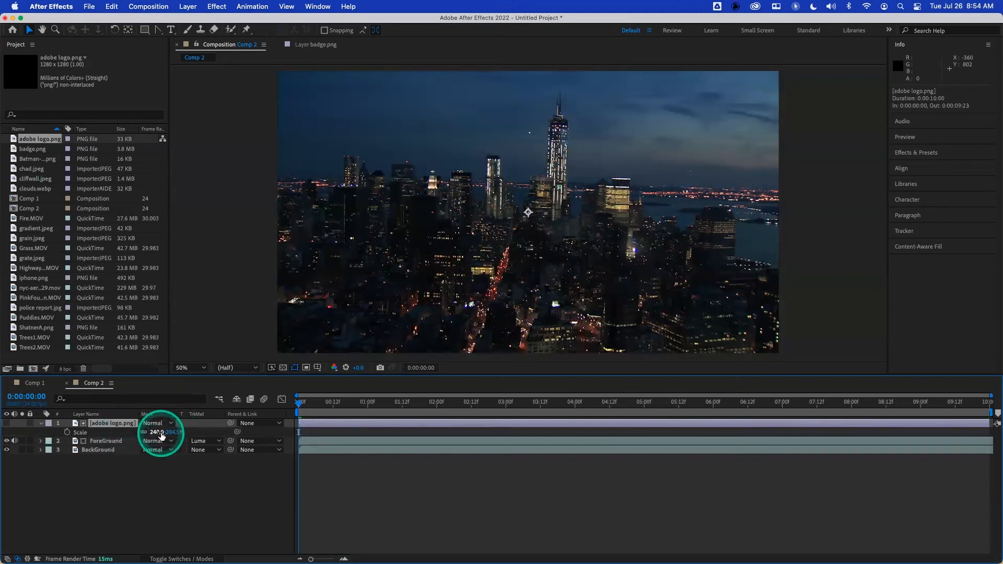
pyautogui.moveTo(151, 432); pyautogui.dragTo(95, 442)
pyautogui.click(198, 441)
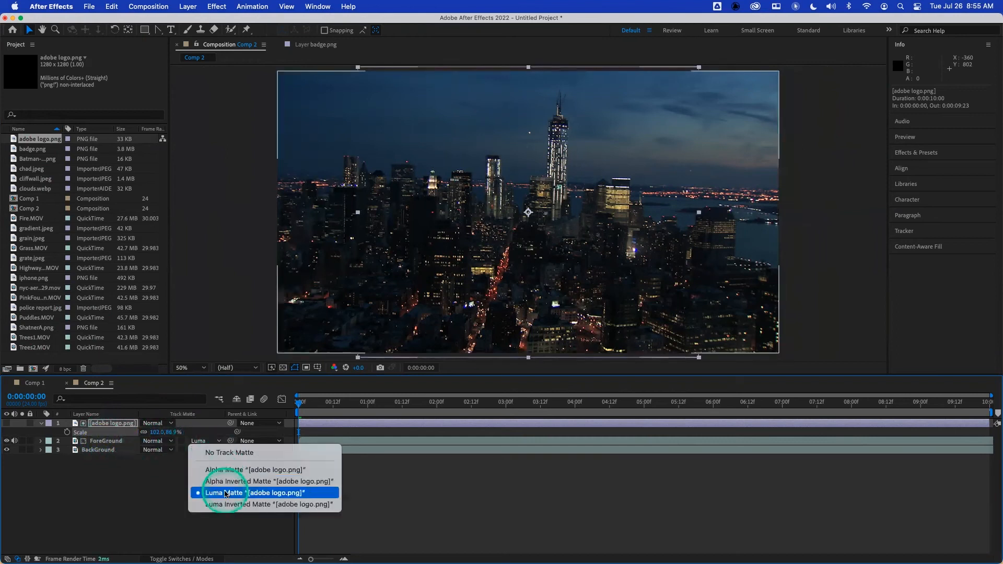
pyautogui.click(224, 493)
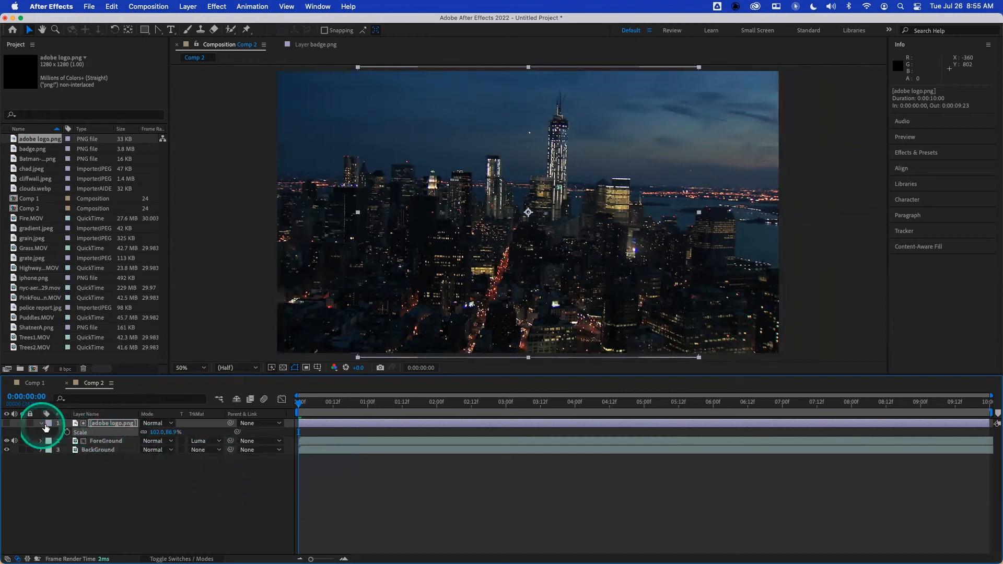
# Show the adobe logo.png layer briefly, set the ForeGround layer's track matte to Alpha, and hide the logo layer again.
pyautogui.click(7, 424)
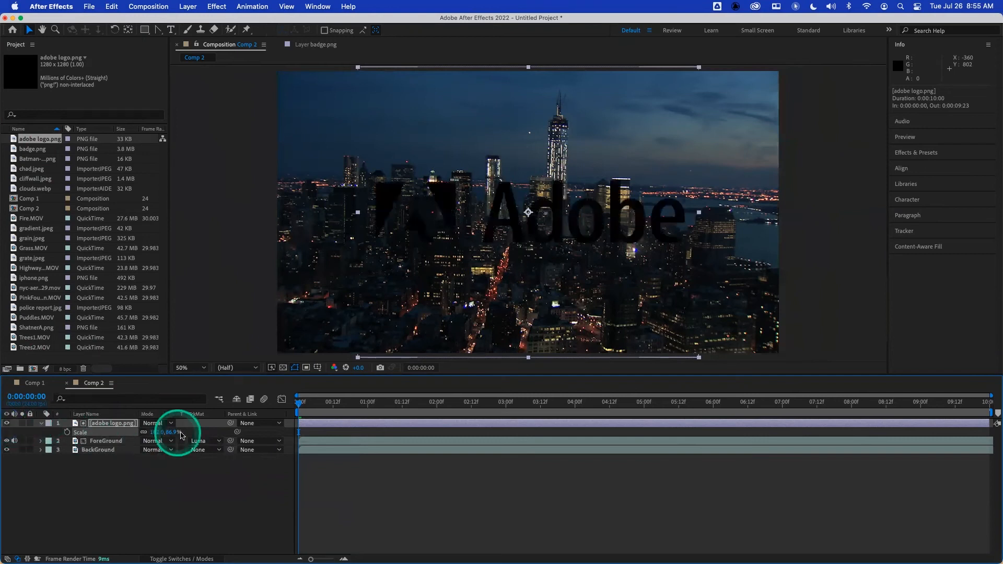
pyautogui.click(215, 441)
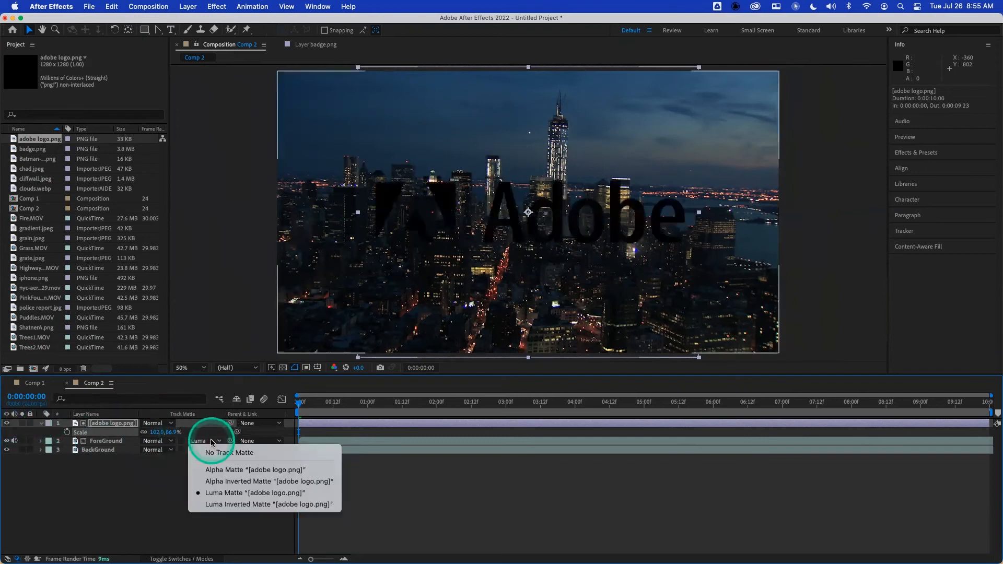
pyautogui.click(221, 470)
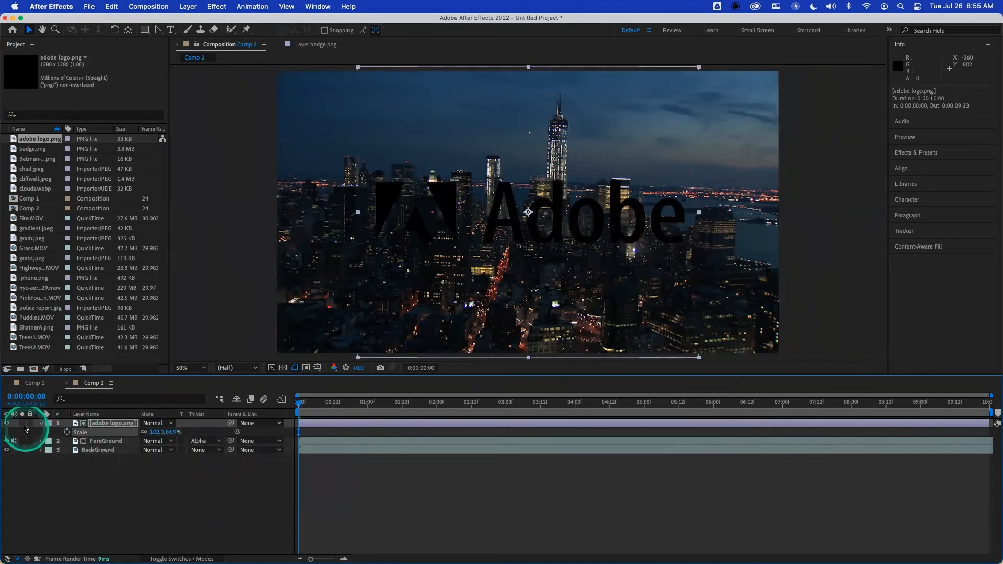
pyautogui.click(7, 423)
# Play Comp 2 from the first frame to preview the fire inside the Adobe logo, and stop playback.
pyautogui.click(313, 407)
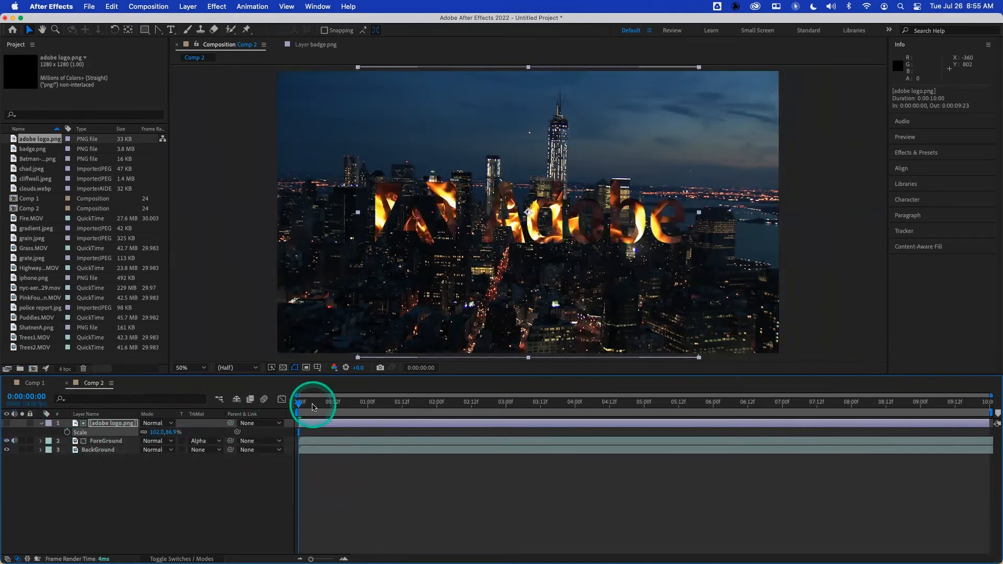
pyautogui.press('space')
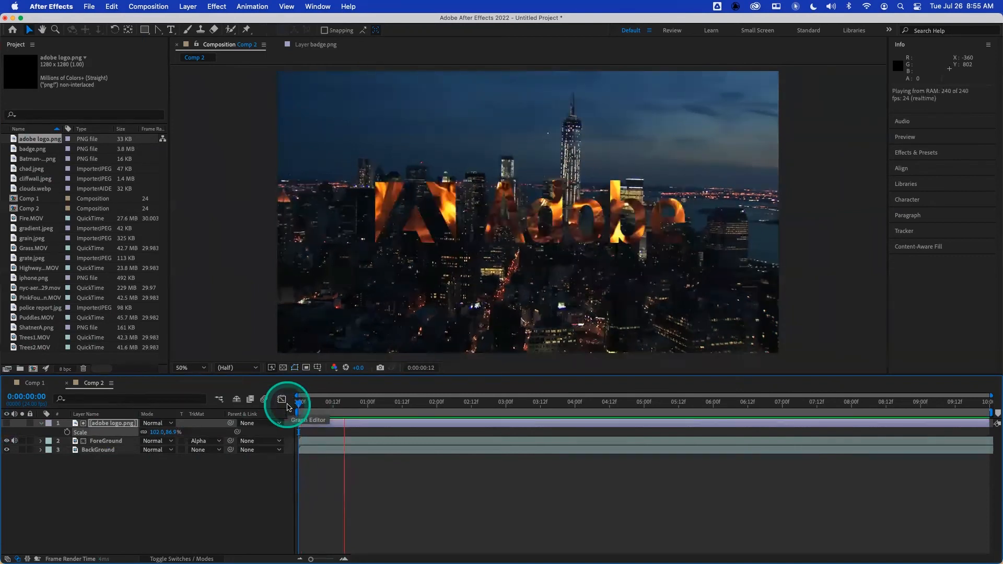
pyautogui.press('space')
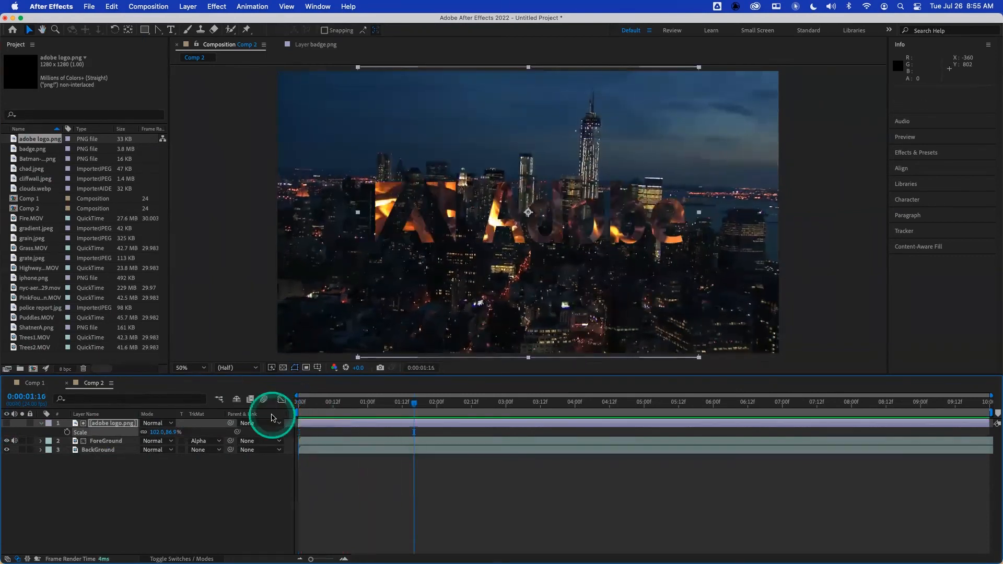
# Keyframe only the logo layer's Position from off-frame left at the first frame to 954.0, 540.0 at 1 second.
pyautogui.press('p')
pyautogui.click(150, 433)
pyautogui.moveTo(150, 432); pyautogui.dragTo(86, 445)
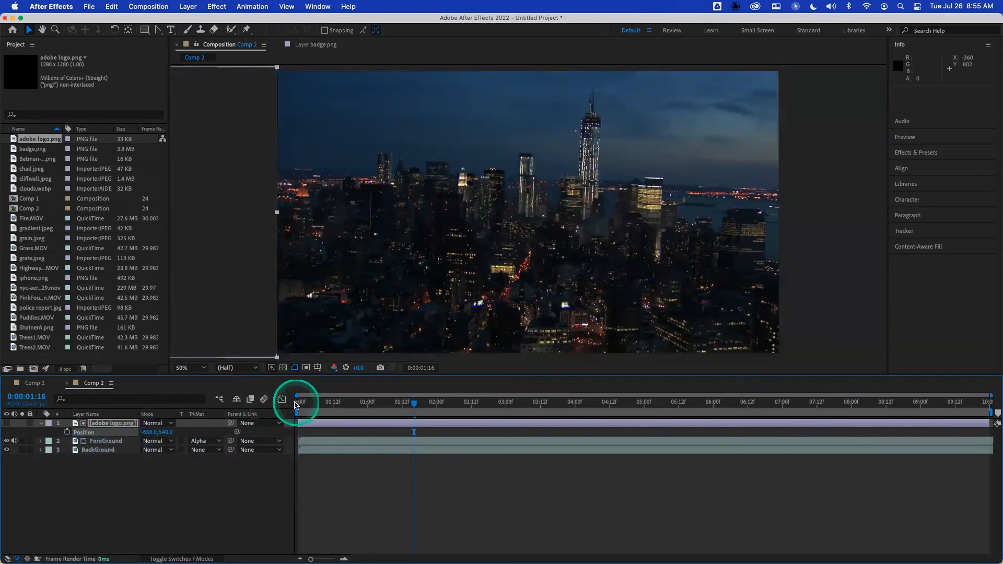
pyautogui.click(298, 403)
pyautogui.click(68, 433)
pyautogui.click(369, 402)
pyautogui.moveTo(150, 433); pyautogui.dragTo(233, 432)
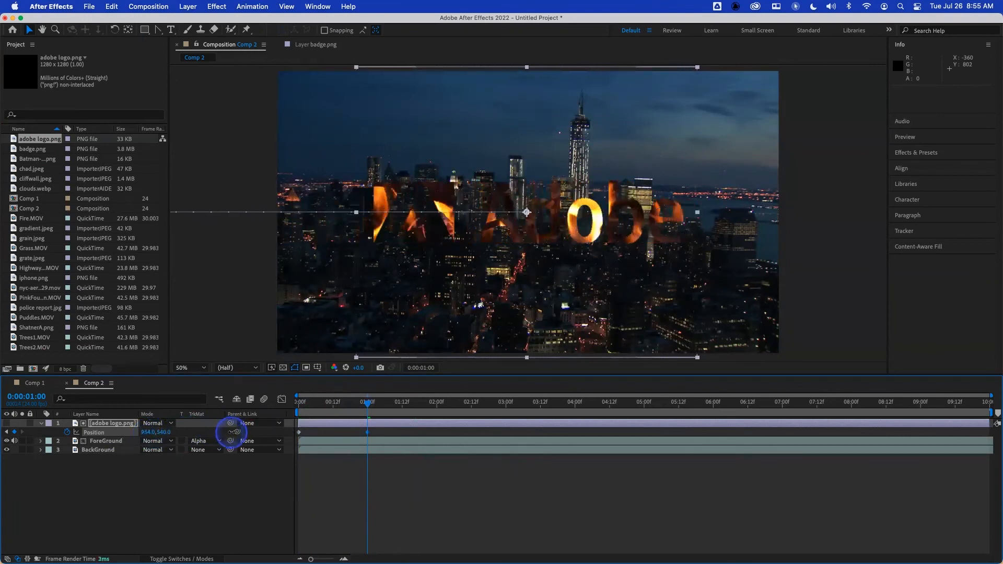
# Play Comp 2 from the first frame to preview the logo matte sliding over the fire, and stop playback.
pyautogui.click(312, 403)
pyautogui.press('space')
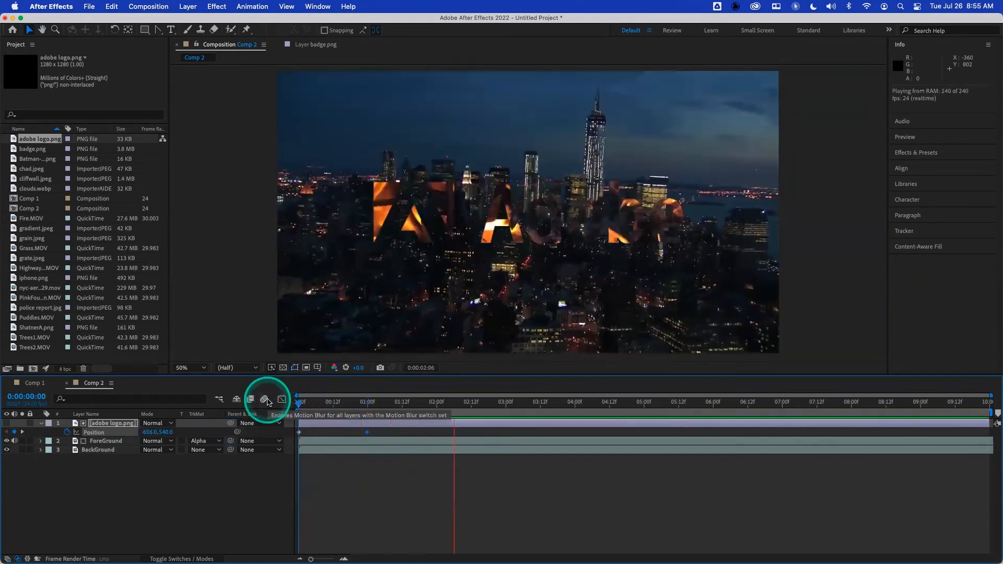
pyautogui.press('space')
# Clear the logo's Position keyframes at 1 second and start Position keyframes there on both the adobe logo.png and ForeGround layers.
pyautogui.click(368, 406)
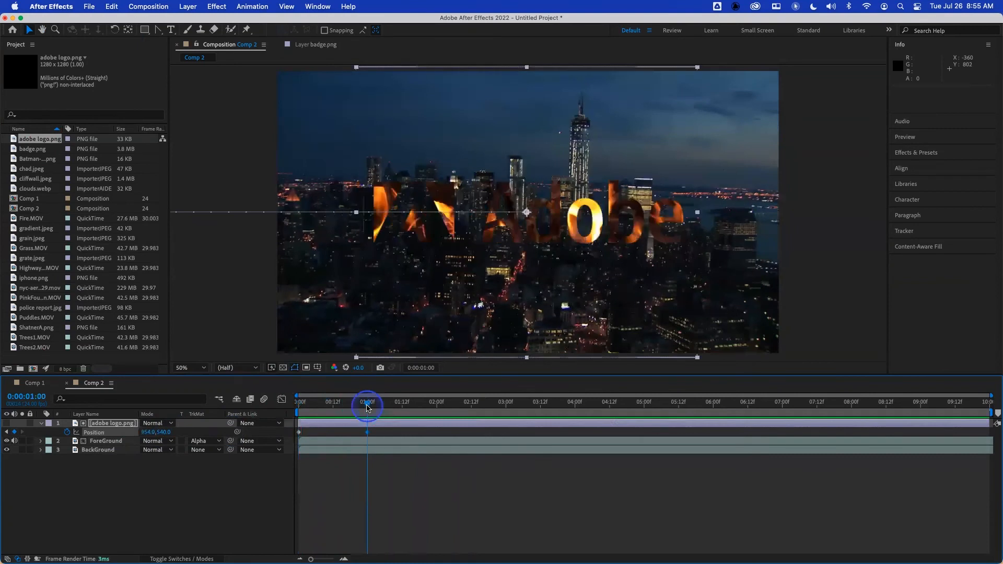
pyautogui.click(67, 432)
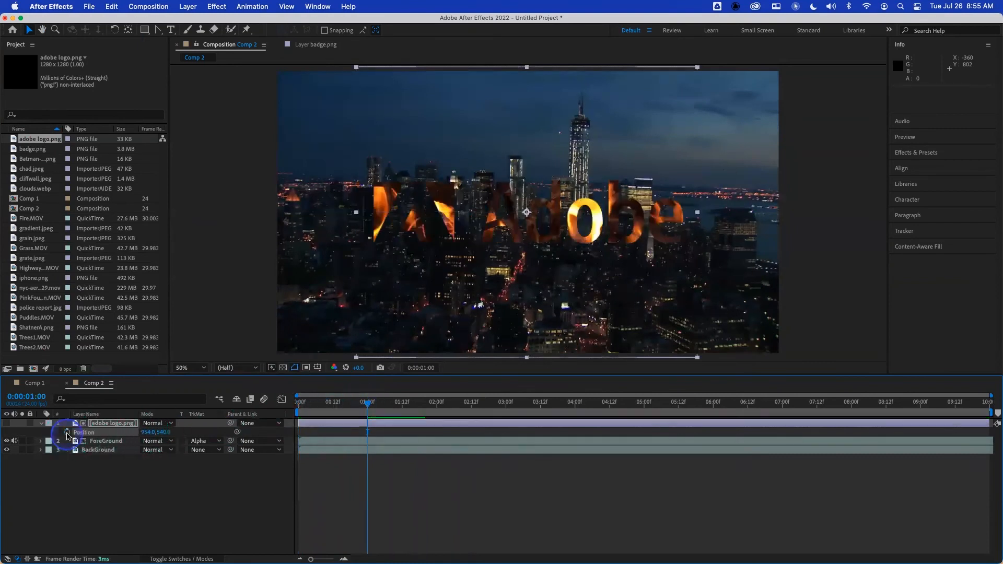
pyautogui.keyDown('shift'); pyautogui.click(104, 442); pyautogui.keyUp('shift')
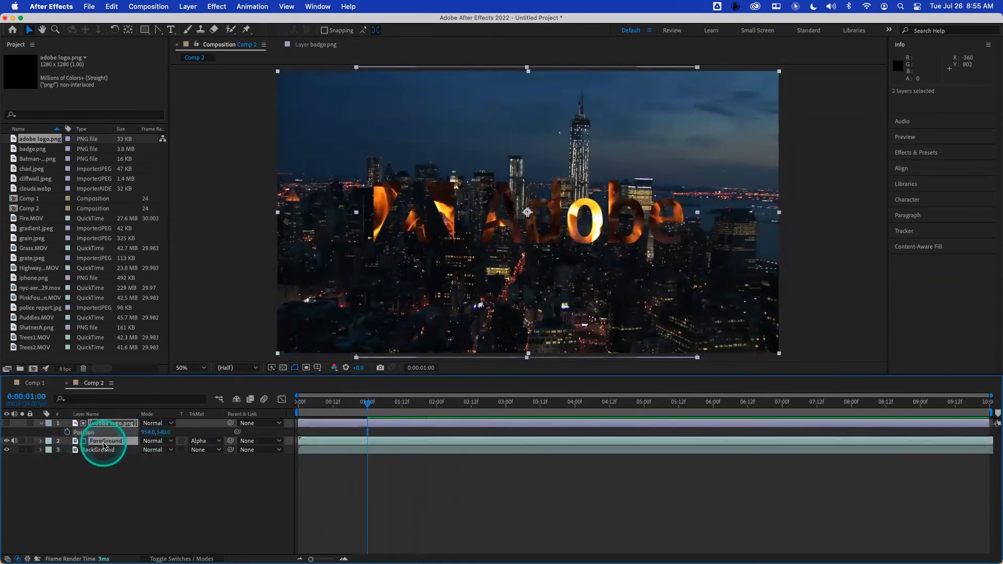
pyautogui.press('u')
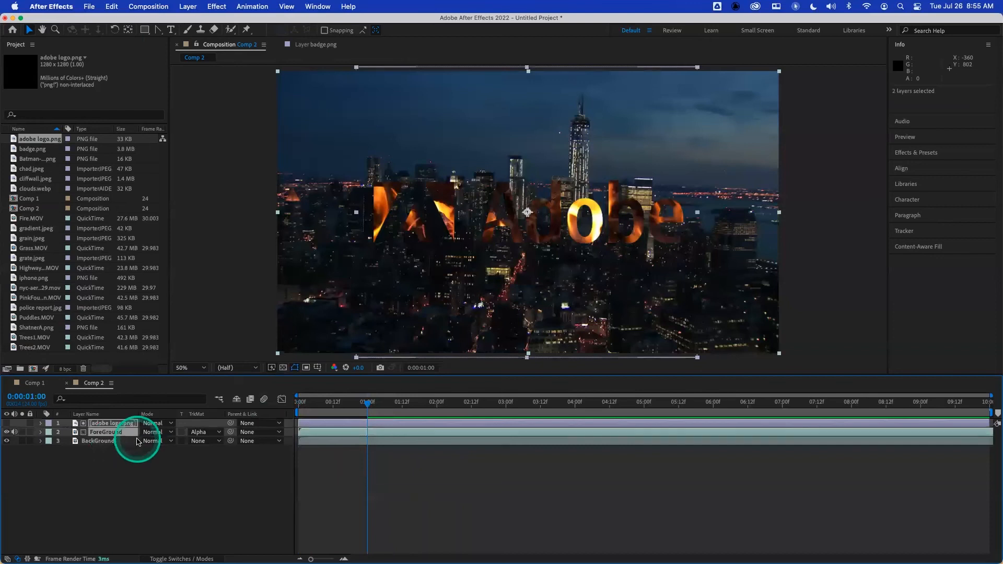
pyautogui.press('p')
pyautogui.click(67, 432)
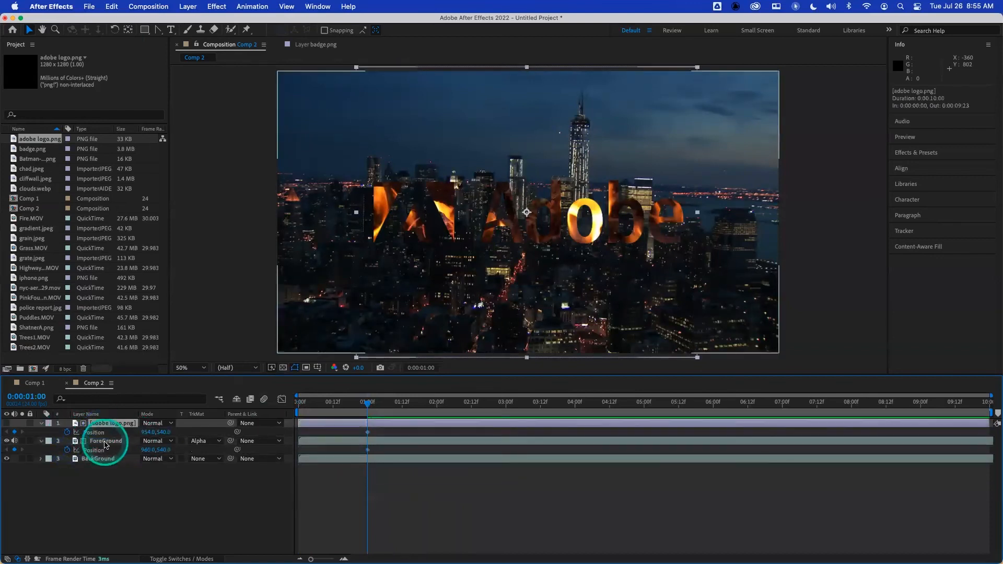
# Move both layers off-frame left at the first frame, with Position X at -972.0 for the logo and -966.0 for ForeGround.
pyautogui.keyDown('shift'); pyautogui.click(105, 444); pyautogui.keyUp('shift')
pyautogui.click(300, 402)
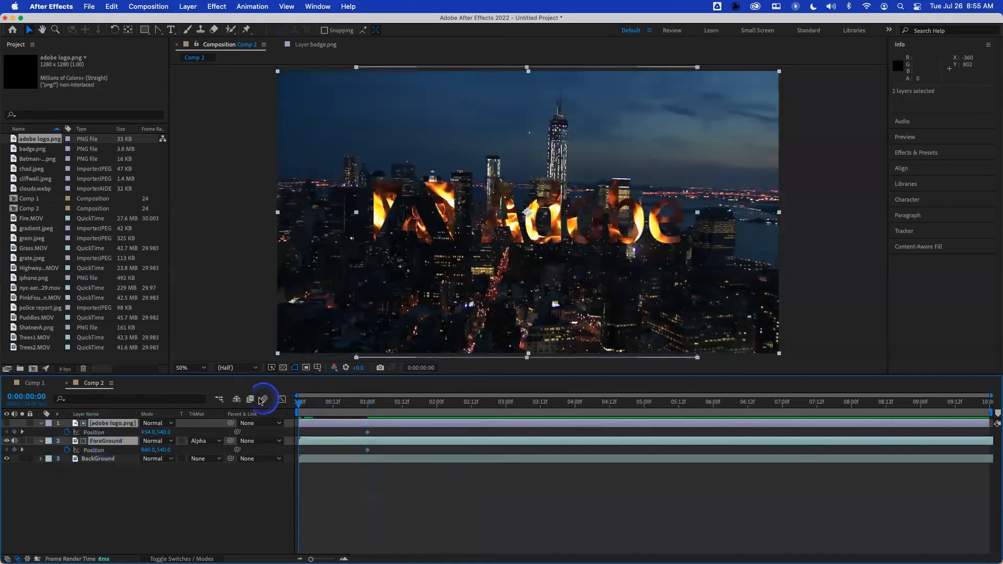
pyautogui.moveTo(150, 433)
pyautogui.mouseDown()
pyautogui.moveTo(90, 434)
pyautogui.moveTo(167, 444)
pyautogui.mouseUp()
pyautogui.moveTo(146, 432); pyautogui.dragTo(69, 433)
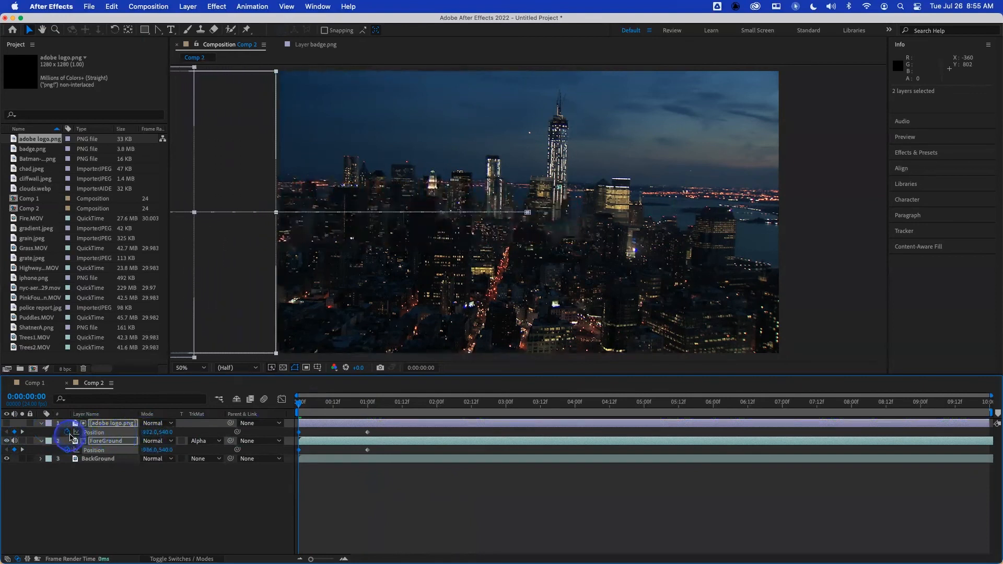
# Preview the logo and fire sliding in together from the first frame, stop playback, and go to 0:00:01:04.
pyautogui.press('space')
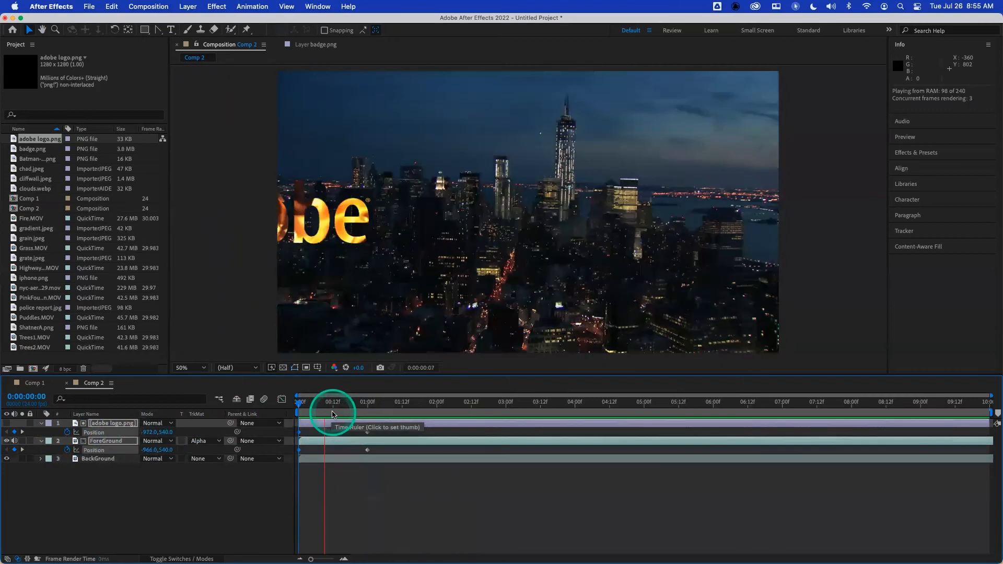
pyautogui.moveTo(329, 405); pyautogui.dragTo(223, 410)
pyautogui.press('space')
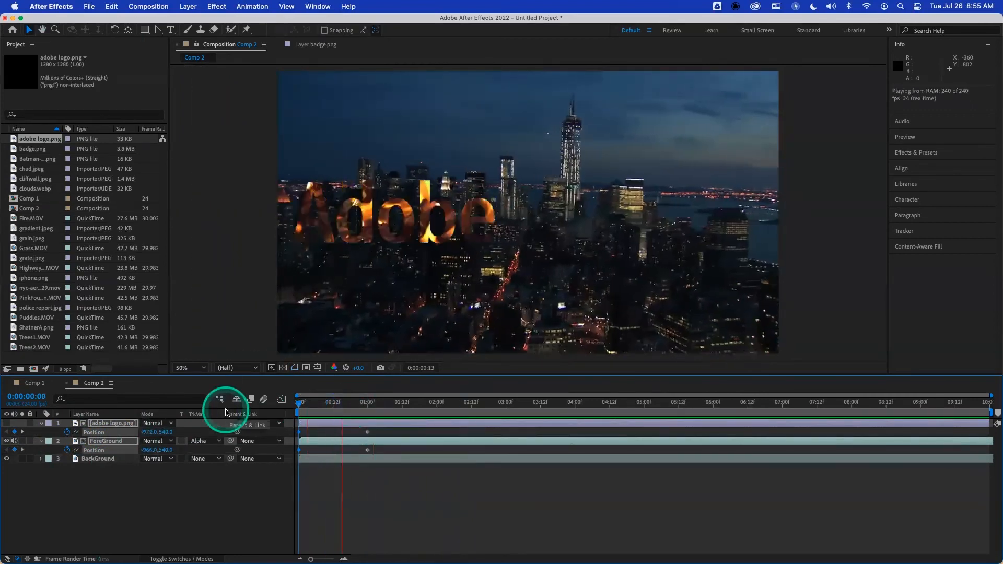
pyautogui.press('space')
pyautogui.click(379, 403)
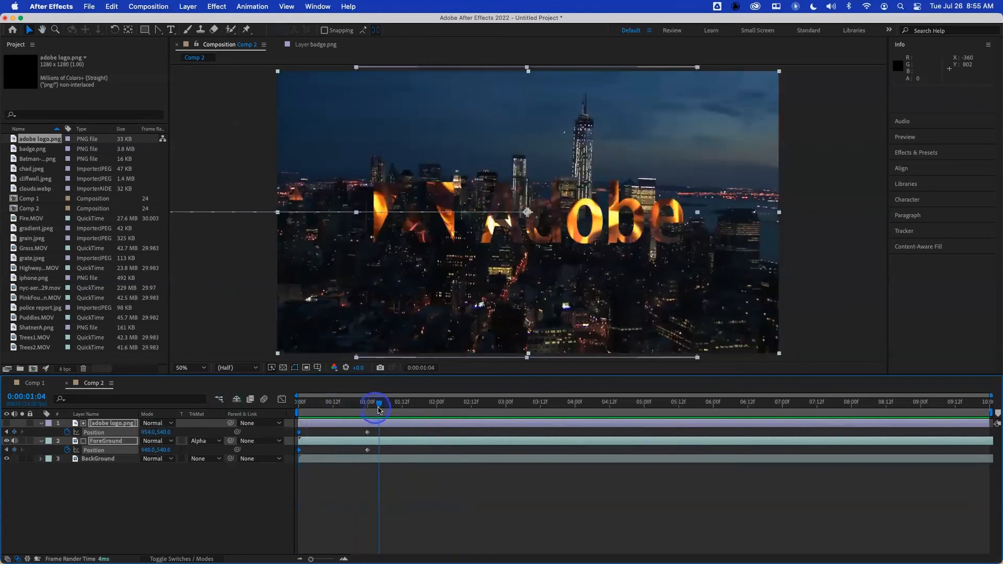
pyautogui.click(67, 432)
pyautogui.click(67, 449)
pyautogui.click(264, 418)
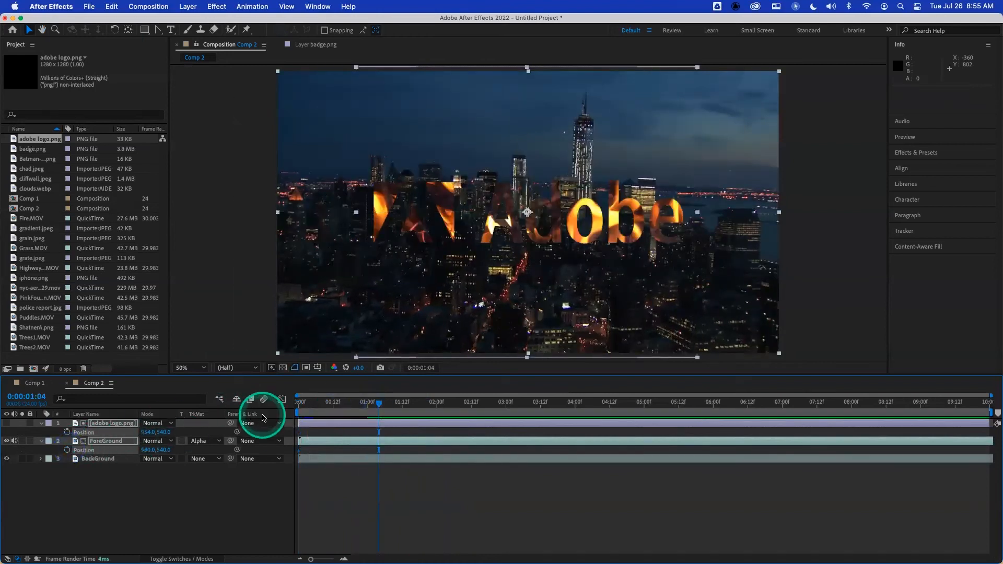
pyautogui.press('super+z')
pyautogui.click(177, 501)
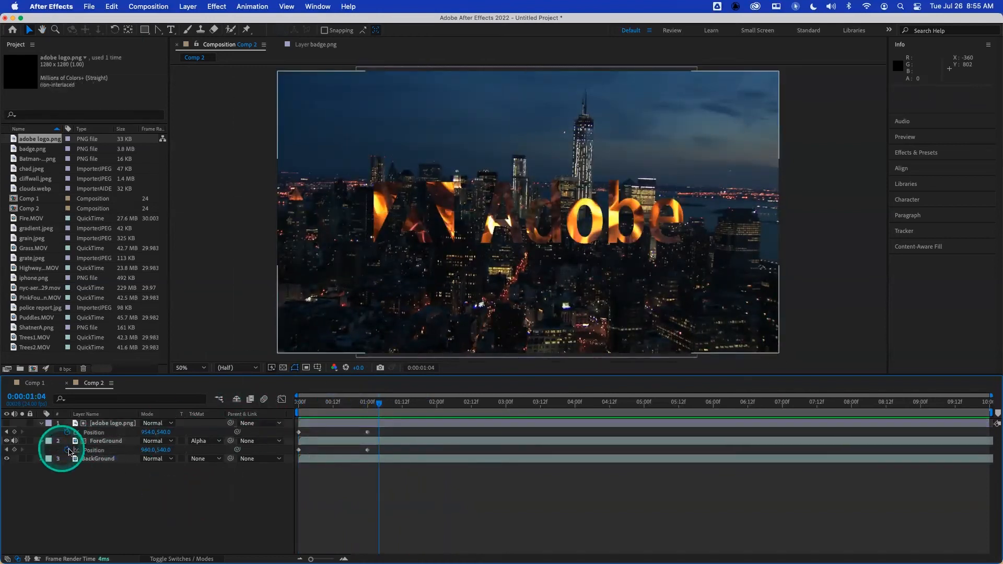
# Remove all Position keyframes from the ForeGround layer, preview the logo matte animation from the first frame, and scrub to 0:00:01:15.
pyautogui.click(67, 450)
pyautogui.moveTo(344, 406); pyautogui.dragTo(264, 399)
pyautogui.press('space')
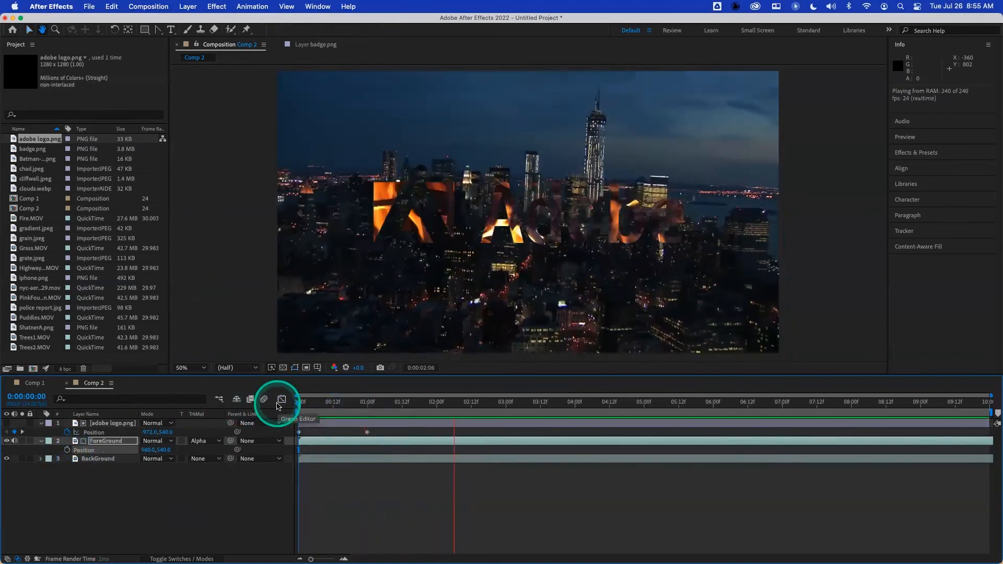
pyautogui.press('space')
pyautogui.moveTo(384, 418); pyautogui.dragTo(262, 406)
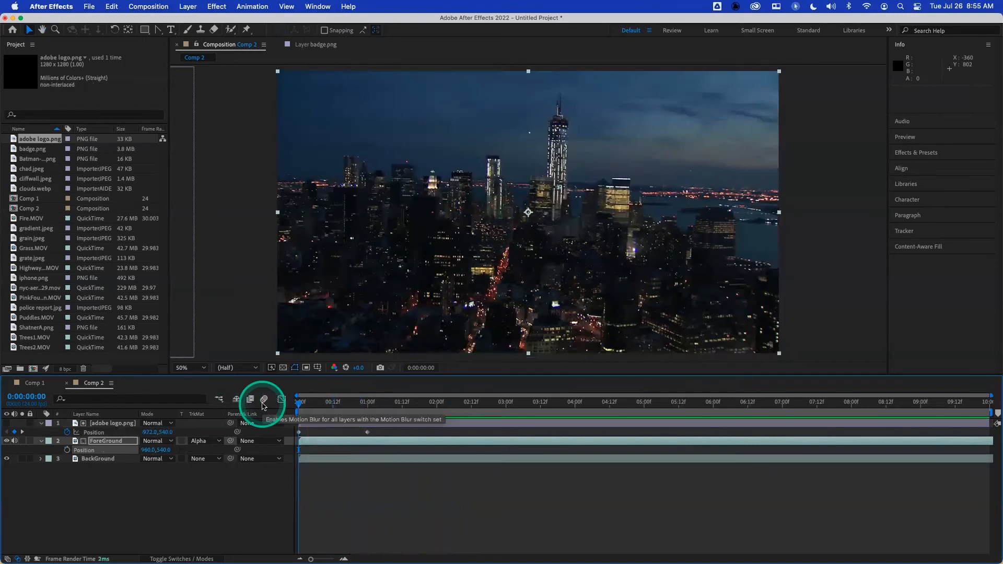
pyautogui.moveTo(300, 404); pyautogui.dragTo(410, 406)
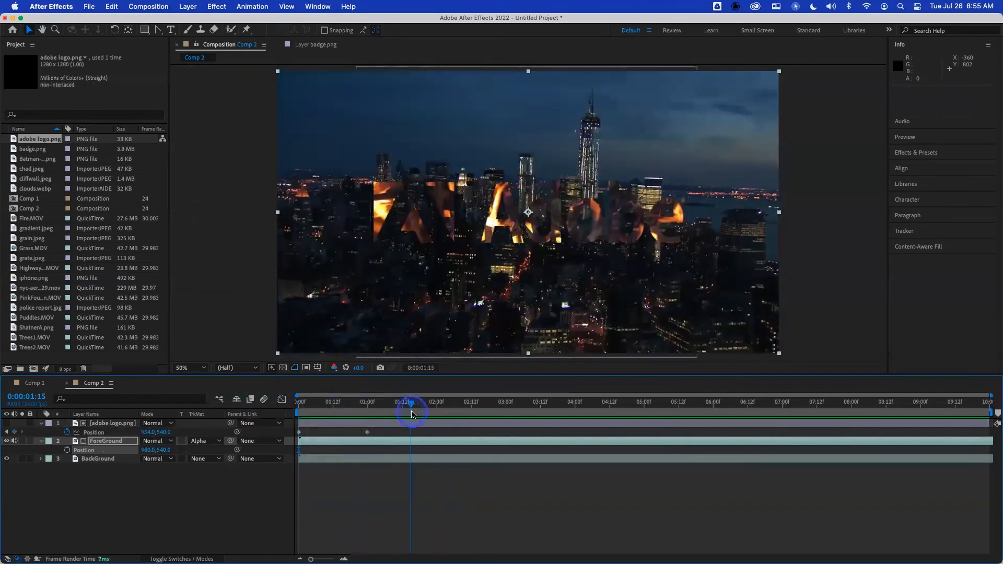
# Set the ForeGround layer's blending mode to Overlay, cycle onward through the other modes, and settle on Divide.
pyautogui.click(156, 441)
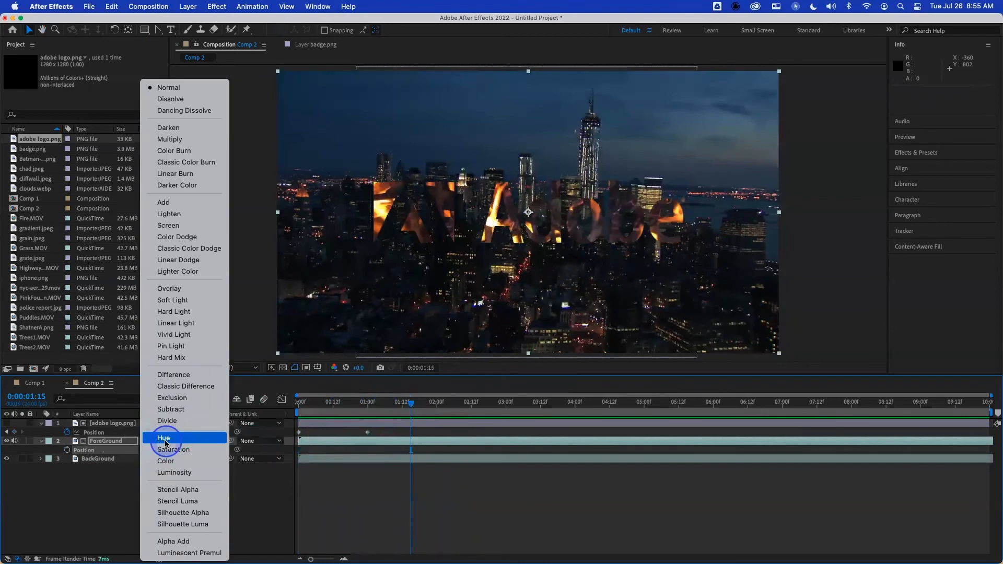
pyautogui.click(172, 288)
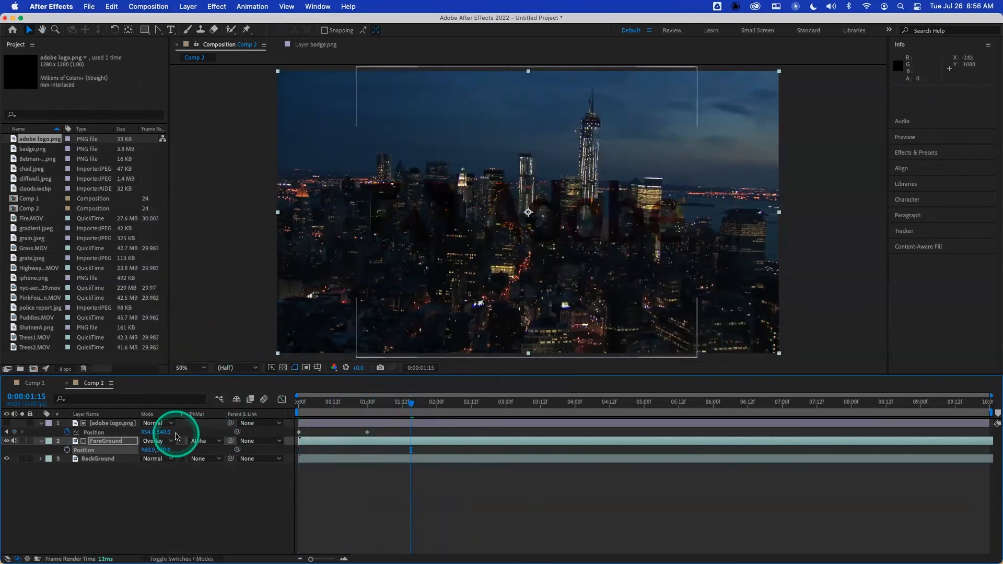
pyautogui.hotkey('shift', '=')
pyautogui.hotkey('shift', '=')
pyautogui.hotkey('shift', '=')
pyautogui.hotkey('shift', '=')
pyautogui.hotkey('shift', '=')
pyautogui.hotkey('shift', '=')
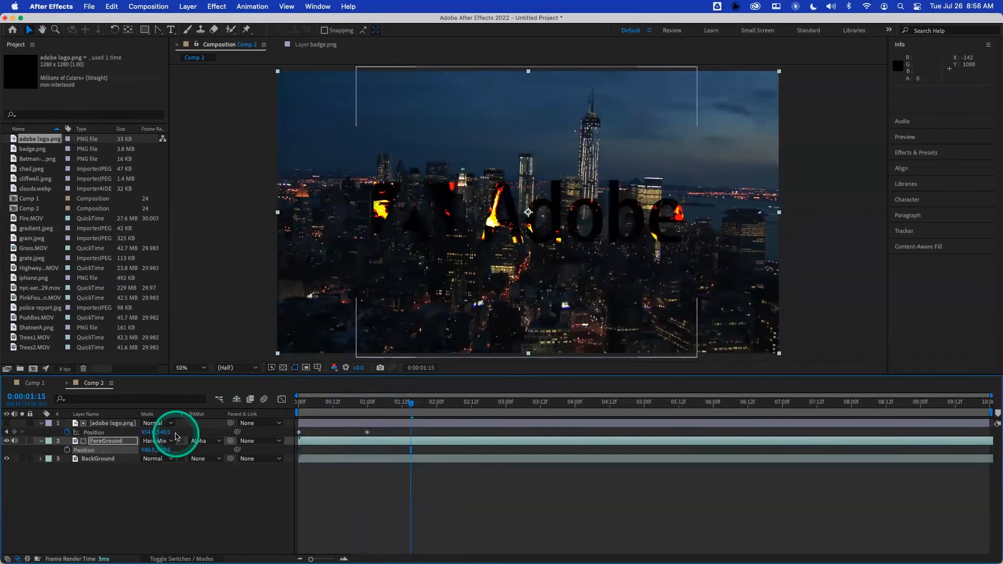
pyautogui.hotkey('shift', '=')
pyautogui.hotkey('shift', '=')
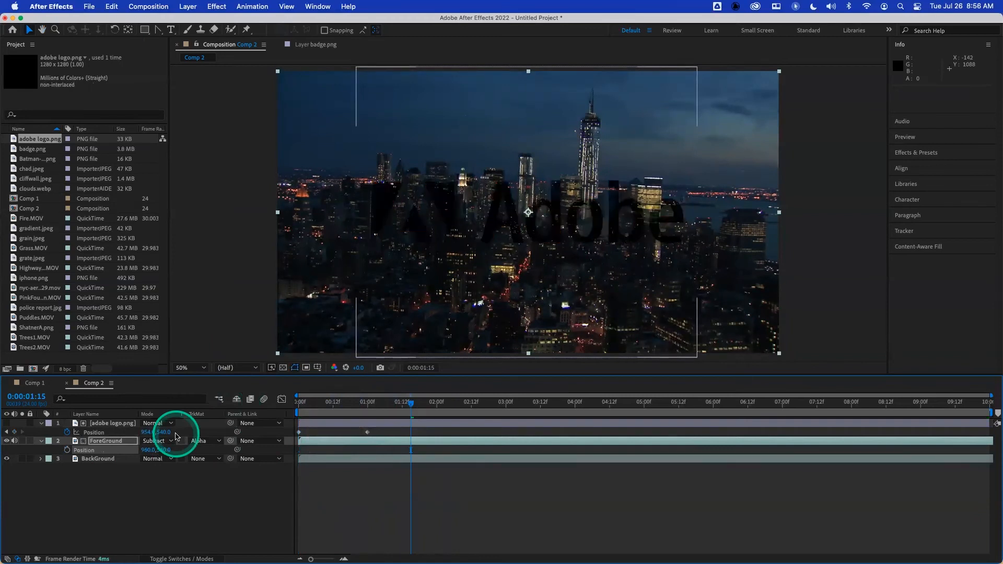
pyautogui.hotkey('shift', '=')
pyautogui.hotkey('shift', '=')
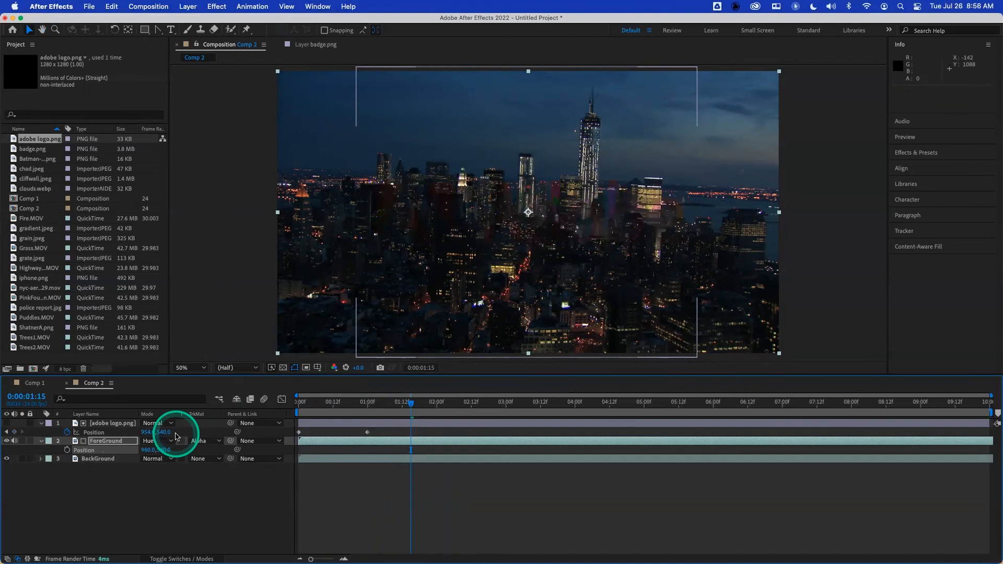
pyautogui.hotkey('shift', '-')
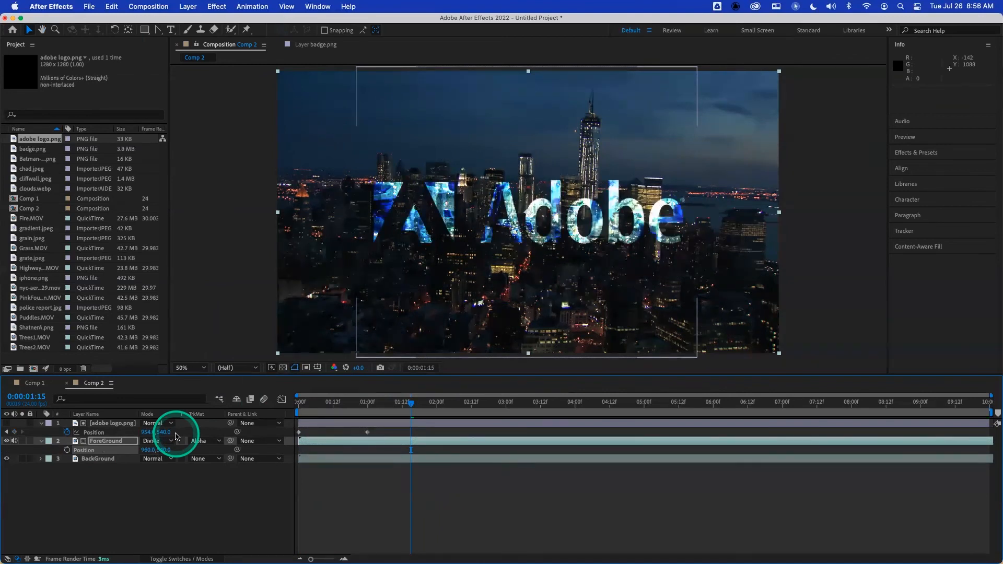
# Preview the Divide-blended logo from the first frame, stop playback, and scrub through its slide-in up to 0:00:01:00.
pyautogui.moveTo(335, 403); pyautogui.dragTo(265, 398)
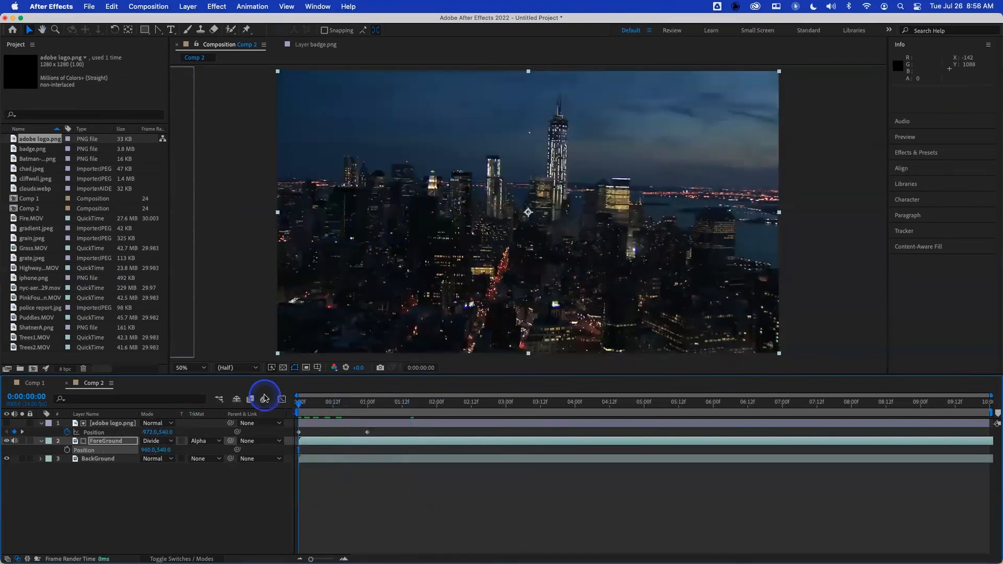
pyautogui.press('space')
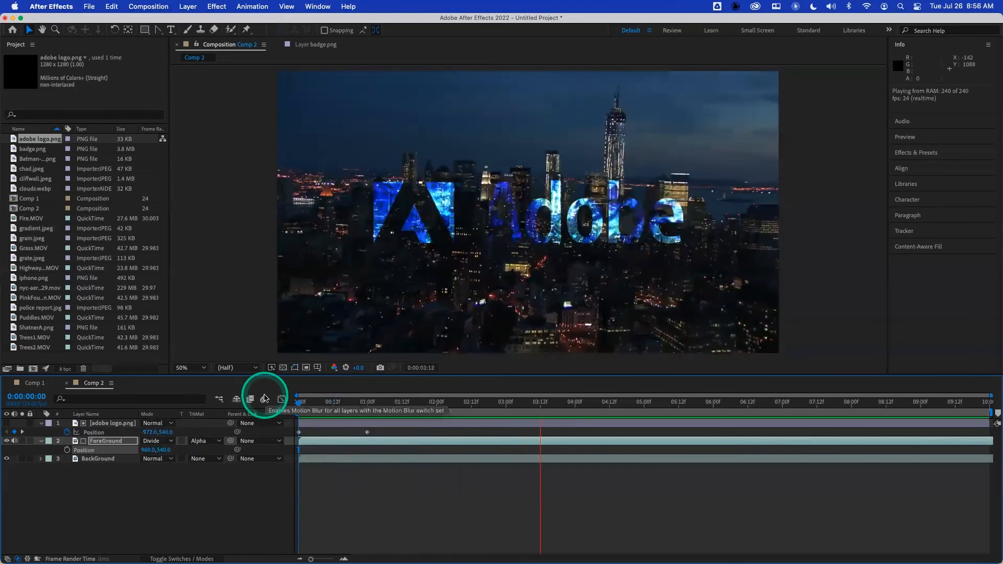
pyautogui.press('space')
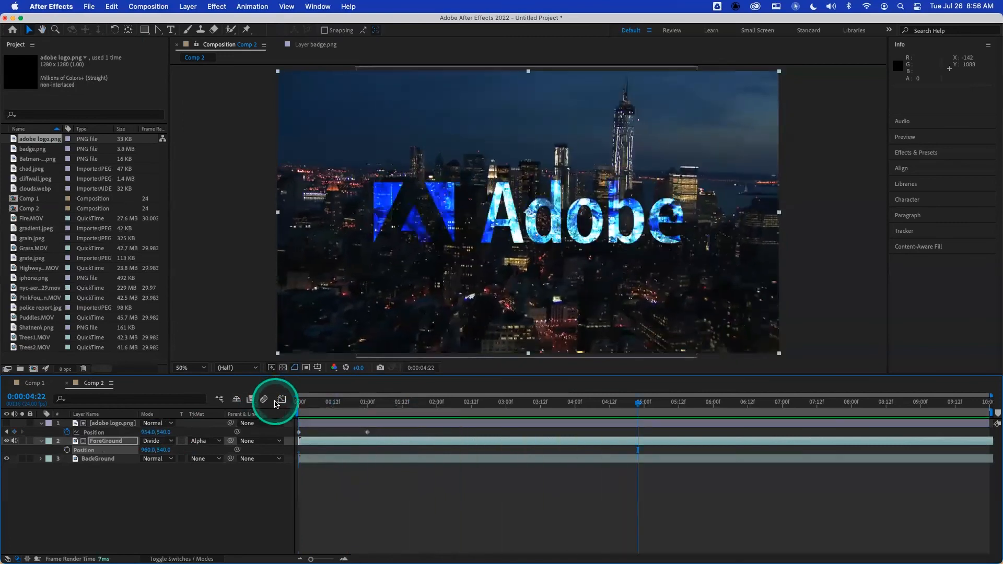
pyautogui.moveTo(299, 403); pyautogui.dragTo(364, 413)
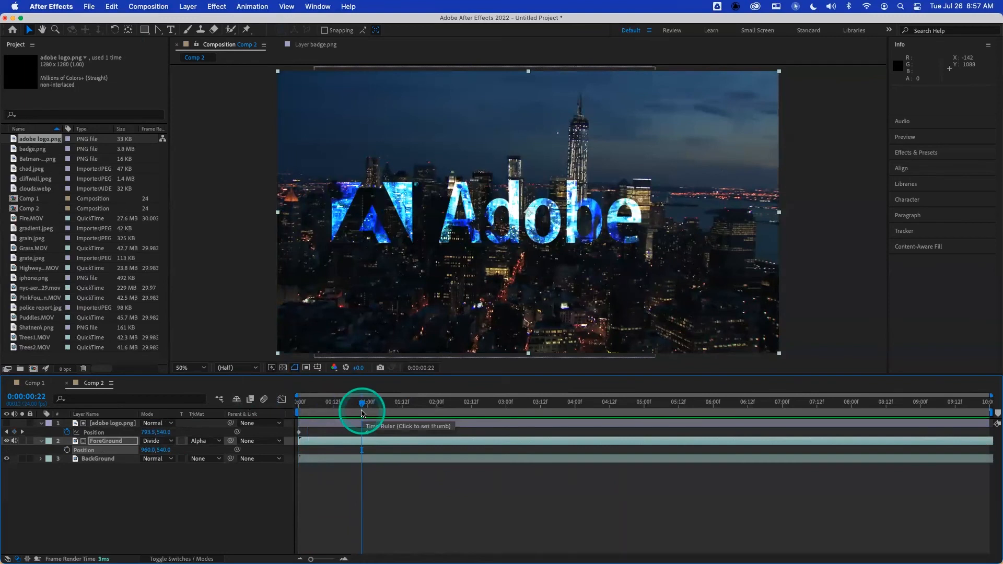
pyautogui.click(308, 428)
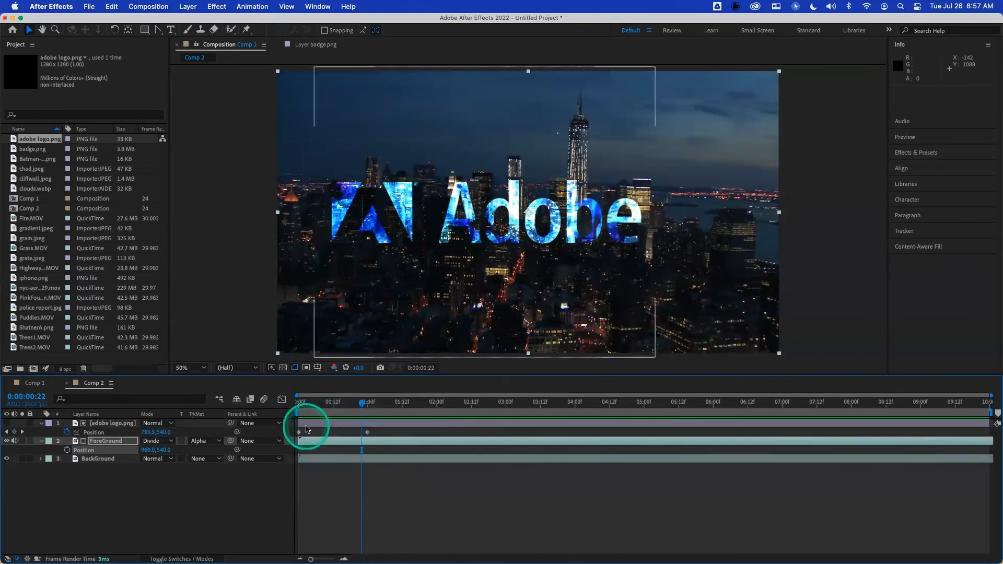
pyautogui.moveTo(359, 402); pyautogui.dragTo(369, 405)
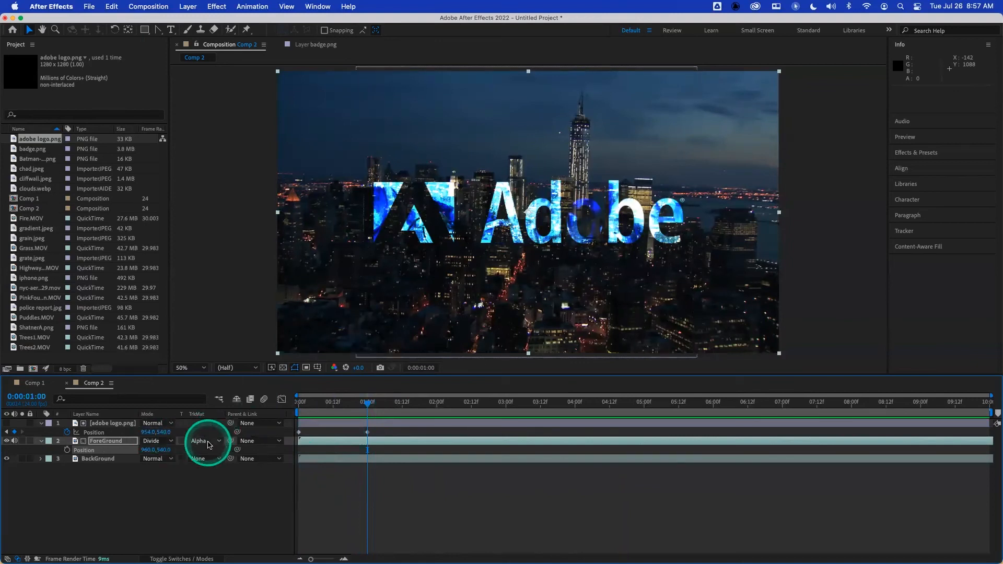
# Replay the logo slide-in from the first frame, stop playback, and scrub to 0:00:01:06.
pyautogui.moveTo(368, 403); pyautogui.dragTo(291, 400)
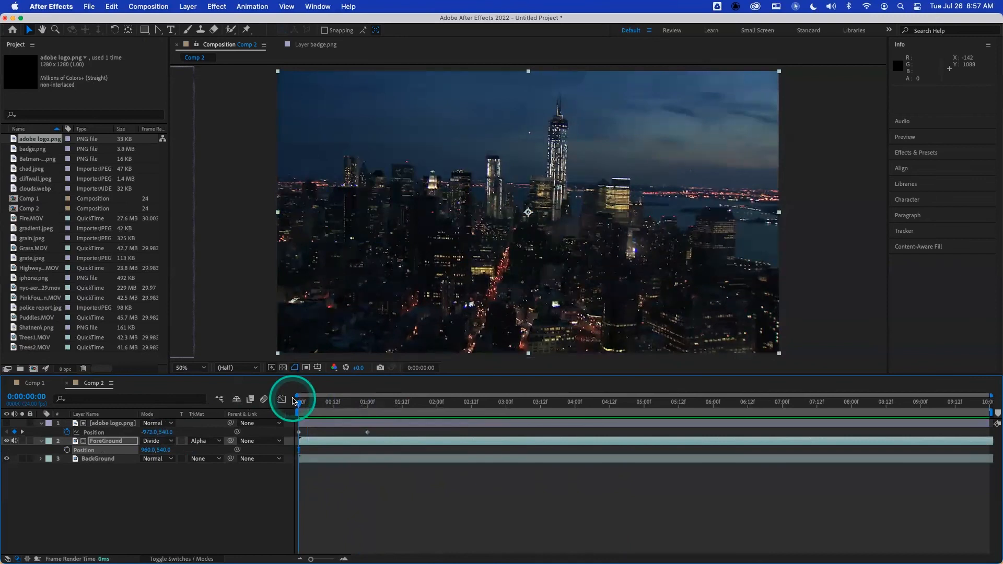
pyautogui.press('space')
pyautogui.moveTo(364, 405); pyautogui.dragTo(301, 403)
pyautogui.press('space')
pyautogui.press('space')
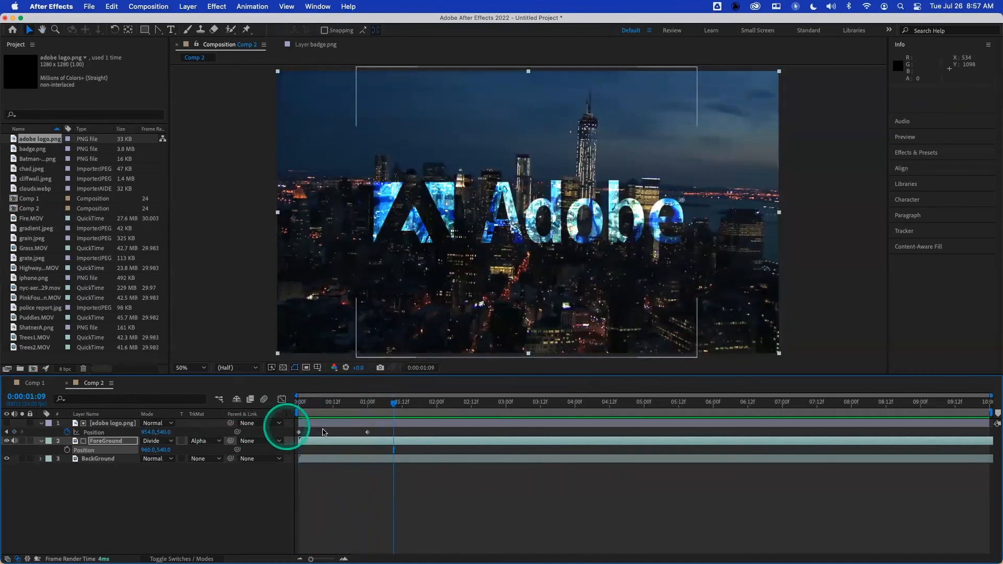
pyautogui.click(302, 402)
pyautogui.moveTo(302, 402); pyautogui.dragTo(385, 407)
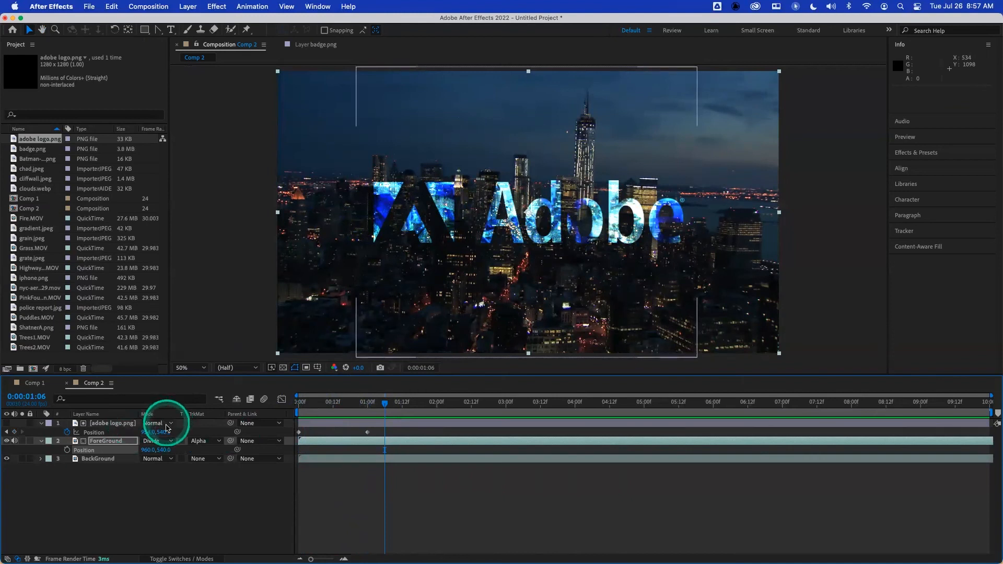
# Reveal the ForeGround layer's Opacity property and try varying its value, ending at 100%.
pyautogui.click(106, 442)
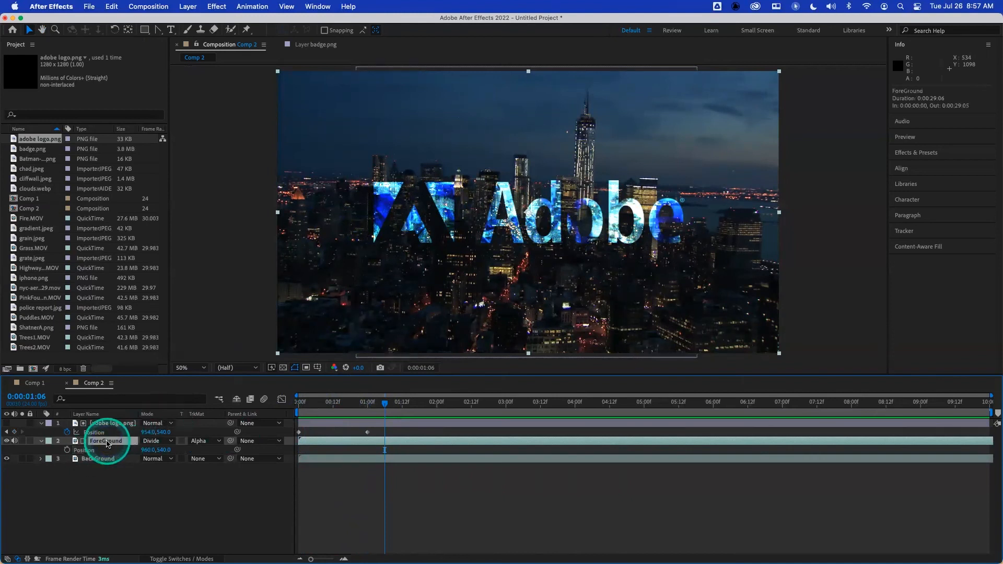
pyautogui.press('t')
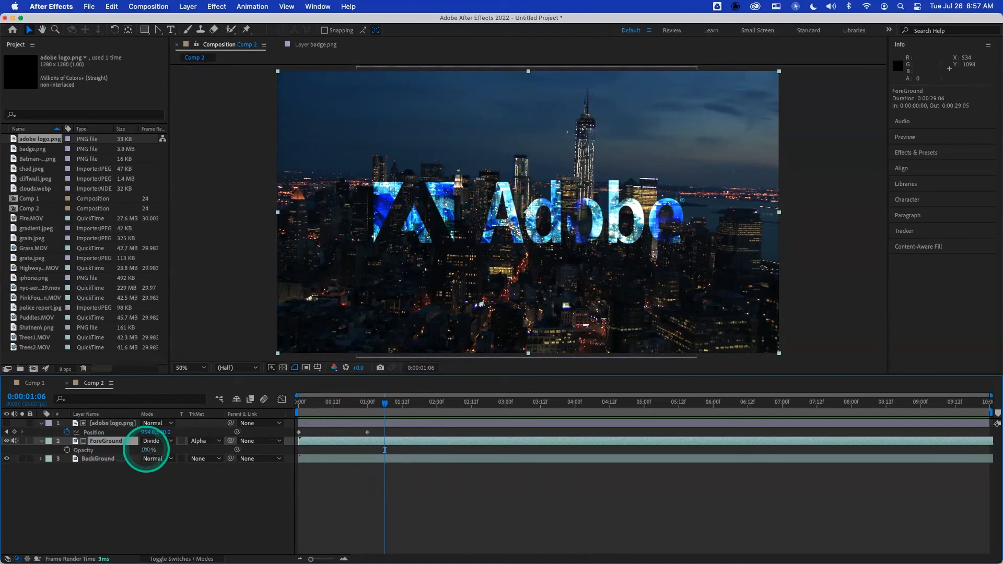
pyautogui.moveTo(144, 450); pyautogui.dragTo(140, 450)
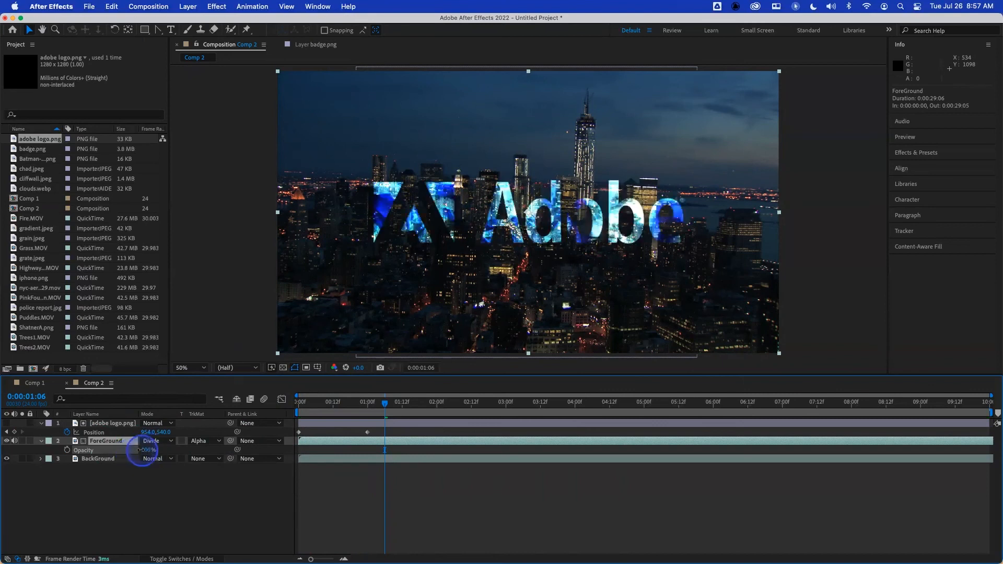
# Delete the adobe logo.png matte layer and try varying the ForeGround layer's Opacity, ending at 100%.
pyautogui.click(114, 424)
pyautogui.press('Delete')
pyautogui.click(148, 434)
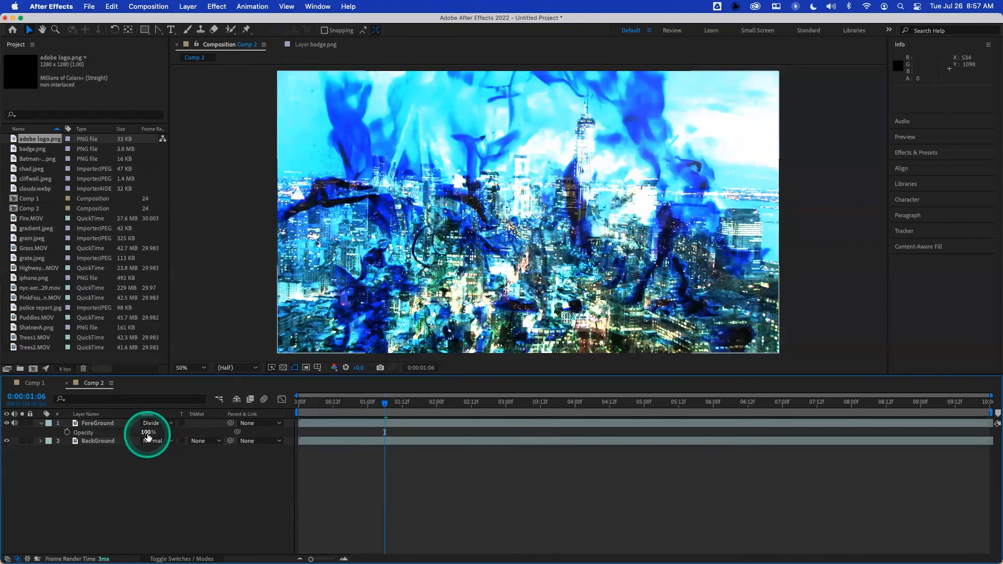
pyautogui.moveTo(146, 432)
pyautogui.mouseDown()
pyautogui.moveTo(132, 435)
pyautogui.moveTo(149, 434)
pyautogui.mouseUp()
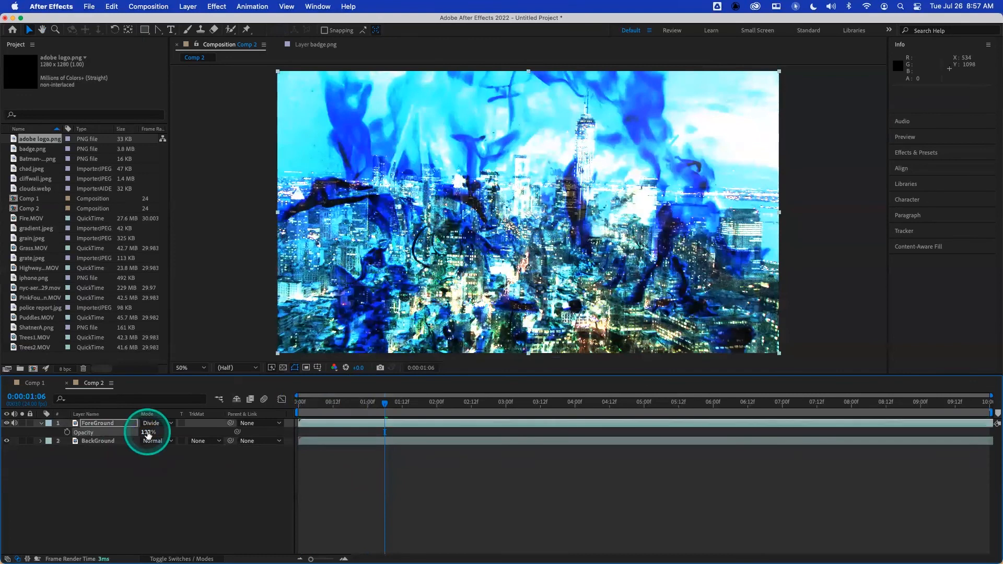
# Set the ForeGround layer's blending mode to Normal.
pyautogui.click(109, 424)
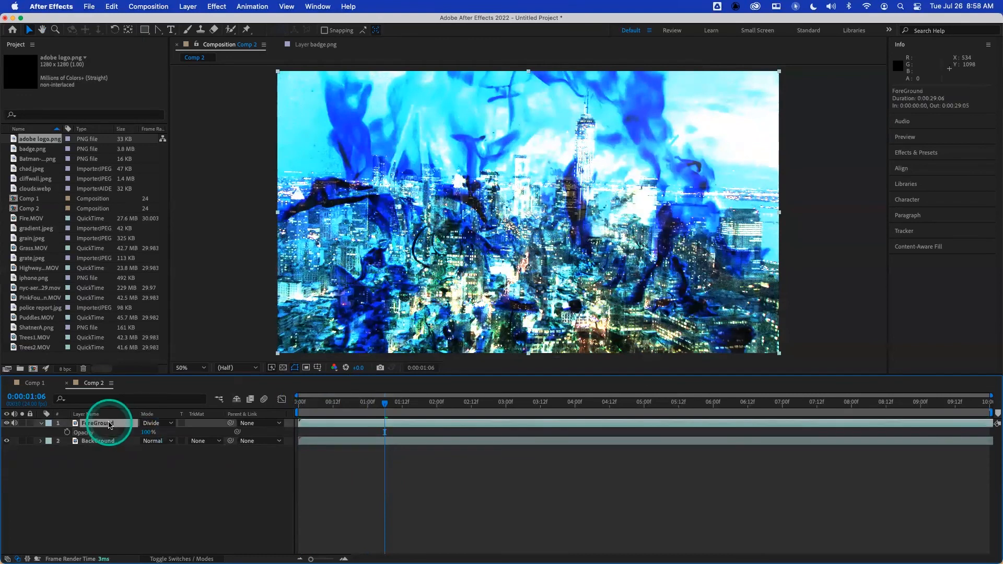
pyautogui.click(166, 423)
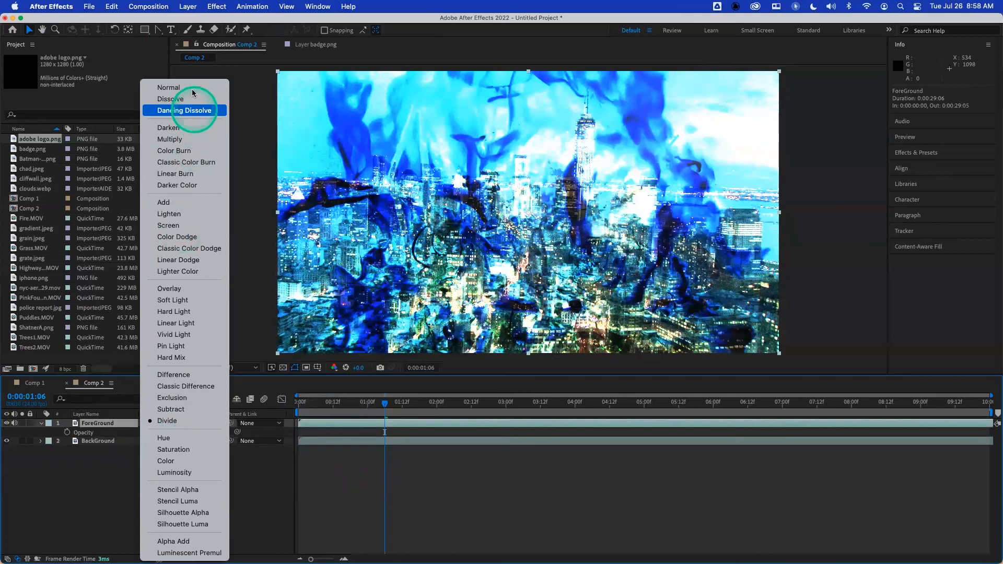
pyautogui.click(191, 88)
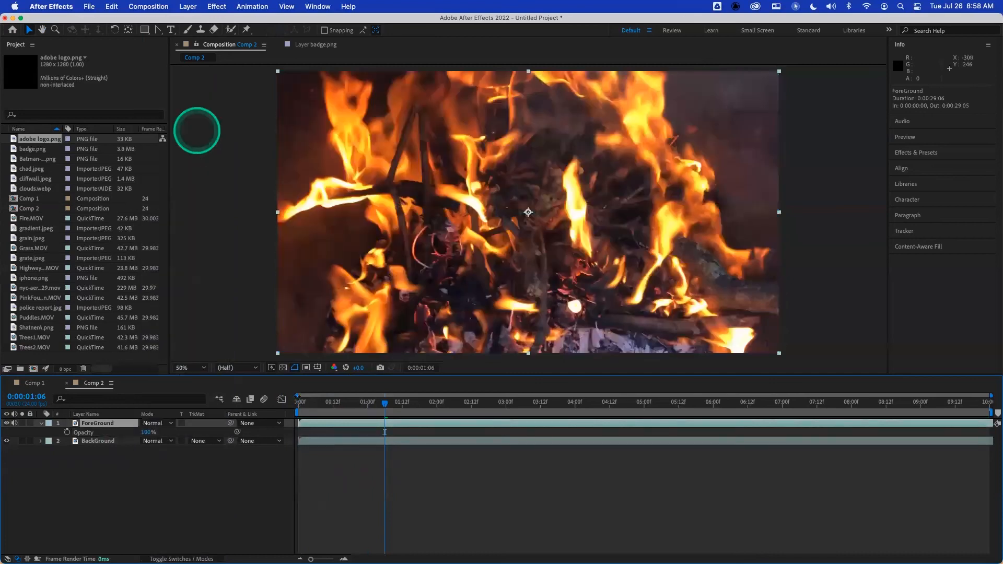
# Go to 0:00:02:00, duplicate the ForeGround layer, and set the original layer to No Track Matte.
pyautogui.moveTo(327, 403); pyautogui.dragTo(402, 402)
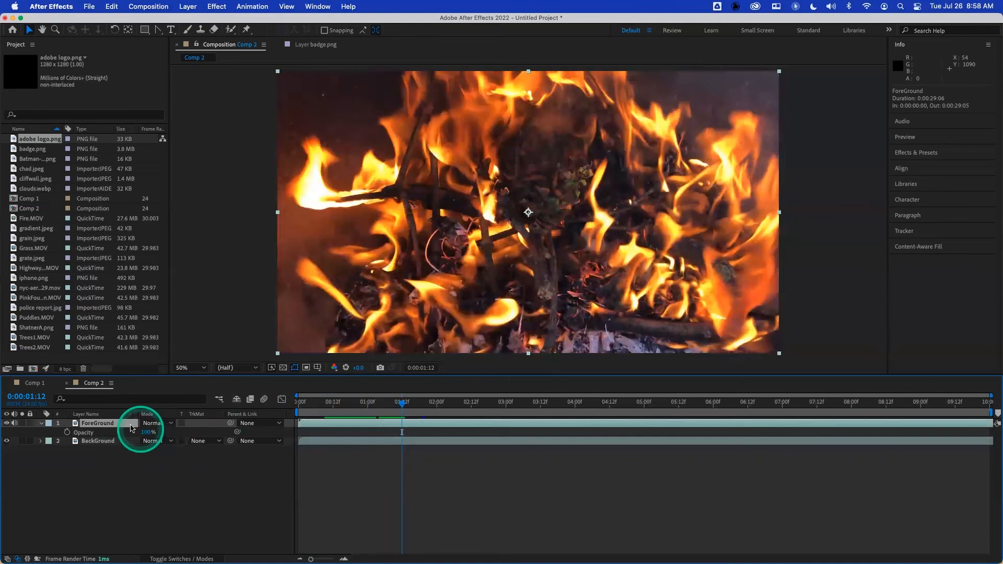
pyautogui.moveTo(394, 405); pyautogui.dragTo(438, 406)
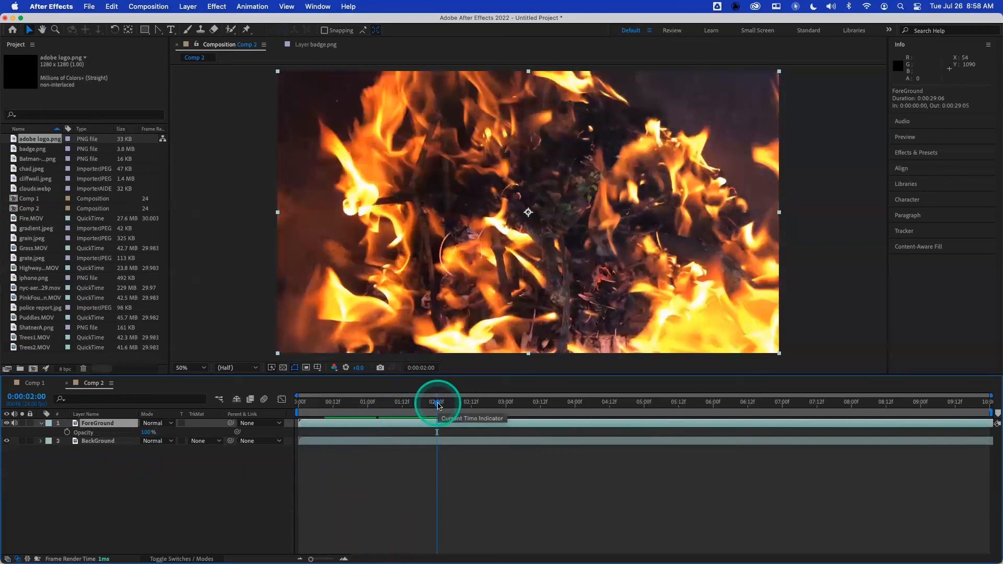
pyautogui.press('super+d')
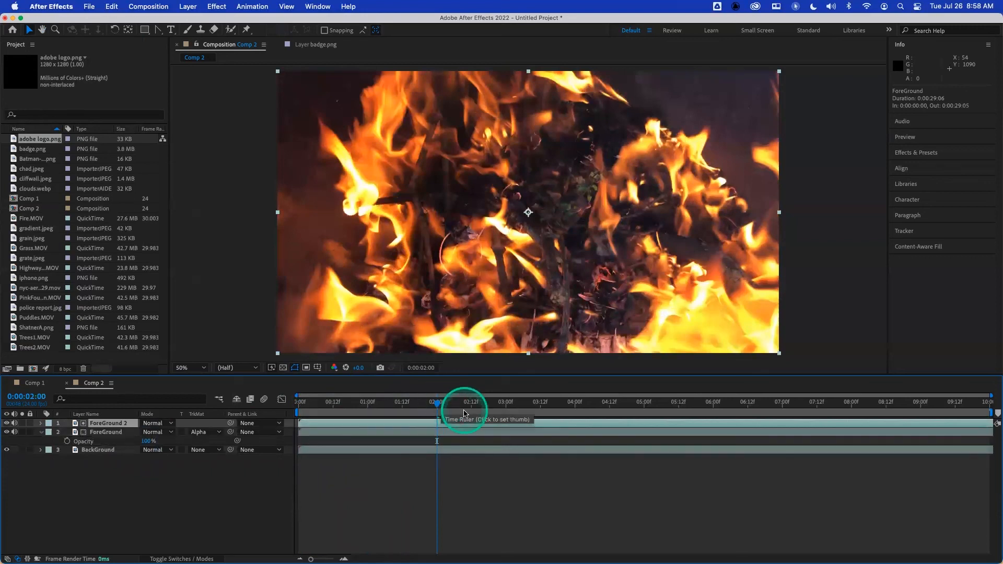
pyautogui.press('super+z')
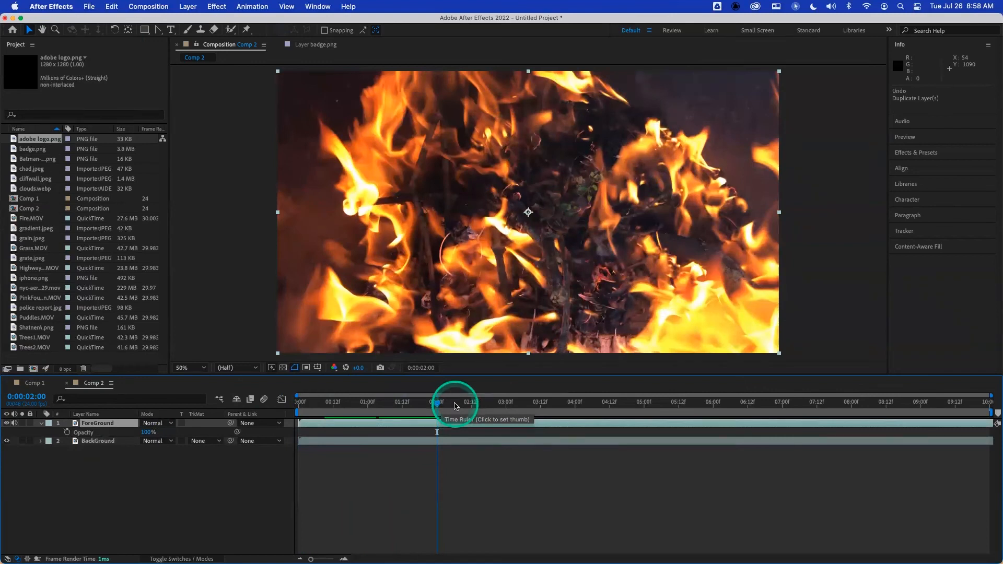
pyautogui.press('super+shift+z')
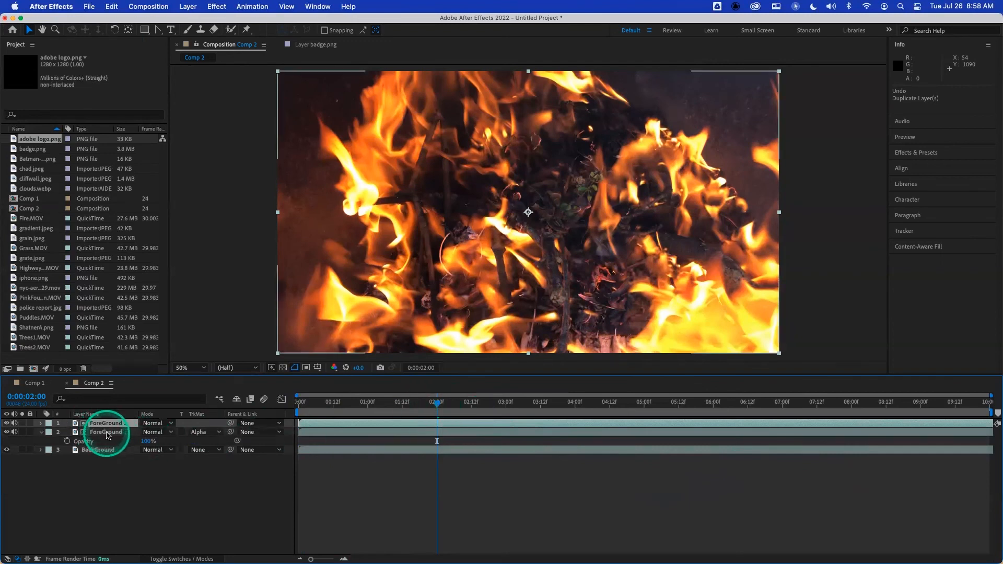
pyautogui.click(200, 429)
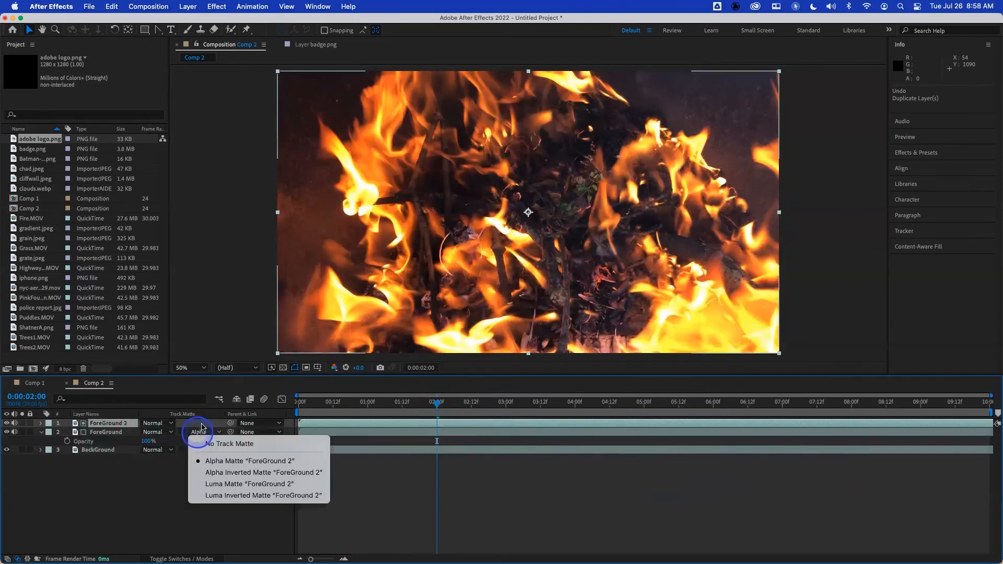
pyautogui.click(222, 443)
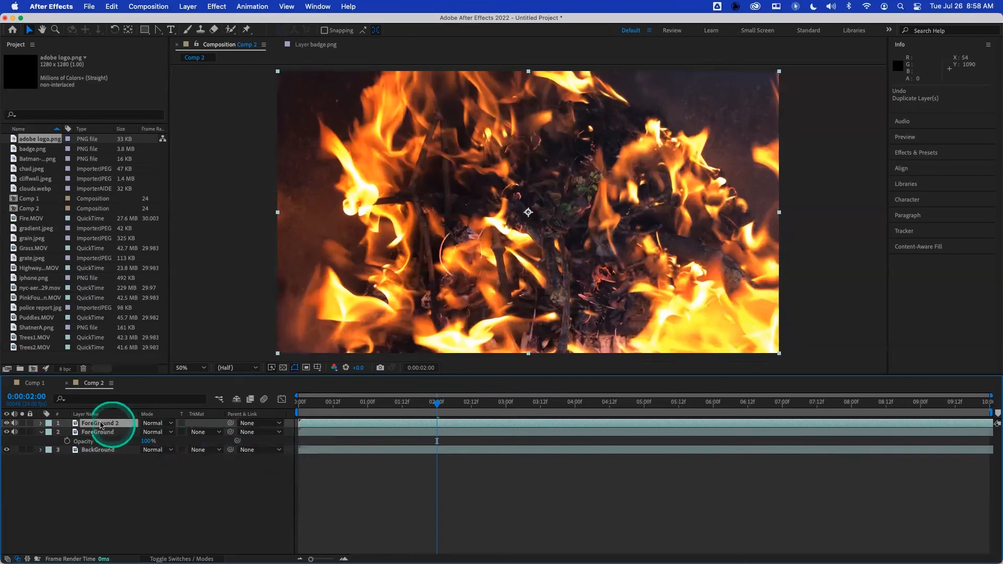
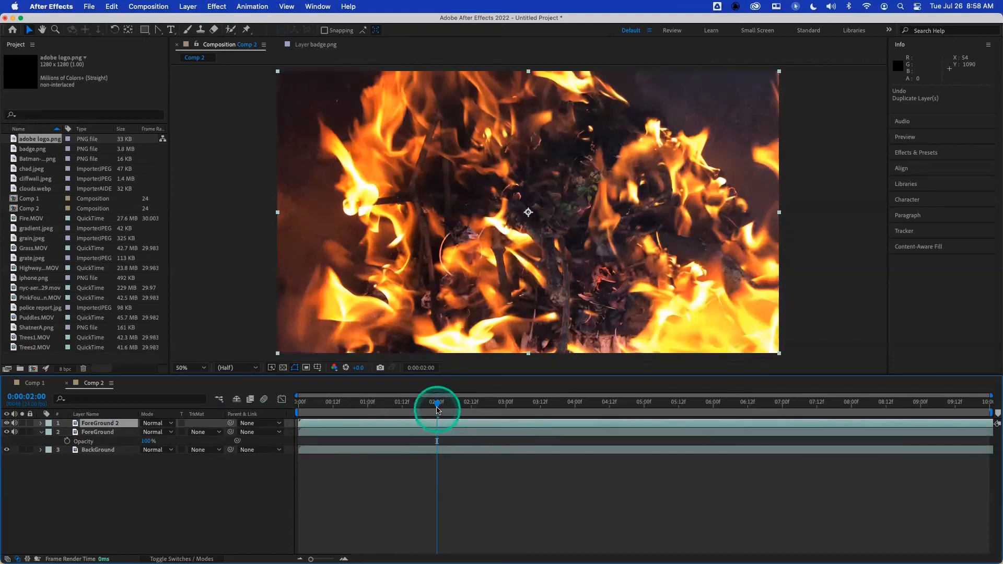
# Trim the ForeGround layer to start just before 0:00:02:00 and end ForeGround 2 at 0:00:02:04 so the two overlap.
pyautogui.click(438, 408)
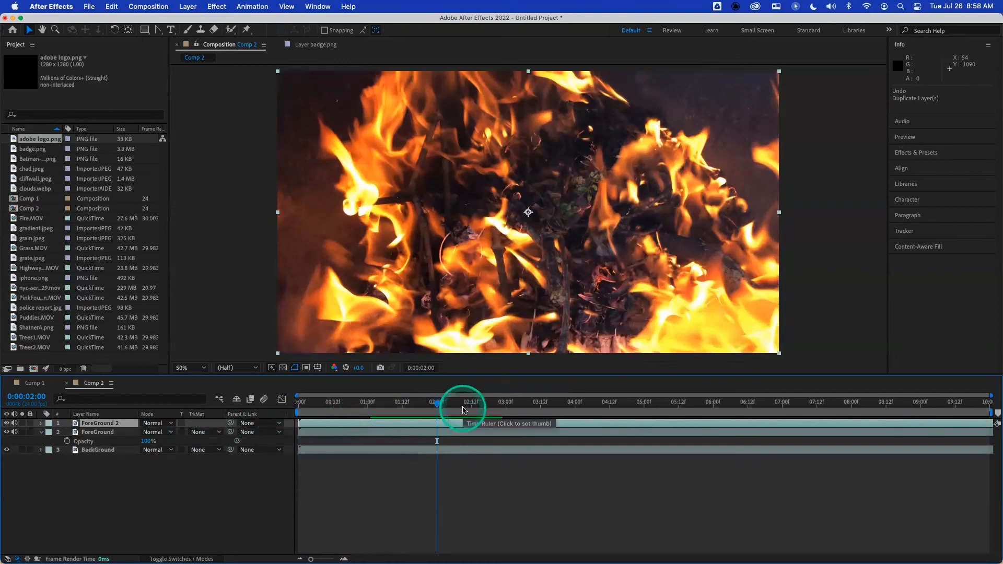
pyautogui.click(108, 433)
pyautogui.hotkey('alt', '[')
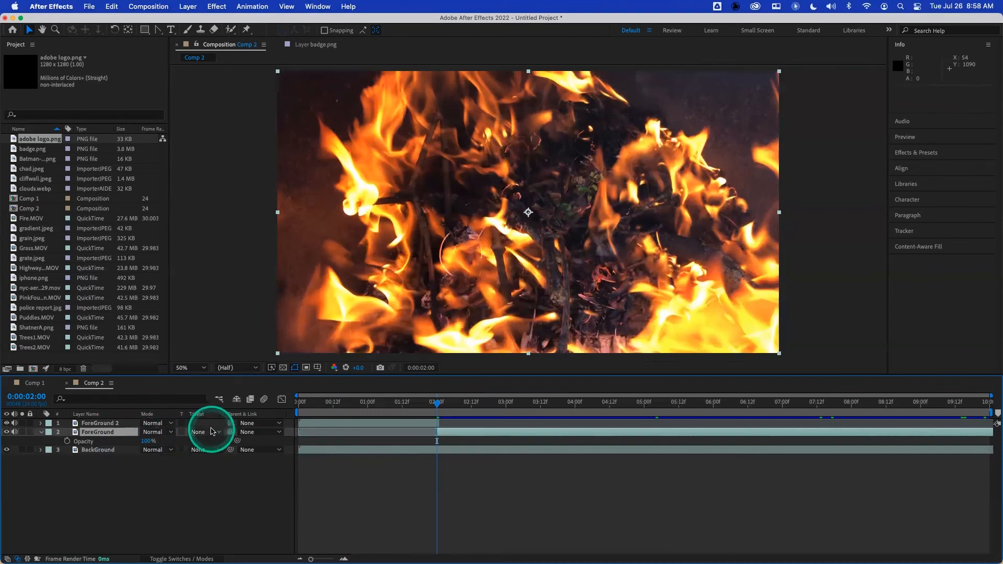
pyautogui.click(444, 422)
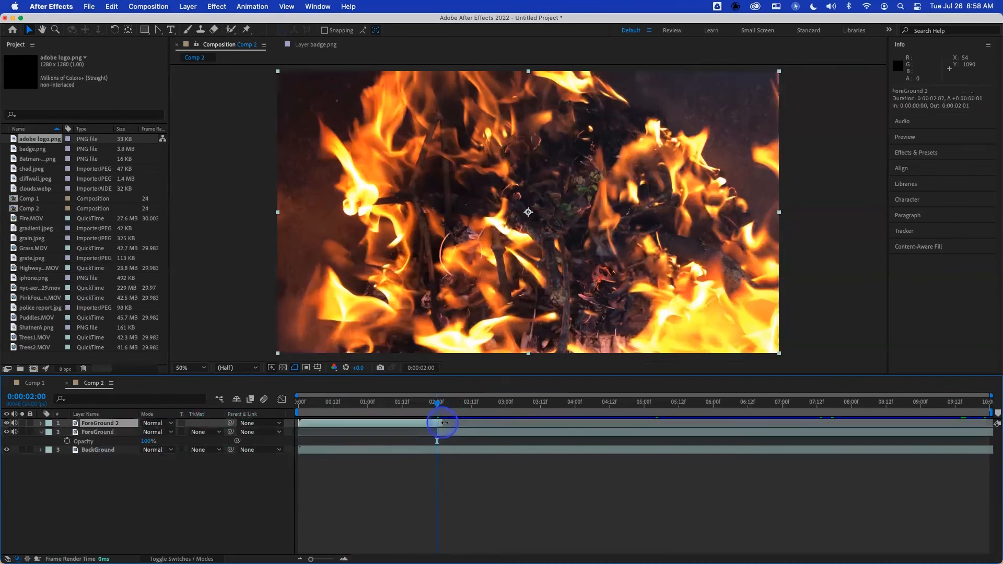
pyautogui.click(437, 431)
pyautogui.moveTo(426, 432); pyautogui.dragTo(425, 432)
# Preview the composition from its start and set the ForeGround layer's blending mode to Divide.
pyautogui.moveTo(381, 406); pyautogui.dragTo(284, 404)
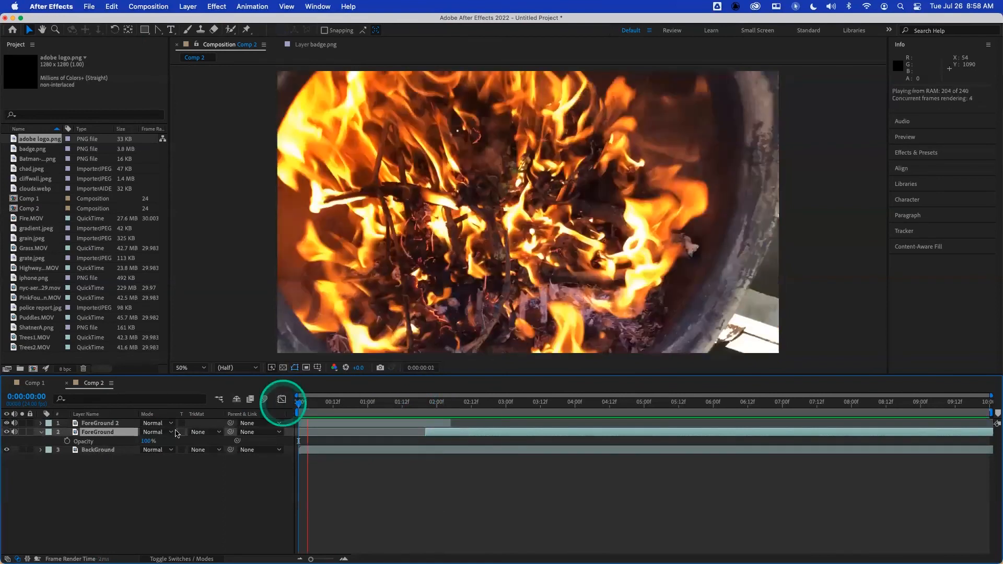
pyautogui.hotkey('shift', 'pagedown')
pyautogui.click(157, 432)
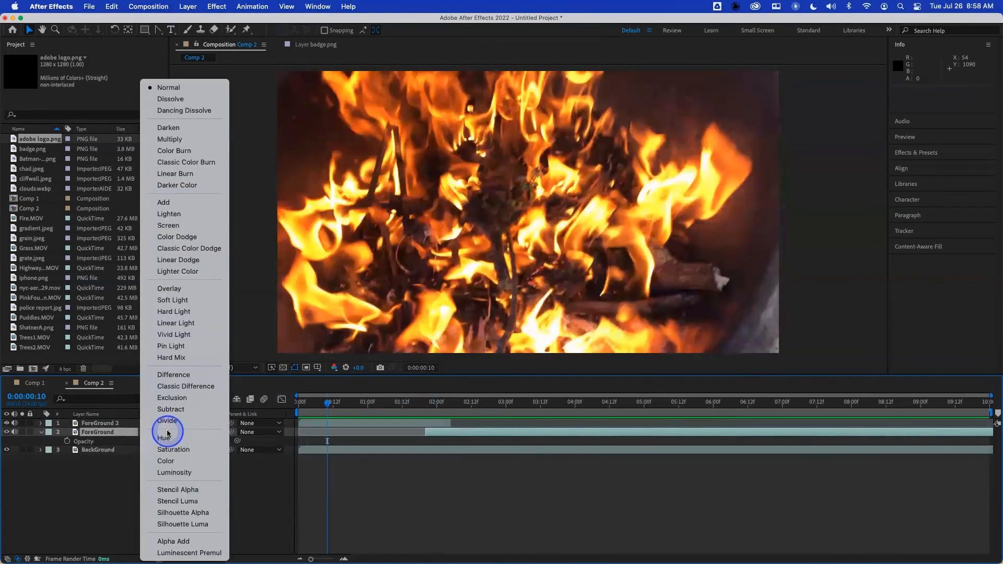
pyautogui.click(167, 421)
# Play back the cut from ForeGround 2 to the Divide-blended ForeGround layer several times.
pyautogui.press('space')
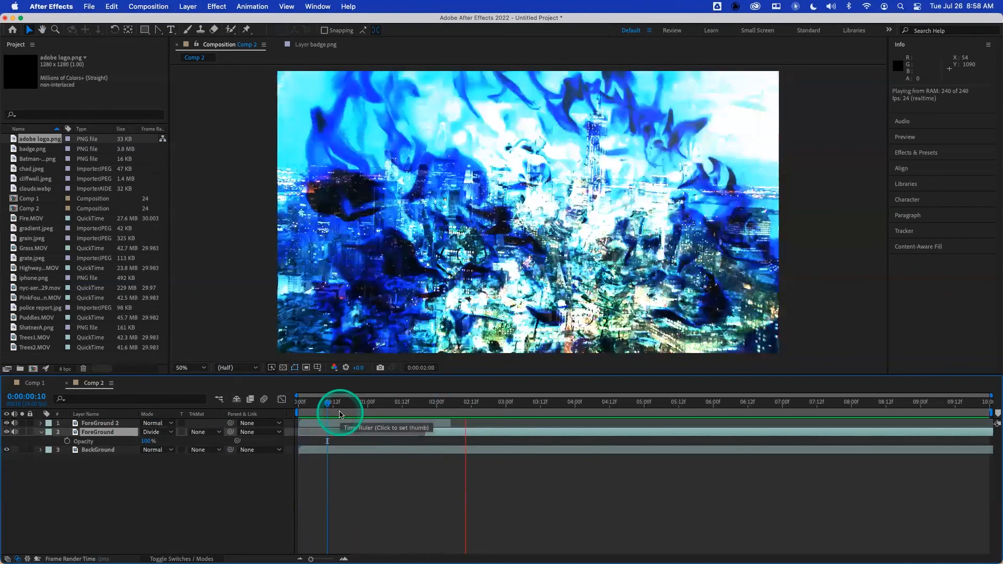
pyautogui.press('space')
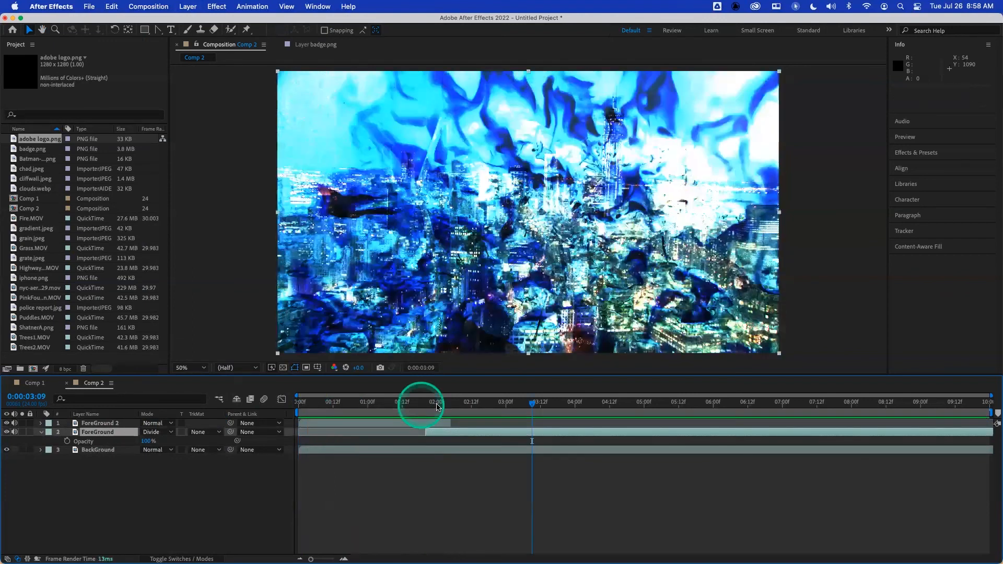
pyautogui.click(404, 401)
pyautogui.press('space')
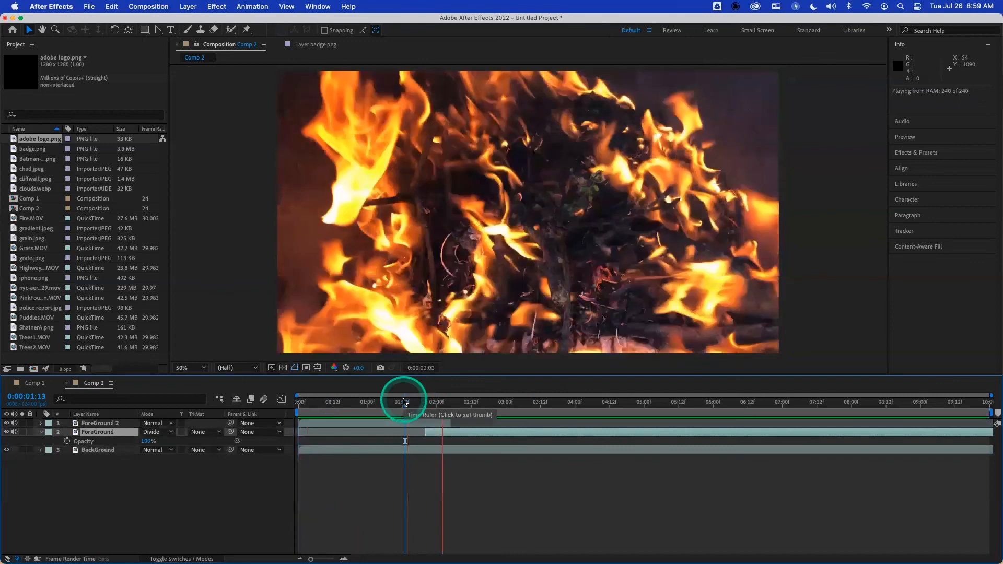
pyautogui.moveTo(382, 407); pyautogui.dragTo(300, 396)
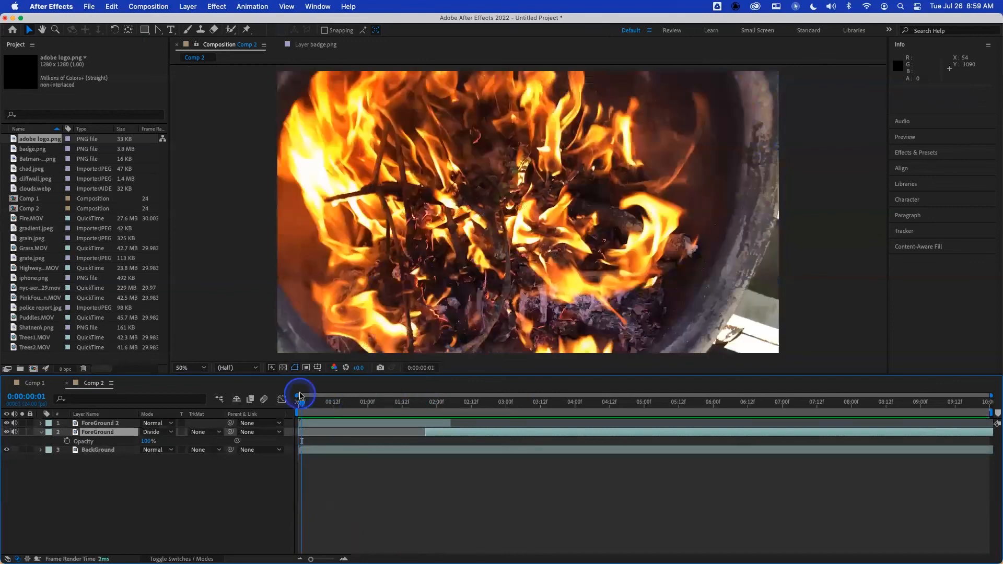
pyautogui.press('space')
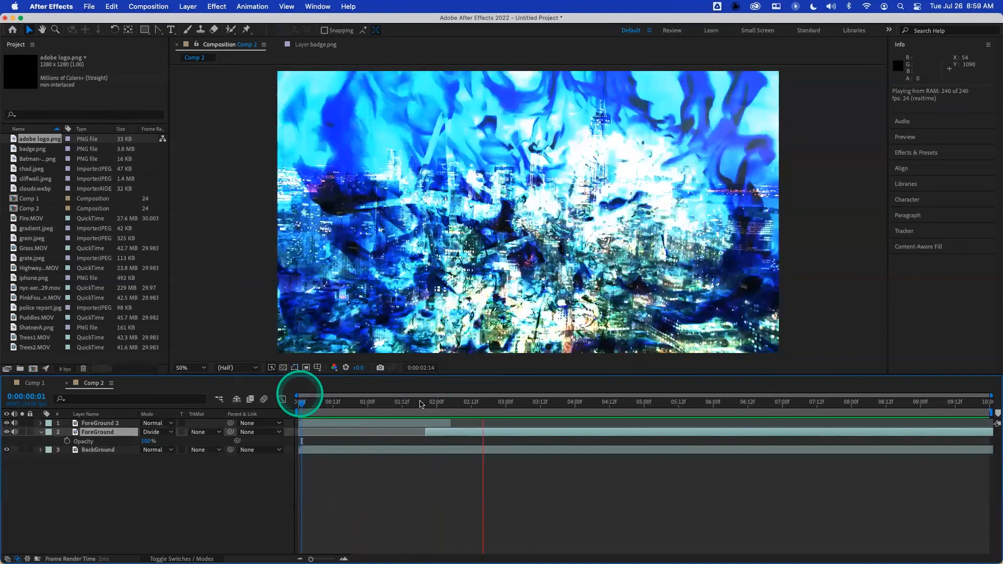
# Keyframe ForeGround 2's Opacity from 100% at 0:00:01:21 to 0% at 0:00:02:04 and preview the fade.
pyautogui.click(428, 406)
pyautogui.click(449, 404)
pyautogui.click(123, 424)
pyautogui.press('t')
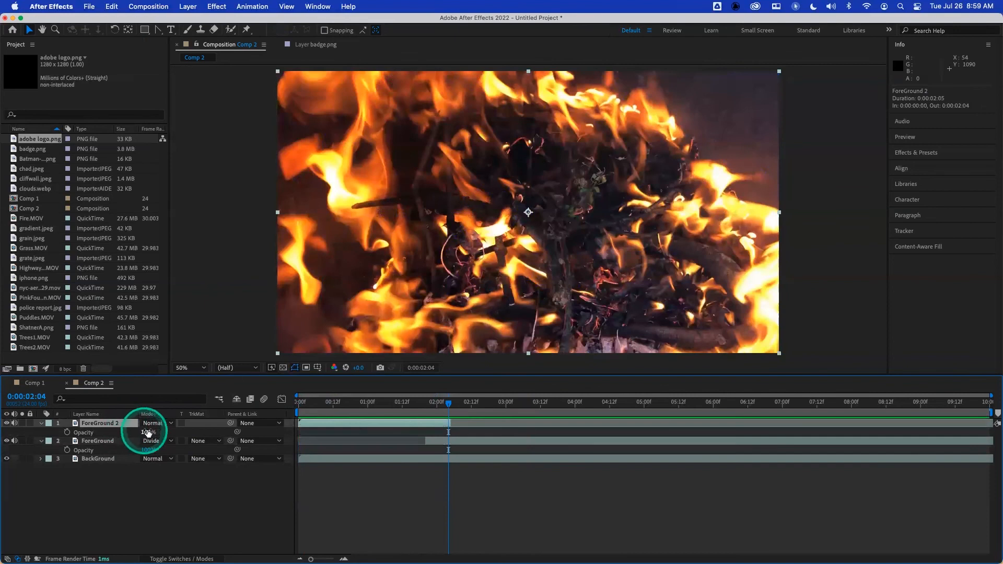
pyautogui.click(429, 407)
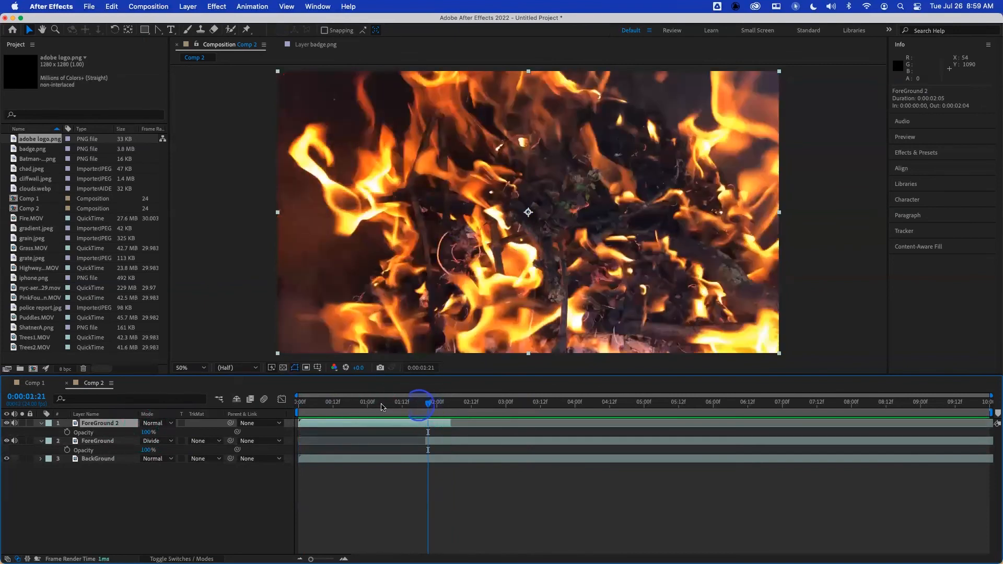
pyautogui.click(67, 432)
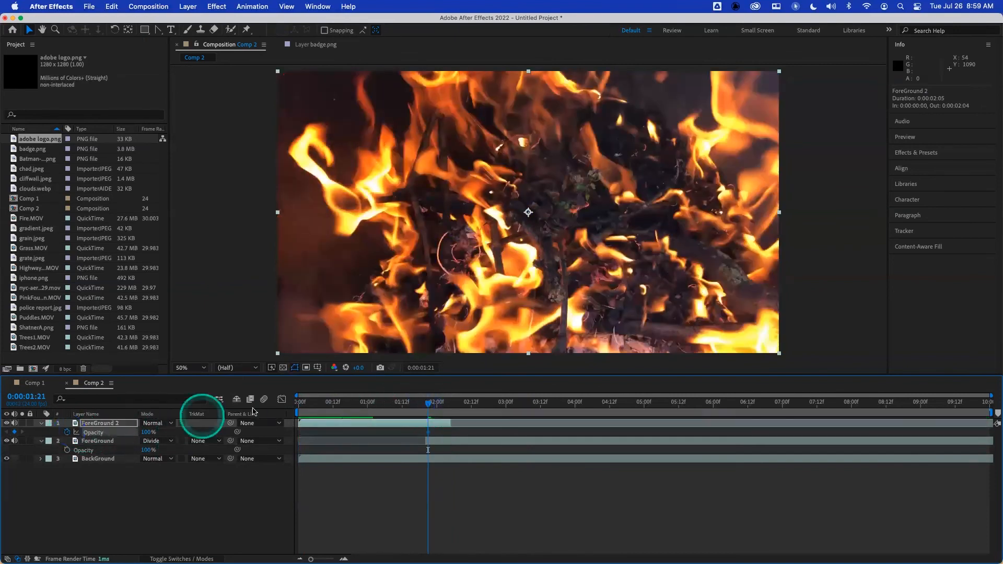
pyautogui.click(448, 403)
pyautogui.moveTo(147, 432); pyautogui.dragTo(96, 432)
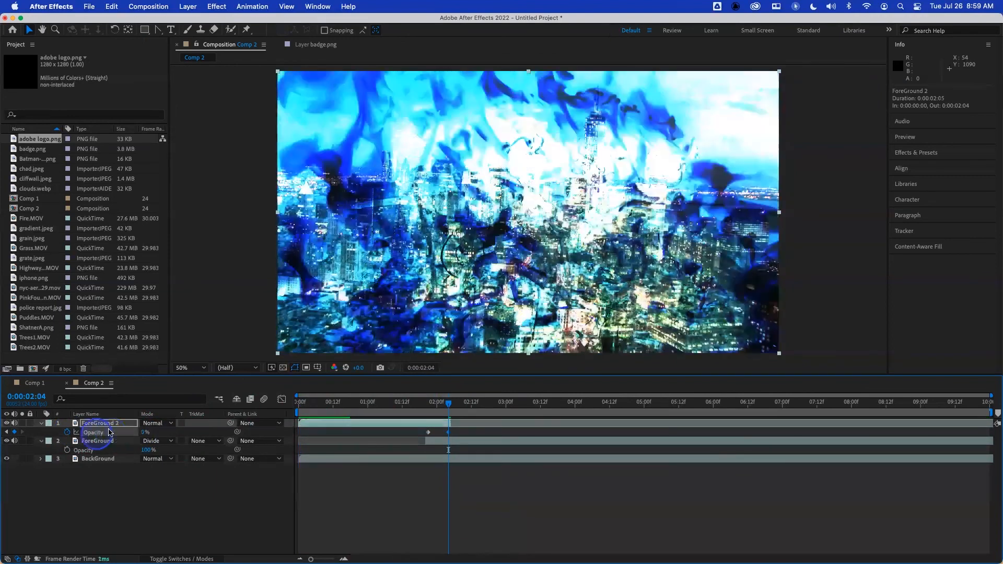
pyautogui.moveTo(441, 403); pyautogui.dragTo(410, 406)
pyautogui.press('space')
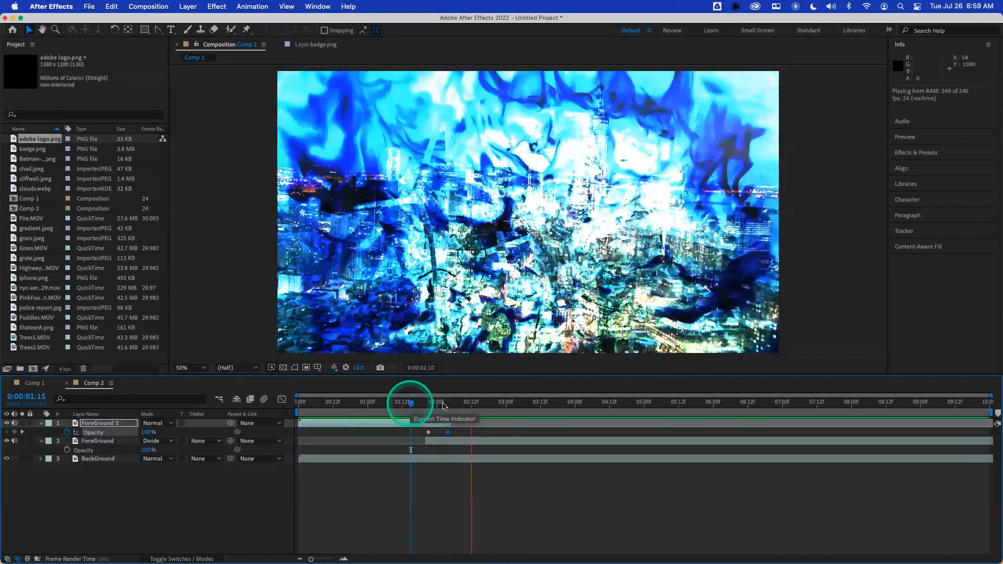
# Extend ForeGround 2 to end at 0:00:02:19, move its 0% Opacity keyframe to 0:00:02:18, and preview the longer fade.
pyautogui.click(439, 403)
pyautogui.click(448, 432)
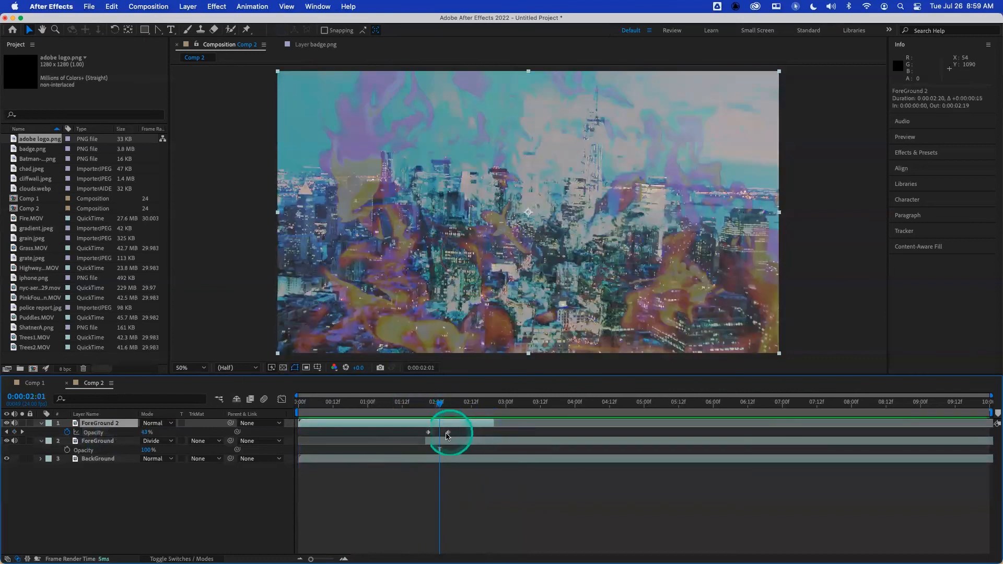
pyautogui.moveTo(477, 437); pyautogui.dragTo(481, 432)
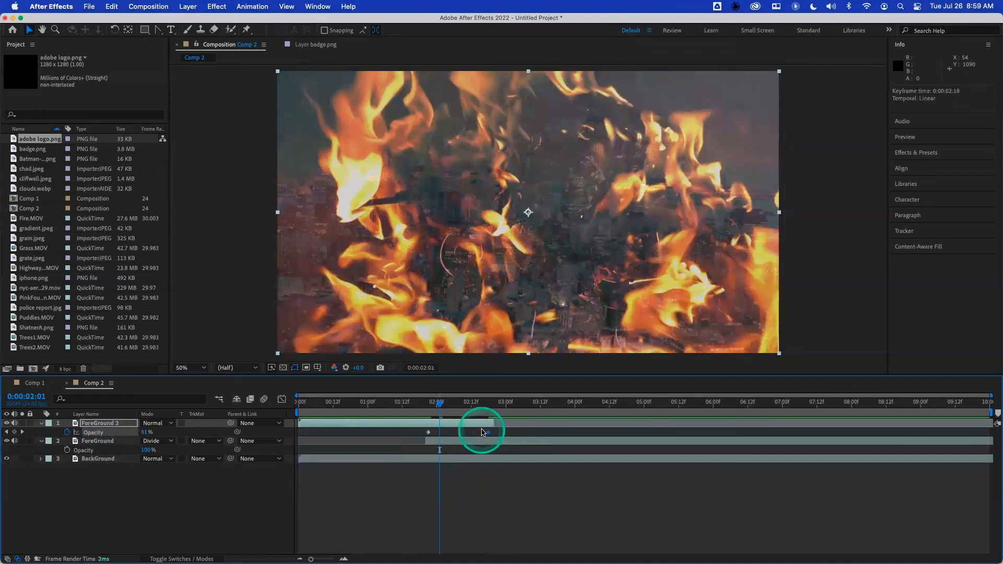
pyautogui.press('space')
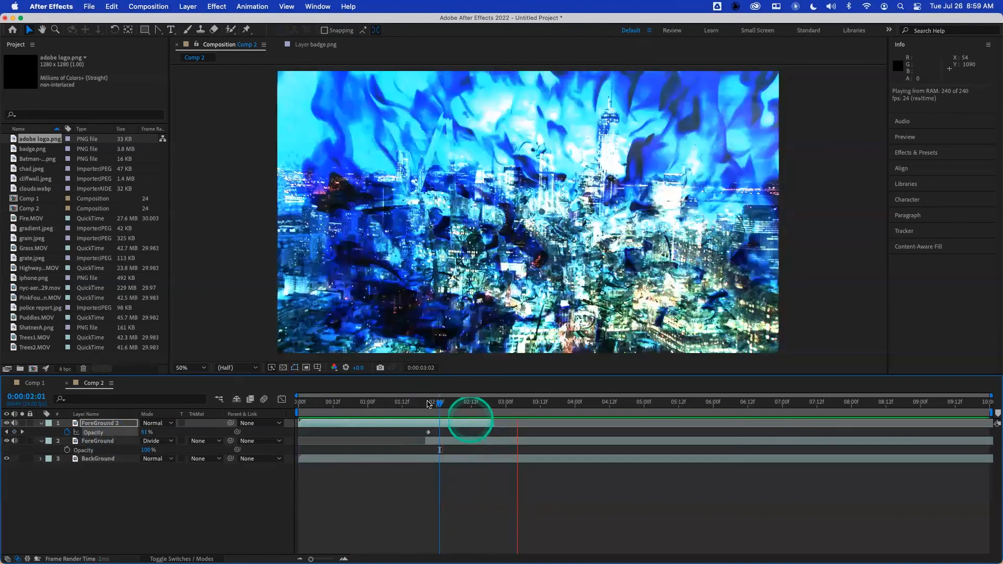
# Keyframe the ForeGround layer's Opacity from 0% at 0:00:01:21 to 100% at 0:00:02:18 and preview the crossfade.
pyautogui.click(427, 405)
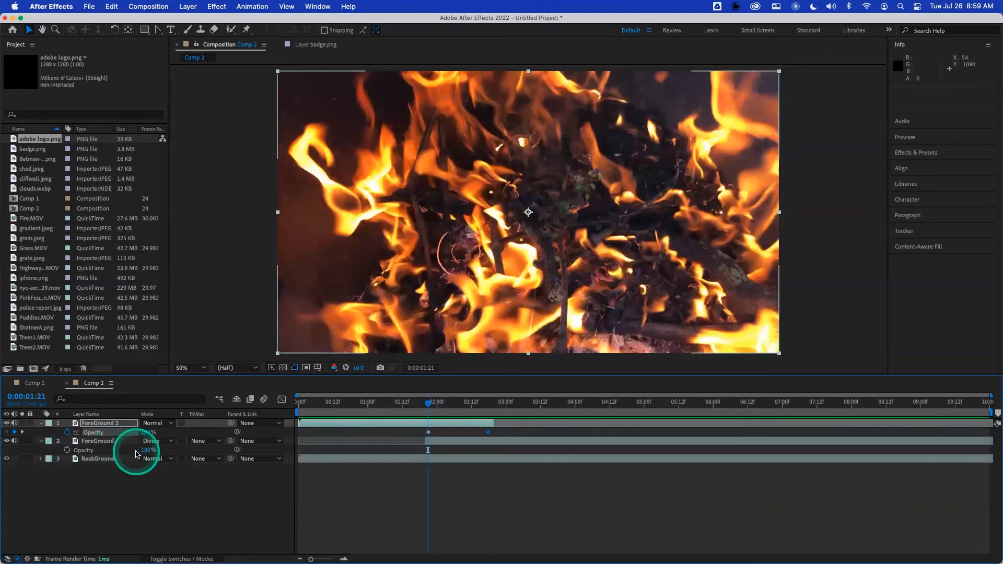
pyautogui.moveTo(141, 452); pyautogui.dragTo(42, 447)
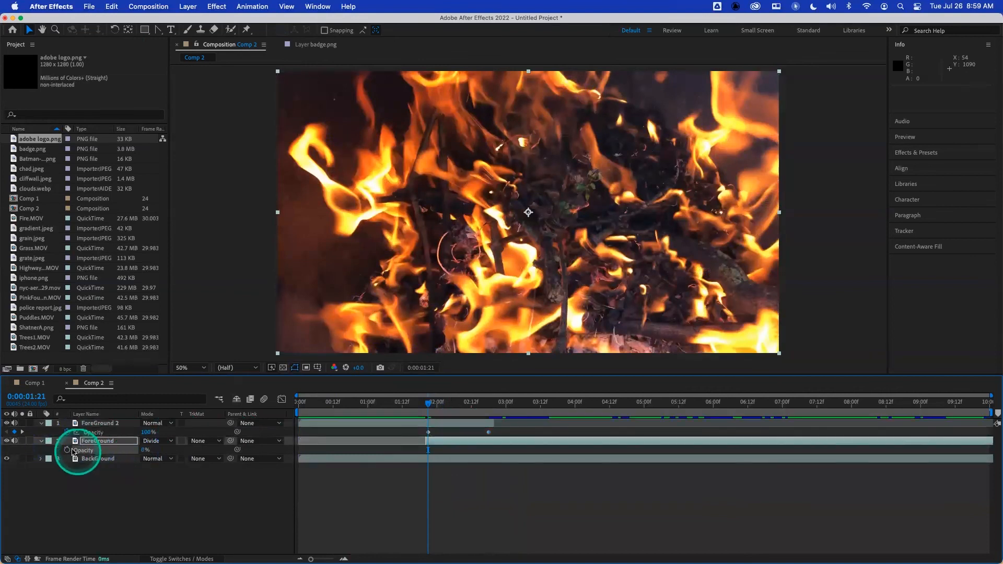
pyautogui.press('k')
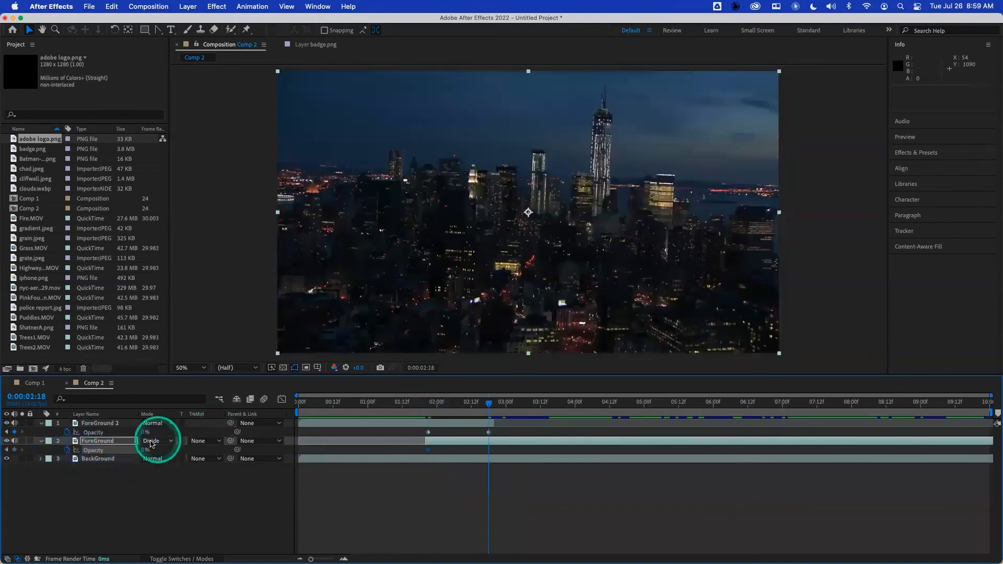
pyautogui.moveTo(144, 453); pyautogui.dragTo(216, 452)
pyautogui.moveTo(434, 401); pyautogui.dragTo(412, 404)
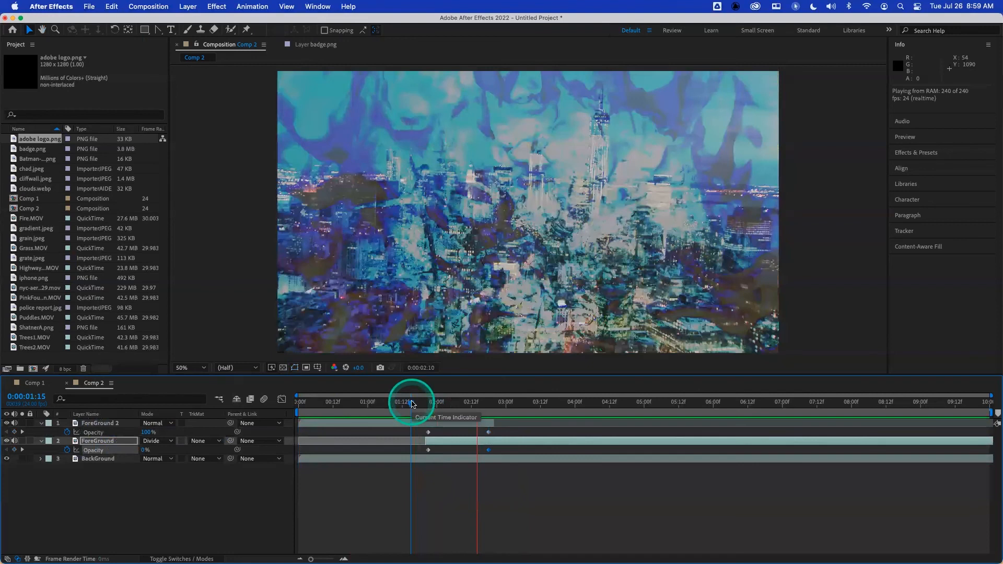
pyautogui.click(392, 407)
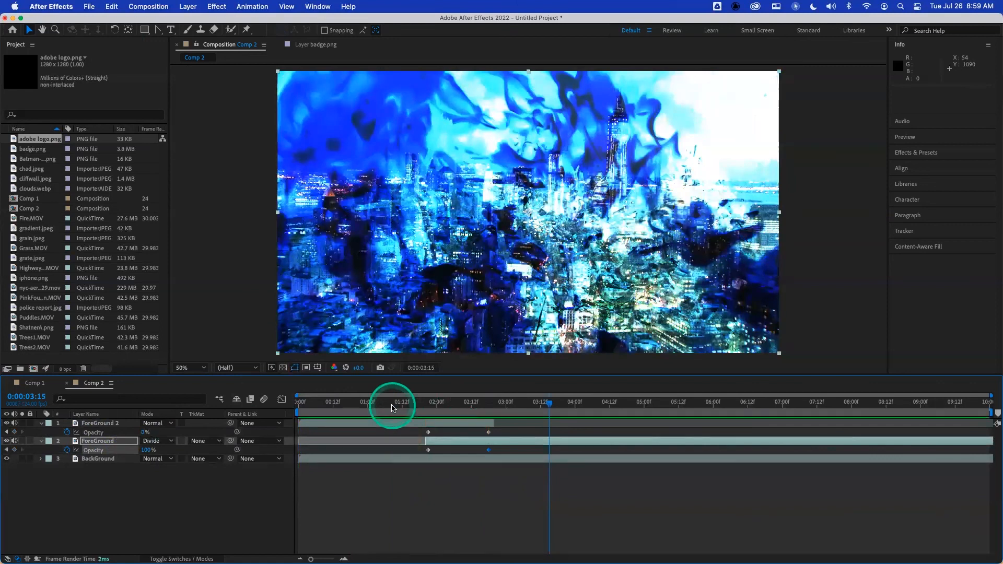
# Undo the Opacity keyframes, Divide mode, trims, and duplication, back to the single full-length ForeGround layer.
pyautogui.press('super+z')
pyautogui.press('super+z')
pyautogui.press('super+z')
pyautogui.press('super+z')
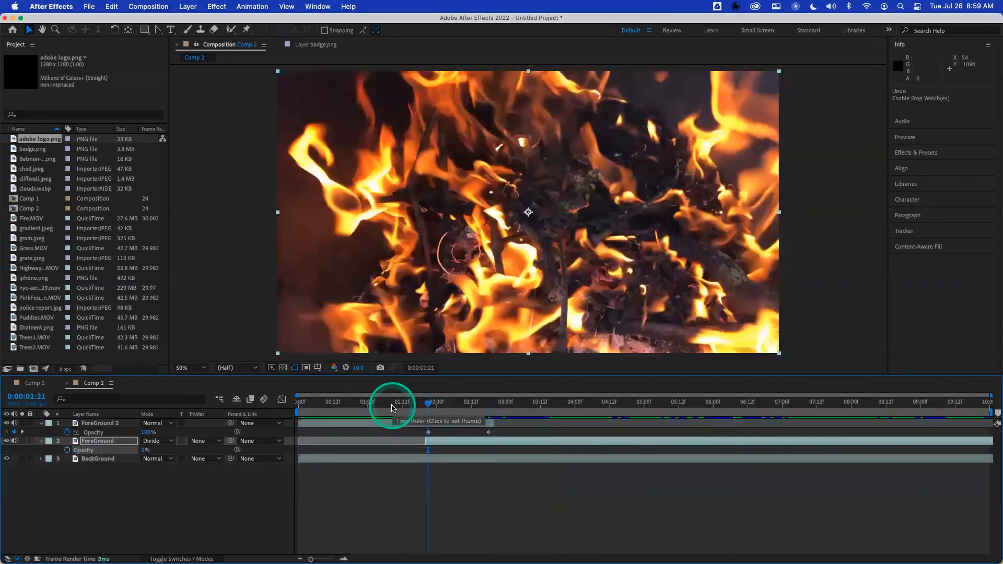
pyautogui.press('super+z')
pyautogui.press('super+z')
pyautogui.press('super+z')
pyautogui.press('super+z')
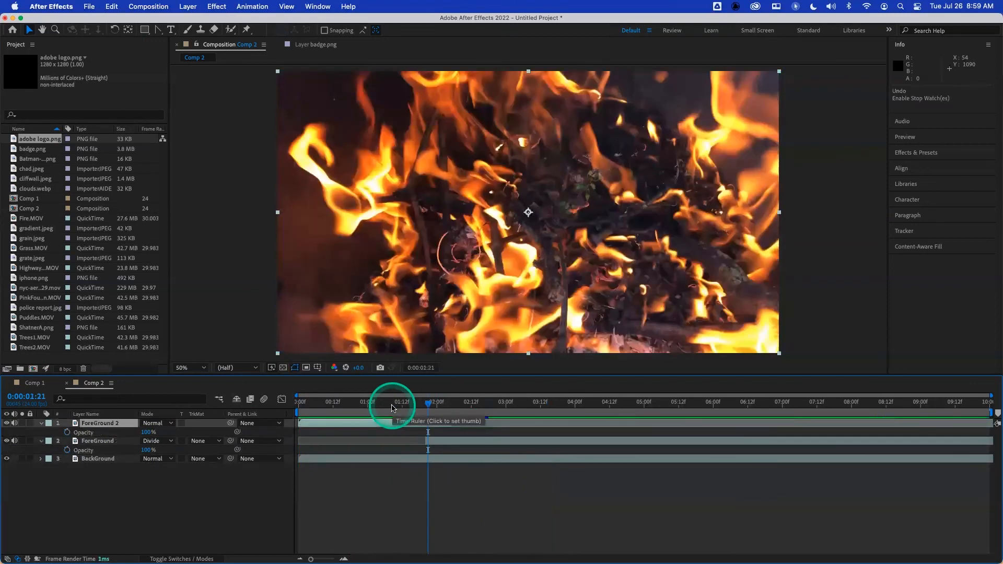
pyautogui.press('super+Up')
pyautogui.press('super+Down')
pyautogui.press('super+Up')
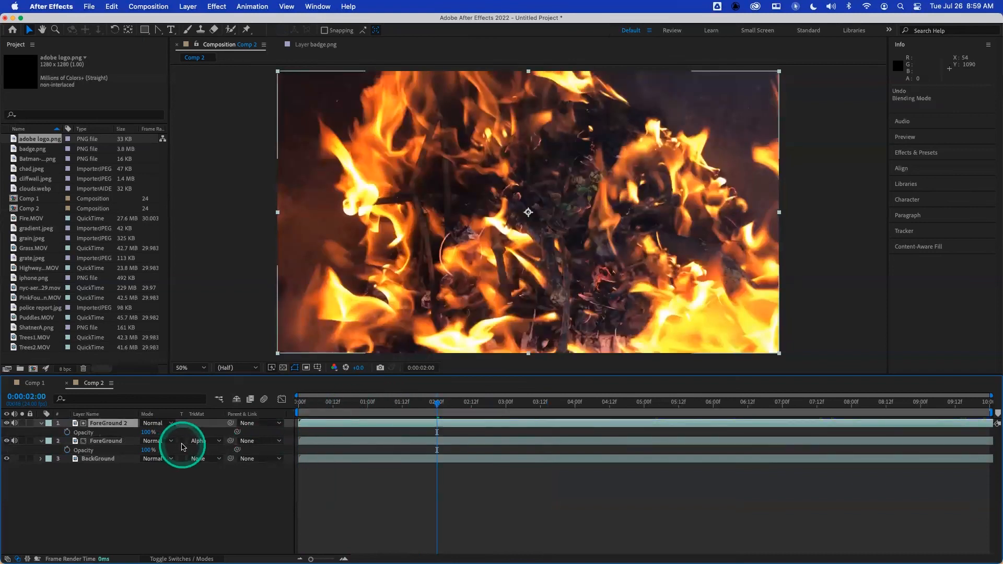
pyautogui.press('super+z')
# Try duplicating the ForeGround layer and undo the duplication.
pyautogui.click(98, 425)
pyautogui.click(100, 426)
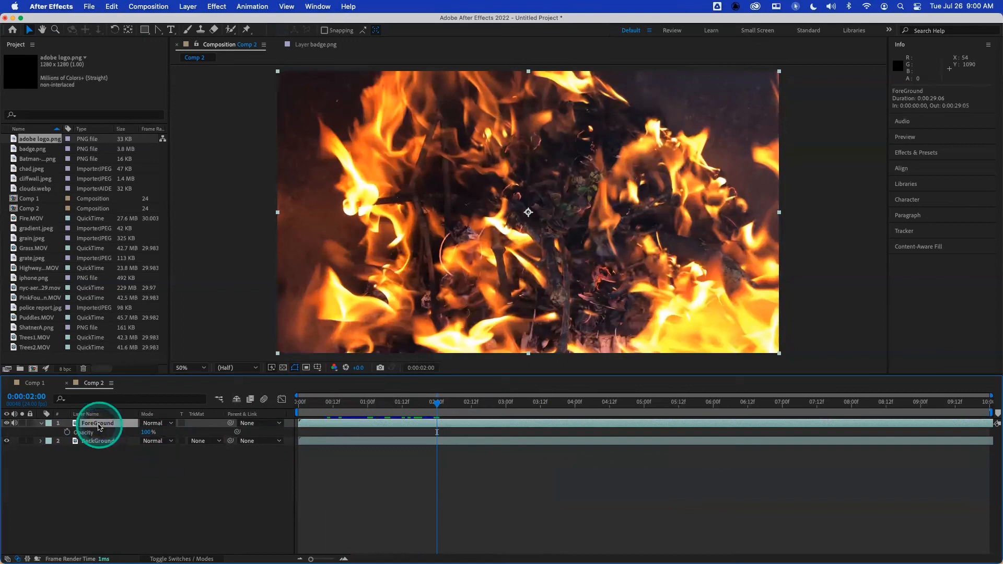
pyautogui.press('super+d')
pyautogui.press('super+z')
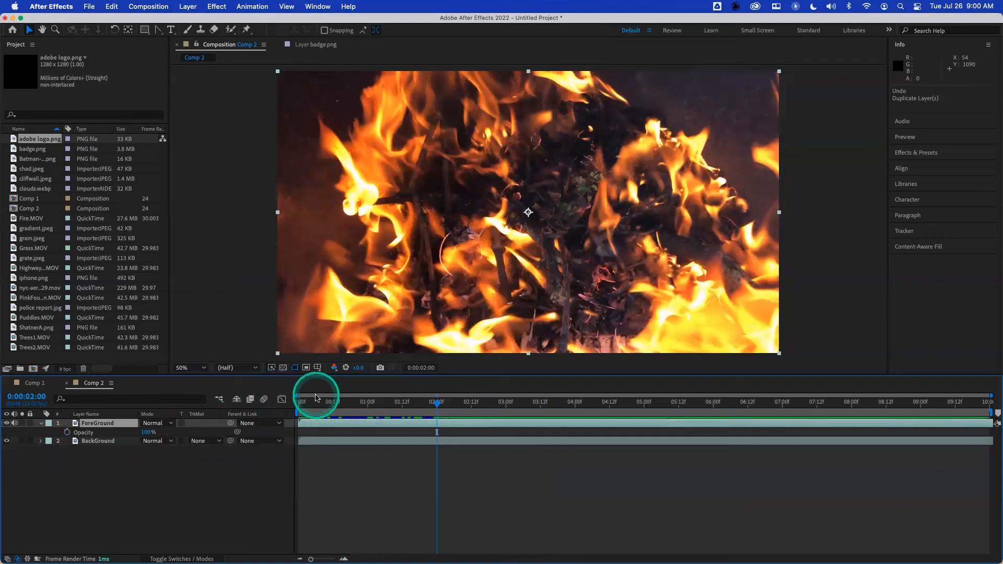
# Split the ForeGround layer at 0:00:02:00 and move its first half above ForeGround 2 in the layer stack.
pyautogui.press('super+d')
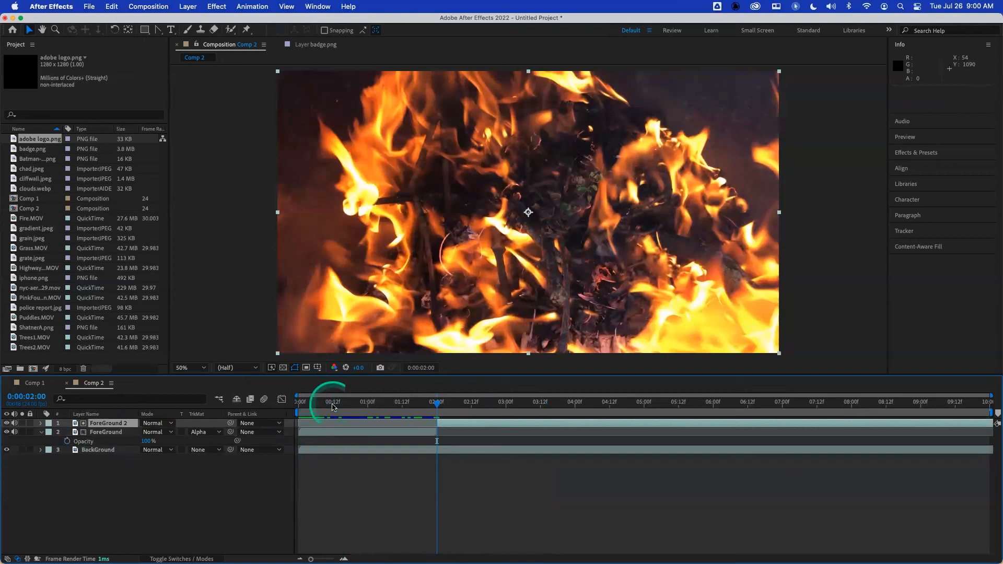
pyautogui.press('super+z')
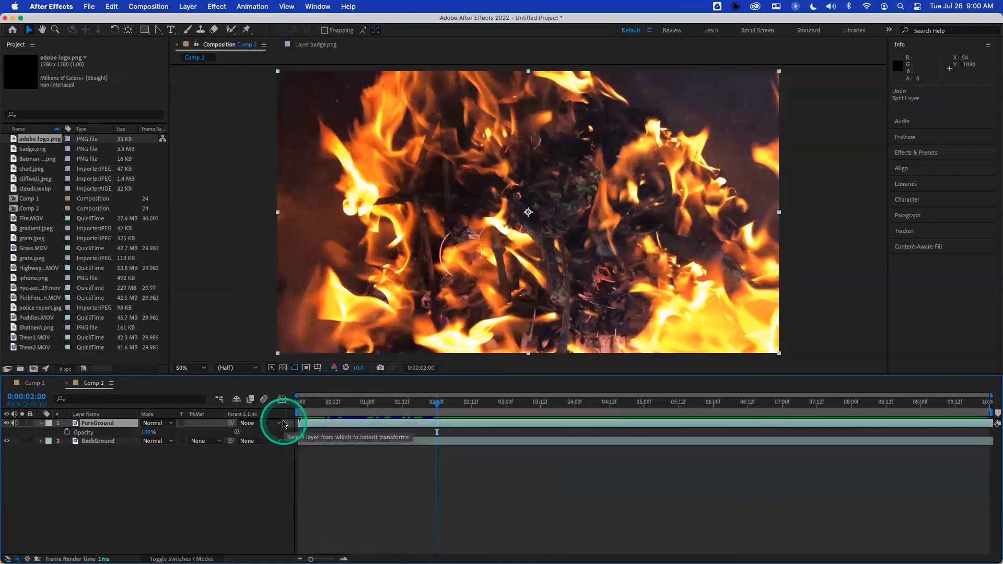
pyautogui.press('super+shift+z')
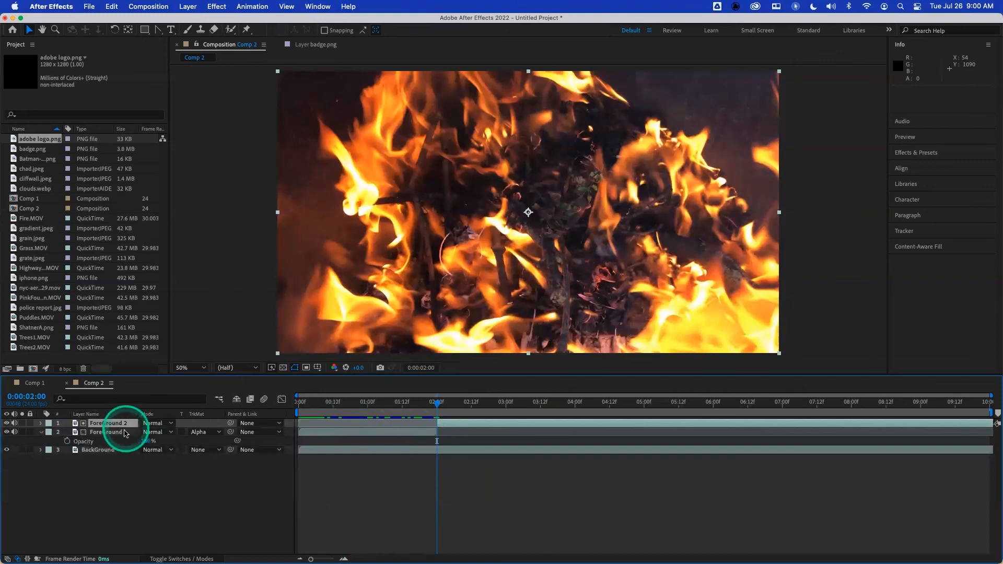
pyautogui.moveTo(116, 433); pyautogui.dragTo(120, 420)
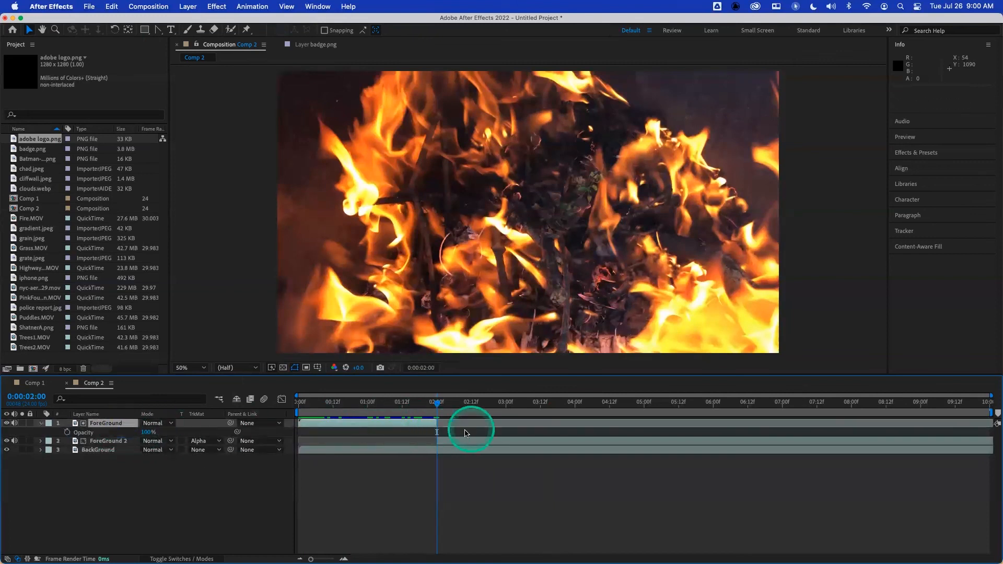
pyautogui.click(244, 502)
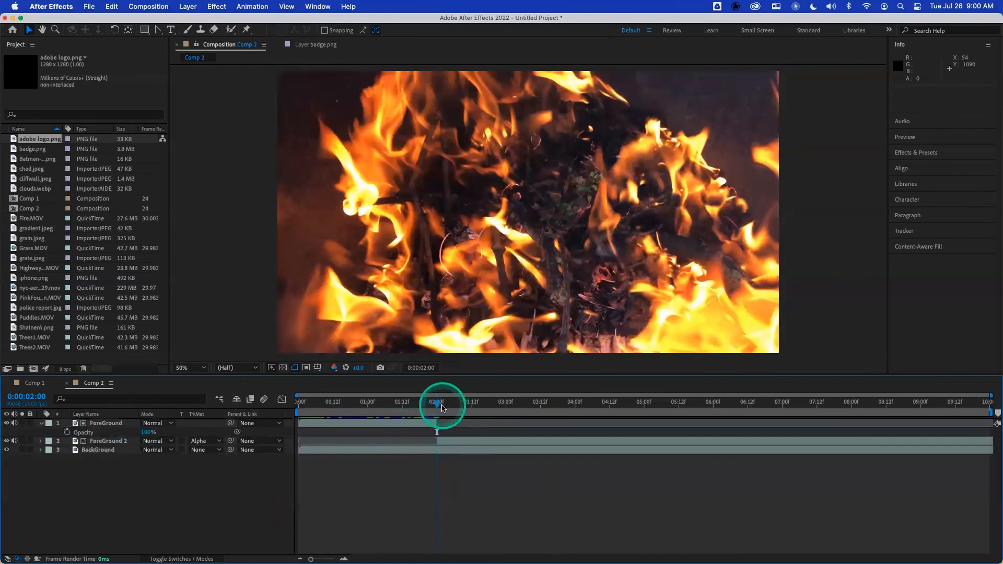
# Extend the facing ends of ForeGround and ForeGround 2 so the layers overlap, with ForeGround 2 starting at 0:00:01:10.
pyautogui.moveTo(446, 405); pyautogui.dragTo(380, 407)
pyautogui.moveTo(437, 423); pyautogui.dragTo(396, 440)
# Remove the track matte from the ForeGround 2 layer and set its blending mode to Divide.
pyautogui.click(218, 443)
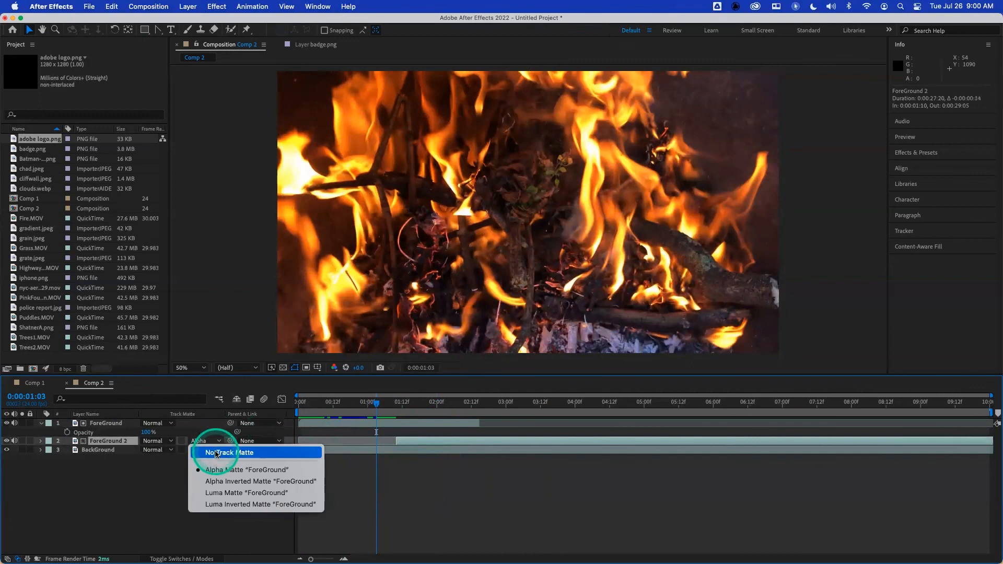
pyautogui.click(207, 449)
pyautogui.click(164, 442)
pyautogui.click(175, 420)
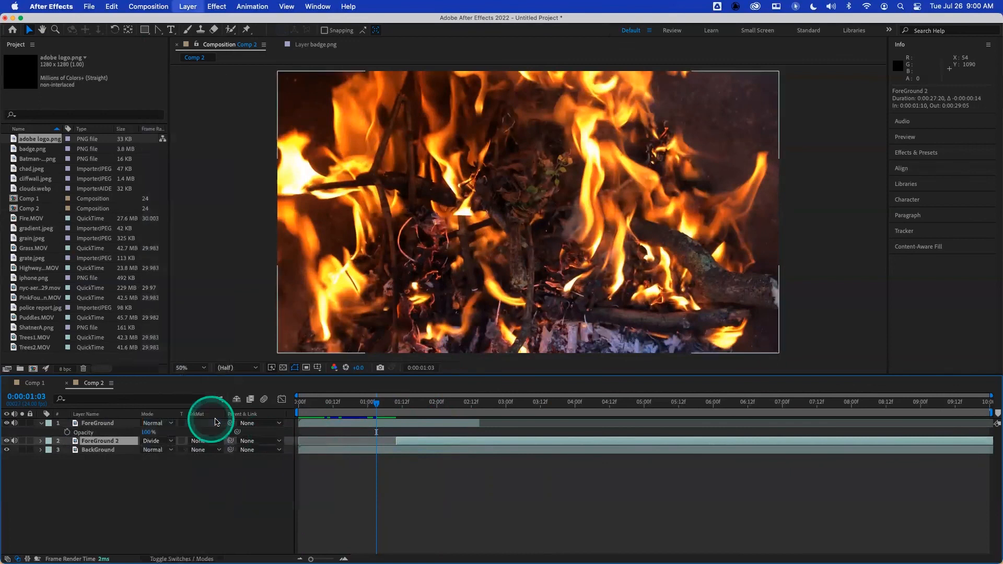
# Keyframe the ForeGround layer's Opacity across the overlap from 100% down to 0% at 0:00:02:11.
pyautogui.moveTo(383, 413); pyautogui.dragTo(469, 404)
pyautogui.click(67, 432)
pyautogui.moveTo(145, 432); pyautogui.dragTo(82, 434)
# Play and scrub through the crossfade between the Normal fire layer and the Divide fire layer.
pyautogui.click(441, 409)
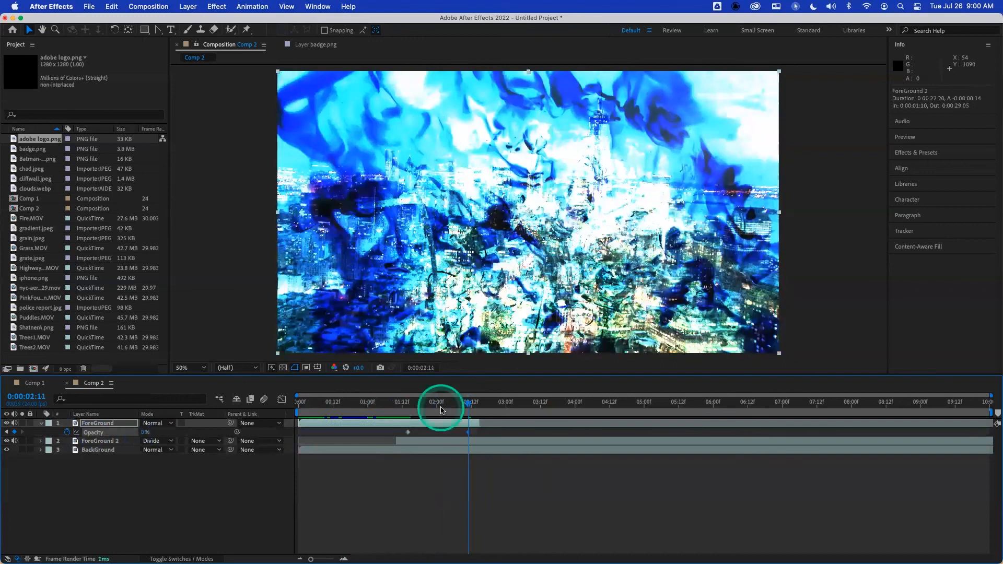
pyautogui.click(381, 410)
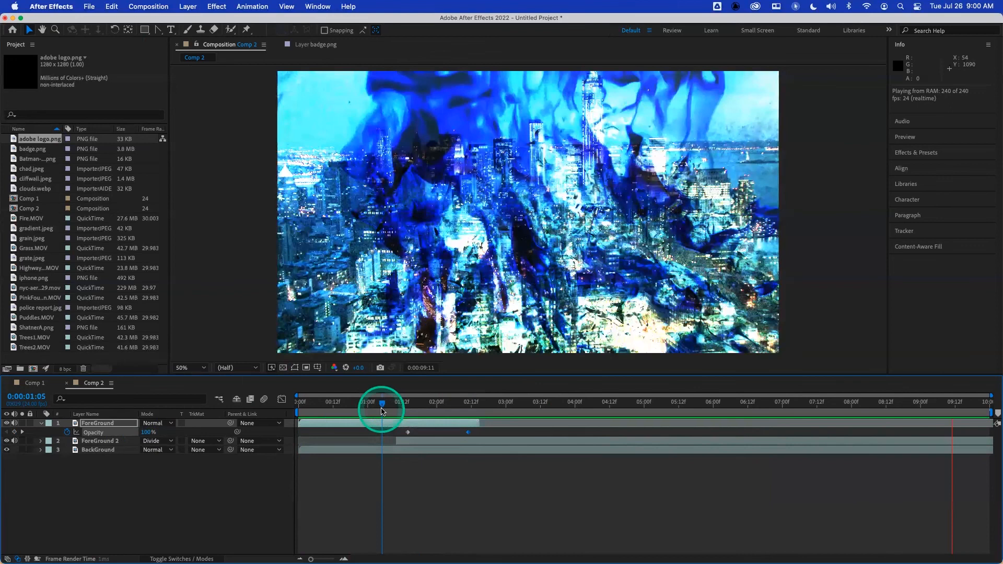
pyautogui.moveTo(382, 411); pyautogui.dragTo(402, 401)
pyautogui.press('space')
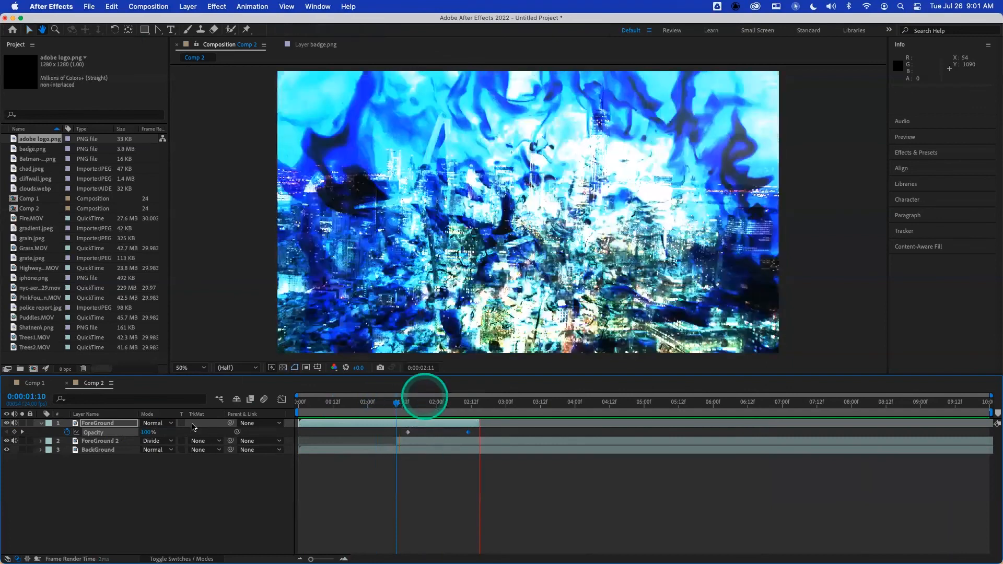
pyautogui.press('space')
pyautogui.moveTo(451, 405); pyautogui.dragTo(396, 406)
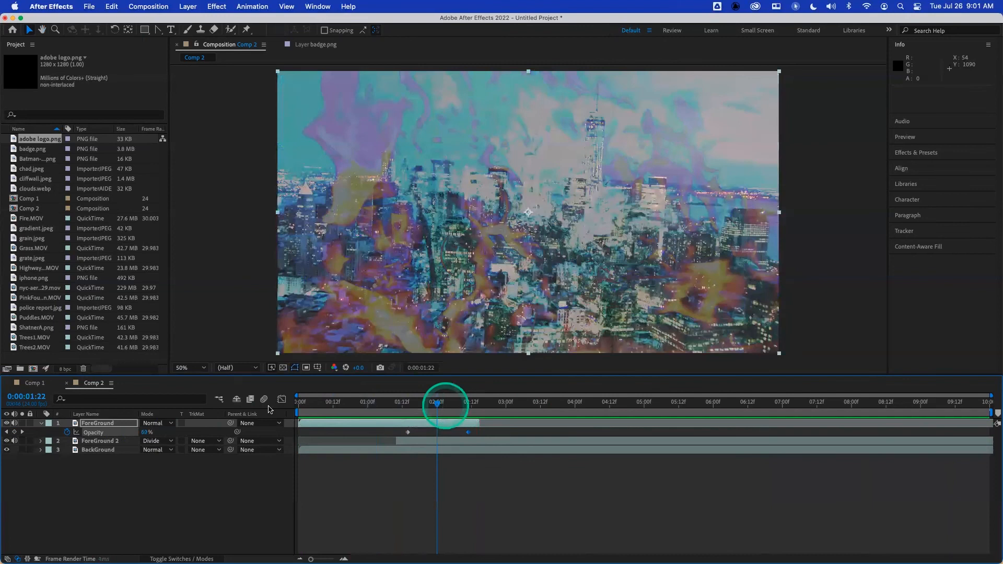
pyautogui.moveTo(268, 410); pyautogui.dragTo(272, 408)
pyautogui.press('space')
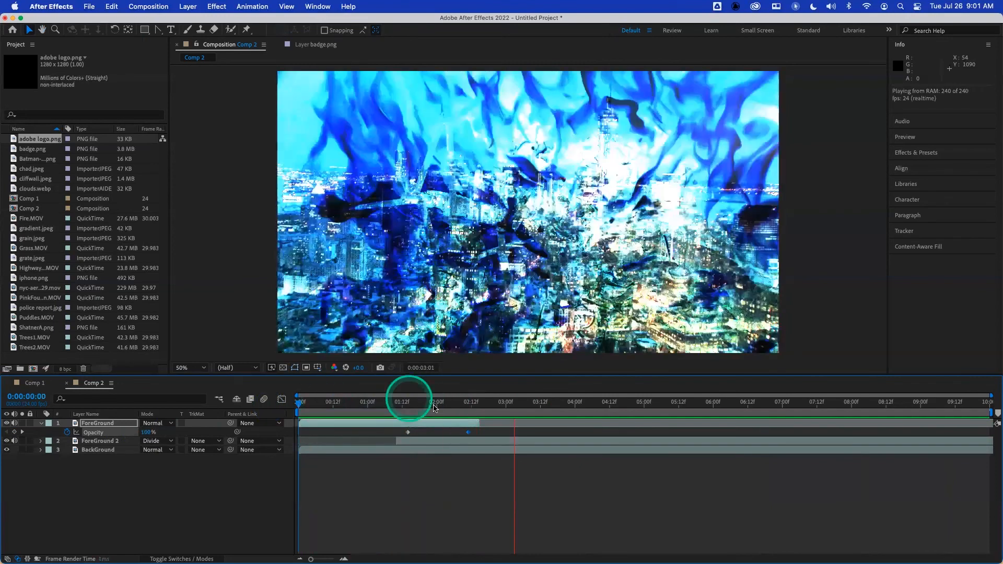
pyautogui.click(286, 405)
pyautogui.press('space')
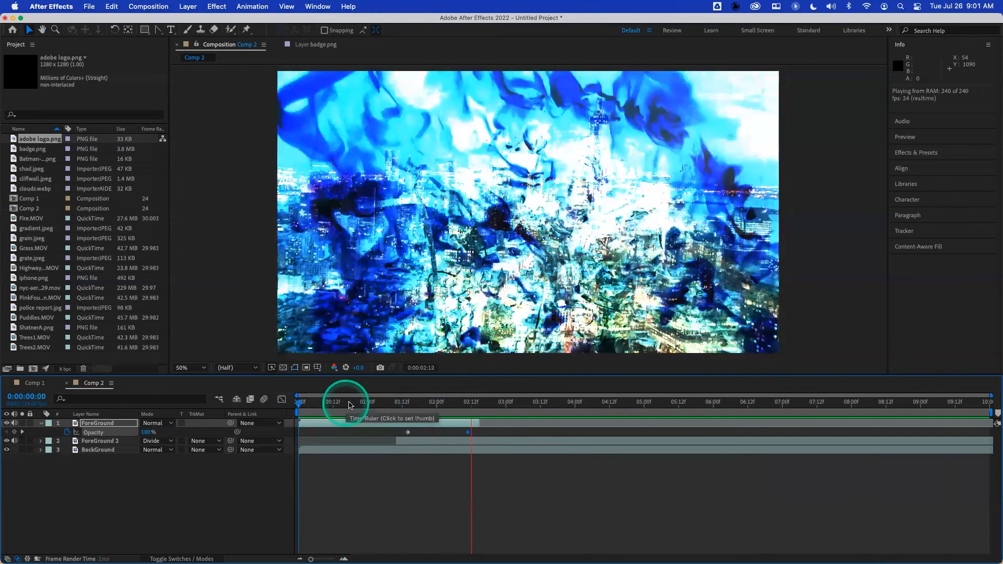
pyautogui.moveTo(437, 406); pyautogui.dragTo(356, 405)
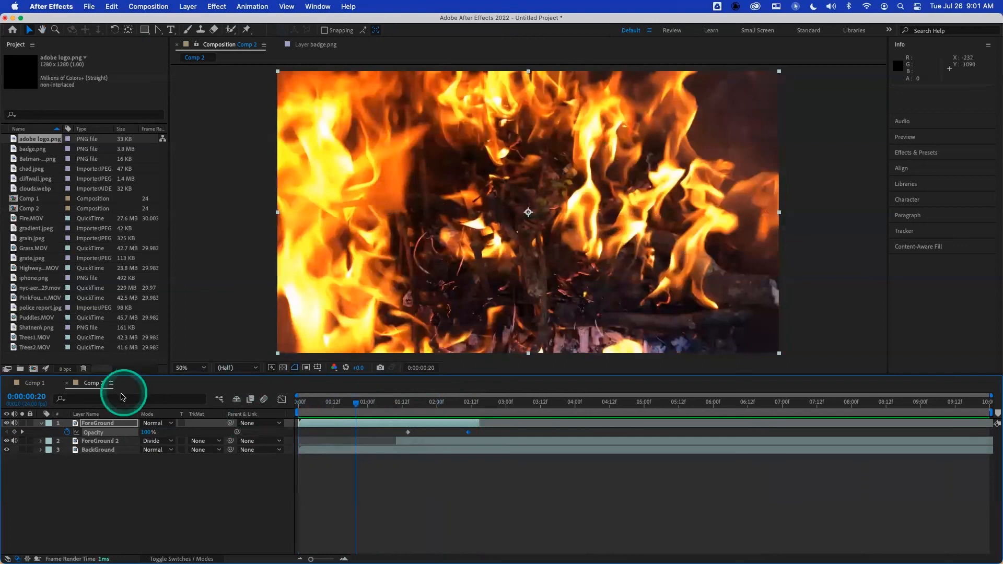
# Delete the ForeGround and ForeGround 2 layers, keeping only the BackGround city layer.
pyautogui.click(117, 424)
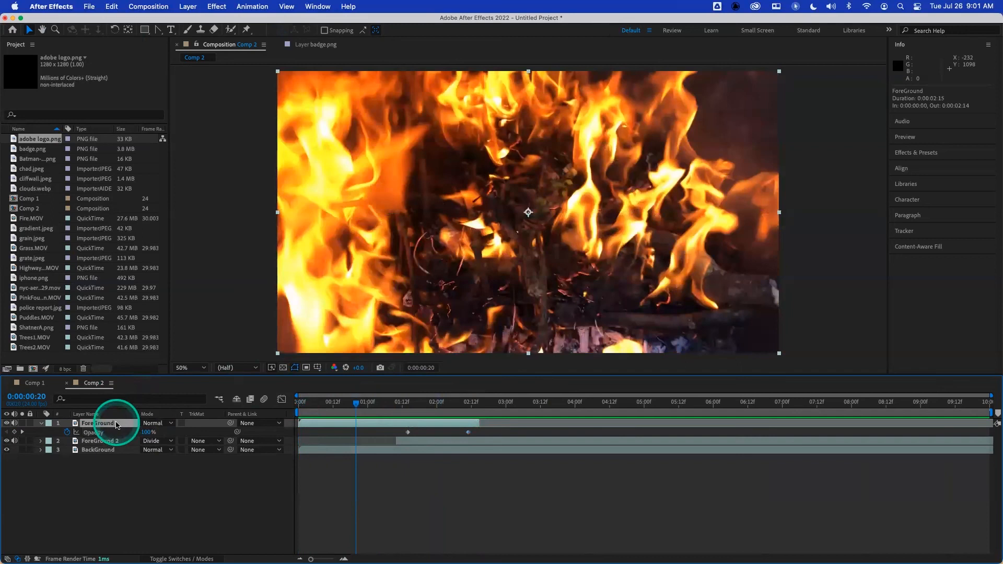
pyautogui.press('Delete')
pyautogui.click(101, 423)
pyautogui.press('Delete')
pyautogui.click(107, 425)
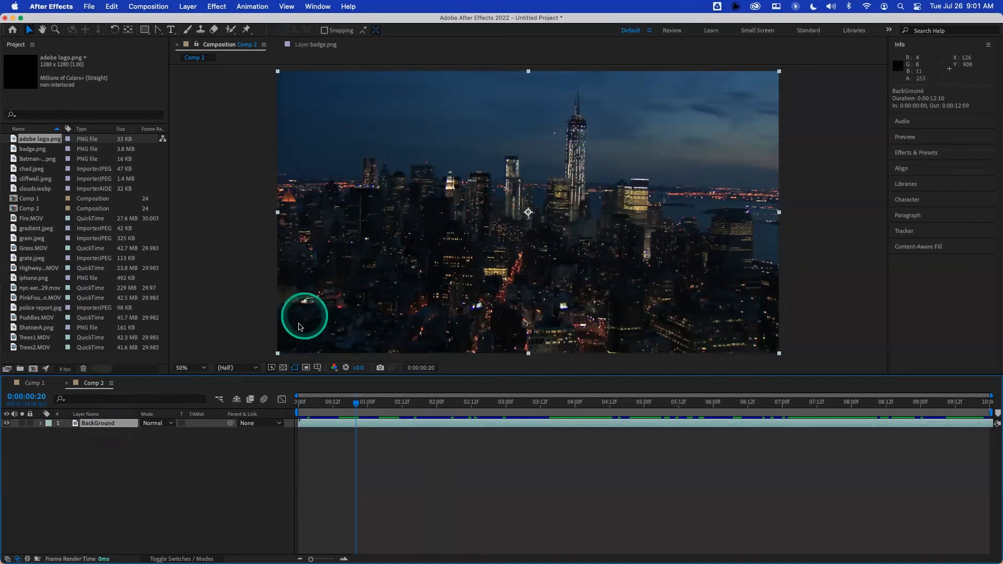
# Move the current time to 0:00:01:19 and add HighwayChain.MOV above the BackGround layer.
pyautogui.moveTo(335, 405); pyautogui.dragTo(423, 401)
pyautogui.click(398, 312)
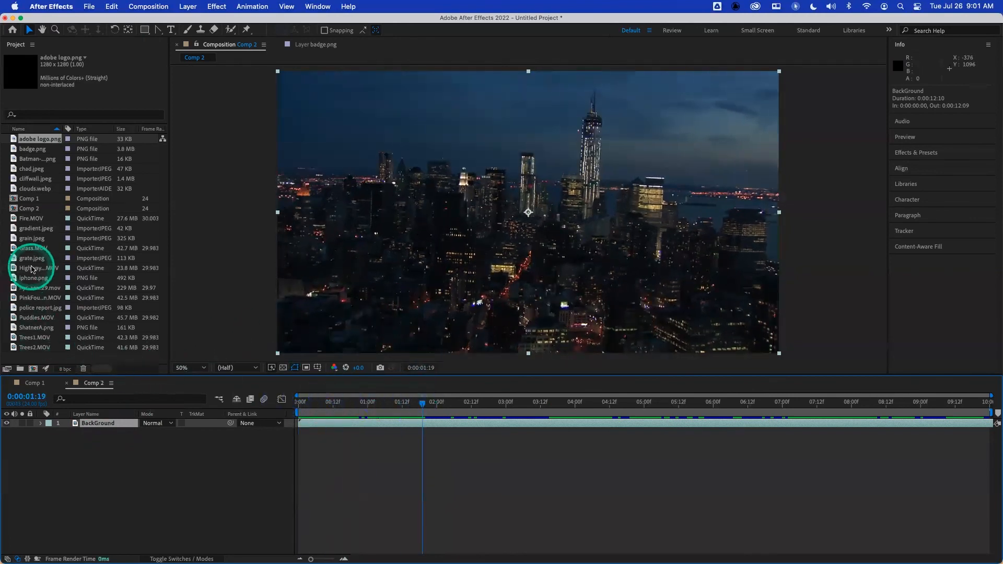
pyautogui.moveTo(32, 271); pyautogui.dragTo(100, 417)
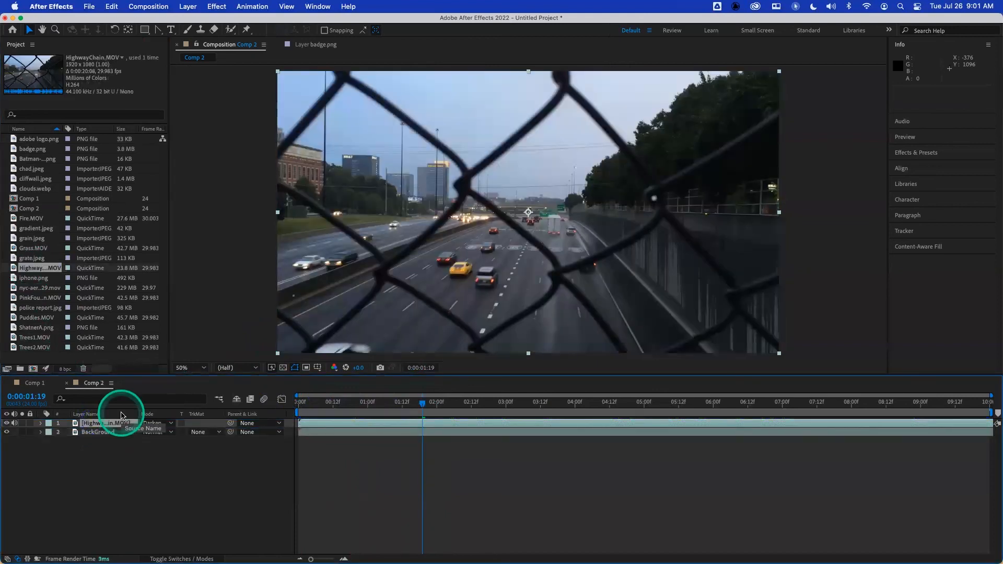
# Cycle the HighwayChain layer through the blending modes and settle on Linear Dodge.
pyautogui.hotkey('shift', '=')
pyautogui.hotkey('shift', '=')
pyautogui.hotkey('shift', '=')
pyautogui.hotkey('shift', '=')
pyautogui.hotkey('shift', '=')
pyautogui.hotkey('shift', '=')
pyautogui.hotkey('shift', '=')
pyautogui.hotkey('shift', '=')
pyautogui.hotkey('shift', '=')
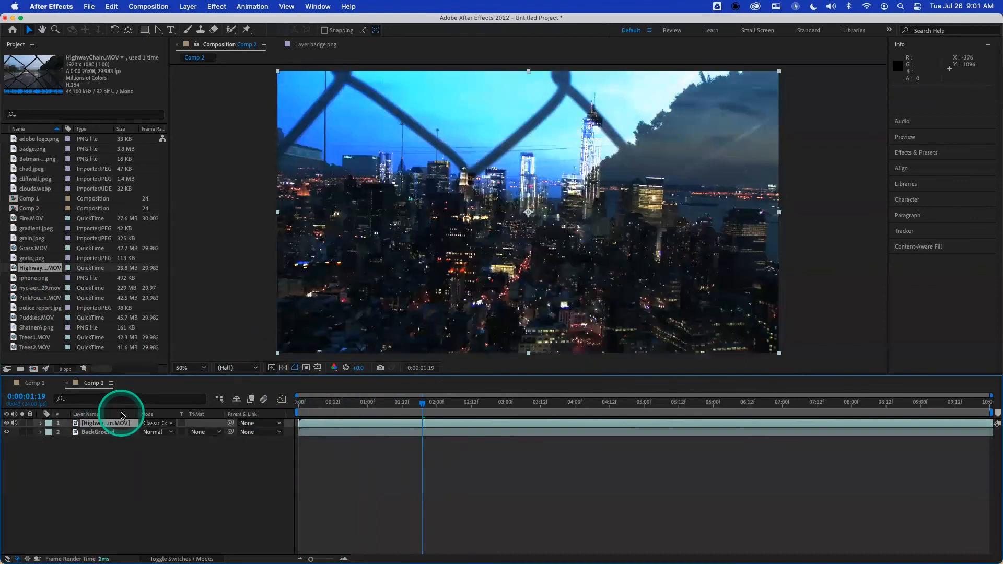
pyautogui.hotkey('shift', '=')
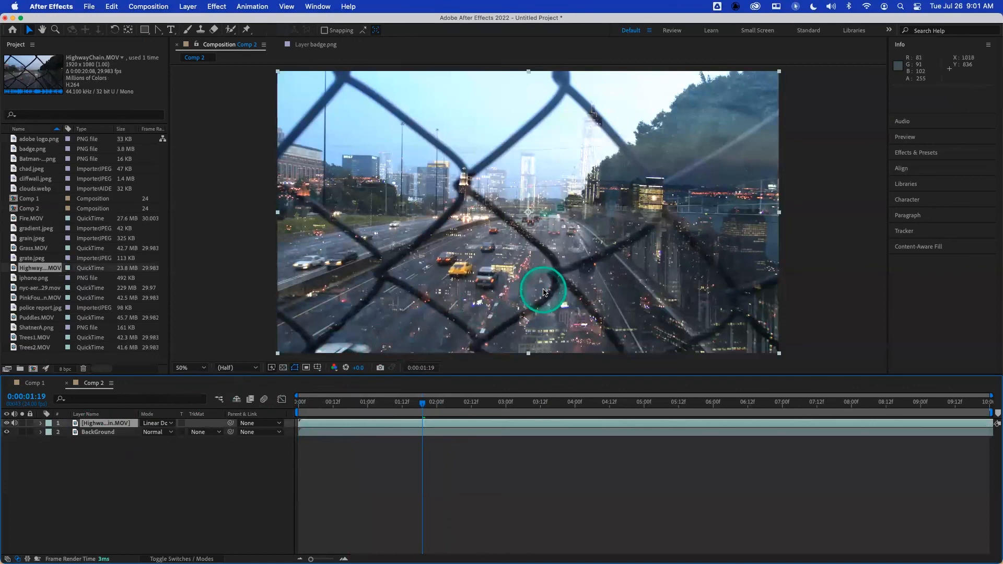
# Import PinkFountain.MOV from the L3_Blending folder into the project.
pyautogui.click(121, 358)
pyautogui.doubleClick(121, 359)
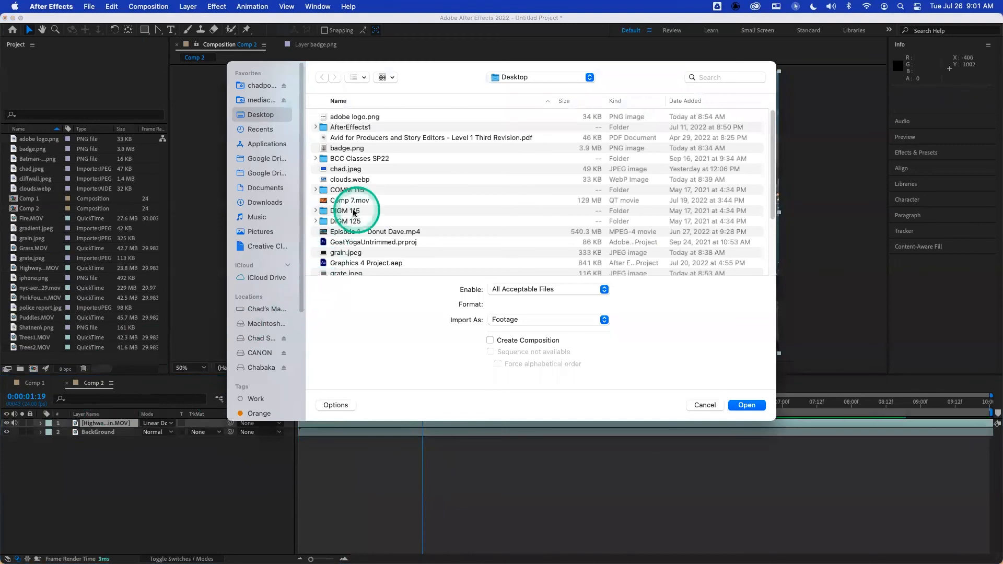
pyautogui.click(555, 85)
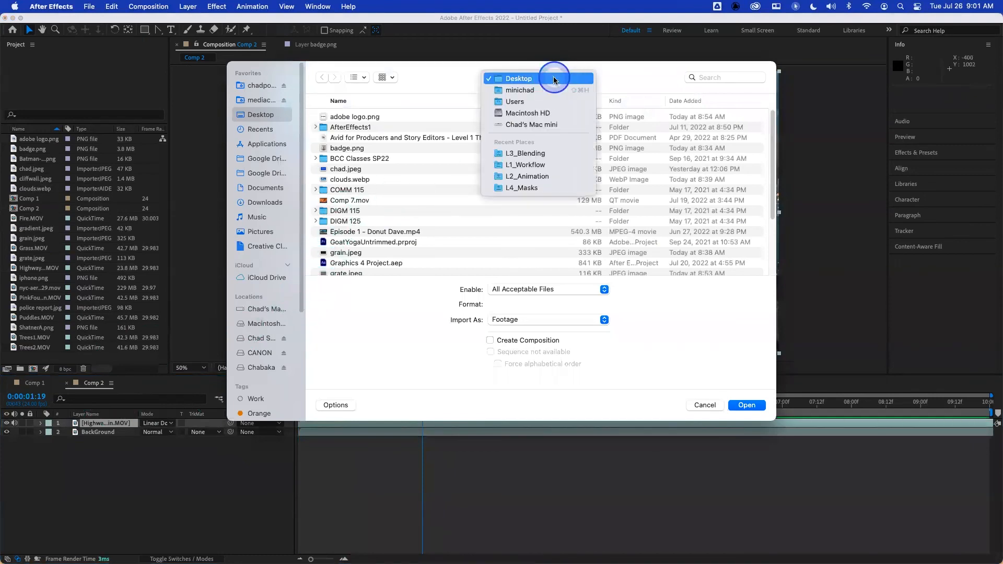
pyautogui.click(555, 152)
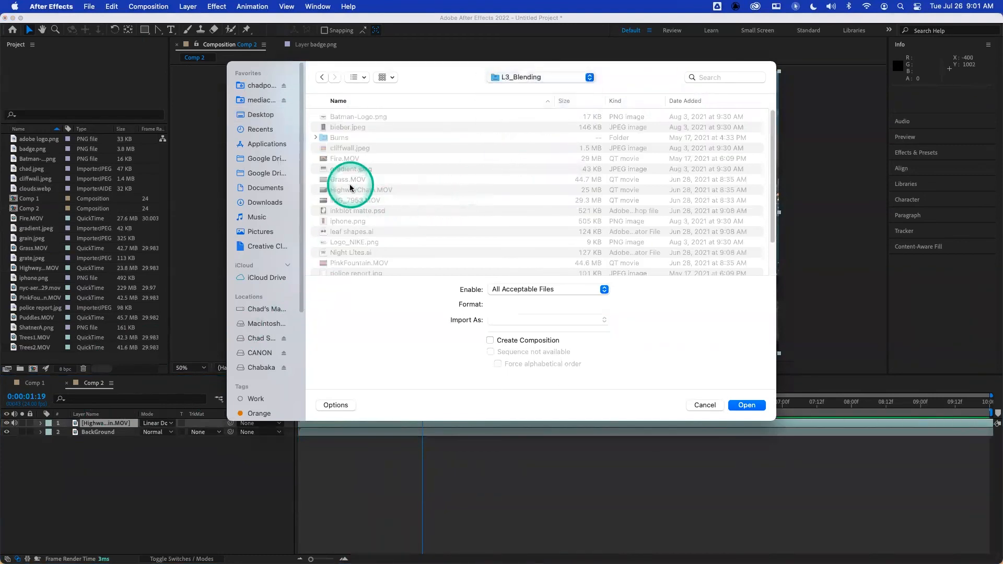
pyautogui.click(359, 264)
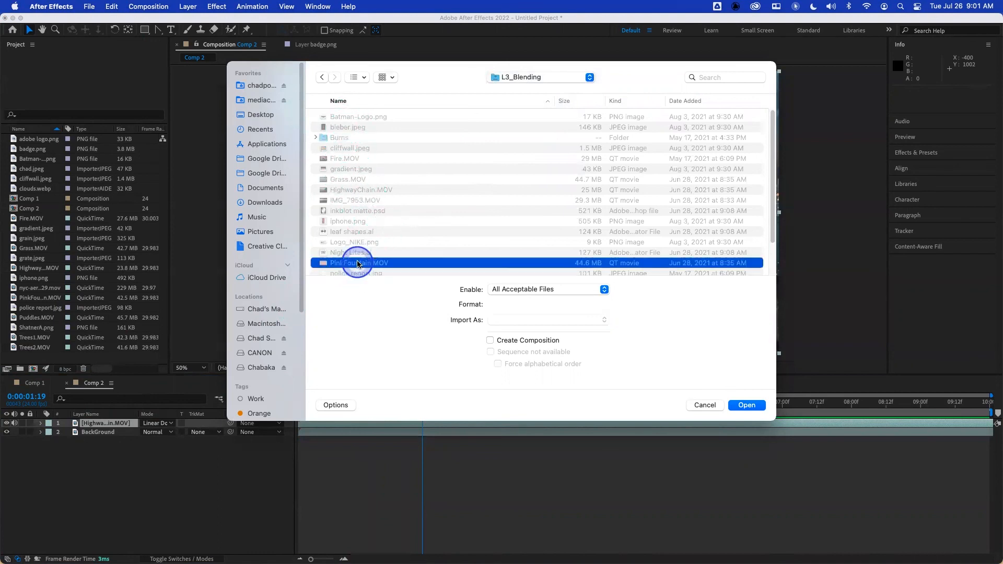
pyautogui.click(748, 405)
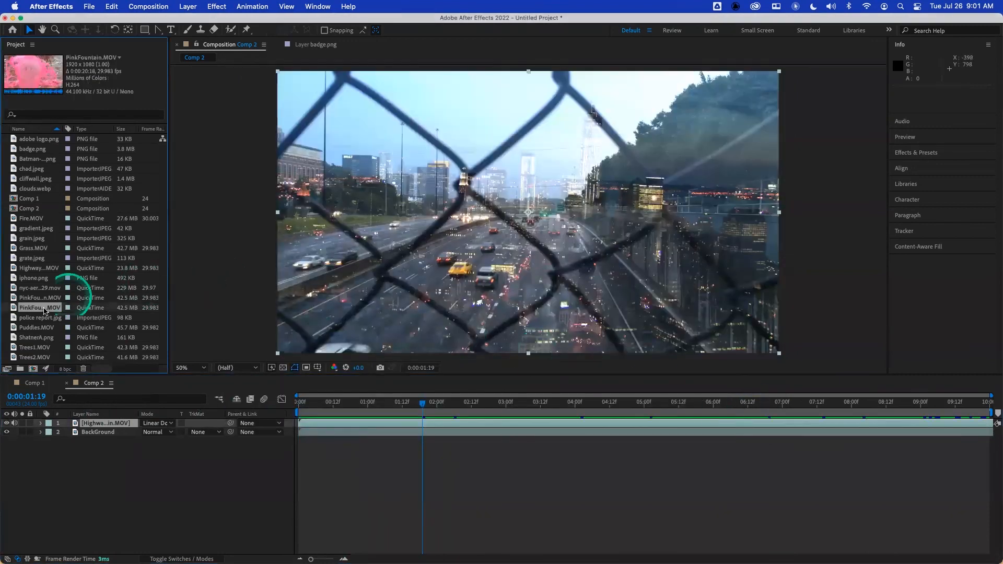
# Add the newly imported PinkFountain.MOV above the HighwayChain layer and preview it from 0:00:01:00.
pyautogui.moveTo(39, 309); pyautogui.dragTo(84, 418)
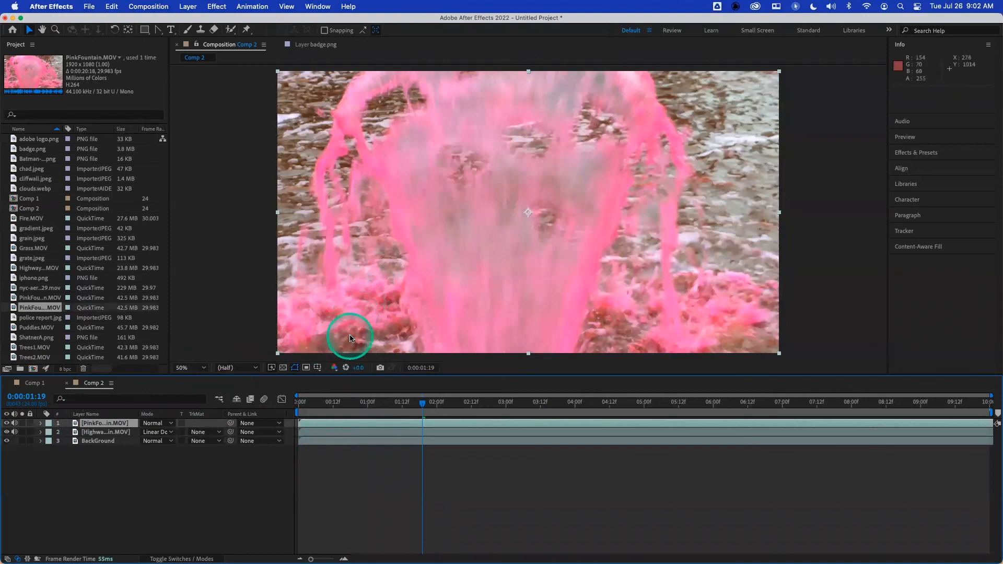
pyautogui.click(368, 403)
pyautogui.press('space')
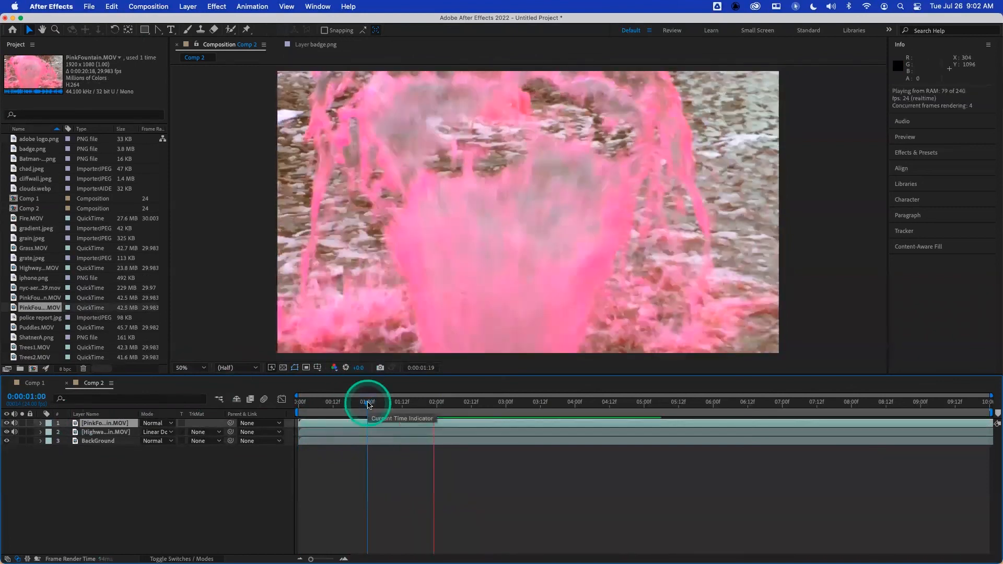
# Cycle the PinkFountain layer through the blending modes and settle on Vivid Light.
pyautogui.click(96, 423)
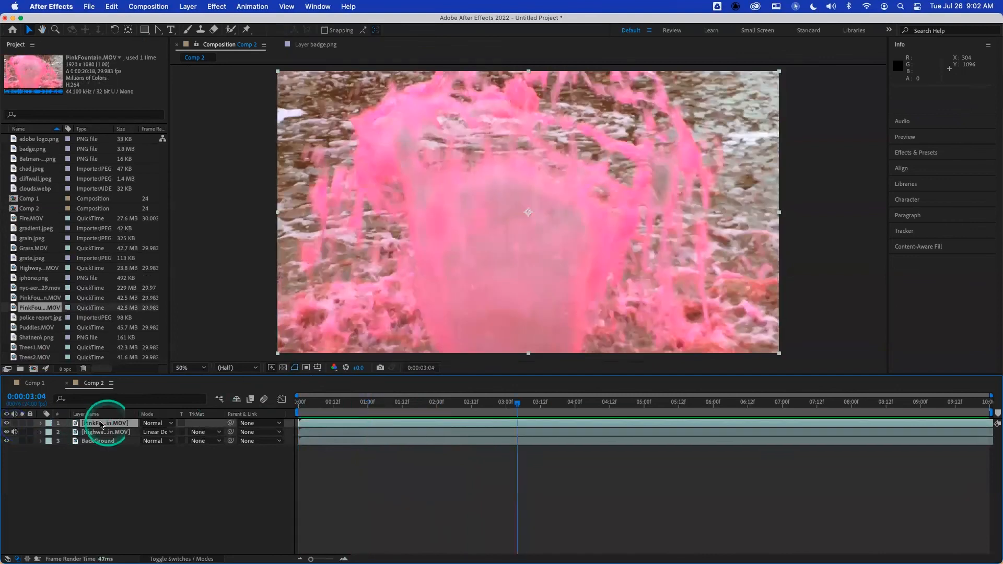
pyautogui.hotkey('shift', '=')
pyautogui.hotkey('shift', '=')
pyautogui.hotkey('shift', '=')
pyautogui.hotkey('shift', '=')
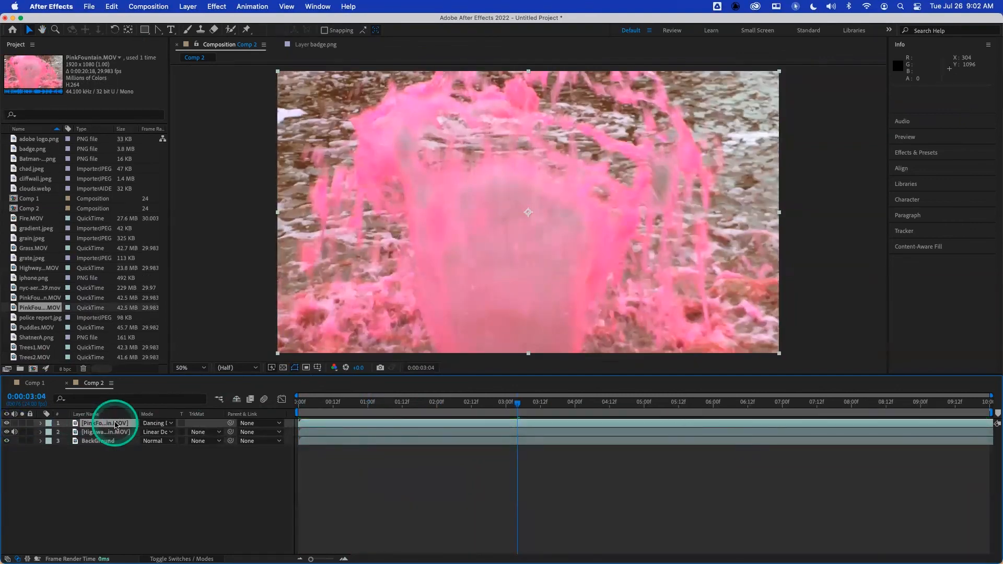
pyautogui.hotkey('shift', '=')
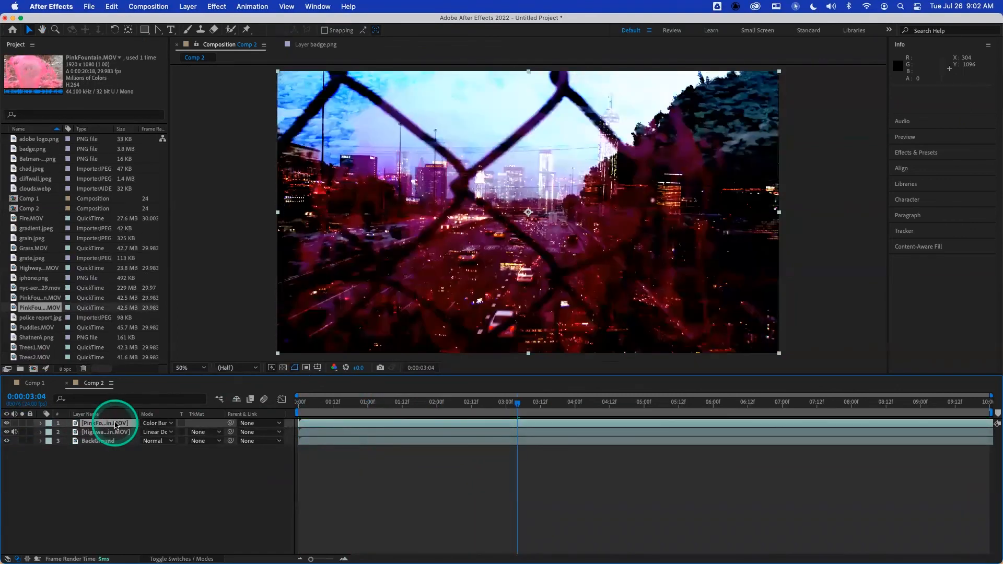
pyautogui.hotkey('shift', '=')
pyautogui.hotkey('shift', '=')
pyautogui.hotkey('shift', '=')
pyautogui.hotkey('shift', '=')
pyautogui.hotkey('shift', '=')
pyautogui.hotkey('shift', '=')
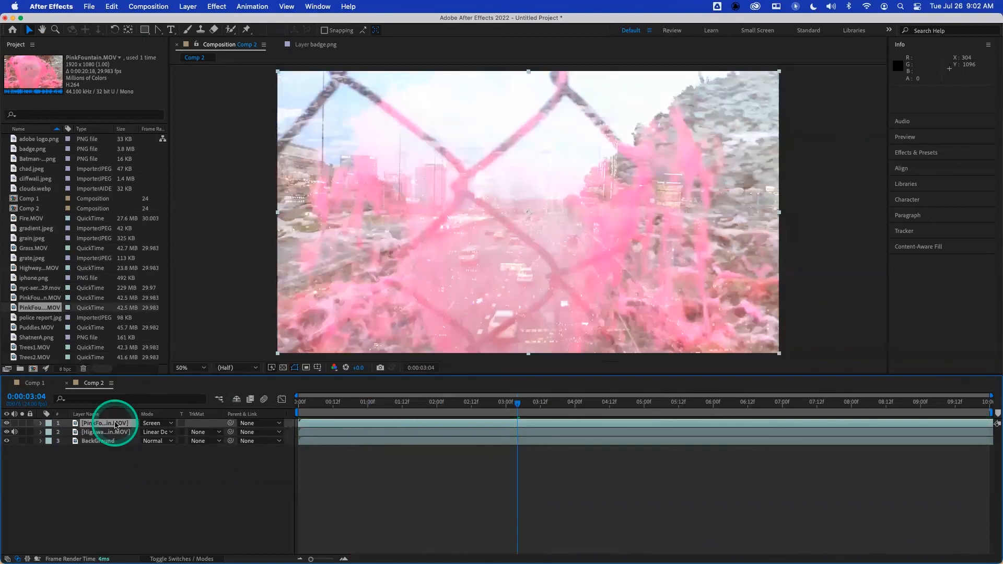
pyautogui.hotkey('shift', '=')
pyautogui.hotkey('shift', '=')
pyautogui.hotkey('shift', '=')
pyautogui.hotkey('shift', '=')
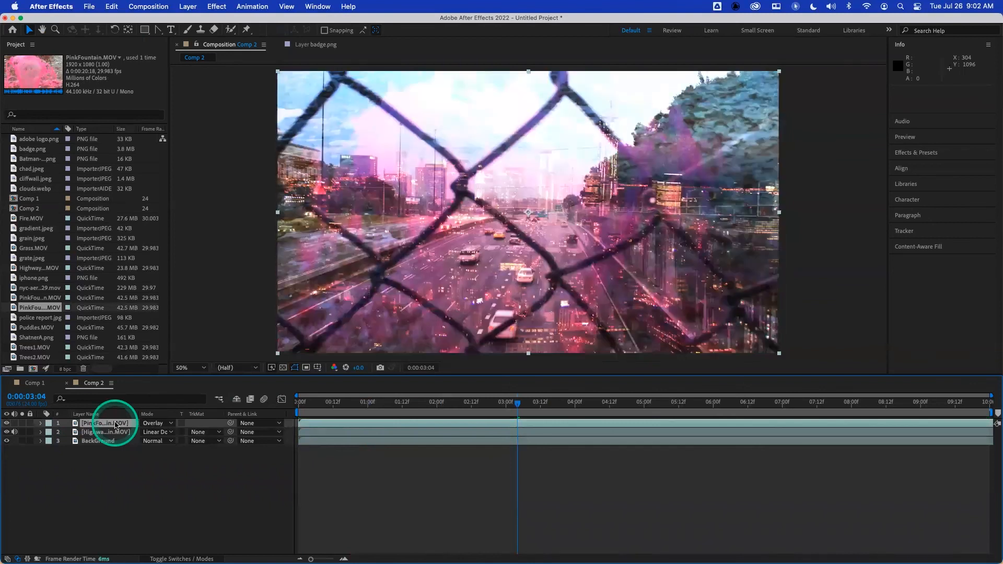
pyautogui.hotkey('shift', '=')
pyautogui.hotkey('shift', '=')
pyautogui.hotkey('shift', '=')
pyautogui.hotkey('shift', '=')
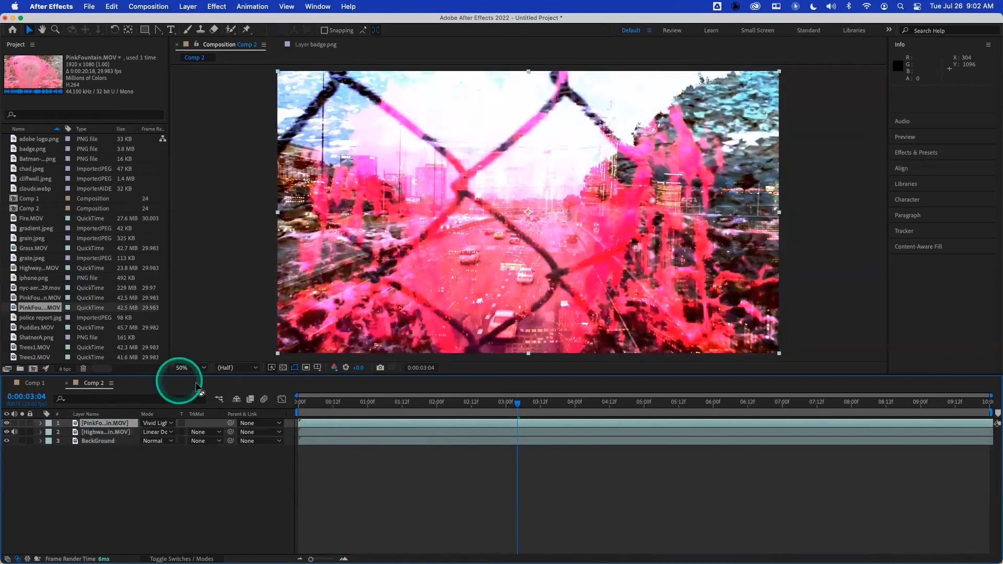
# Preview the three blended layers from the start of Comp 2 and stop at 0:00:02:00.
pyautogui.click(310, 403)
pyautogui.click(291, 406)
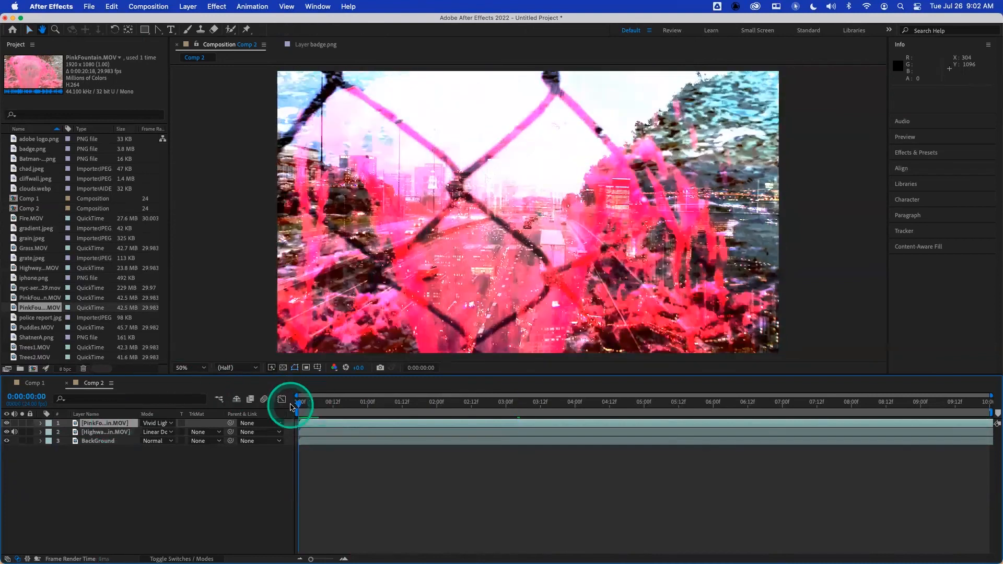
pyautogui.press('space')
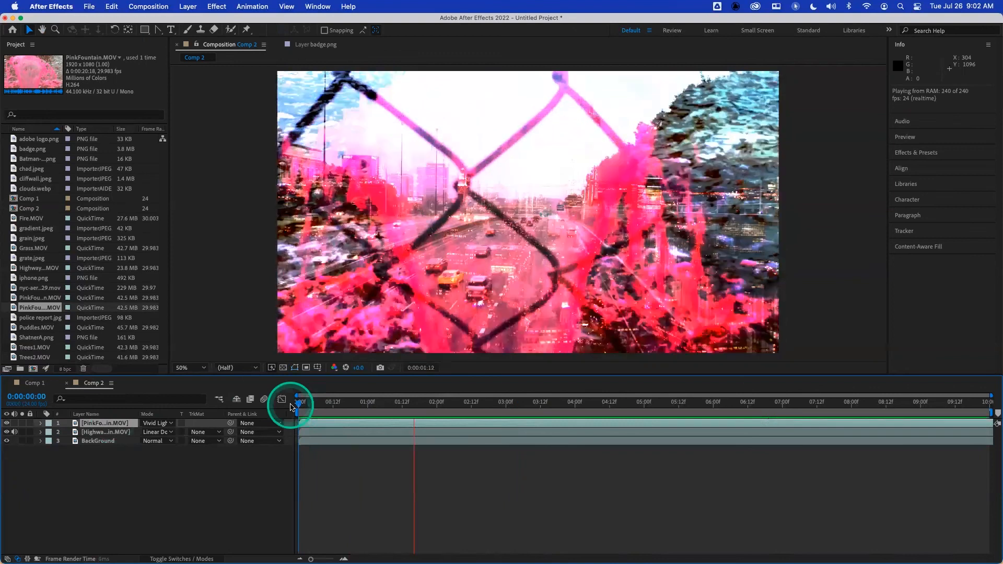
pyautogui.press('space')
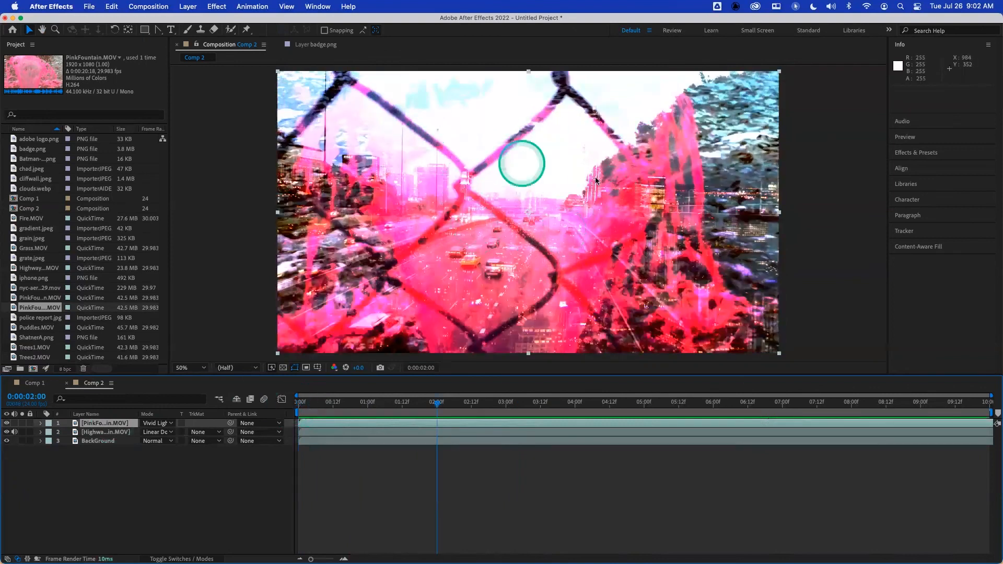